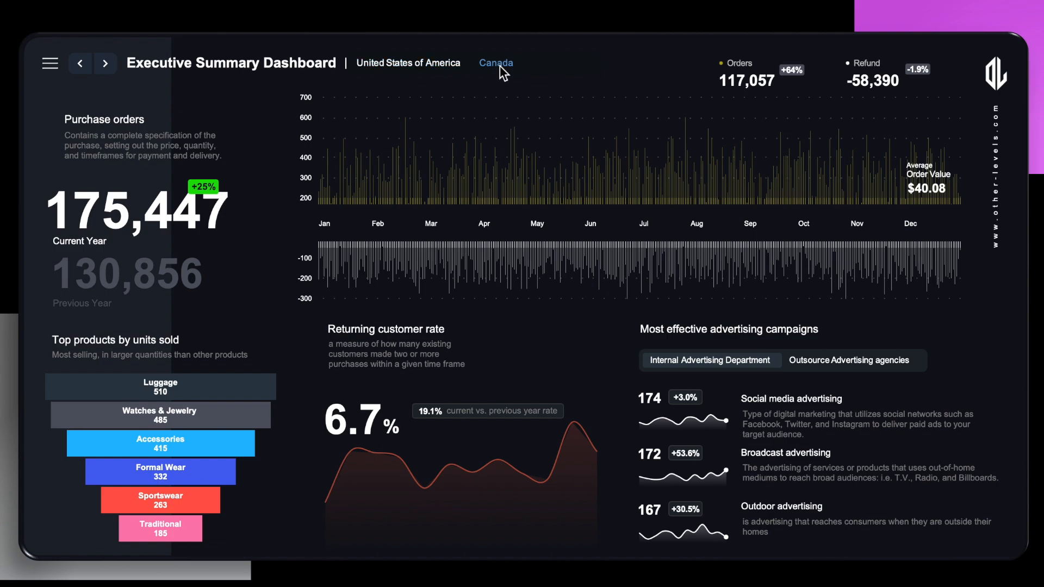
Step: Switch the Executive Summary Dashboard from United States of America to Canada and back to United States of America
left_click(433, 67)
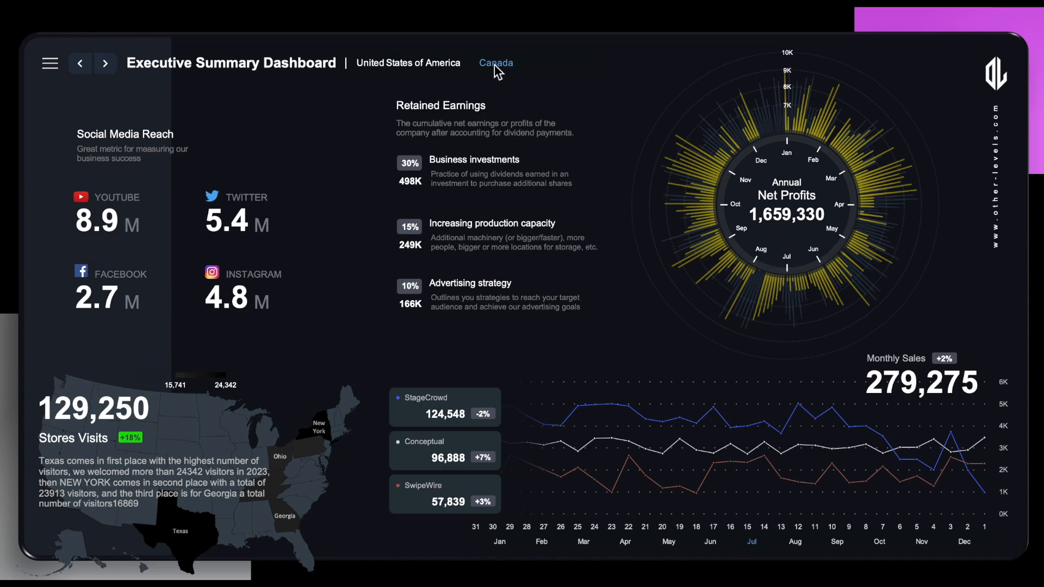
left_click(494, 64)
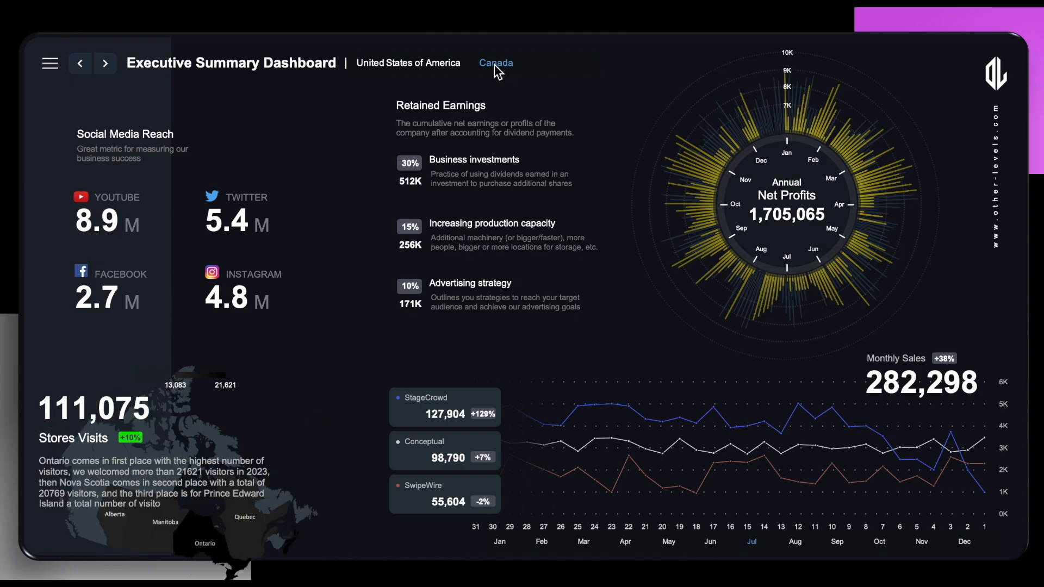
left_click(446, 73)
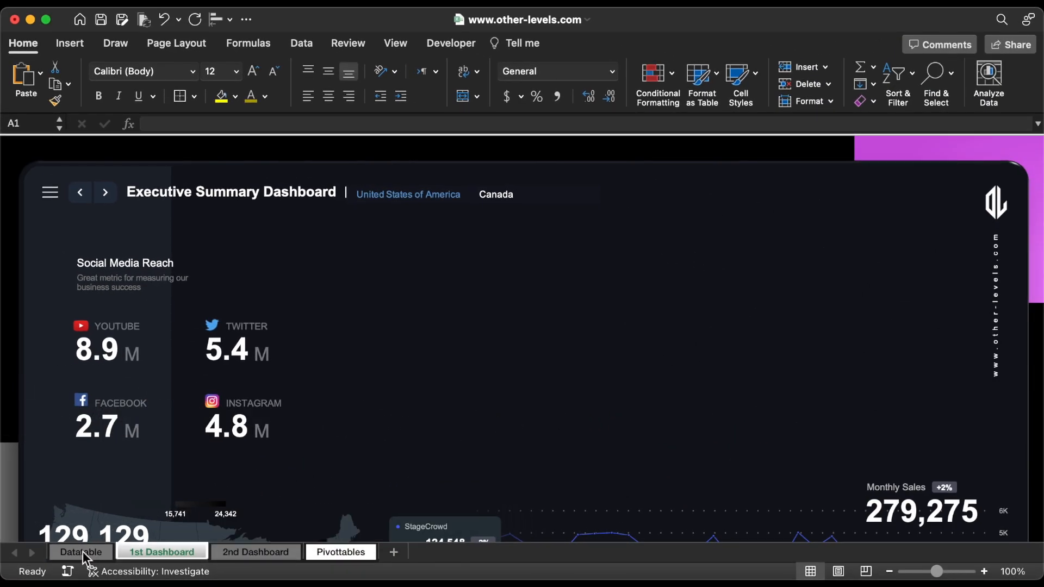
Step: Examine the Profits and Day Number columns in the Datatable sheet
left_click(82, 551)
scroll(355, 425, "left", 5)
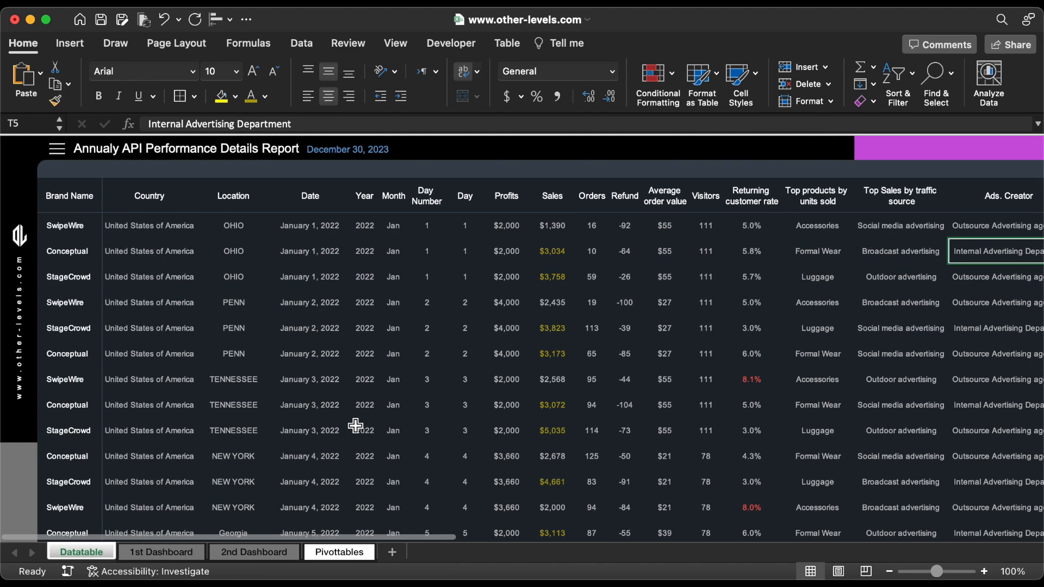
left_click(512, 189)
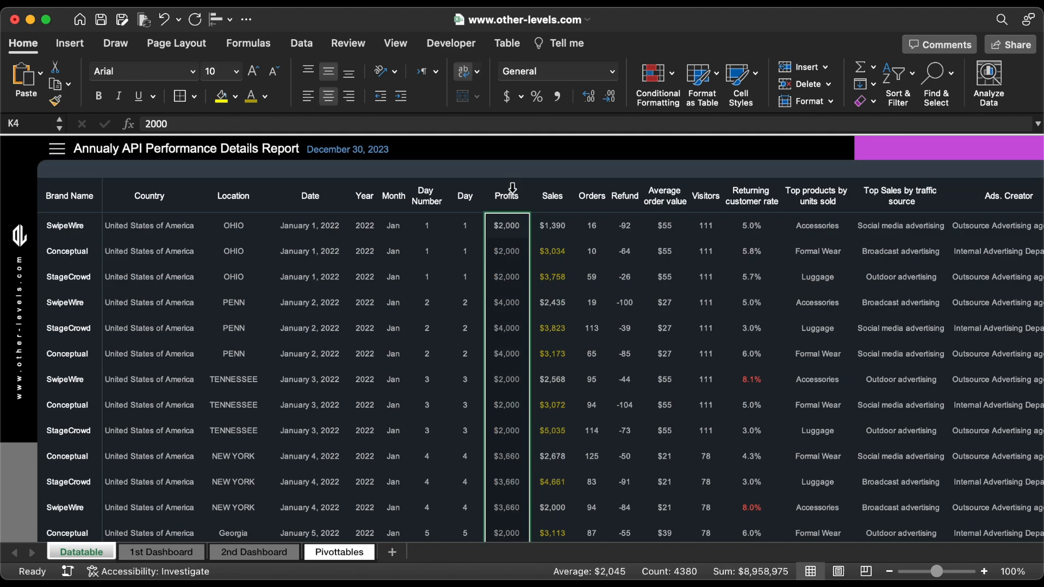
left_click(432, 190)
left_click(408, 340)
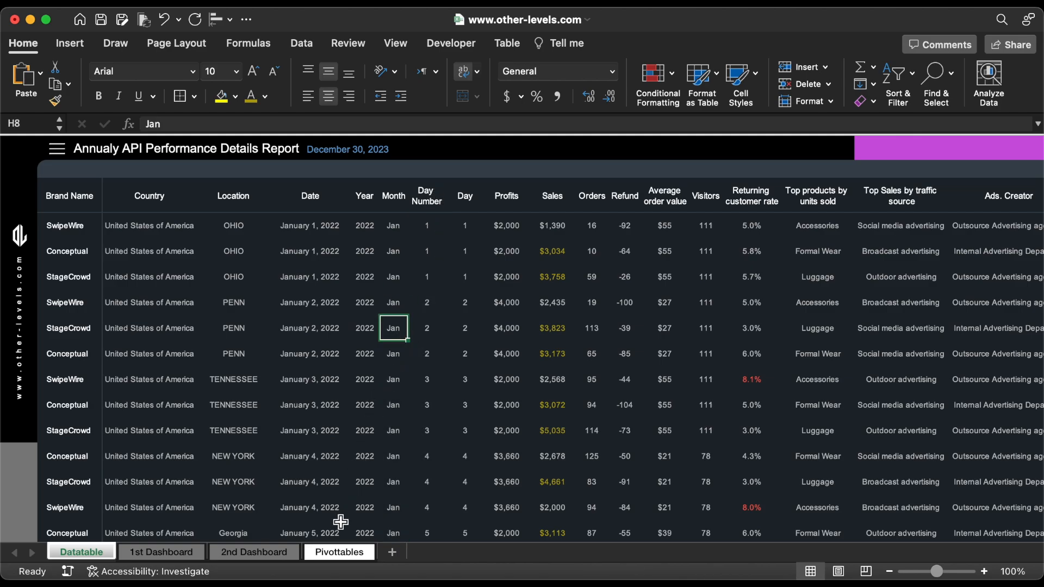
Step: Build the empty pivot table on the Pivottables sheet with Day Number as rows and the sum of Profits as values
left_click(334, 552)
scroll(889, 246, "down", 5)
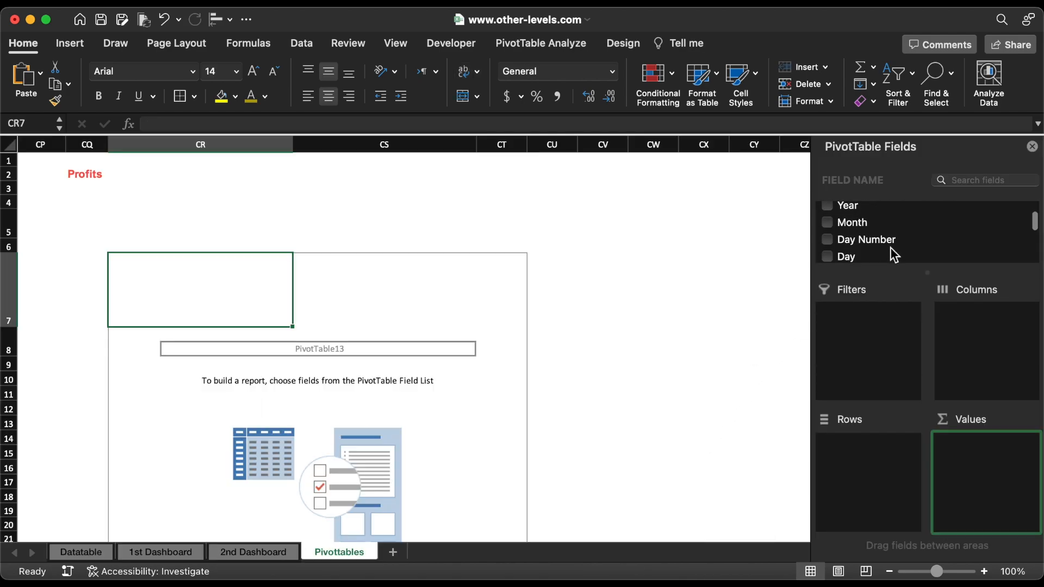
left_click_drag(879, 230, 863, 518)
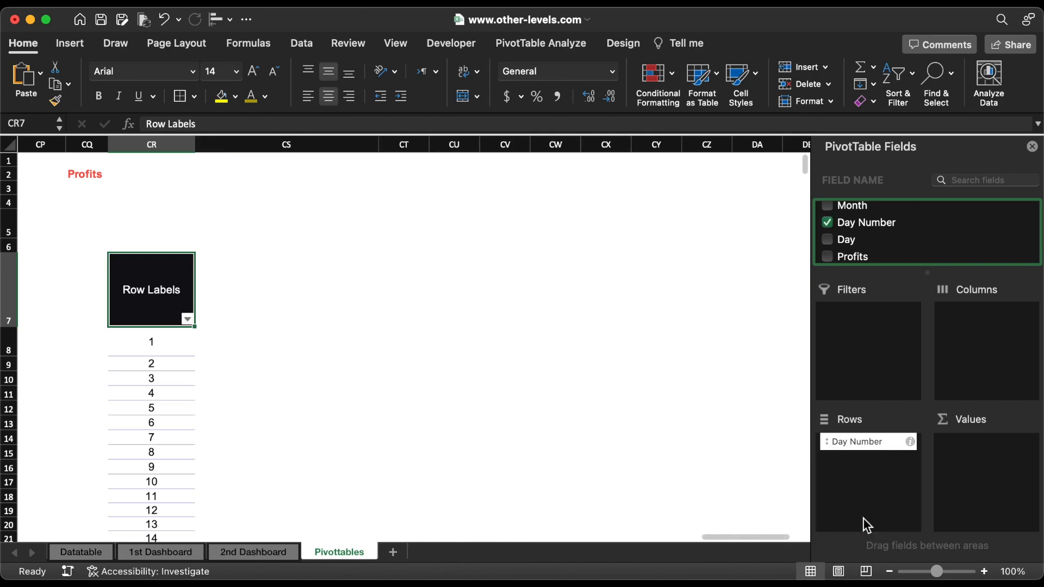
left_click_drag(858, 257, 968, 459)
scroll(887, 241, "up", 3)
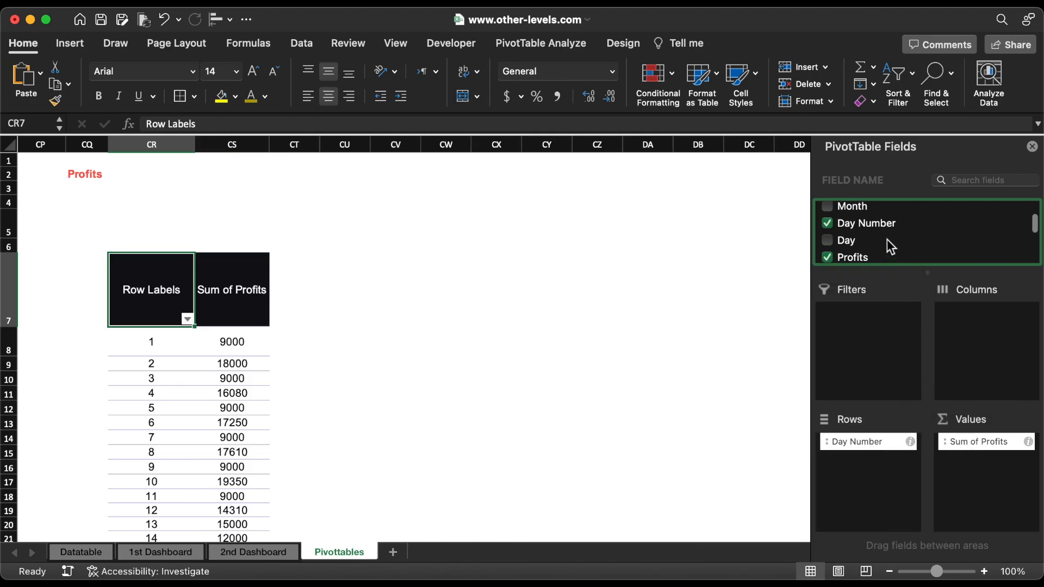
Step: Add Year as a report filter to the profits pivot table and limit it to 2023
left_click_drag(856, 235, 859, 327)
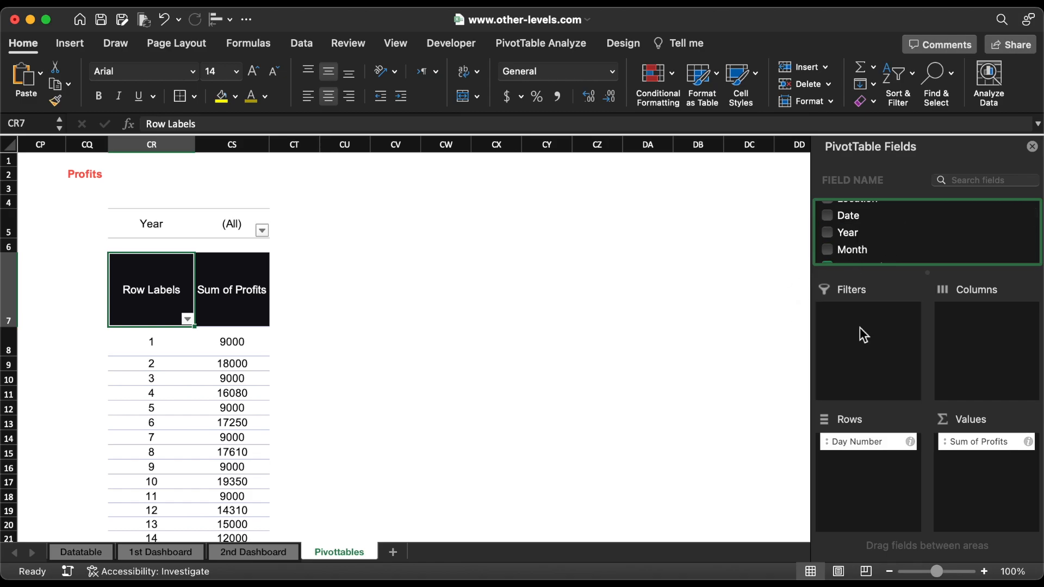
left_click(262, 230)
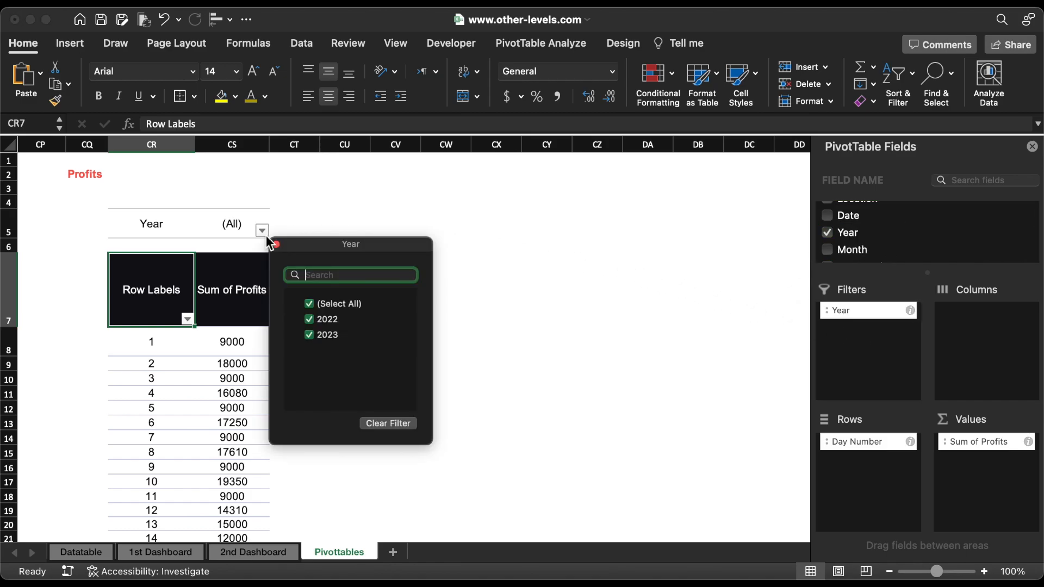
left_click(309, 319)
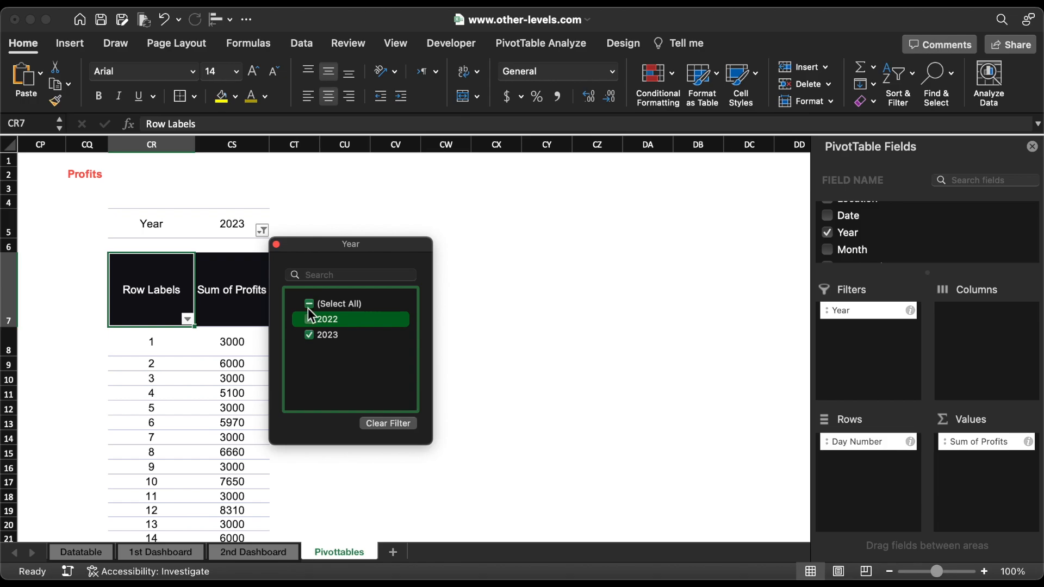
left_click(276, 245)
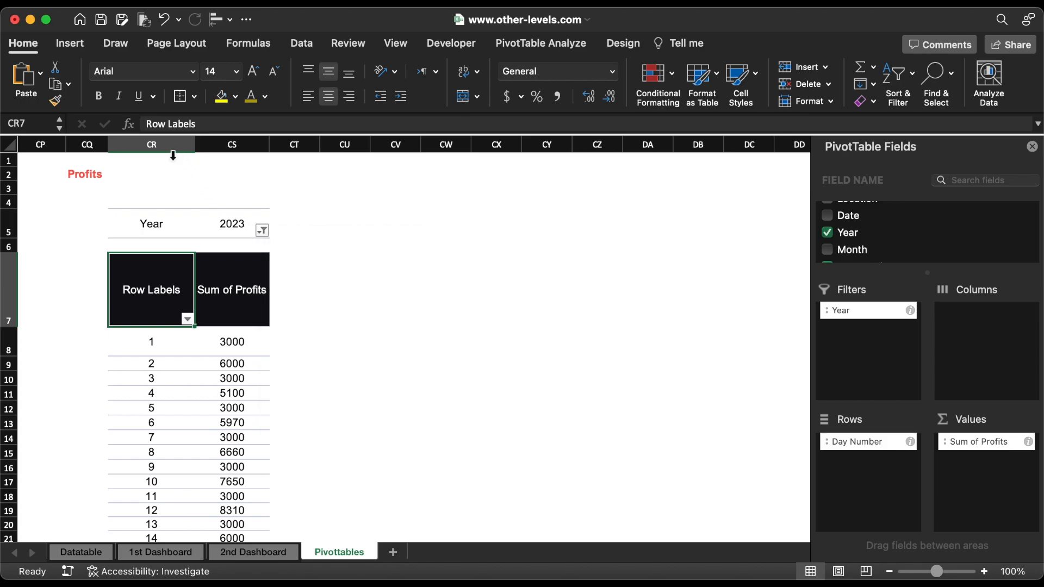
Step: Copy the pivot table columns CR:CS and paste the duplicate starting at column CV
left_click(168, 145)
left_click_drag(169, 144, 212, 135)
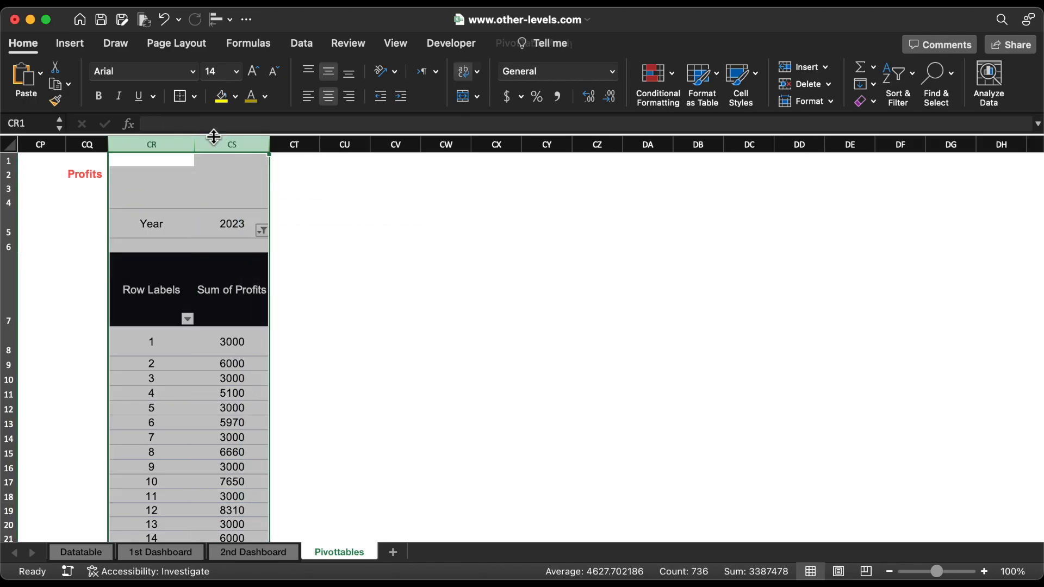
key("super+c")
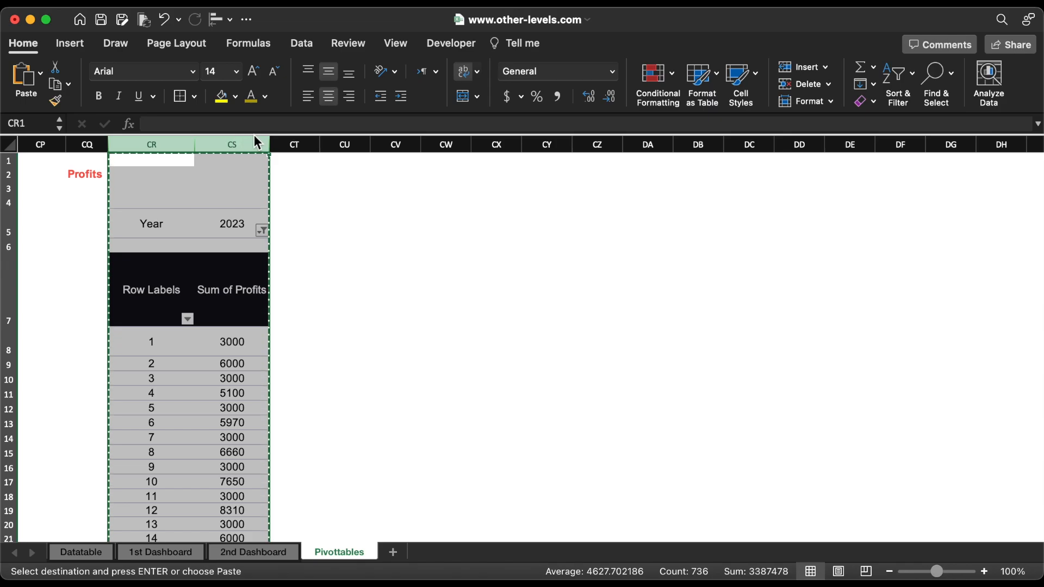
left_click(395, 144)
key("super+v")
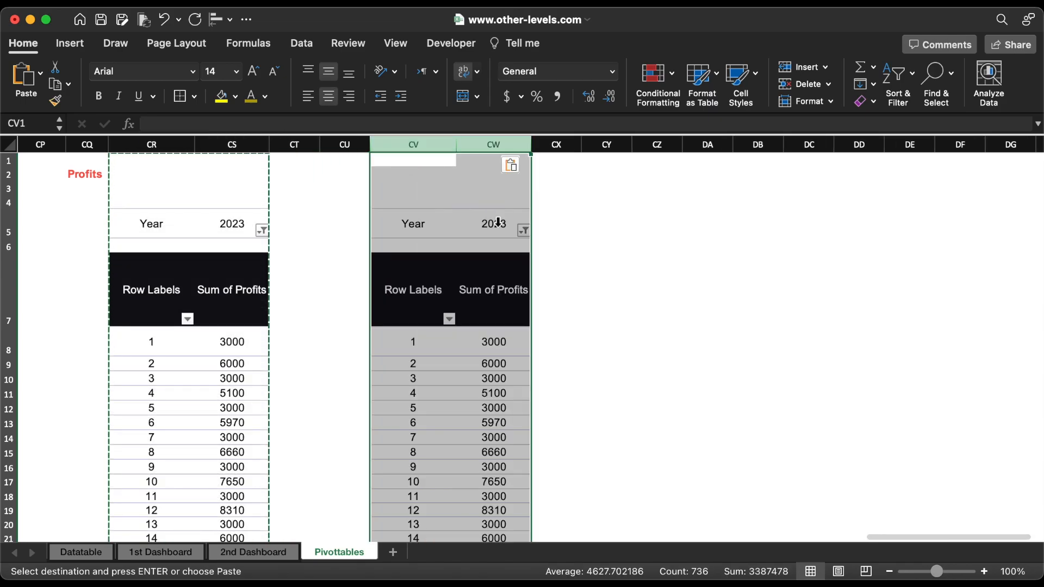
Step: Filter the duplicated profits pivot table to the year 2022 only and clear the copy selection
left_click(523, 230)
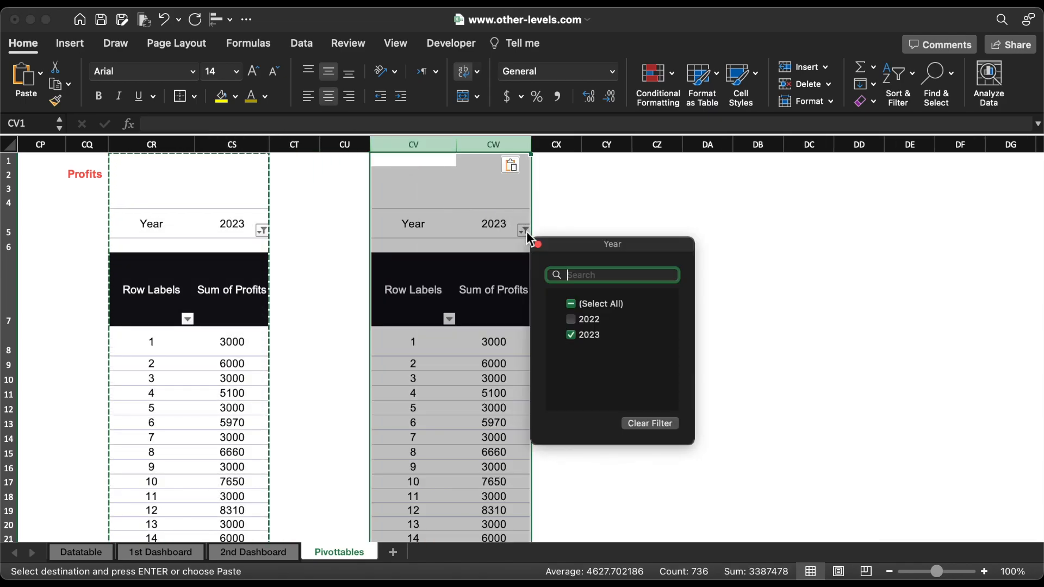
left_click(570, 319)
left_click(571, 335)
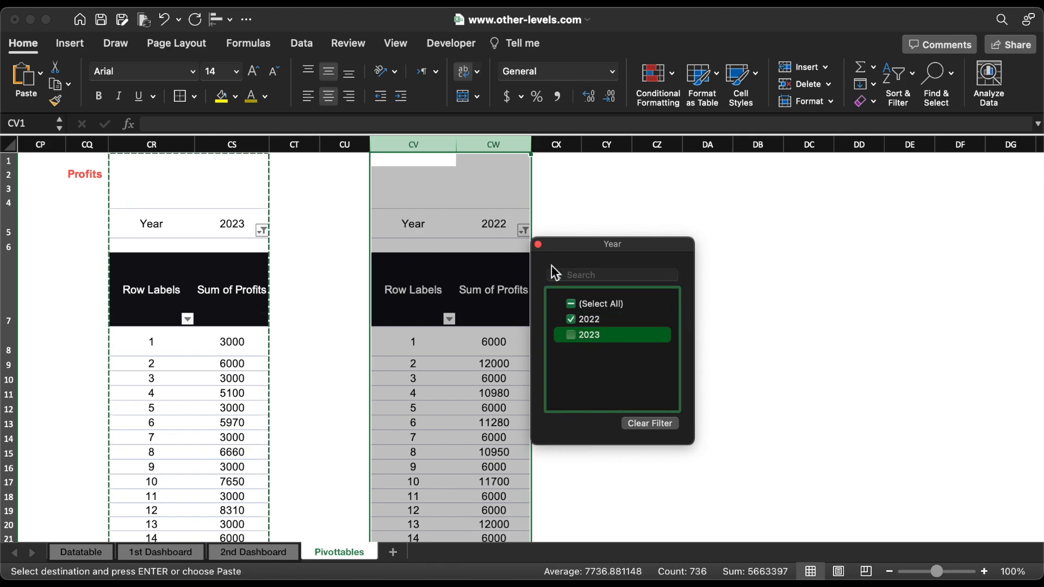
left_click(538, 244)
left_click(589, 279)
key("Escape")
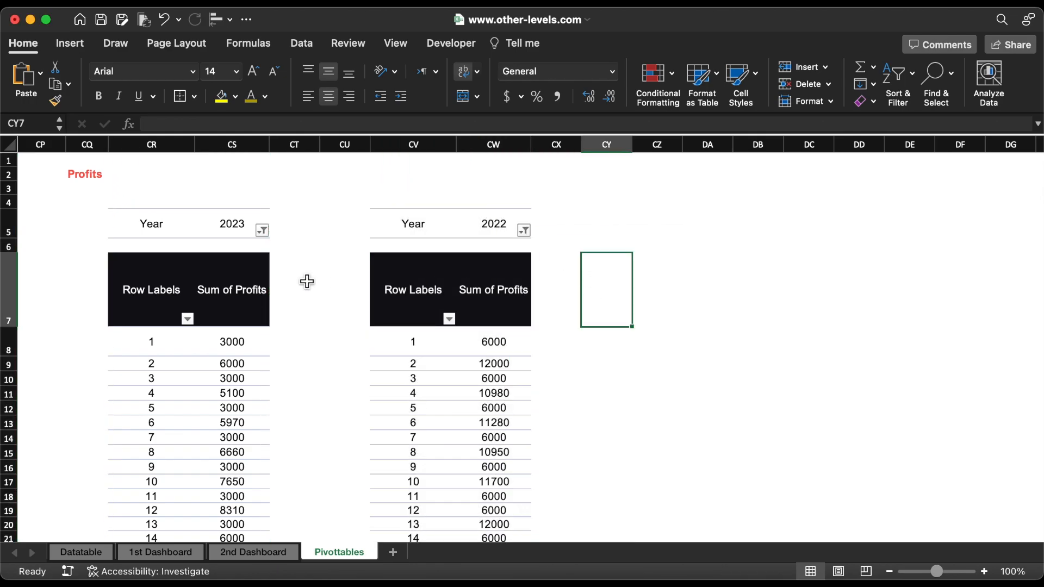
Step: Insert a plain radar chart from the 2023 profits pivot table and place it beside the 2022 table, closing the field list
left_click(233, 277)
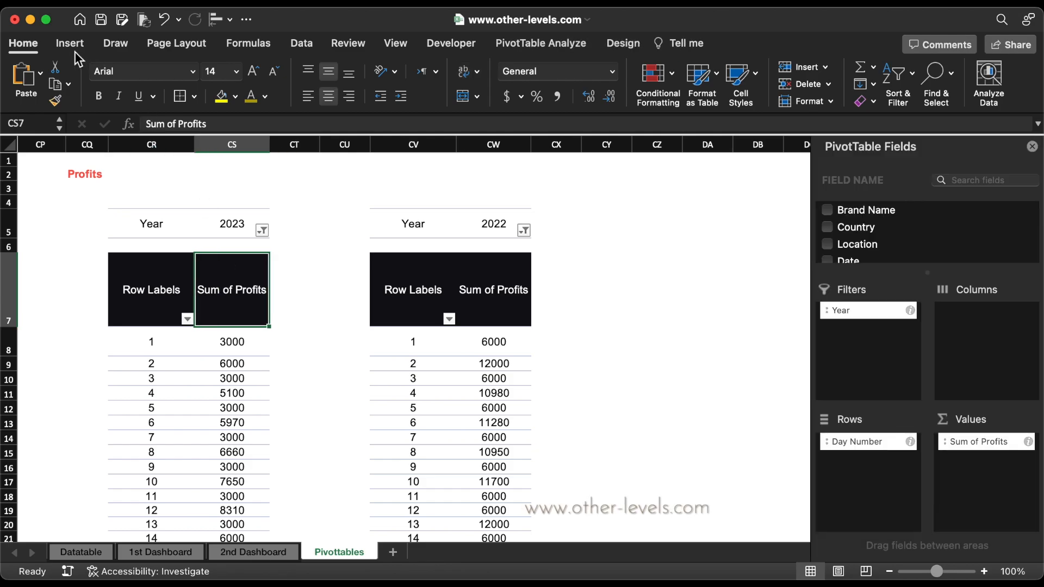
left_click(71, 44)
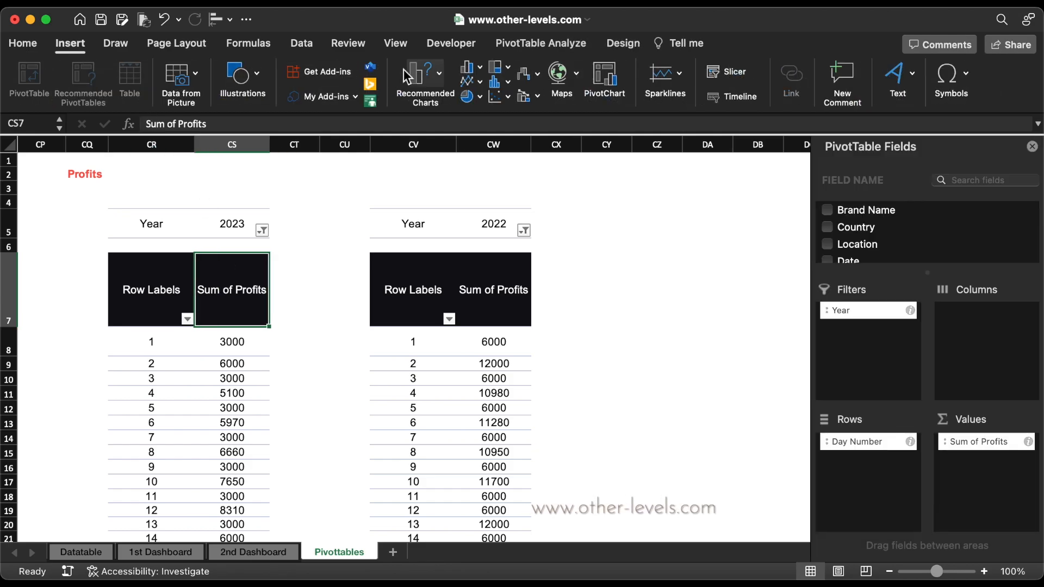
left_click(523, 72)
scroll(567, 364, "down", 3)
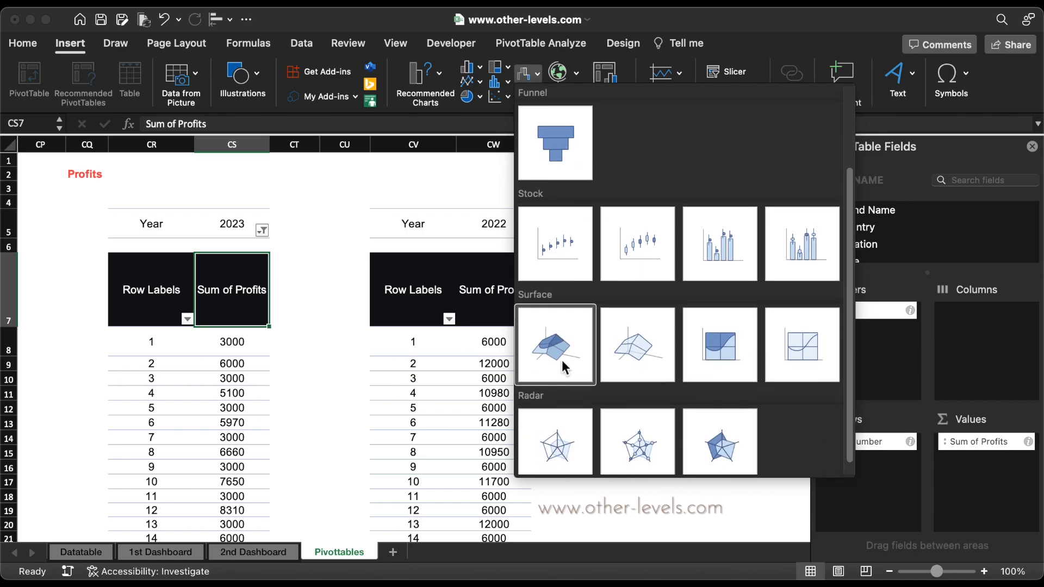
left_click(567, 430)
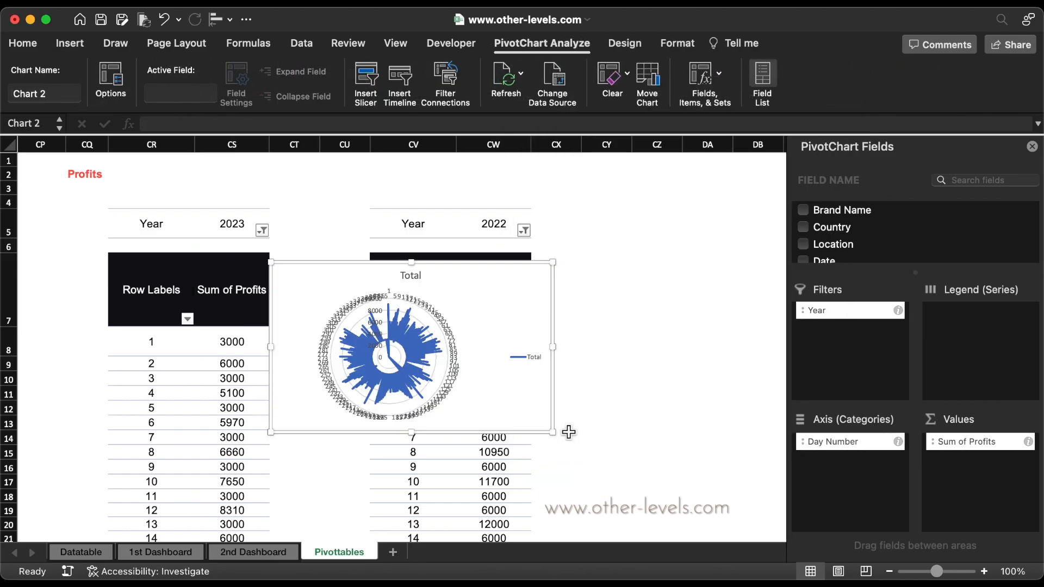
left_click_drag(452, 278, 744, 264)
left_click(1032, 146)
Step: Delete the legend and title of the 2023 radar chart, enlarge the chart and shift it slightly upward
left_click(823, 348)
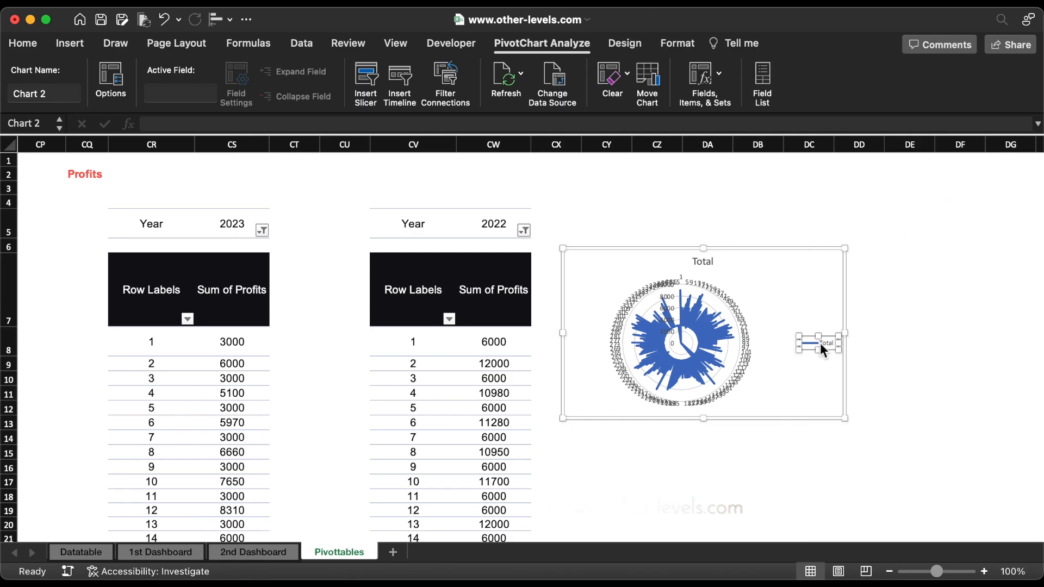
key("Delete")
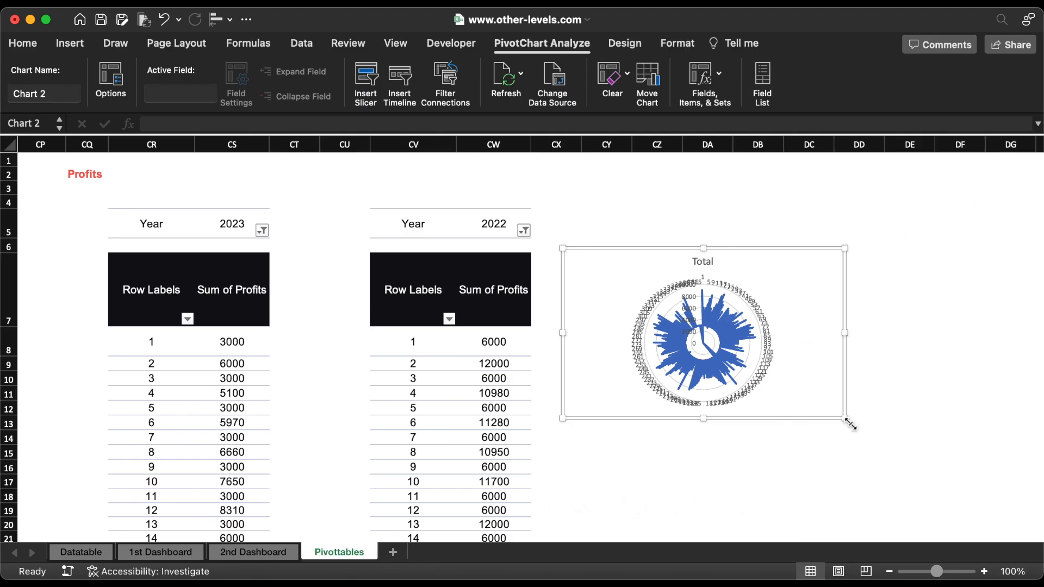
left_click_drag(845, 418, 922, 505)
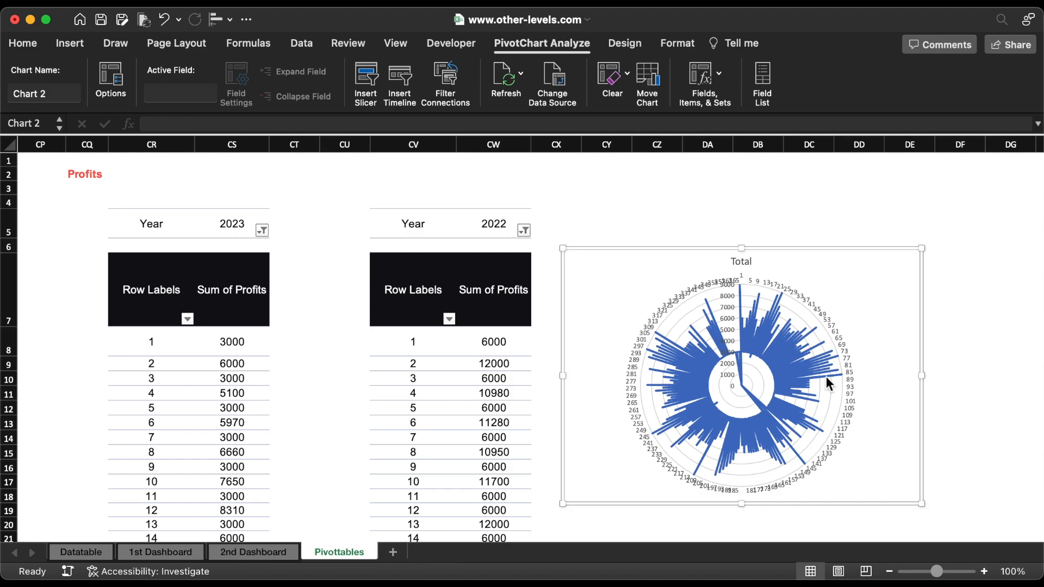
left_click(746, 261)
key("Delete")
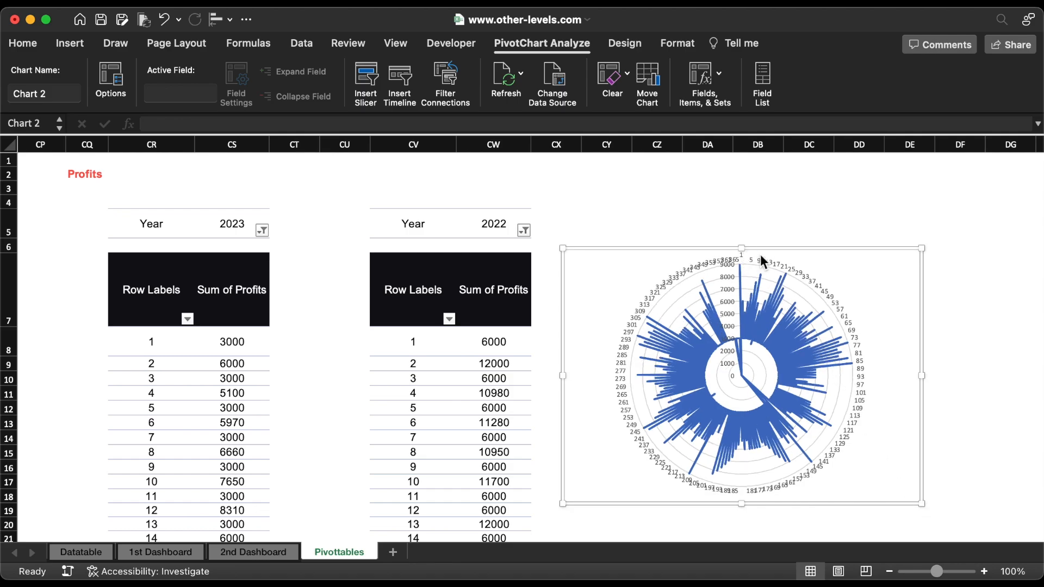
left_click_drag(767, 258, 763, 218)
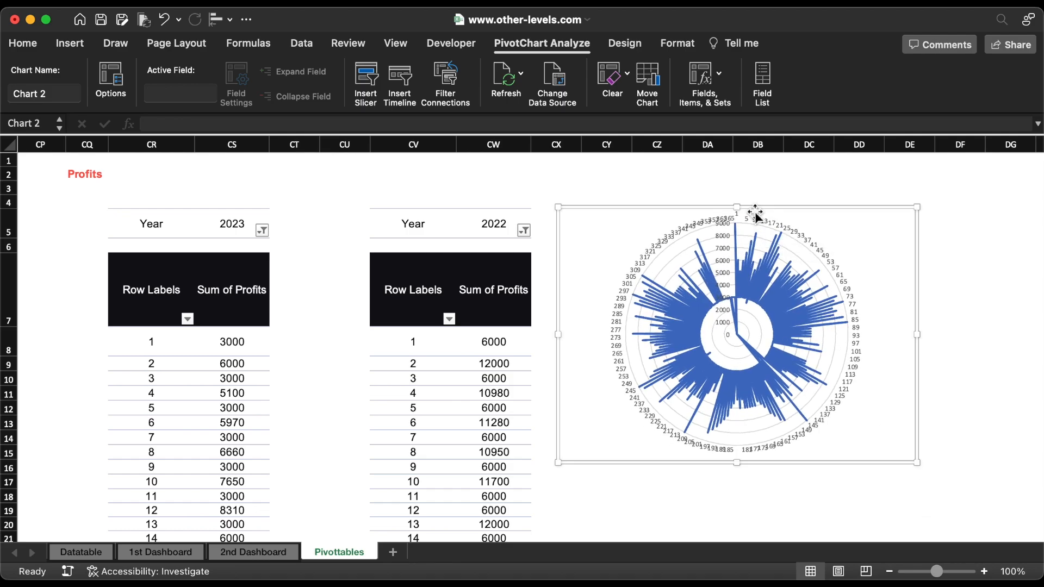
Step: Insert a plain radar chart from the 2022 profits pivot table, enlarge it and move it over the pivot tables
left_click(504, 269)
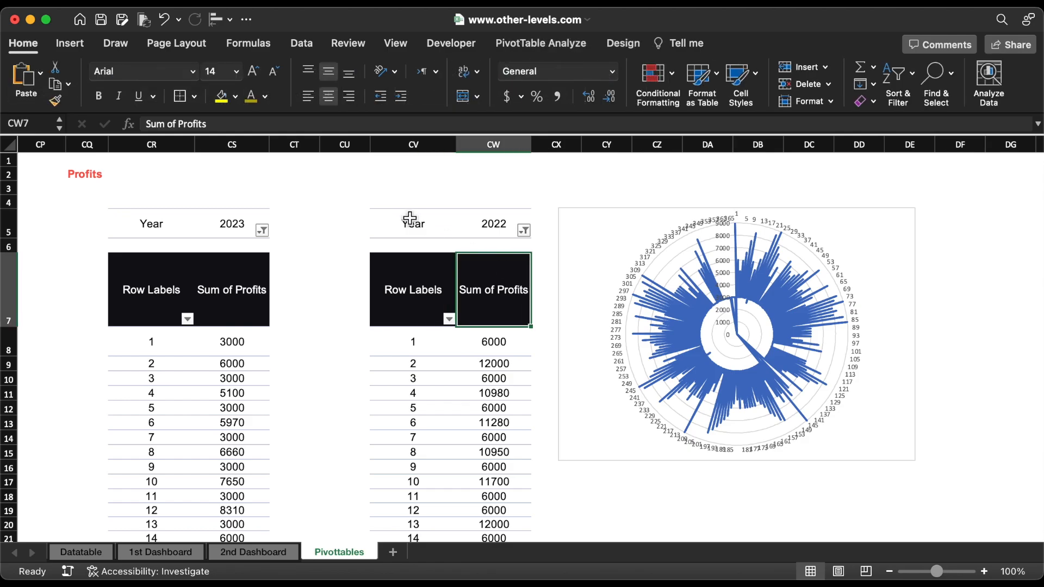
left_click(74, 50)
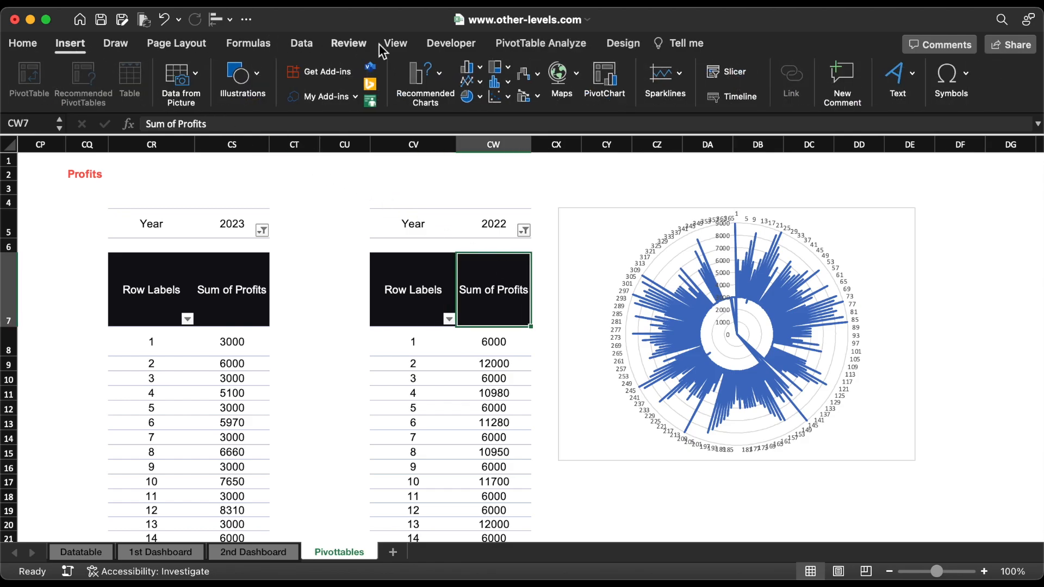
left_click(523, 78)
scroll(546, 146, "down", 4)
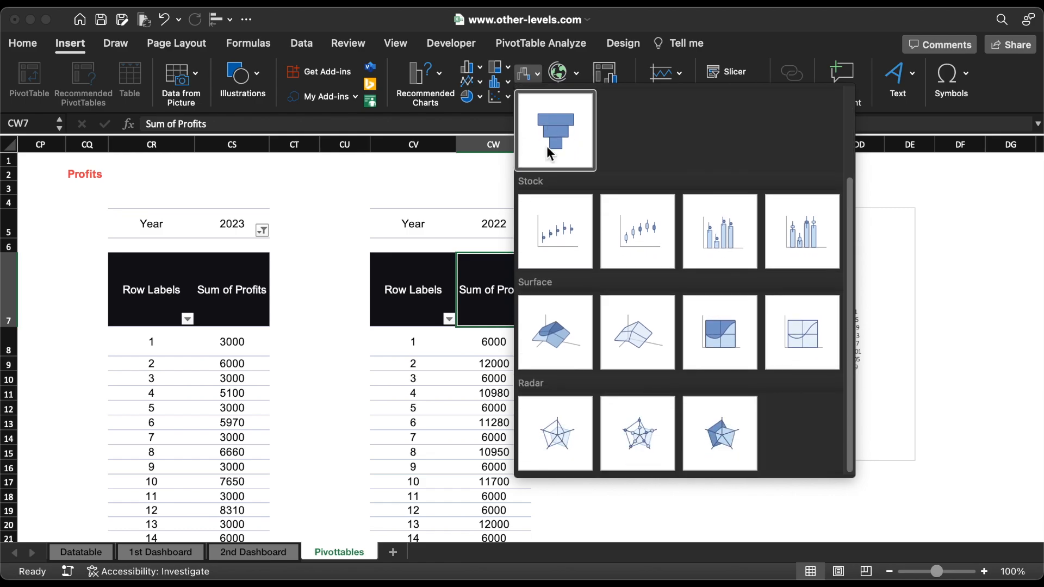
left_click(545, 443)
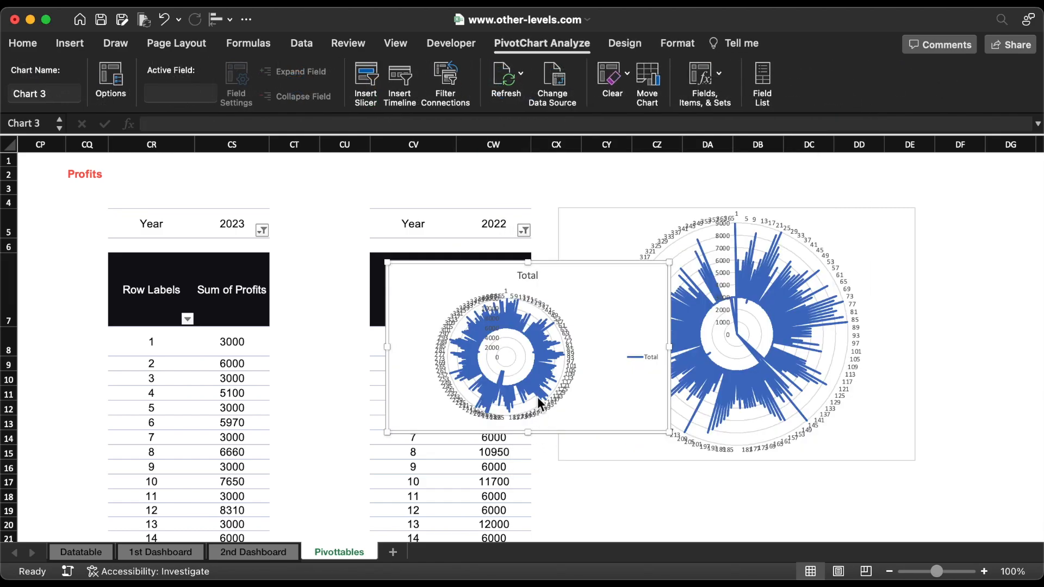
left_click_drag(672, 264, 471, 222)
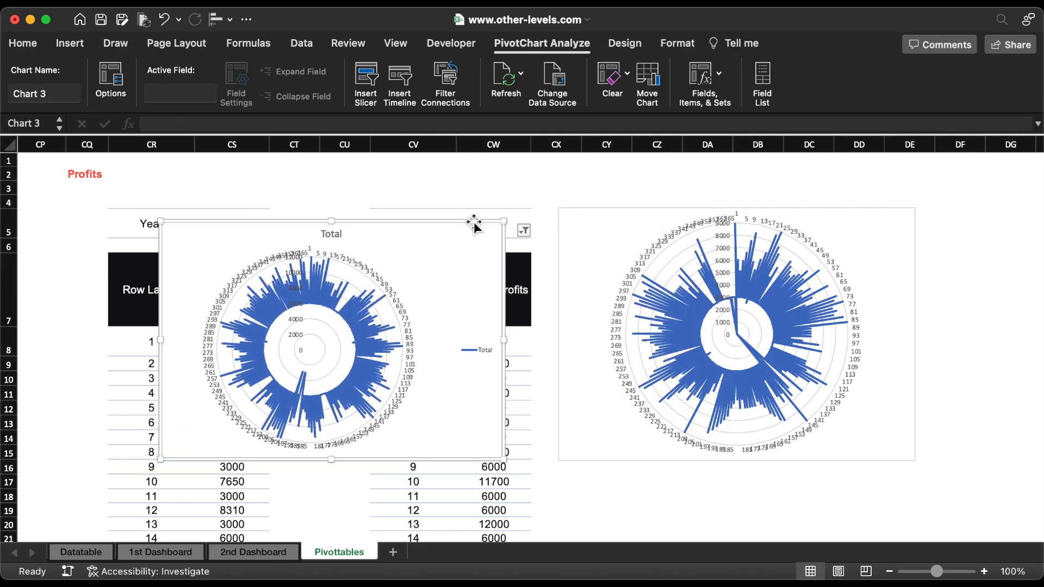
Step: Delete the legend and title from the 2022 radar chart, and select the 2023 radar chart
key("Delete")
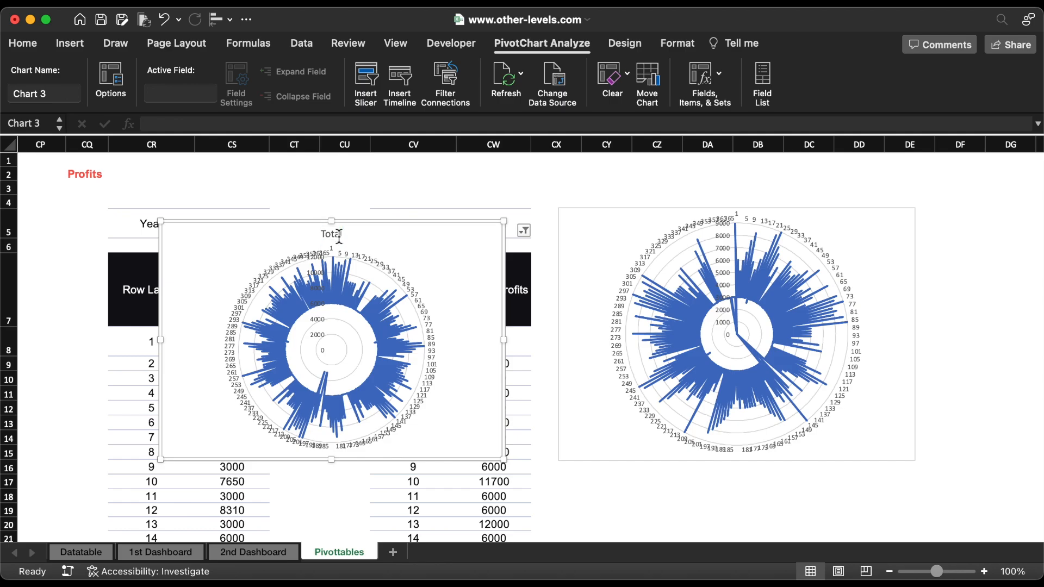
key("Delete")
left_click(671, 302)
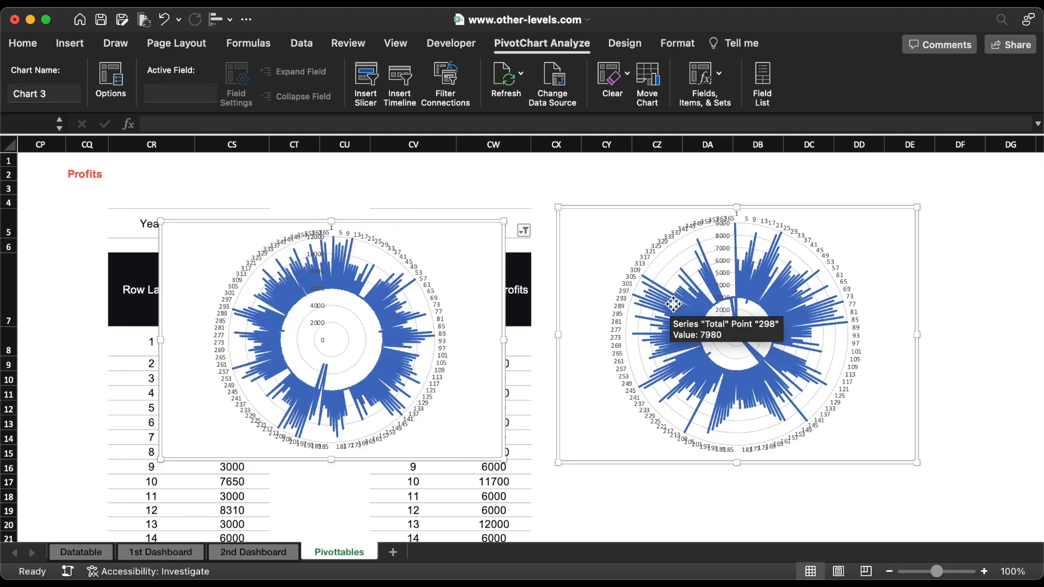
Step: Cut both radar charts from the pivot tables sheet, paste them into the 1st Dashboard sheet and arrange them side by side
right_click(671, 302)
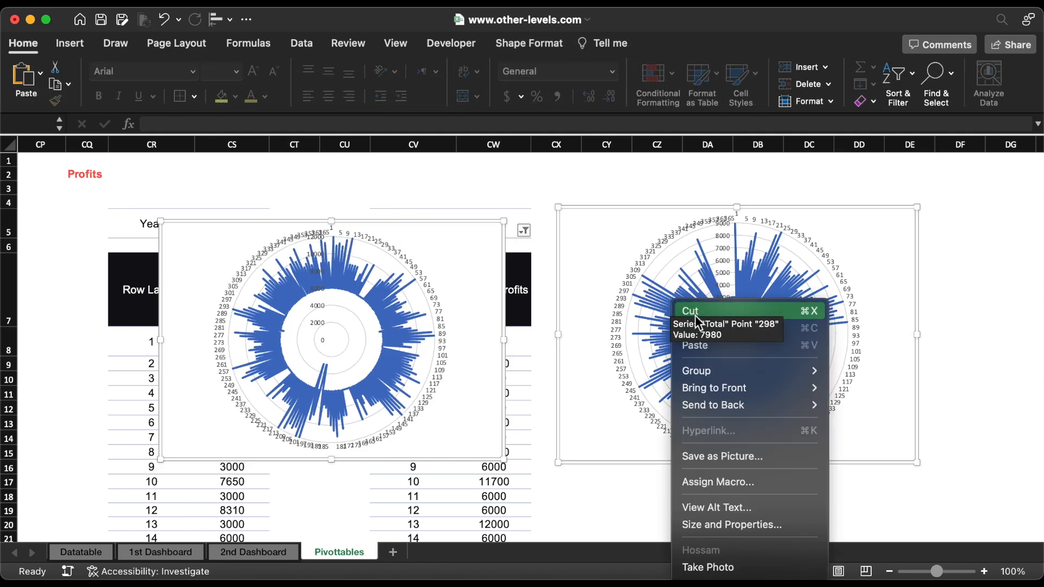
left_click(694, 312)
left_click(180, 553)
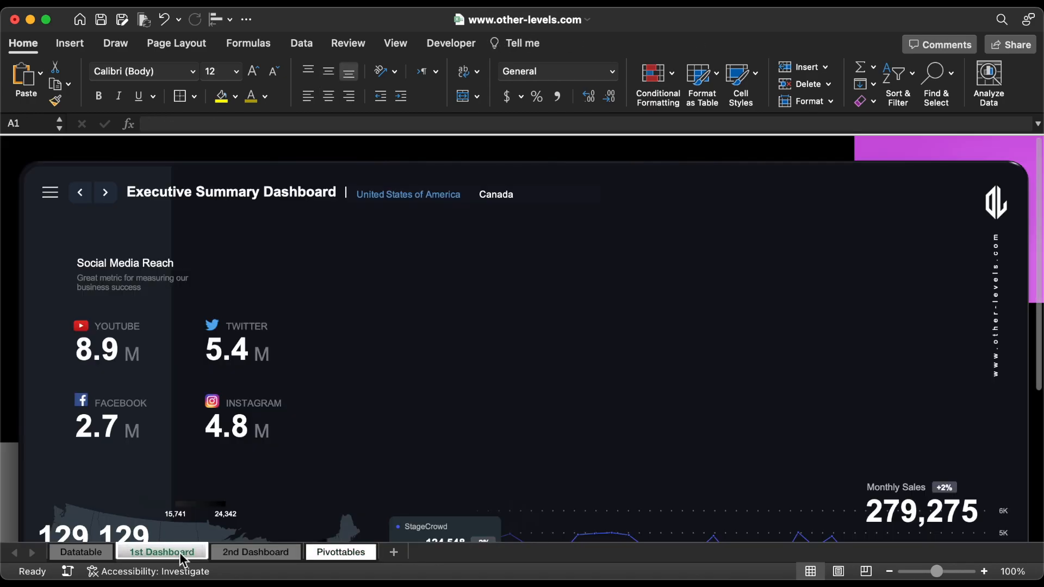
key("super+v")
left_click(749, 186)
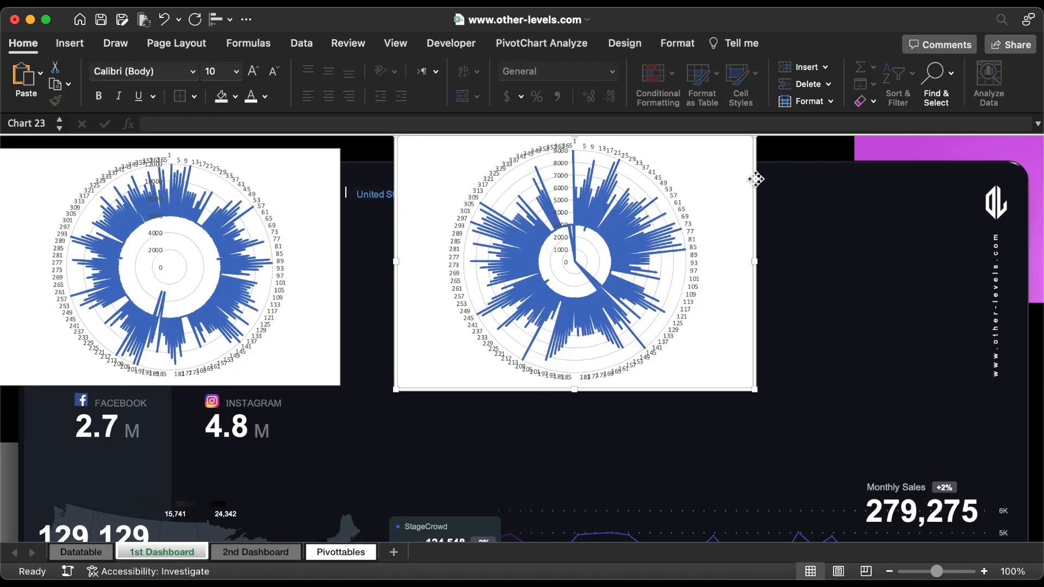
left_click_drag(753, 178, 348, 272)
left_click_drag(337, 188, 760, 207)
Step: Delete the category labels, value axis and gridlines from the 2022 radar chart
left_click(764, 381)
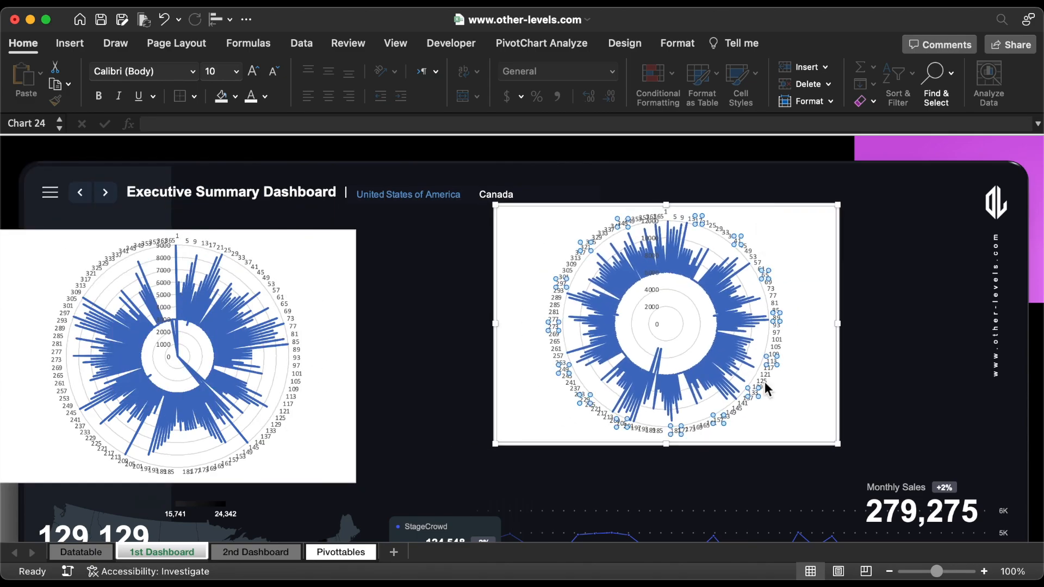
key("Delete")
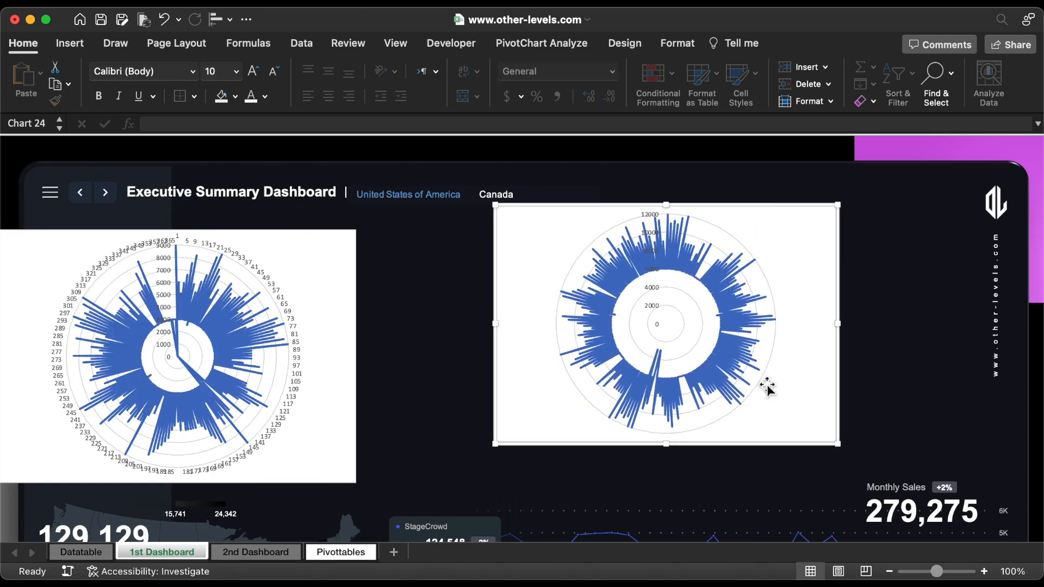
left_click(652, 216)
key("Delete")
left_click(722, 229)
key("Delete")
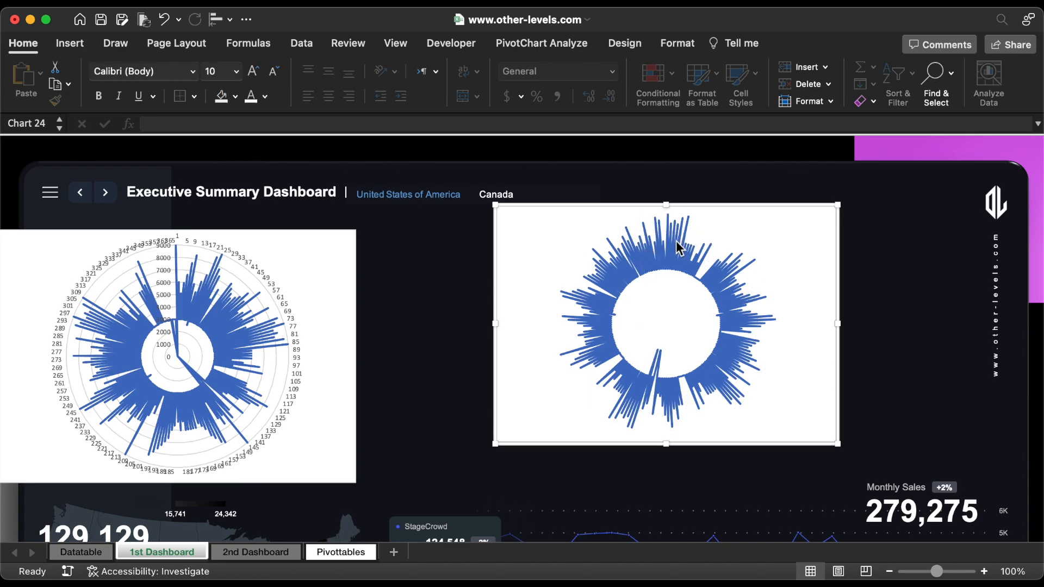
Step: Set the 2022 radar series' line to a solid dark colour with hex code 223040
double_click(676, 241)
scroll(675, 240, "right", 10)
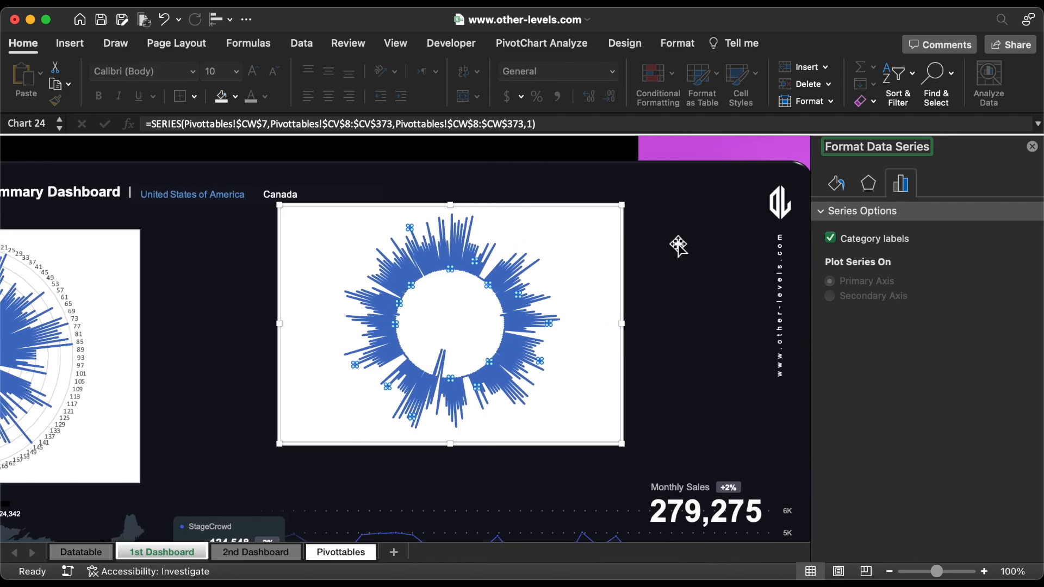
left_click(837, 185)
left_click(1014, 336)
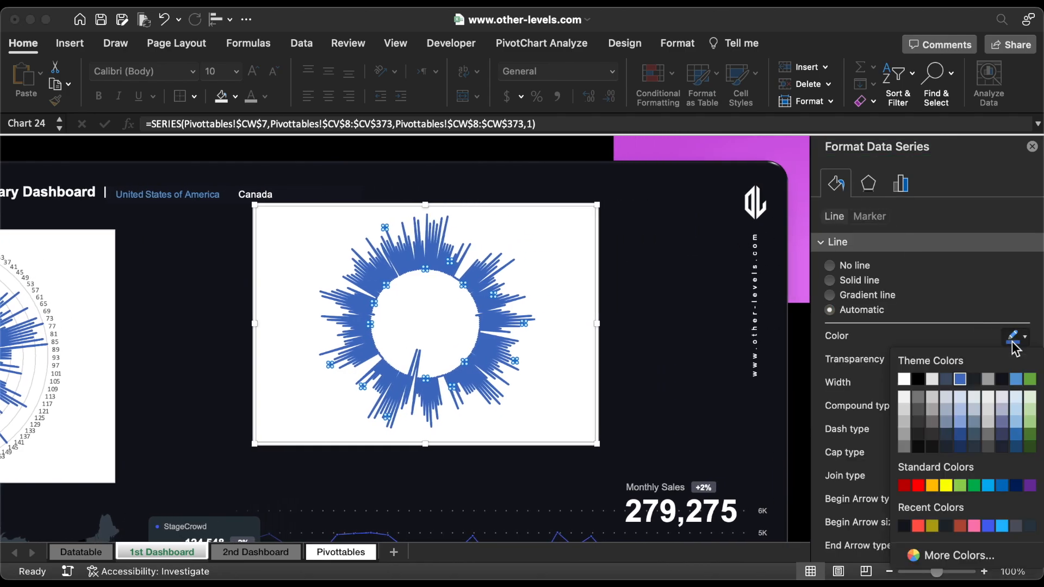
left_click(952, 556)
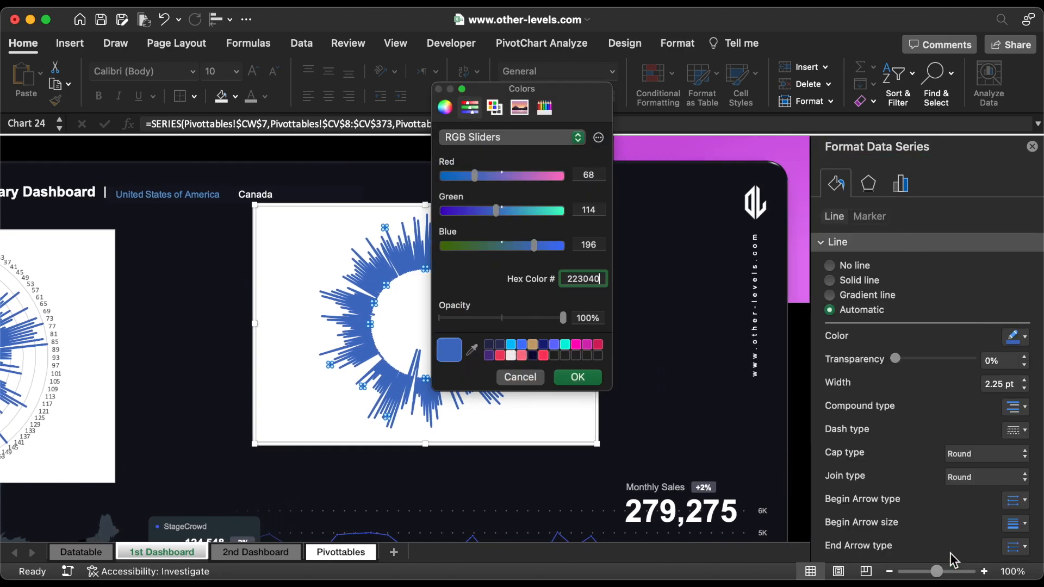
left_click(577, 377)
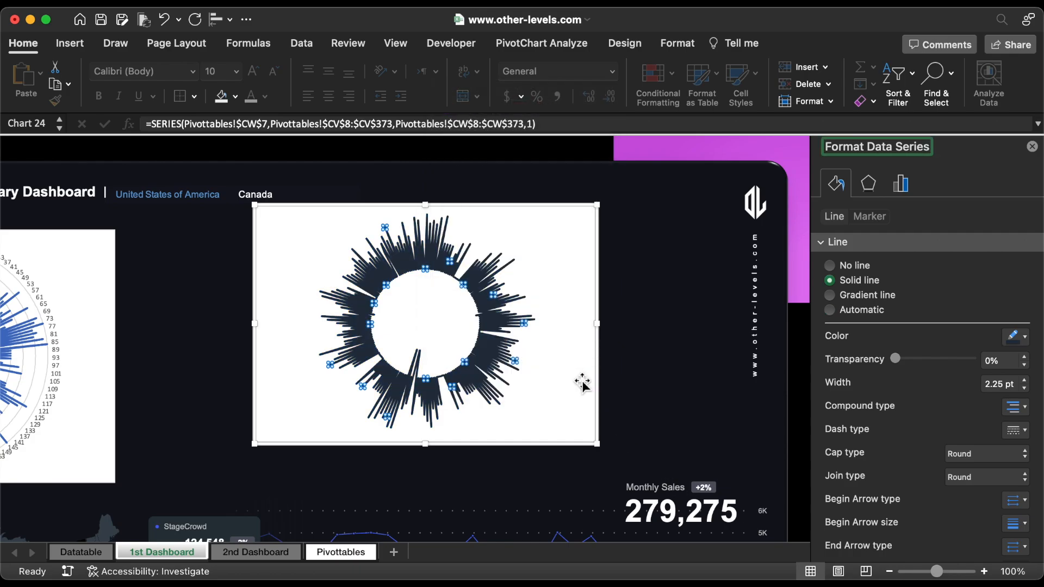
Step: Move the 2022 radar chart closer to the dashboard logo and remove its background fill and border
left_click_drag(600, 378, 689, 374)
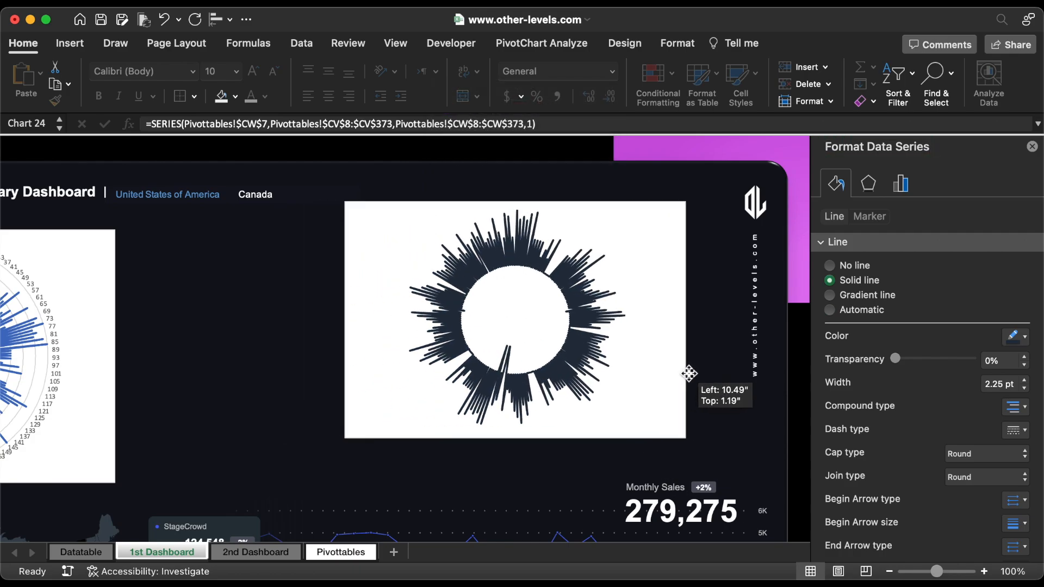
left_click(843, 419)
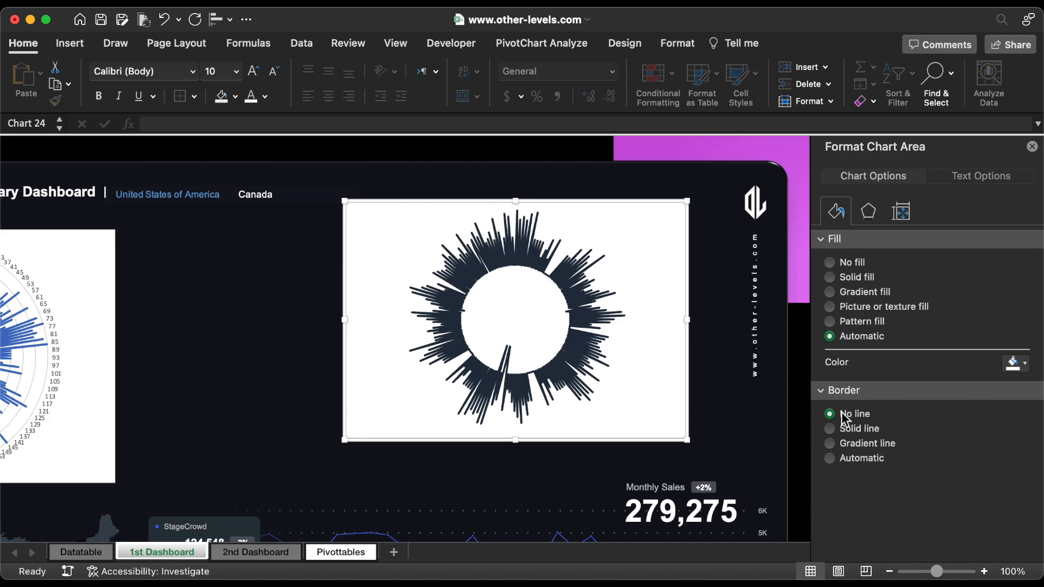
left_click(842, 264)
Step: Resize the 2022 radar chart to 5" high by 5" wide
left_click(677, 43)
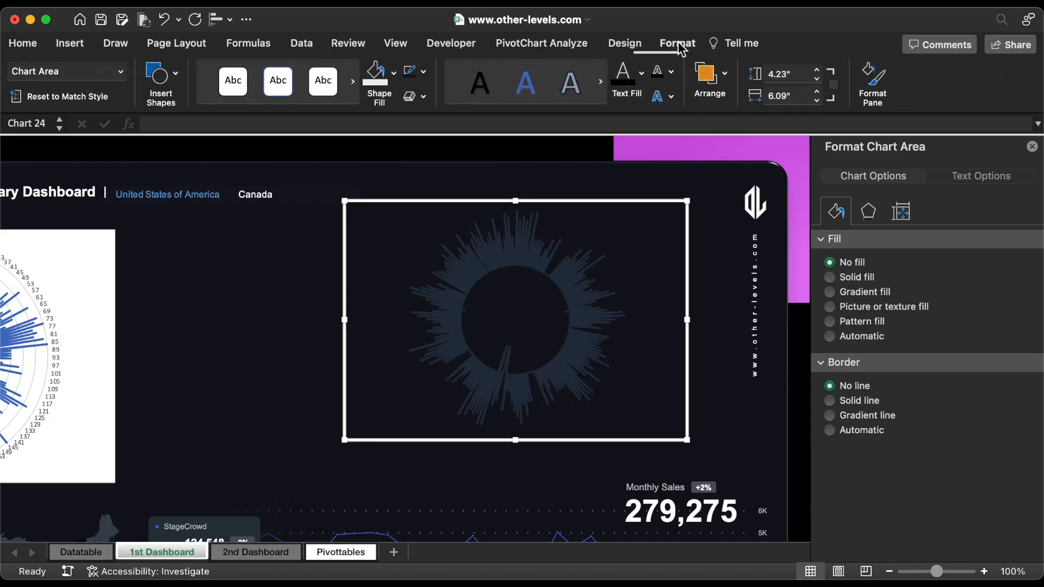
left_click(817, 70)
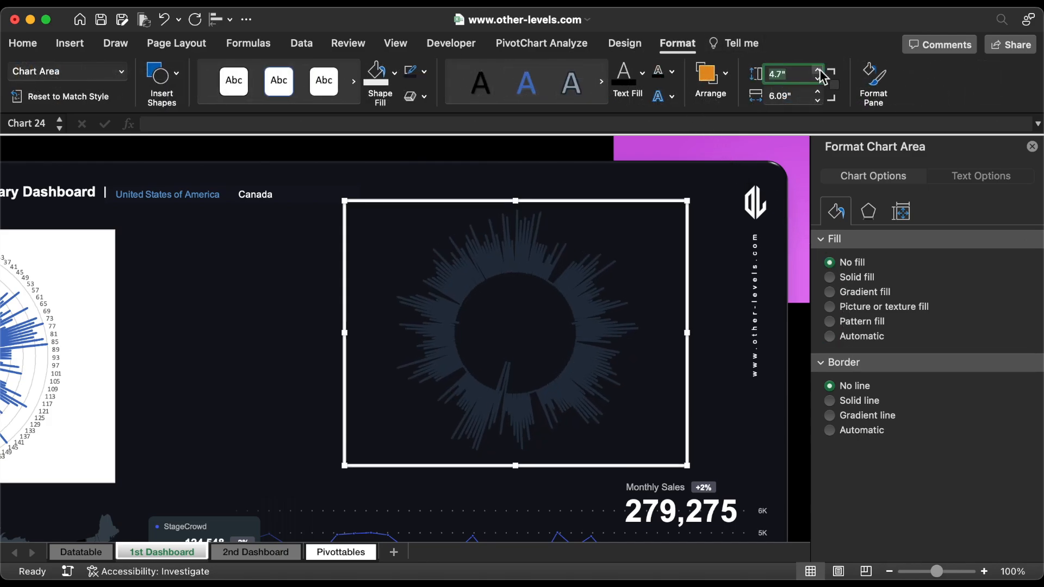
left_click(817, 99)
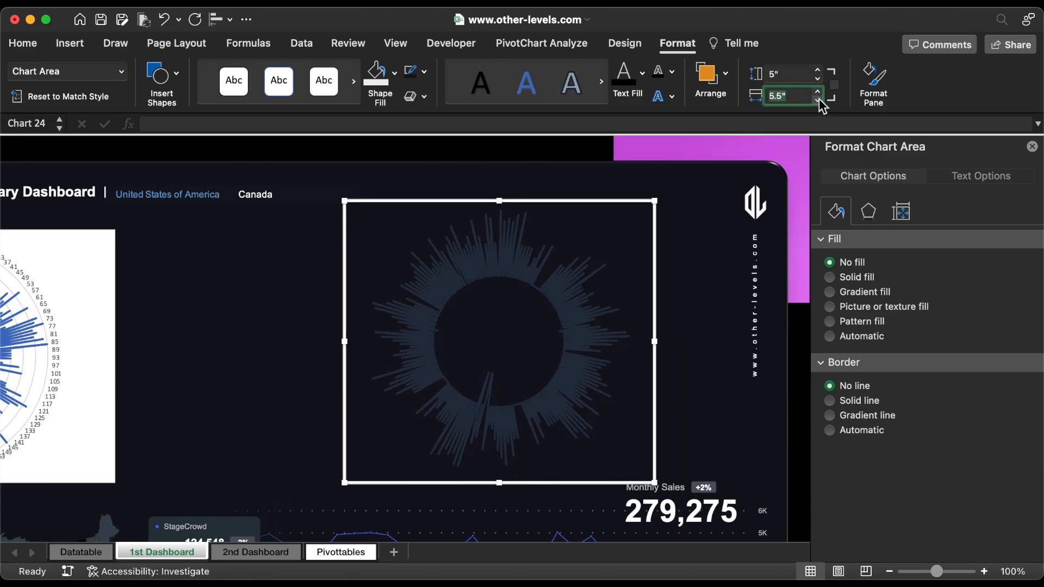
Step: Reduce the 2022 radar series' line width to 1.25 pt and shift the chart slightly toward the logo
left_click(568, 304)
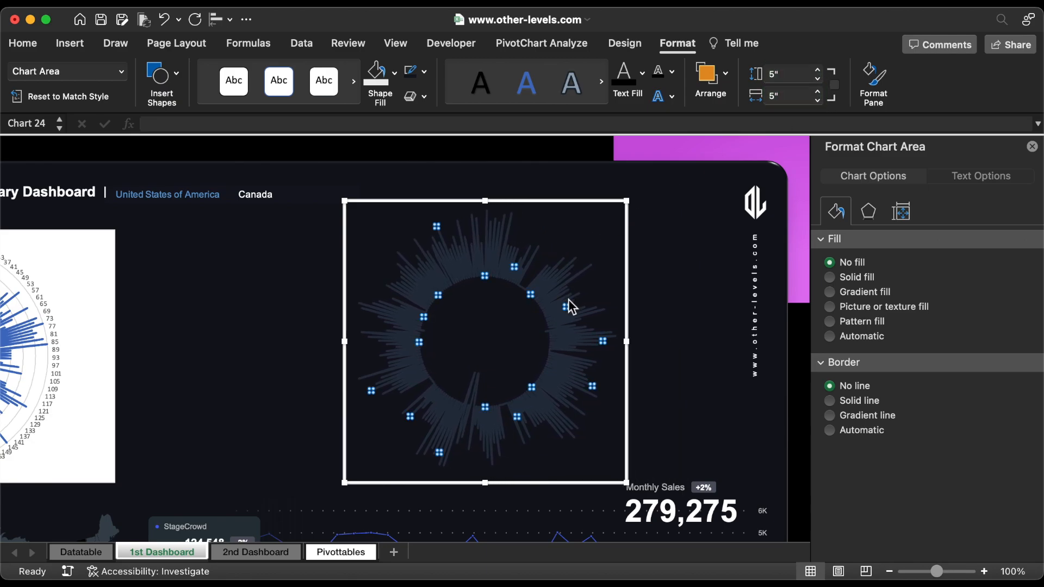
left_click(1025, 388)
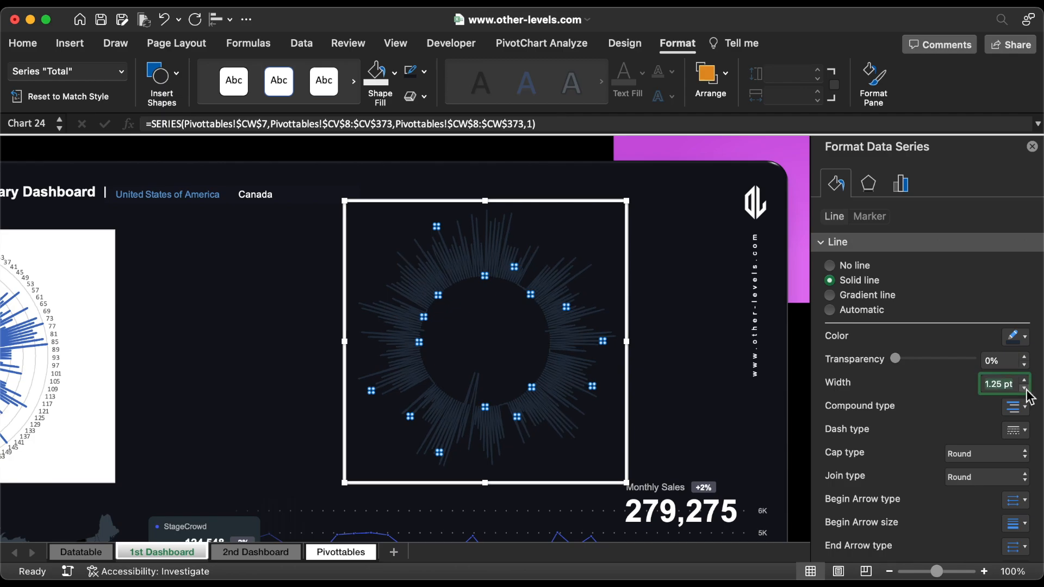
left_click_drag(631, 404, 665, 393)
Step: Bring the 2023 radar chart to the front and move it over the 2022 radar chart
left_click(108, 296)
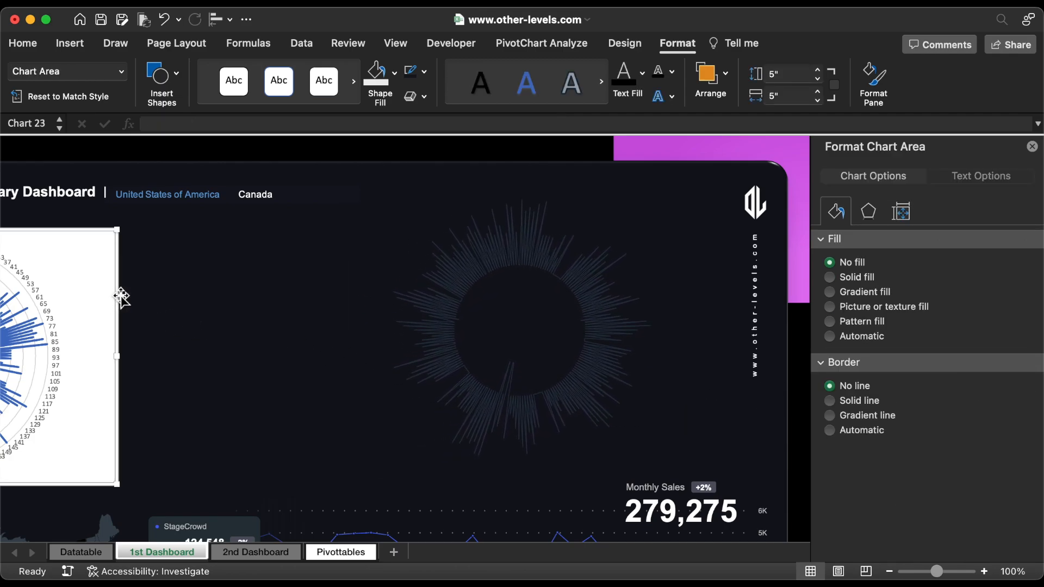
left_click_drag(121, 294, 410, 276)
right_click(419, 214)
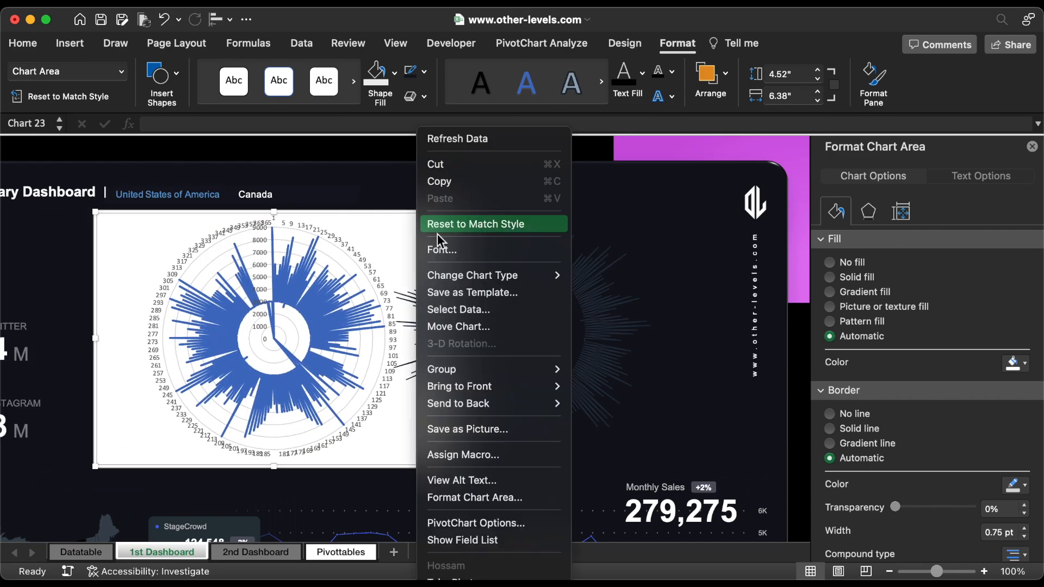
mouse_move(524, 386)
left_click(603, 387)
left_click_drag(324, 213, 582, 214)
Step: Delete the value axis, category labels and gridlines from the 2023 radar chart
left_click(514, 249)
key("Delete")
left_click(474, 234)
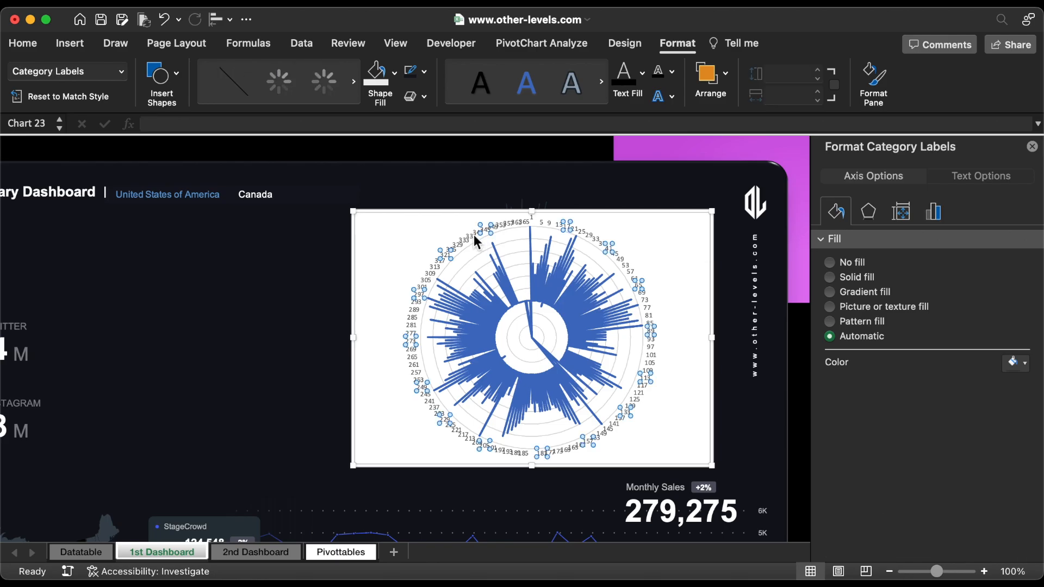
key("Delete")
key("Delete")
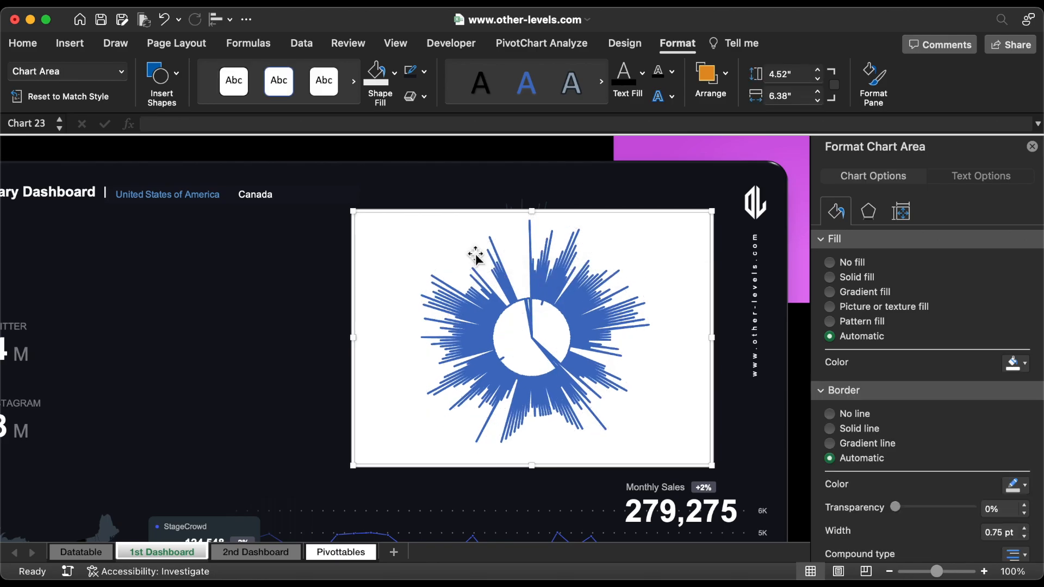
Step: Give the 2023 radar series a gradient line of radial type, keeping only the last two gradient stops
left_click(537, 287)
left_click(830, 295)
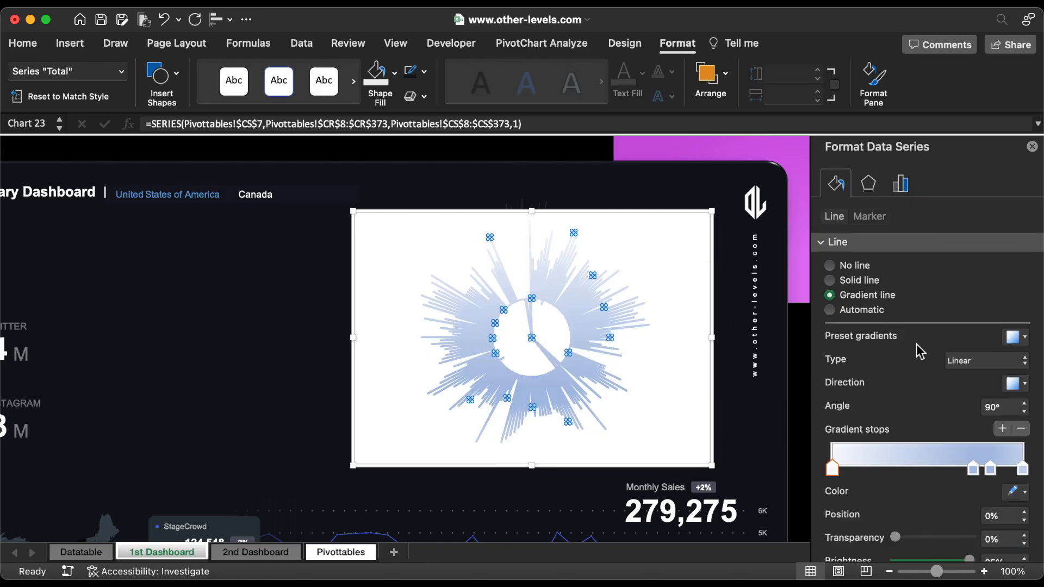
left_click(1021, 429)
left_click(1021, 430)
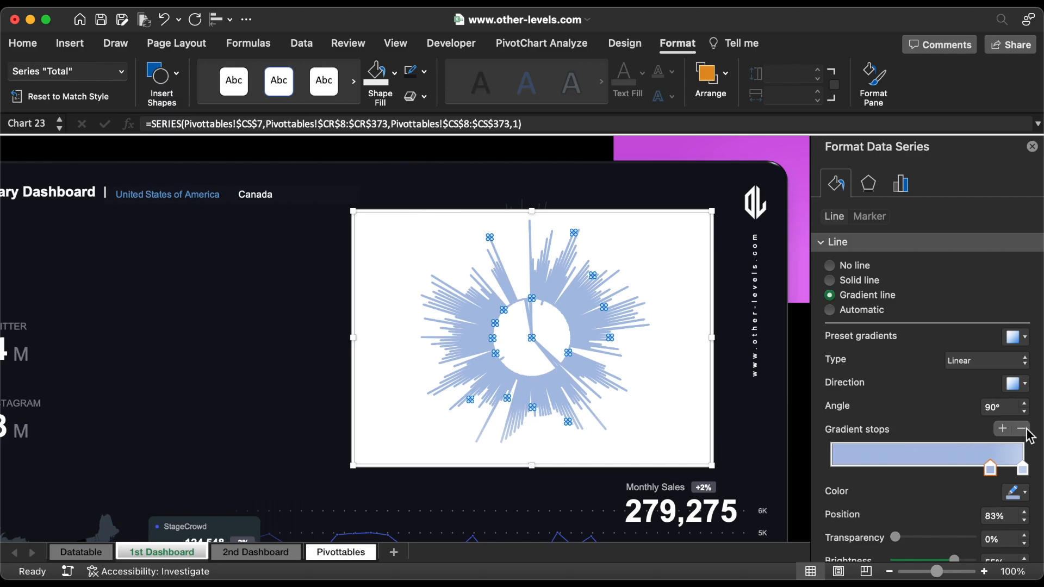
left_click(1003, 361)
left_click(972, 380)
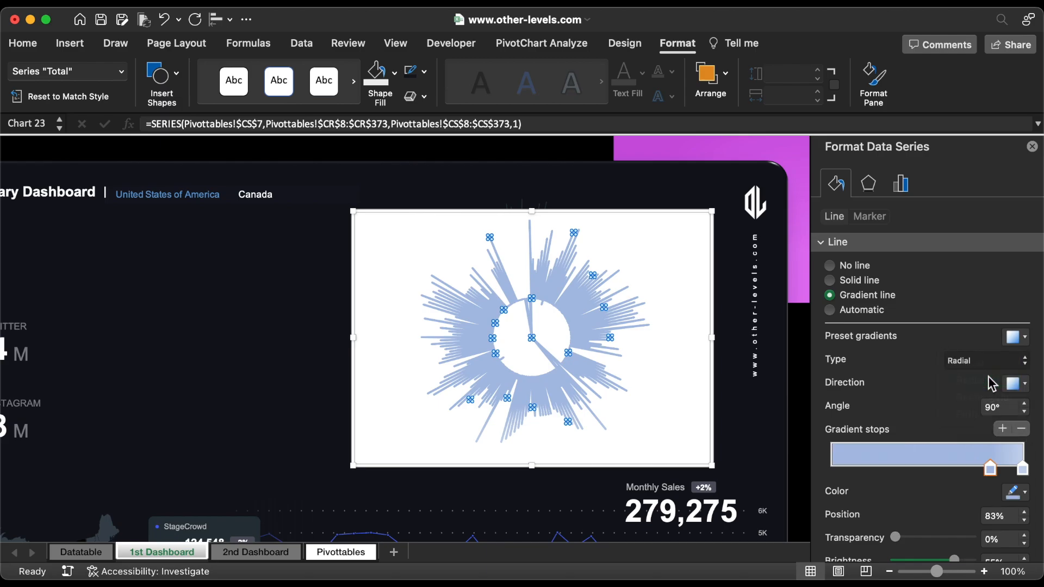
Step: Colour the first gradient stop with hex code BFB007 and move it to the 24% position
left_click(1015, 492)
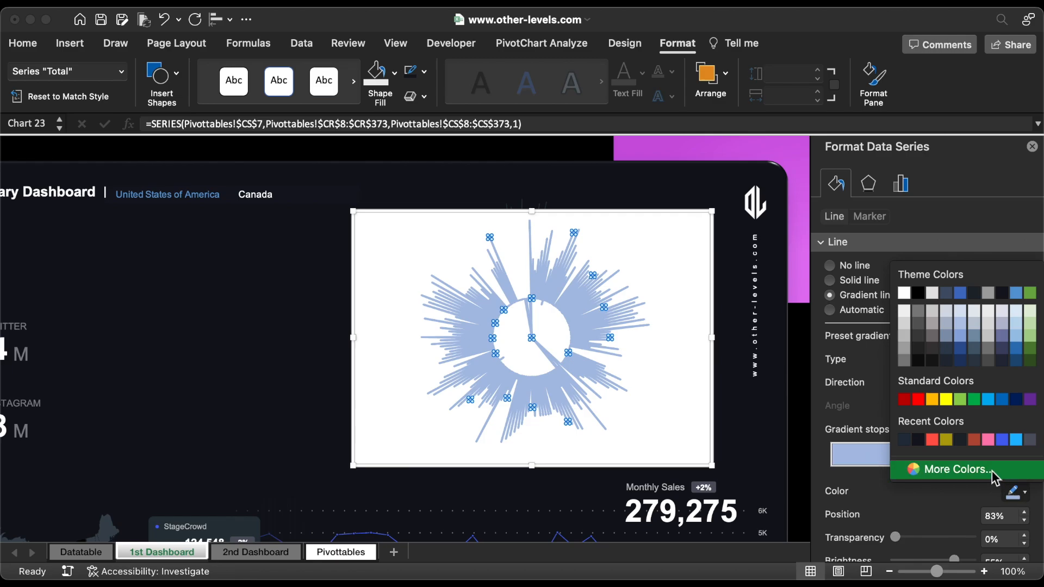
left_click(973, 470)
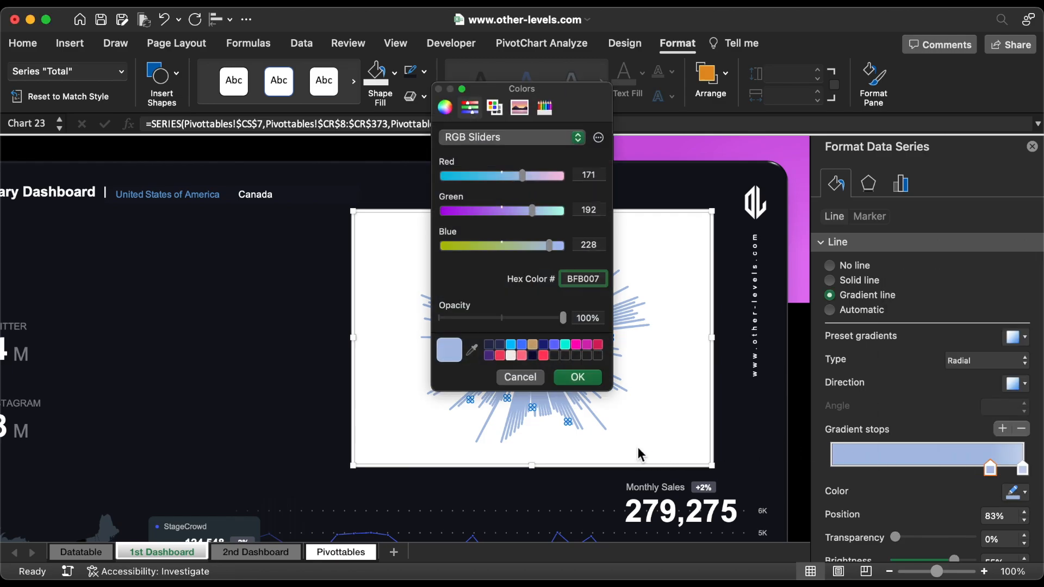
left_click(578, 378)
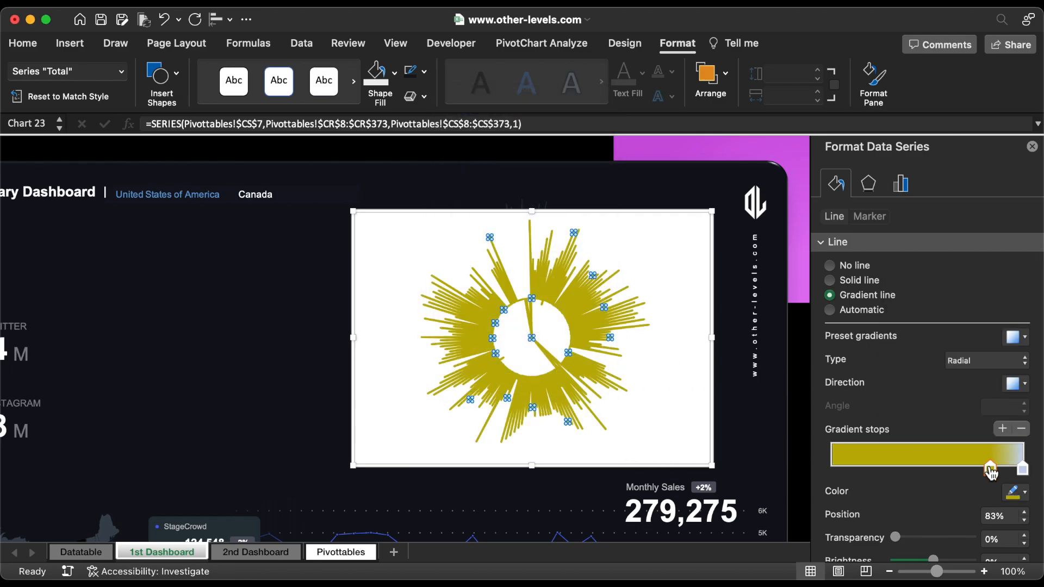
left_click_drag(989, 470, 878, 471)
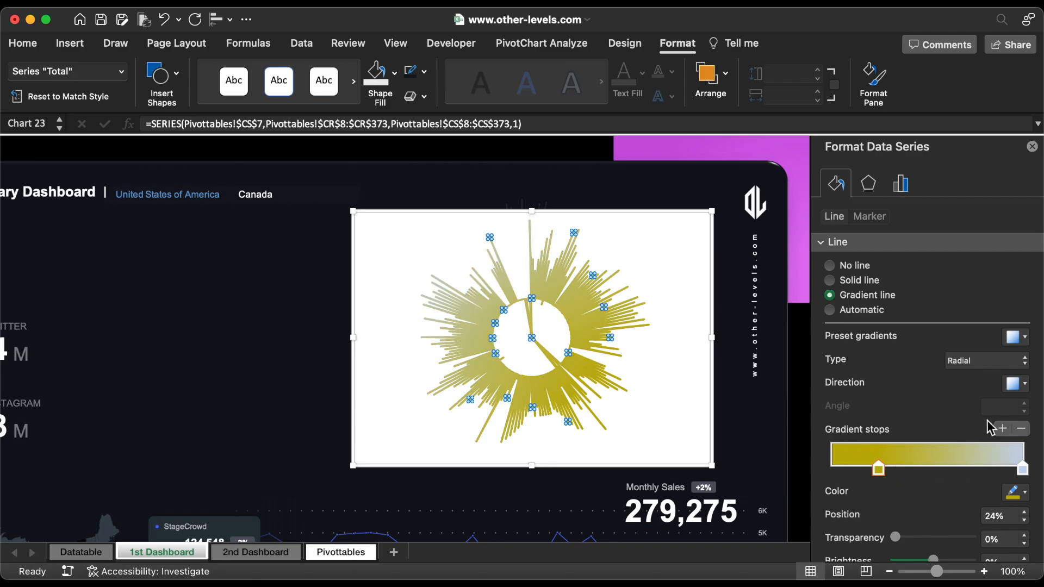
Step: Make the radial gradient spread from the centre and move its second stop to the 62% position
left_click(1012, 383)
left_click(954, 415)
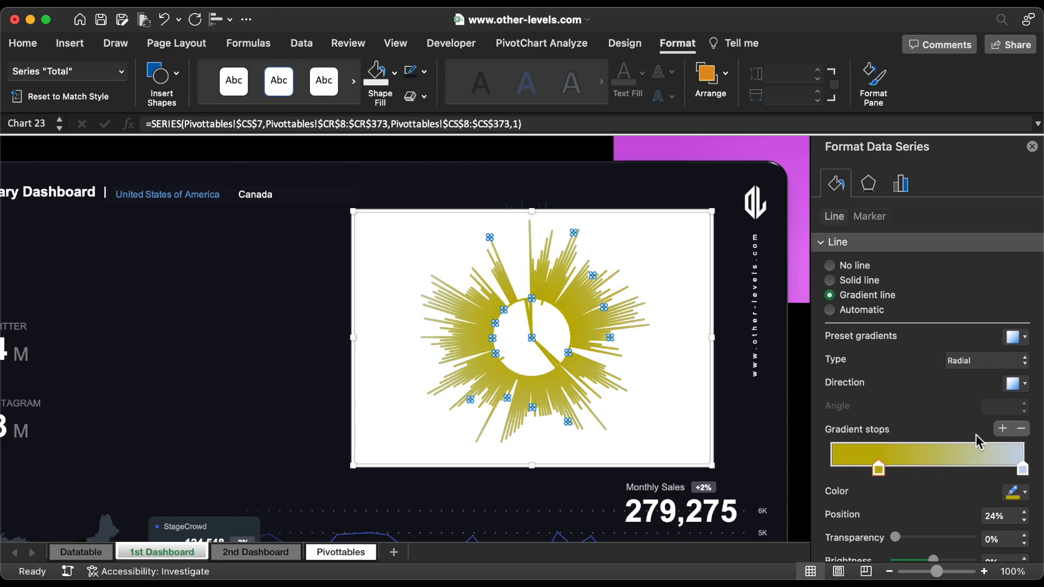
left_click_drag(1020, 471, 976, 470)
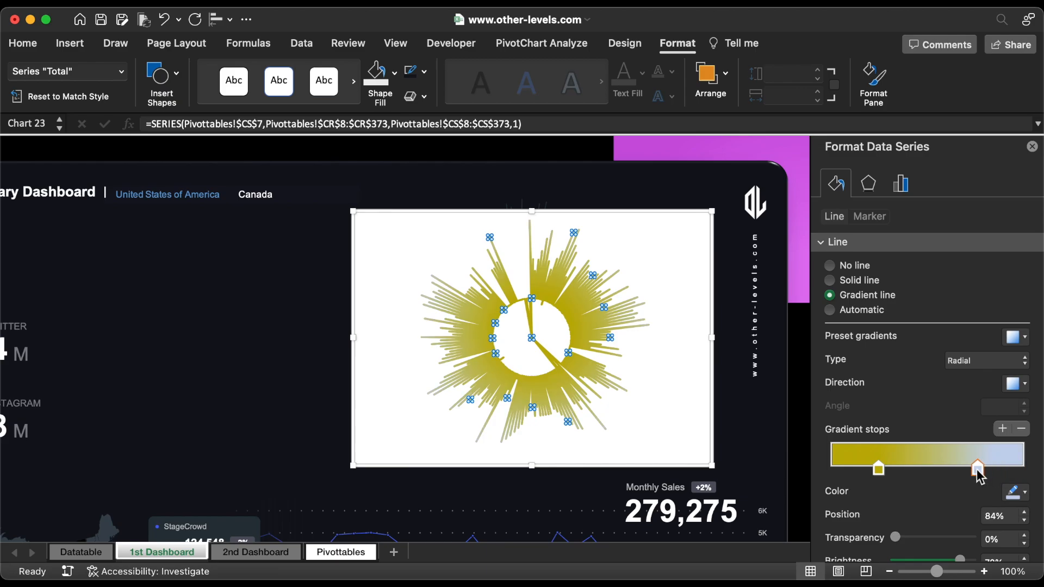
left_click(1025, 522)
left_click(1026, 521)
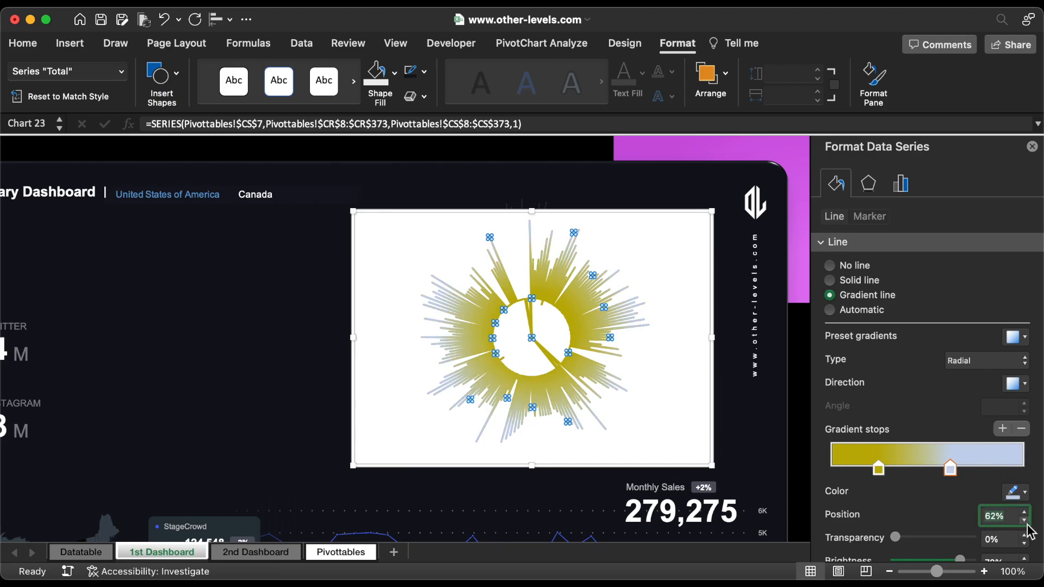
Step: Colour the second gradient stop with hex code 7C720A
left_click(1012, 493)
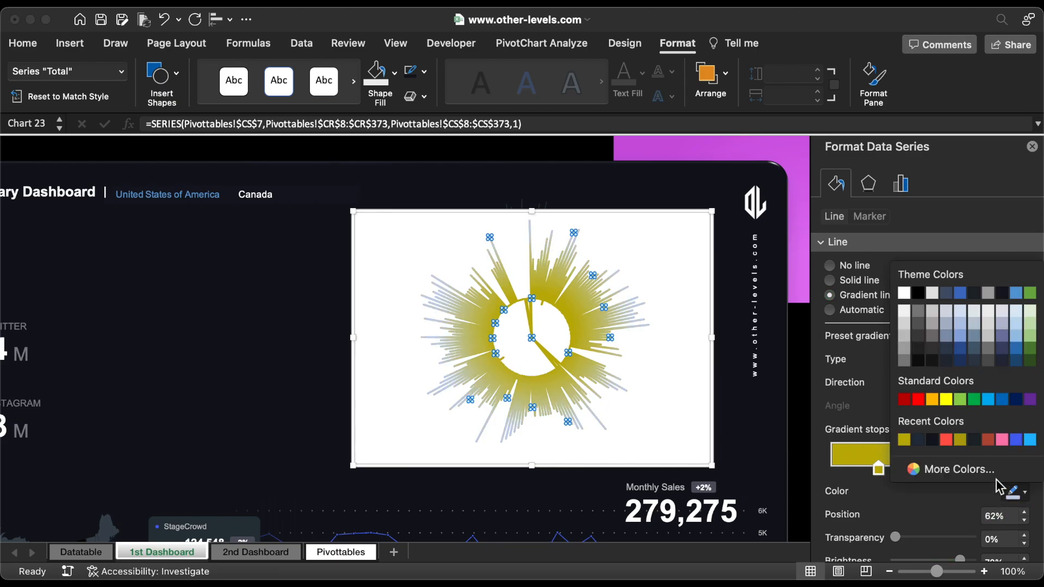
left_click(979, 469)
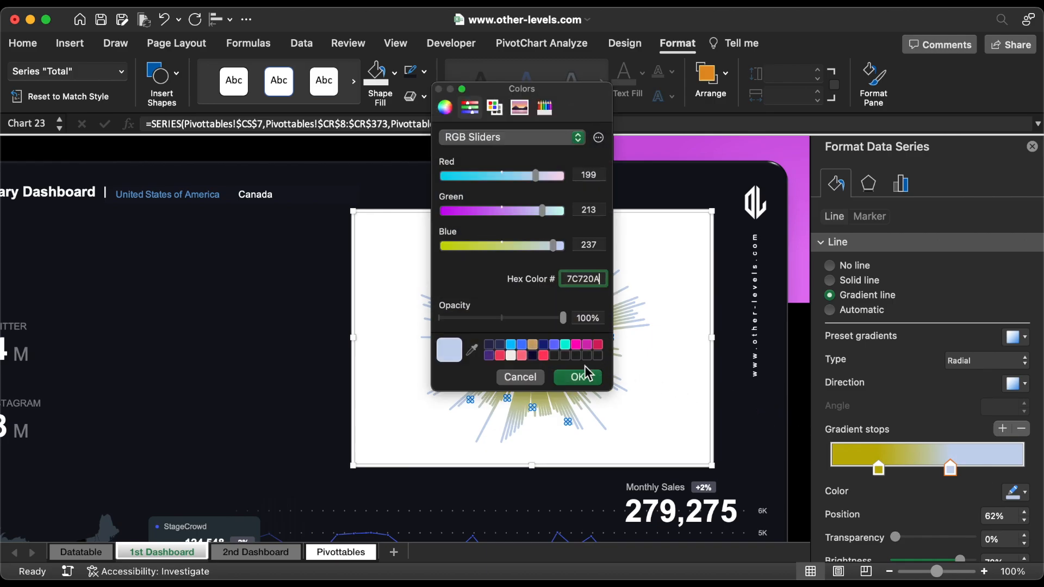
left_click(579, 376)
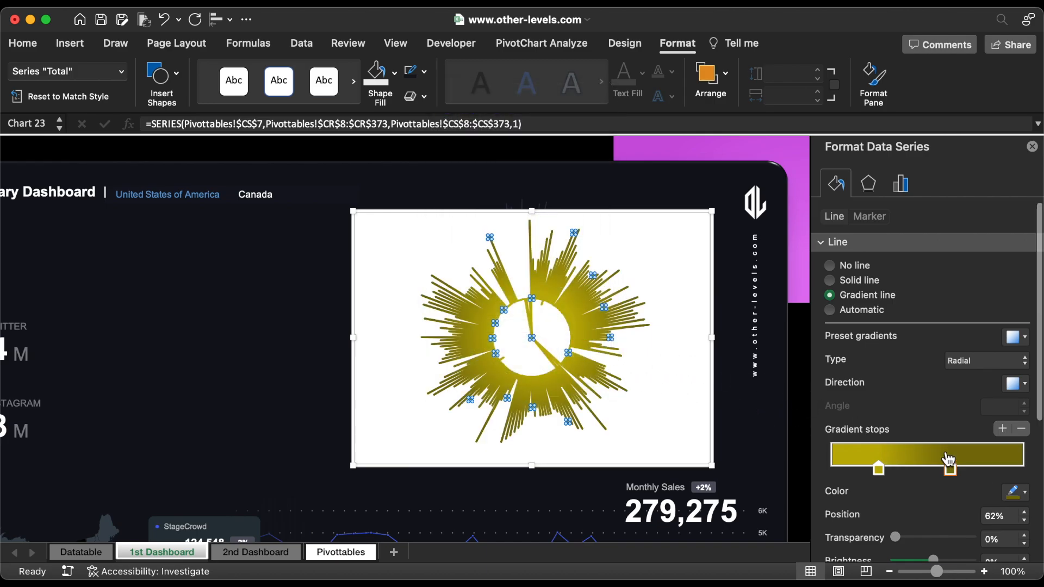
Step: Thin the 2023 radar series line to 1.25 pt and lower the second gradient stop's brightness
scroll(948, 459, "down", 3)
left_click(1023, 510)
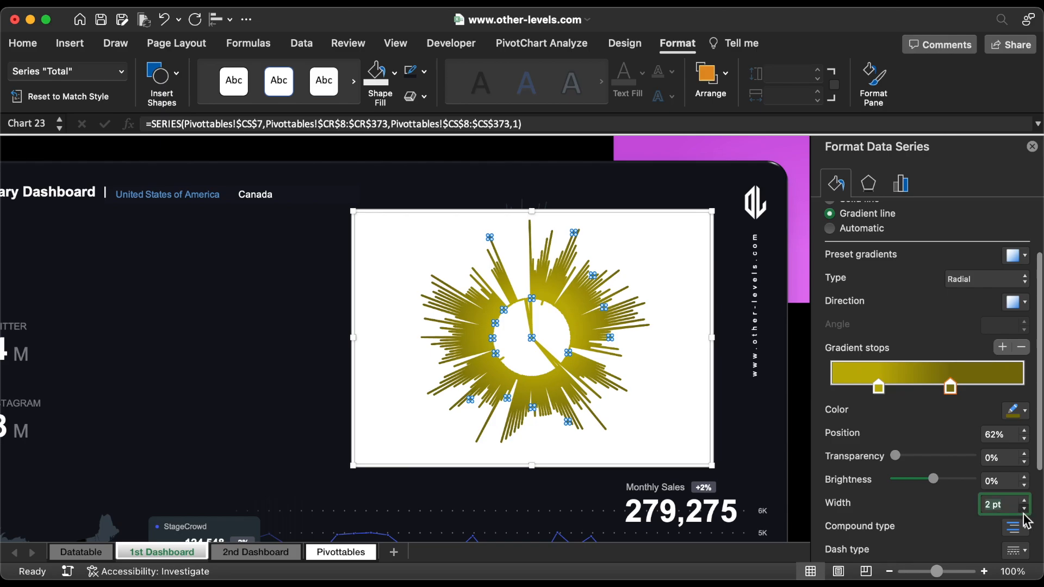
left_click(1023, 511)
left_click(1024, 510)
left_click(1024, 511)
left_click(1024, 486)
left_click(1024, 485)
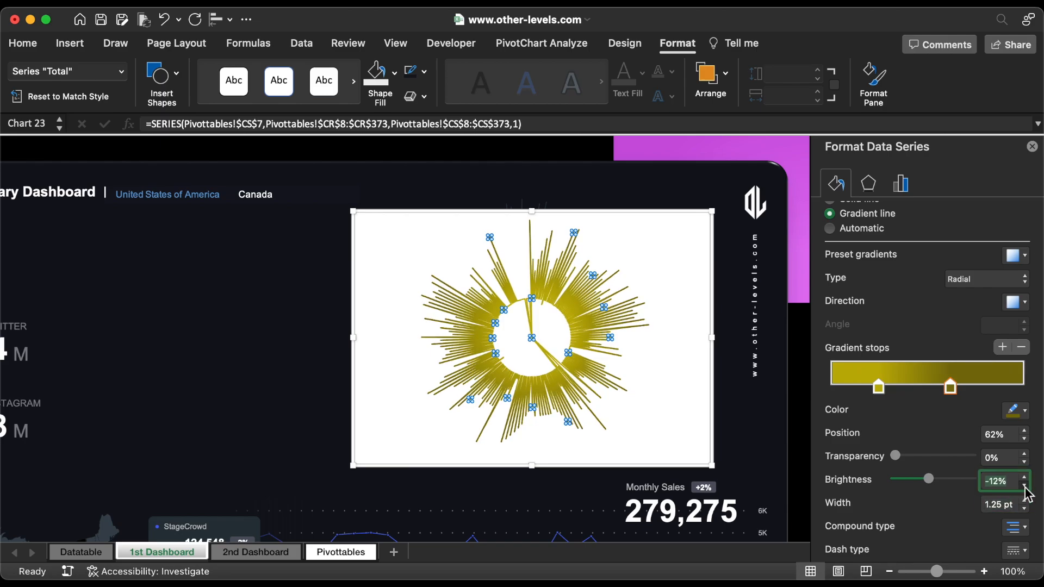
Step: Remove the border and fill from the 2023 radar chart area and resize the chart to a square
left_click(686, 372)
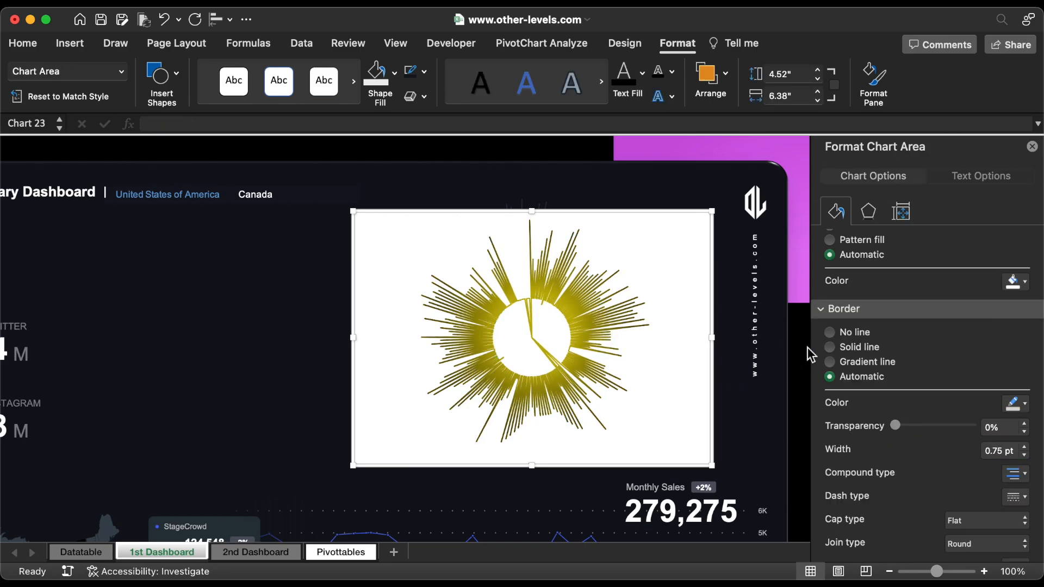
left_click(831, 333)
left_click(836, 261)
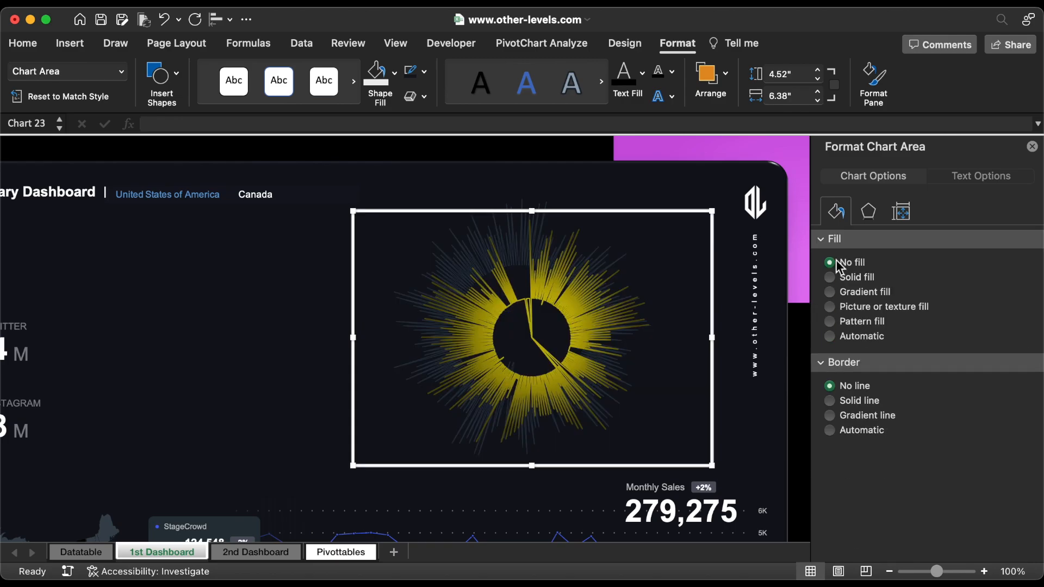
left_click(817, 69)
left_click(818, 100)
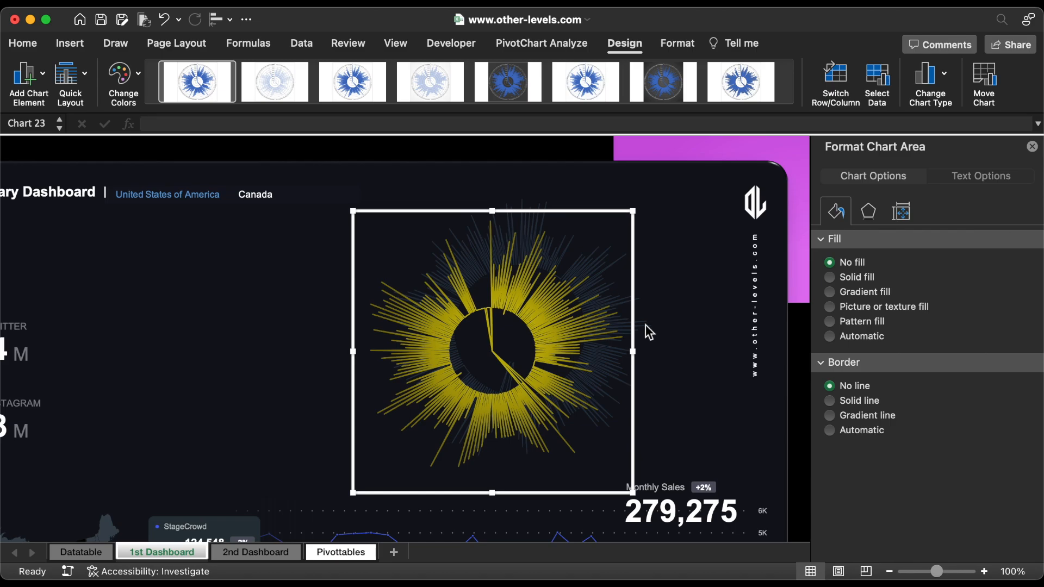
Step: Align the 2022 and 2023 radar charts with each other by centre and middle
left_click_drag(620, 347, 646, 327)
left_click_drag(605, 285, 605, 285)
left_click(217, 19)
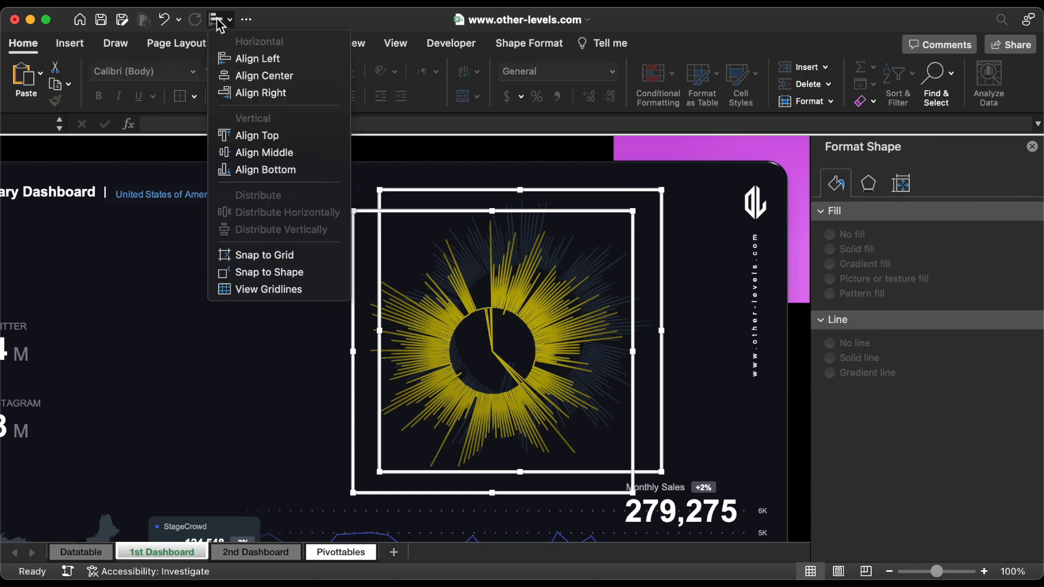
left_click(254, 77)
left_click(223, 19)
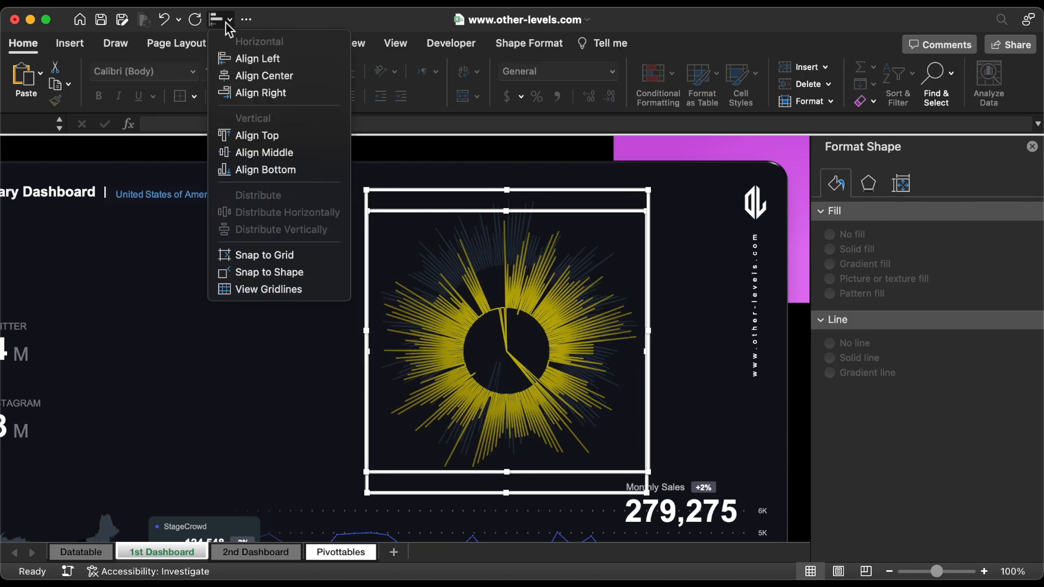
left_click(263, 153)
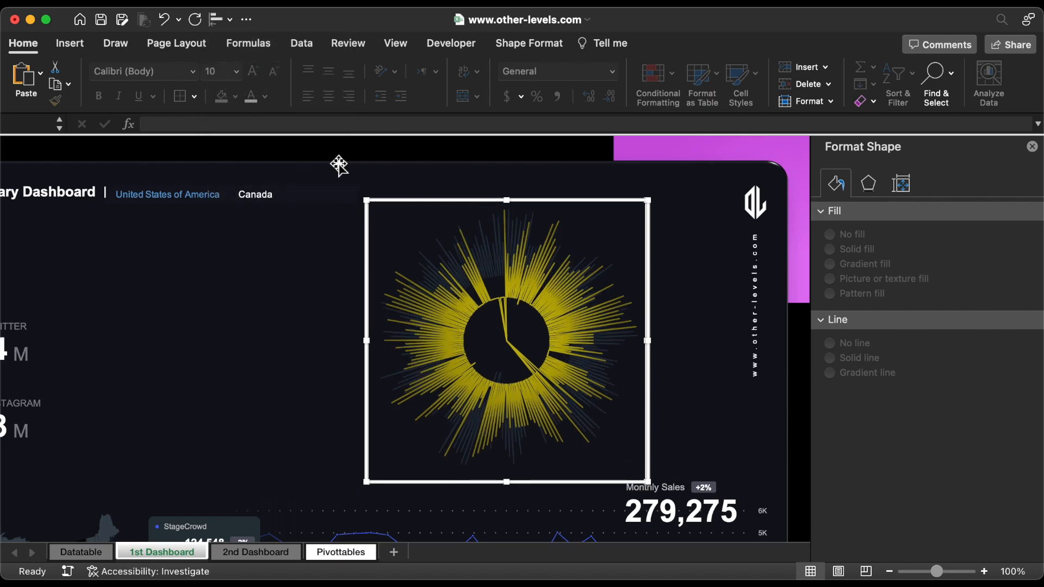
Step: Move both aligned radar charts slightly up and to the right, and group them
left_click_drag(457, 204, 482, 188)
right_click(482, 189)
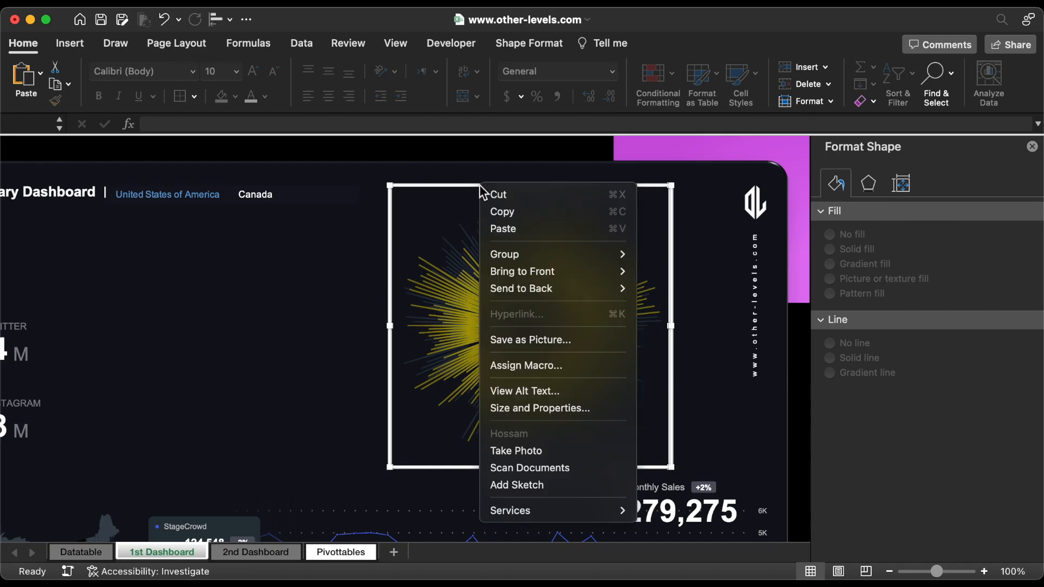
mouse_move(555, 256)
left_click(656, 255)
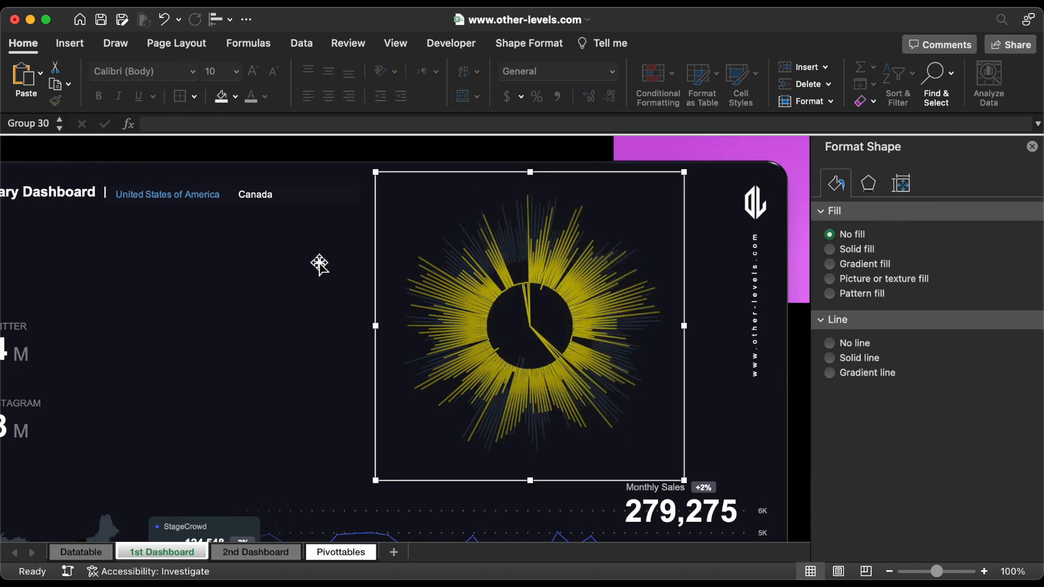
Step: Draw a circle about 2.64" in diameter over the centre of the grouped radar charts
left_click(69, 45)
left_click(243, 82)
left_click(182, 122)
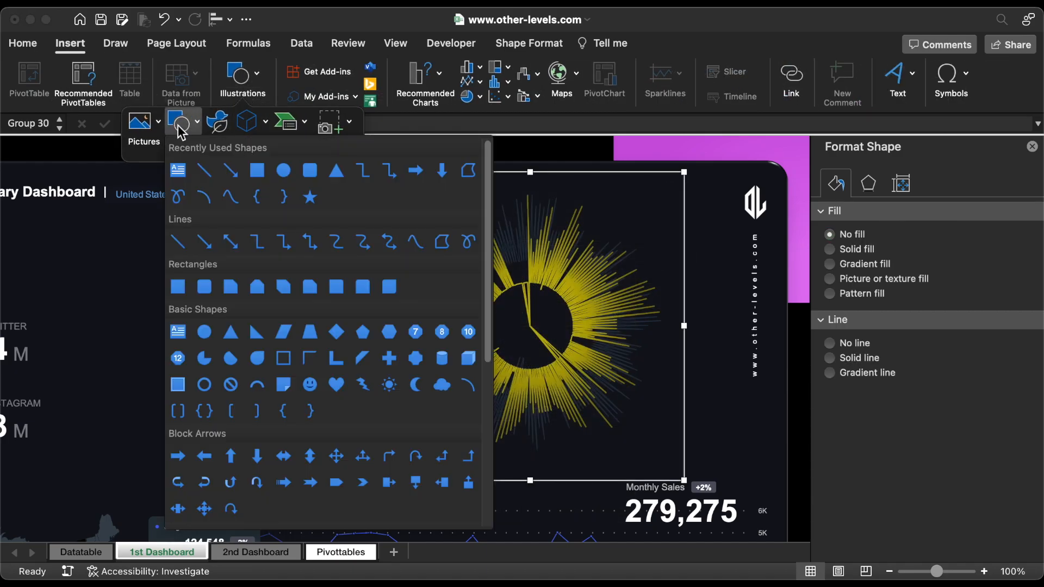
left_click(283, 170)
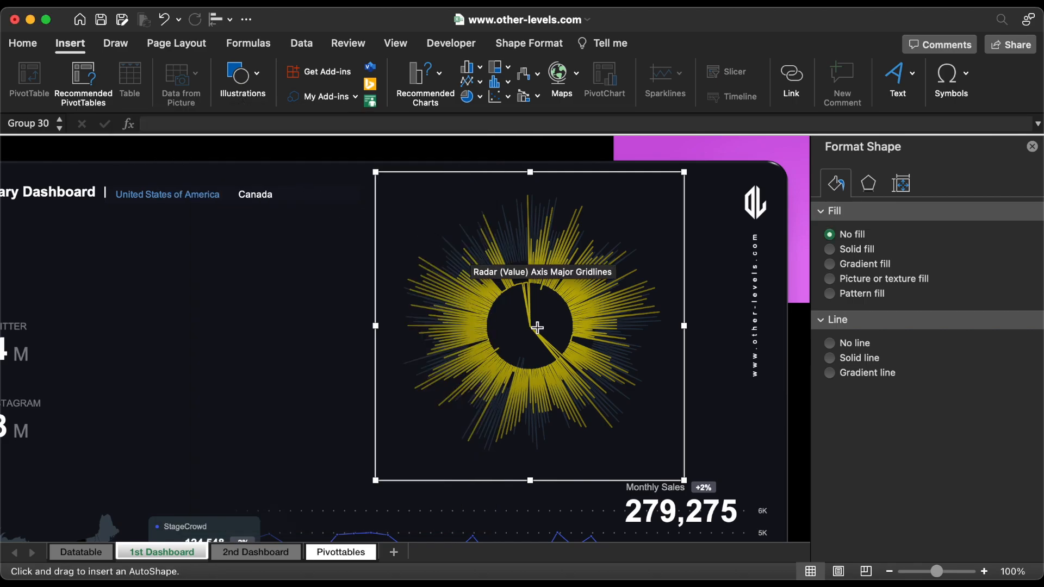
left_click_drag(531, 327, 608, 404)
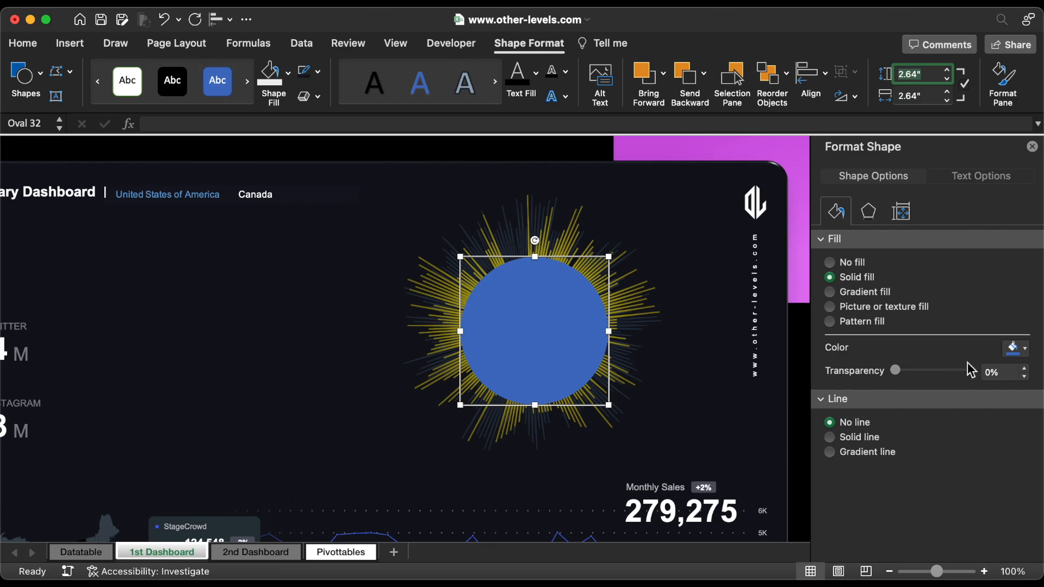
Step: Fill the circle with hex colour 181B25 at 41% transparency
left_click(1005, 349)
left_click(930, 570)
type("181B25")
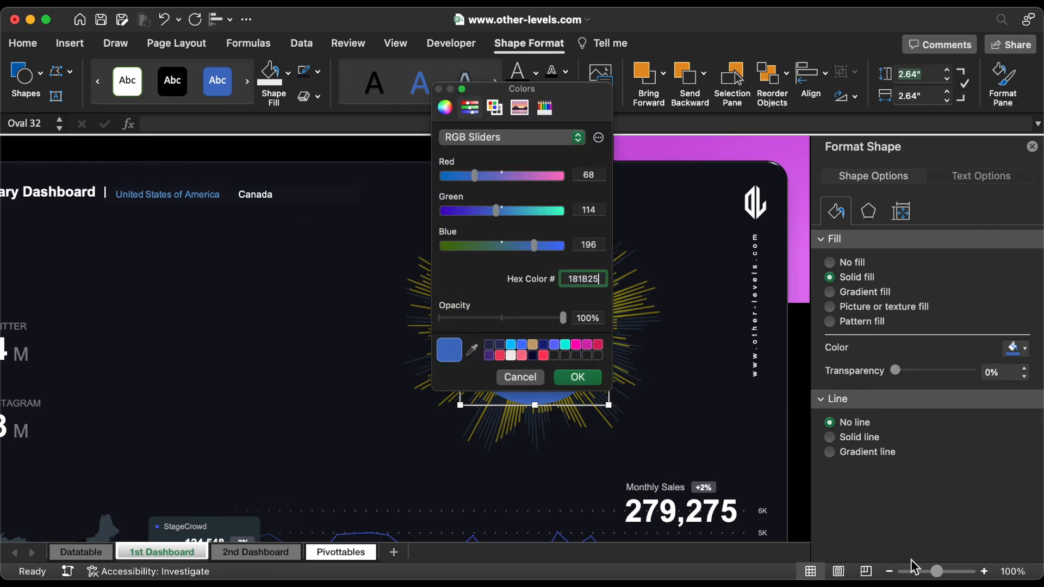
left_click(578, 377)
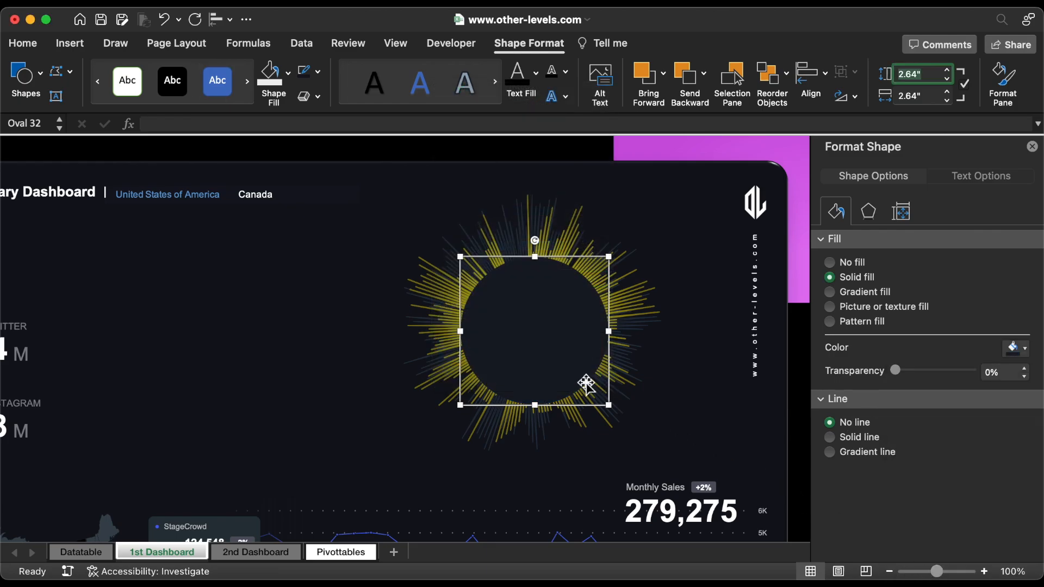
left_click(1024, 370)
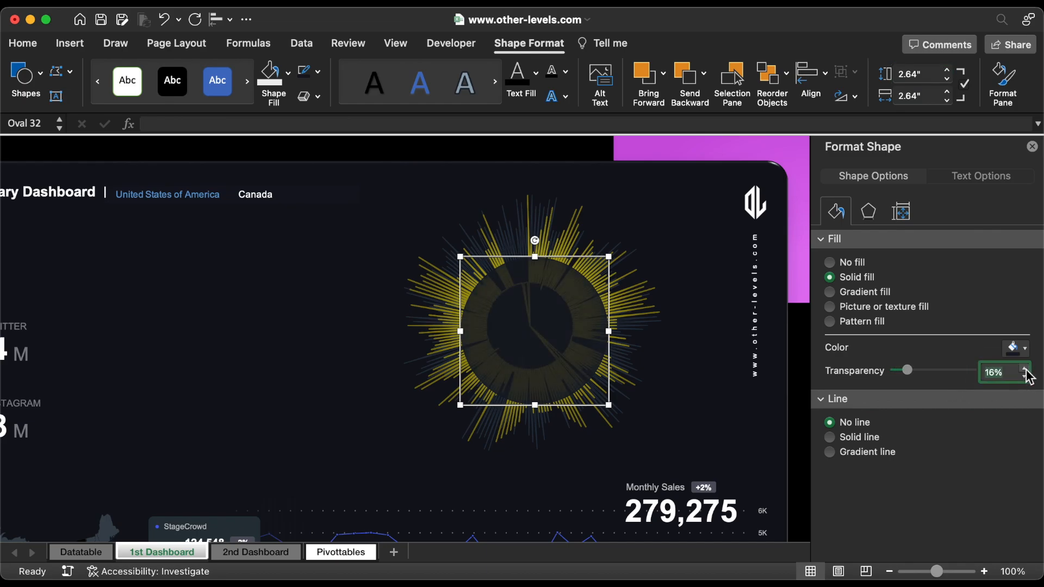
left_click(1025, 370)
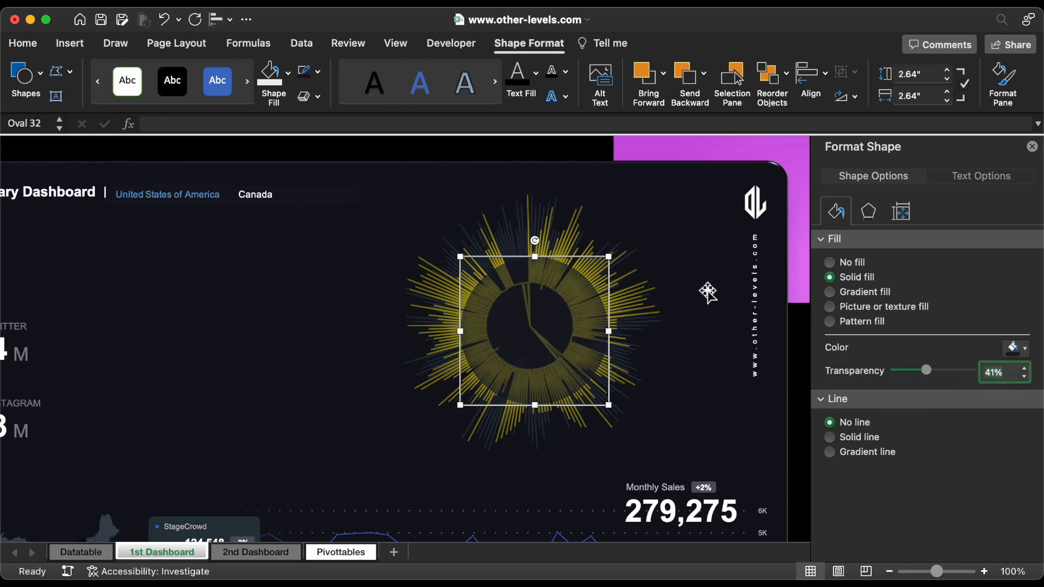
Step: Duplicate the translucent circle, set the copy's fill transparency to 0% and its height and width to 2.55"
left_click_drag(570, 349, 559, 349)
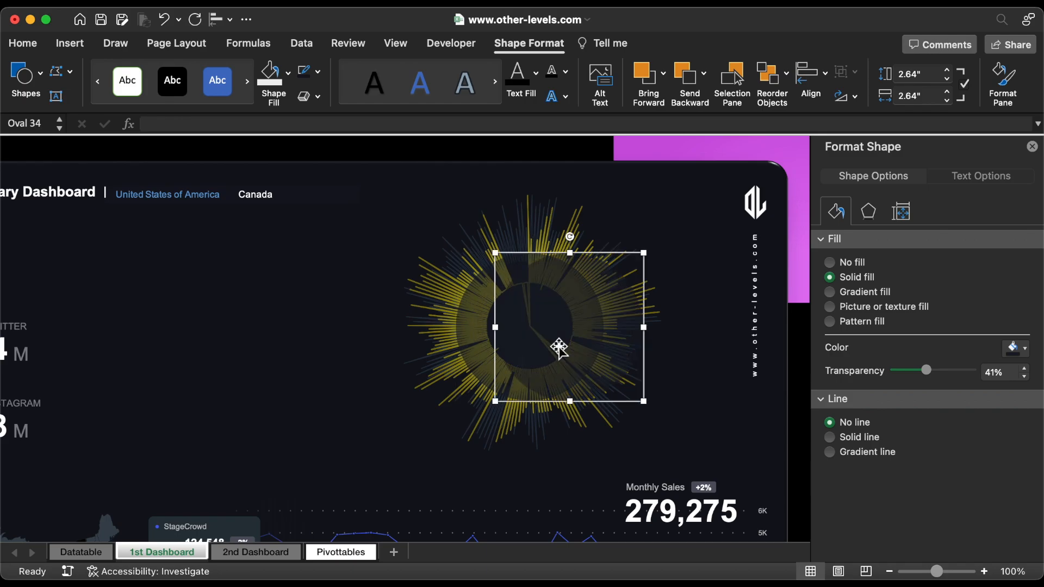
left_click_drag(929, 373, 877, 375)
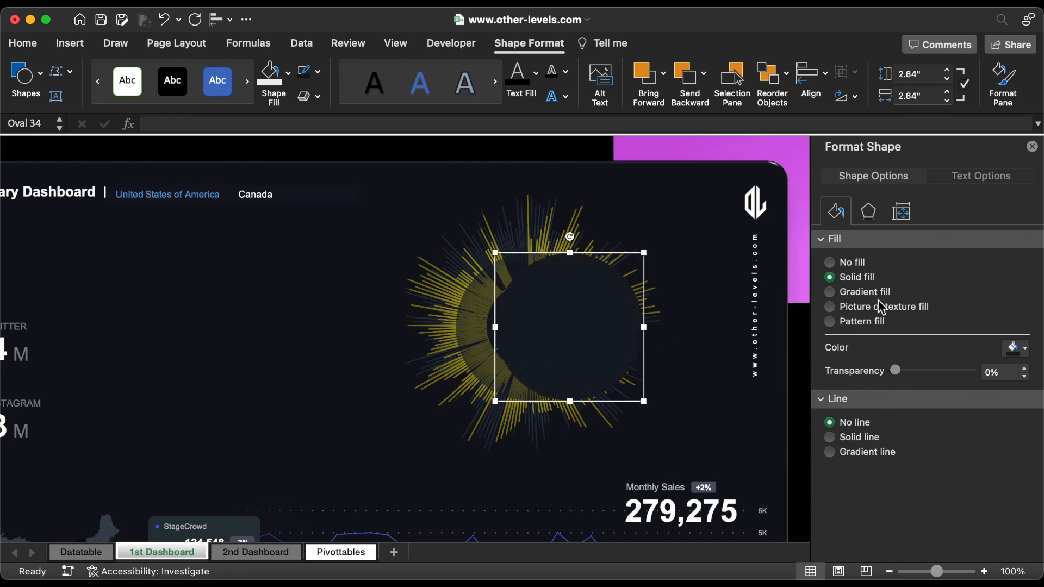
left_click(948, 80)
left_click(947, 80)
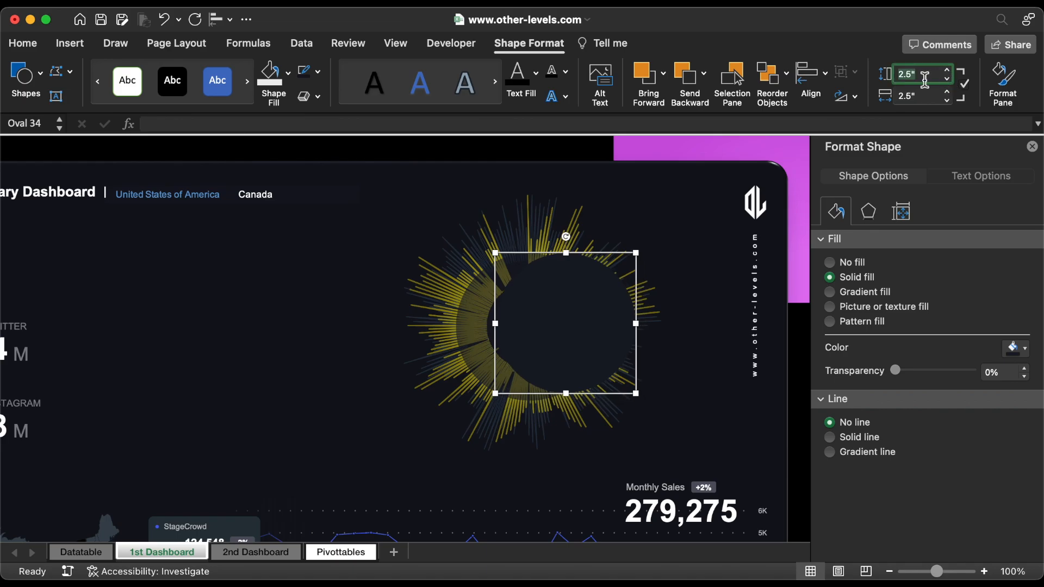
key("Return")
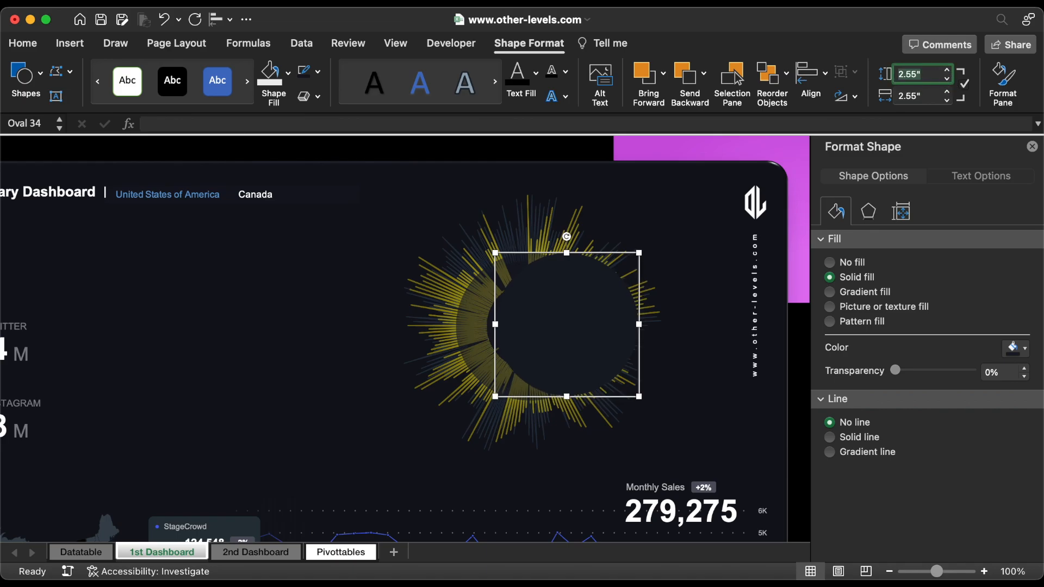
Step: Centre the opaque circle on the radial visual and duplicate it, giving the copy no fill and an 8.5 pt solid outline
left_click_drag(556, 319, 614, 324)
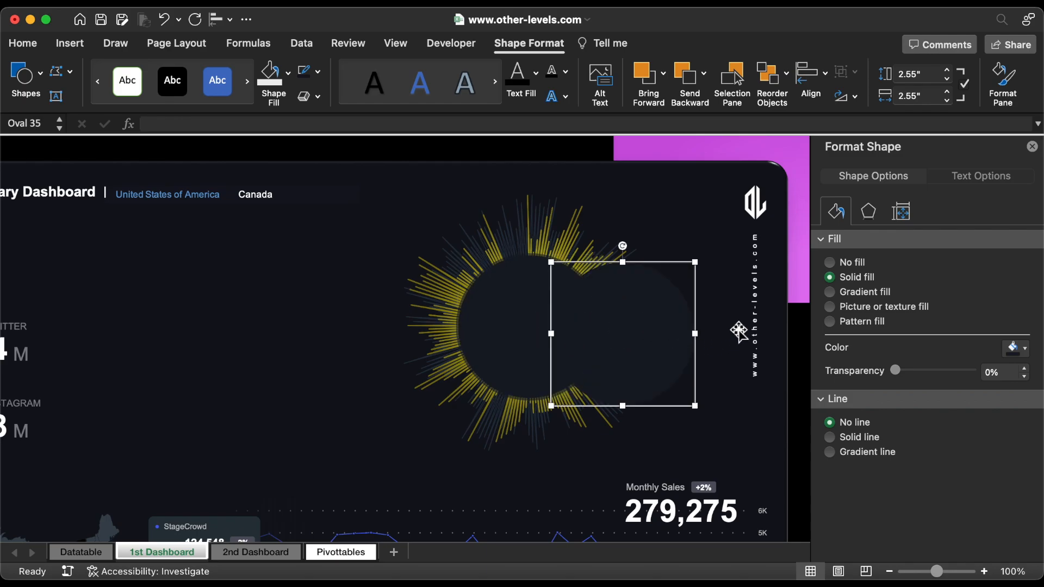
left_click(844, 265)
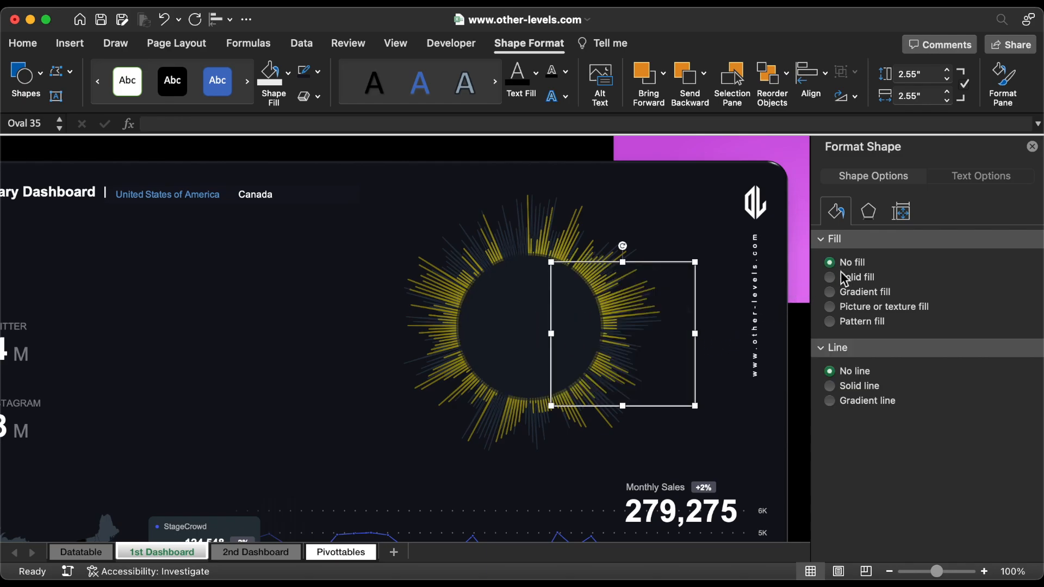
left_click(848, 389)
left_click(1024, 472)
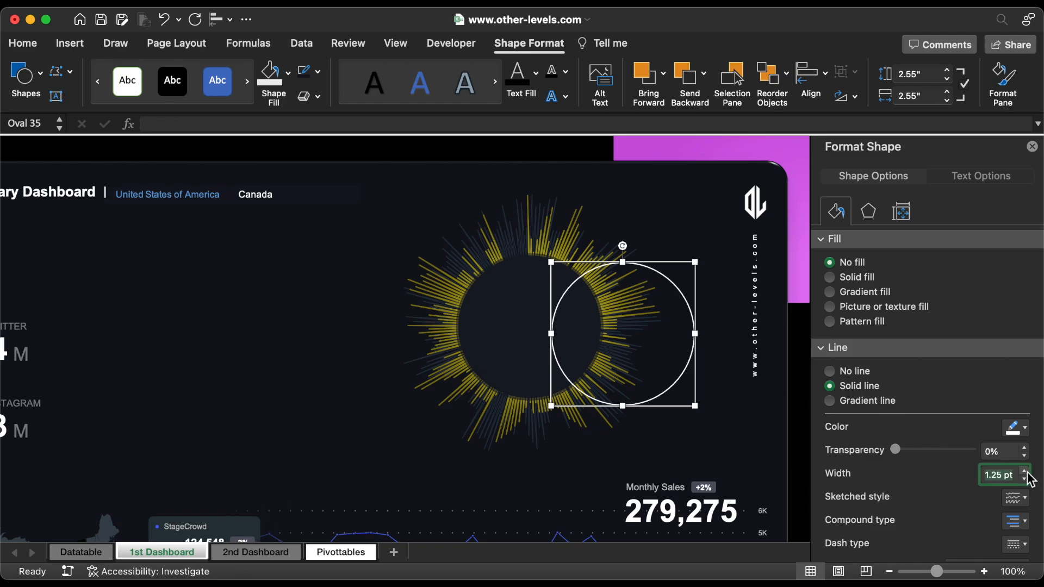
left_click(1025, 471)
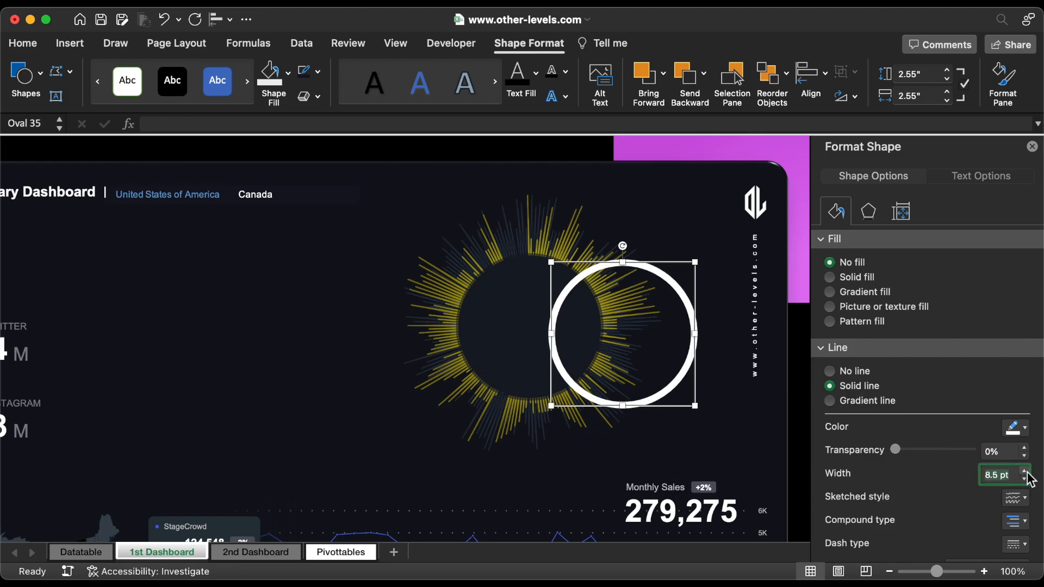
Step: Resize the white ring to 2.38" by 2.38" and centre it on the dark circle
left_click_drag(692, 401, 602, 392)
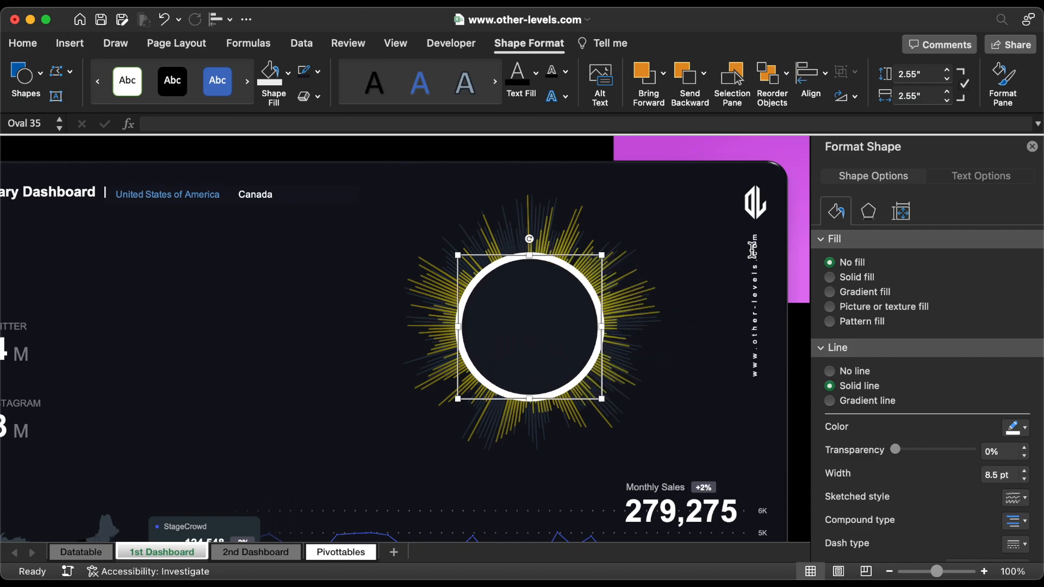
left_click(930, 77)
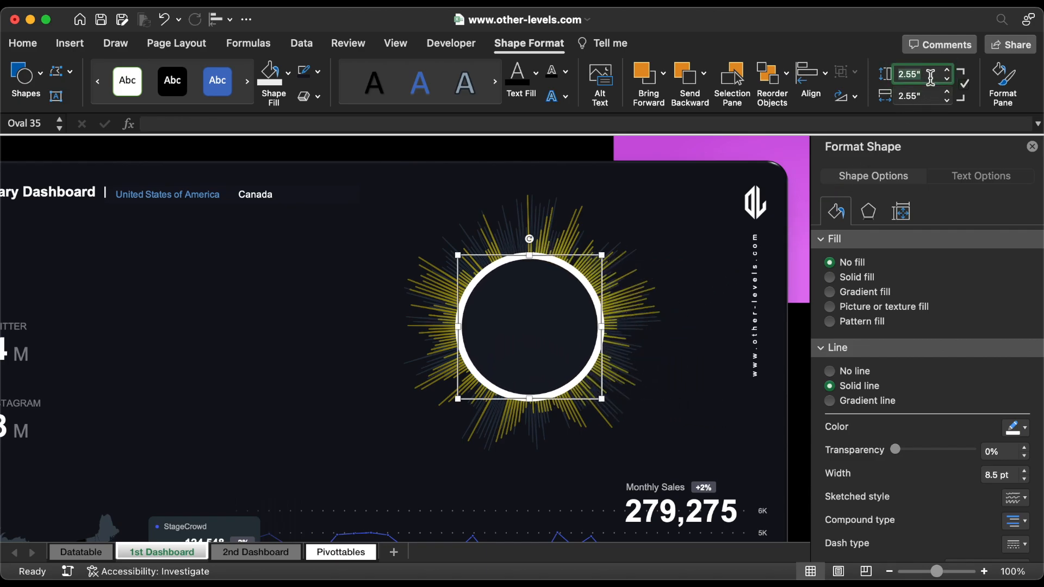
key("Tab")
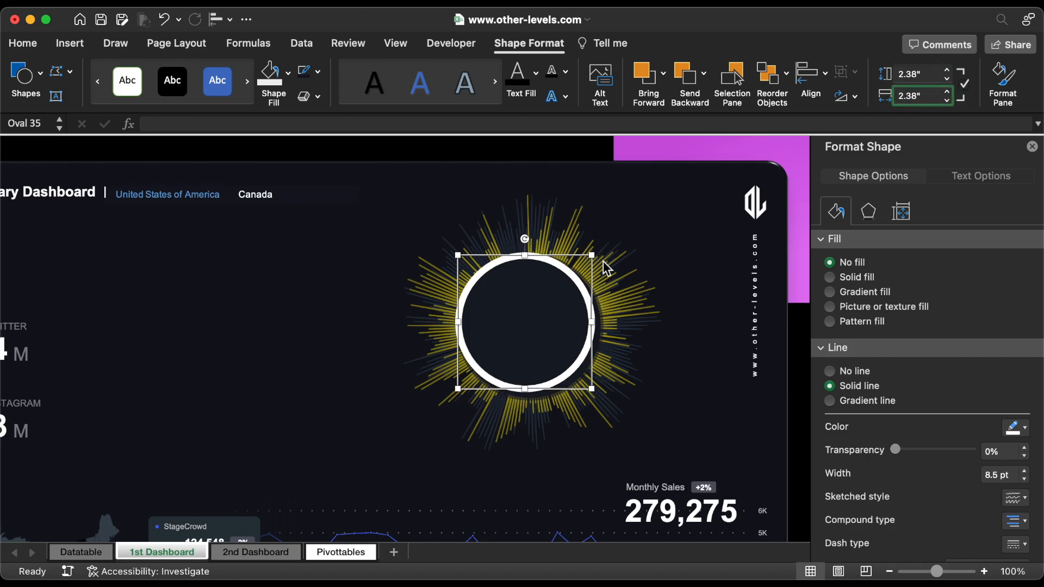
left_click_drag(573, 281, 581, 286)
Step: Set the ring's outline transparency to 91% and deselect it
left_click(1004, 451)
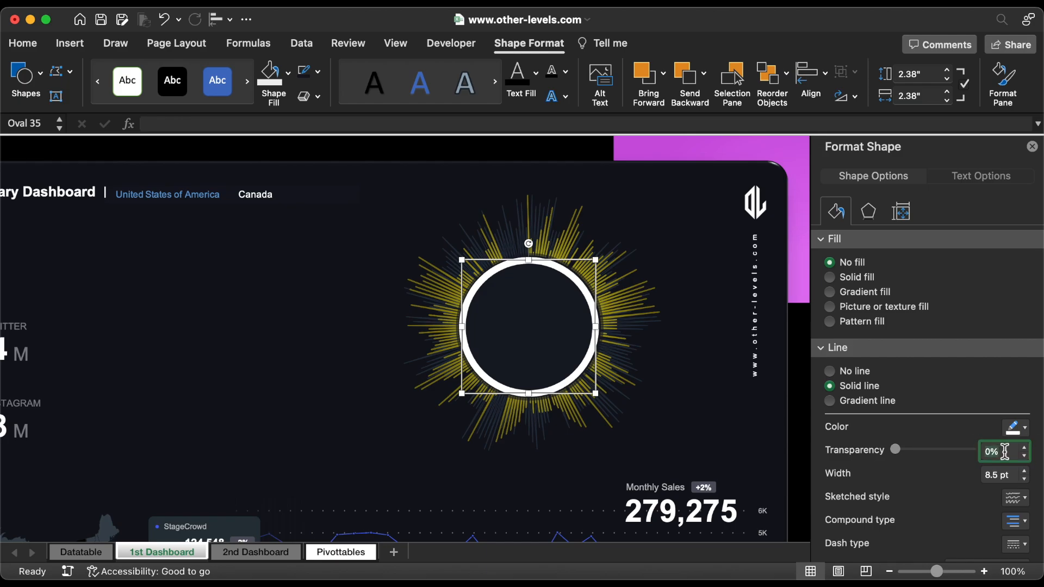
key("Return")
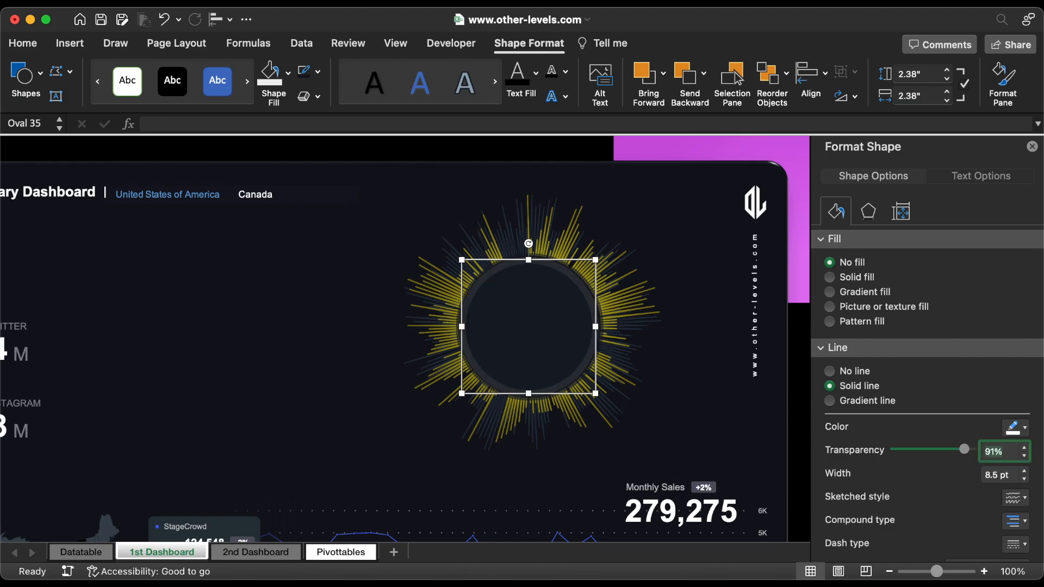
key("Escape")
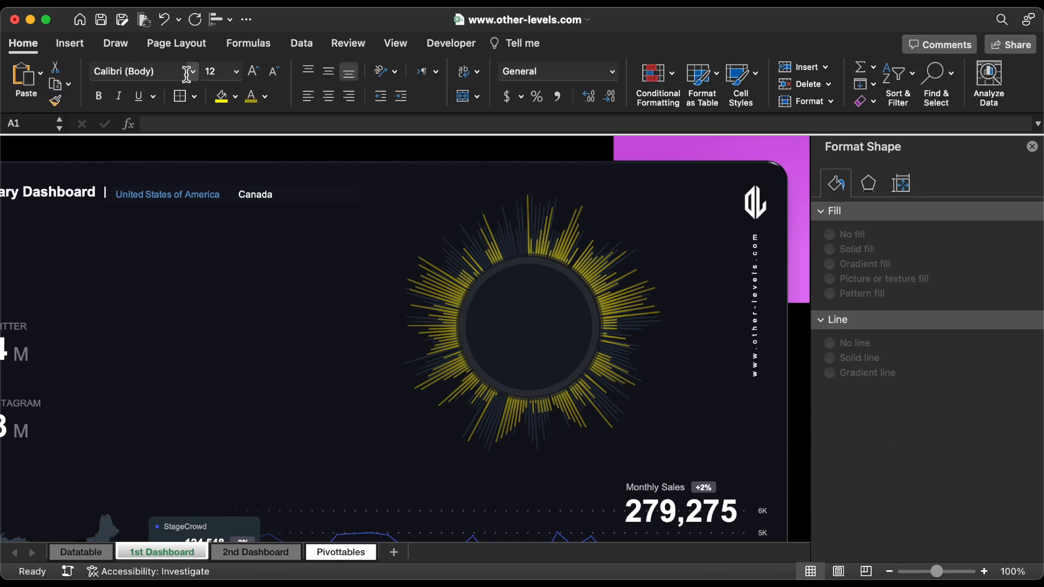
Step: Draw a straight vertical tick line about 0.13" long across the ring at the top of the centre circle
left_click(70, 43)
left_click(242, 76)
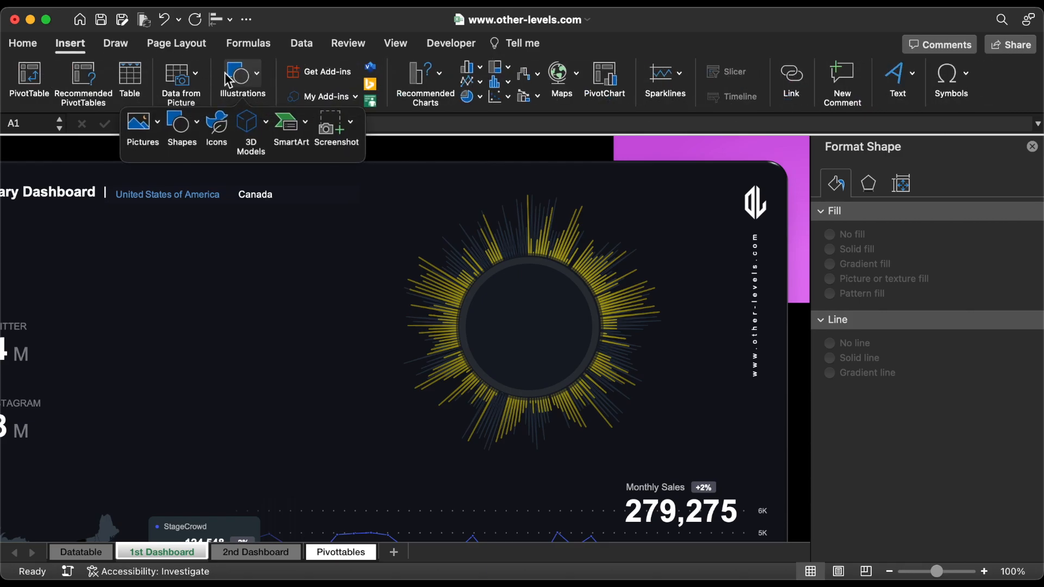
left_click(184, 122)
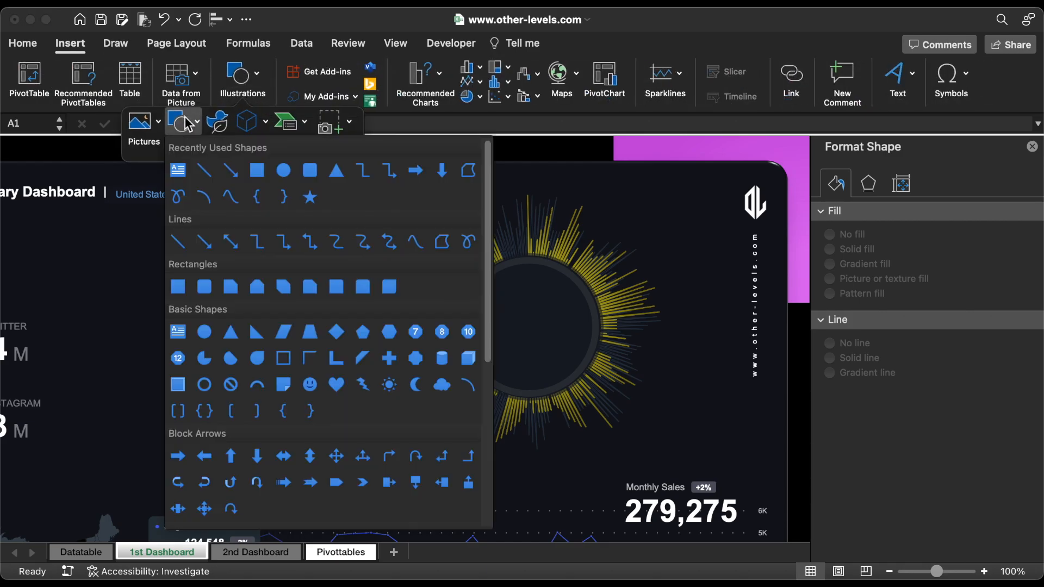
left_click(205, 170)
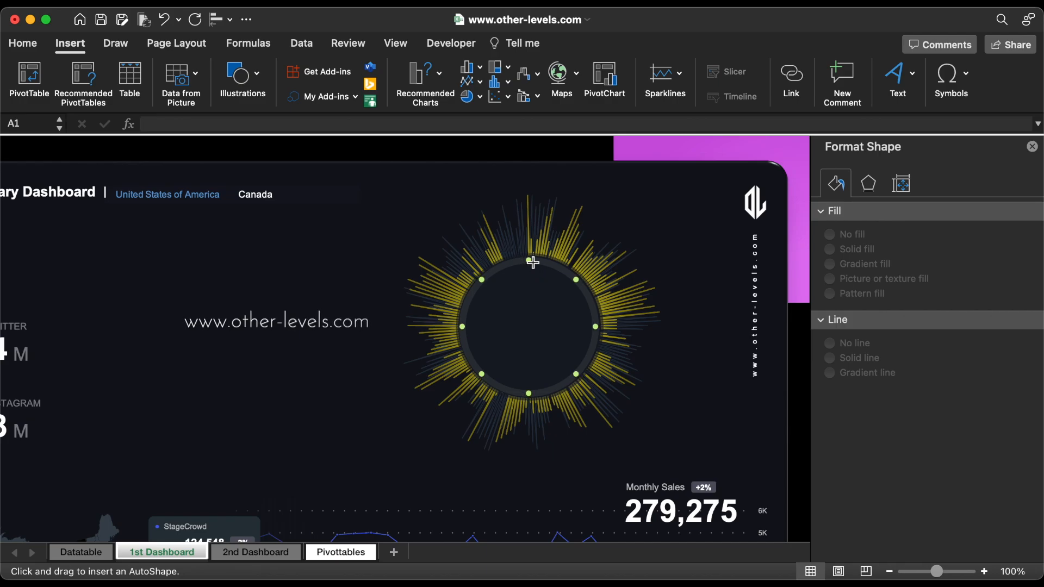
left_click_drag(530, 256, 530, 268)
Step: Set the tick line's width to 1.5 pt and its colour to white
left_click(1024, 444)
left_click(1024, 444)
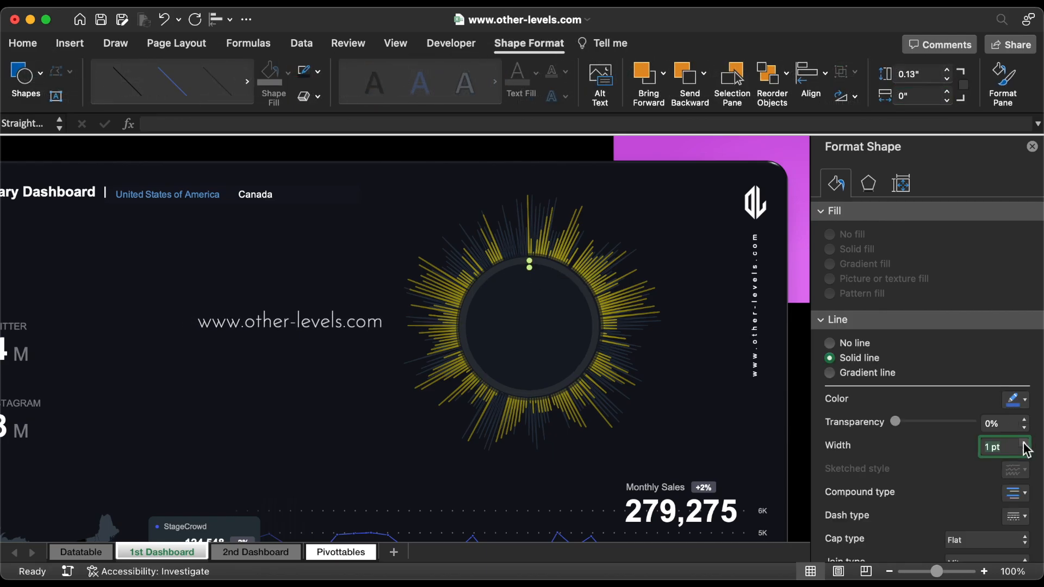
left_click(1024, 443)
left_click(1024, 444)
left_click(1022, 401)
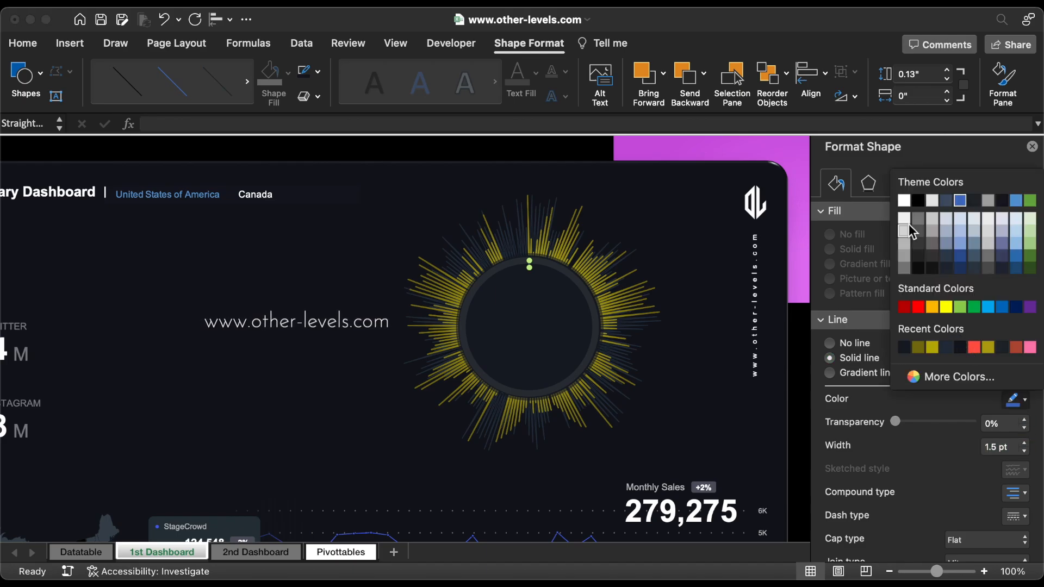
left_click(903, 200)
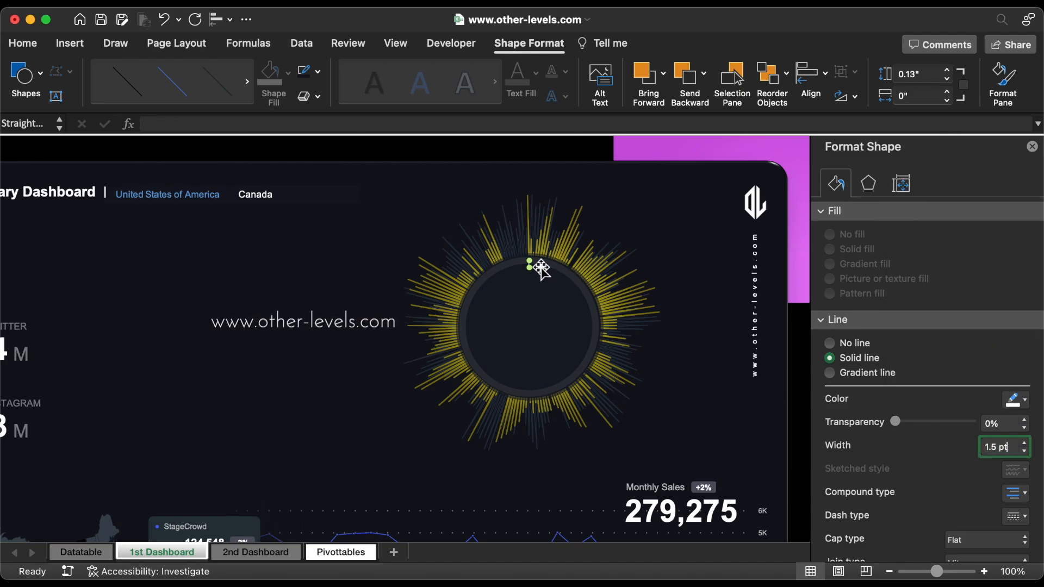
Step: Copy the tick straight down to the bottom of the ring and group the two ticks
left_click_drag(531, 267, 536, 398)
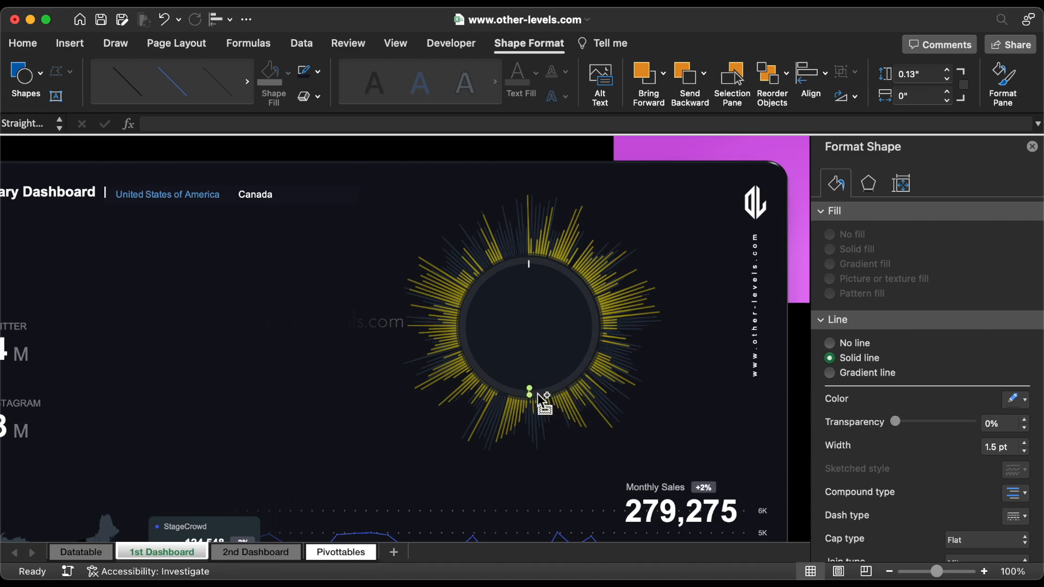
left_click(532, 268, "shift")
right_click(530, 265)
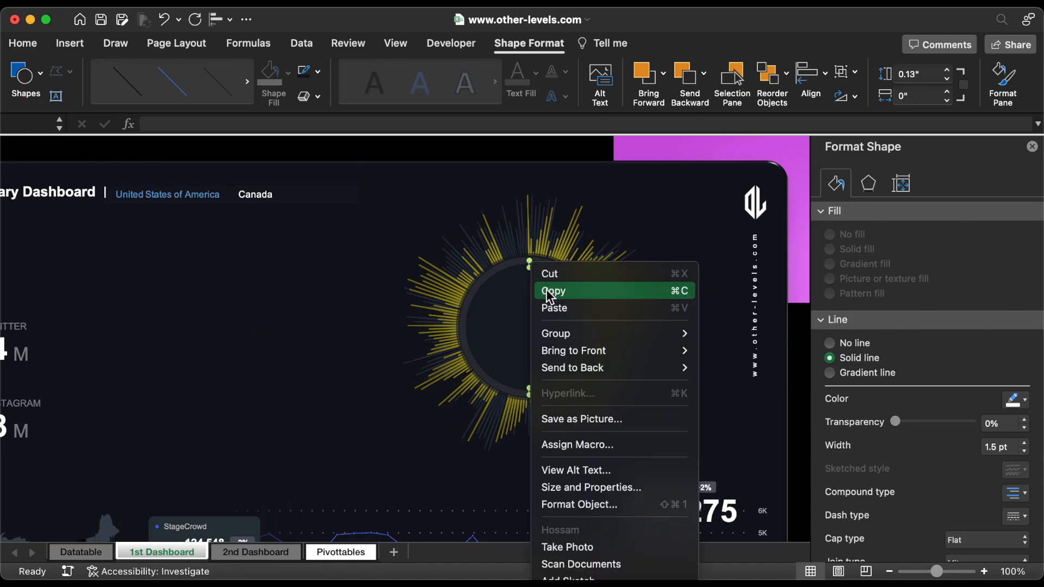
mouse_move(568, 335)
left_click(720, 333)
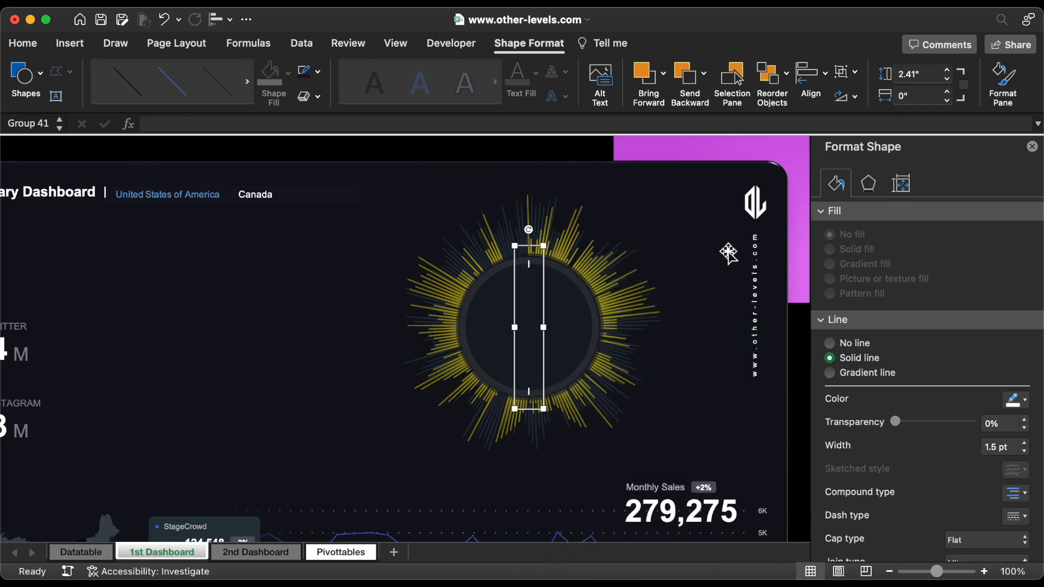
Step: Align the tick group, the three centre ovals and the radar chart group to one another by centre and middle
left_click(731, 82)
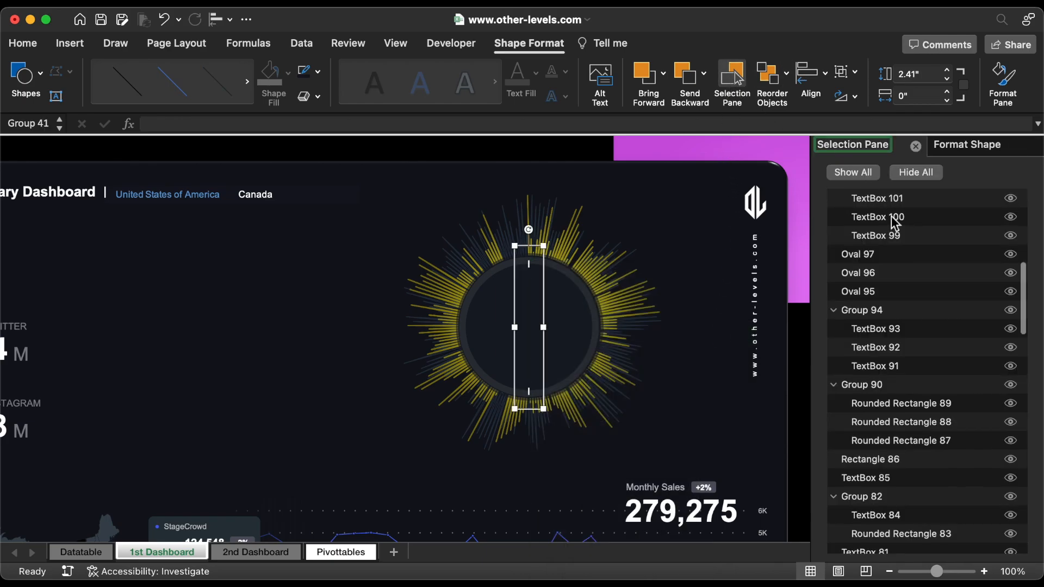
scroll(902, 233, "up", 10)
left_click(891, 254, "shift")
left_click(892, 272, "shift")
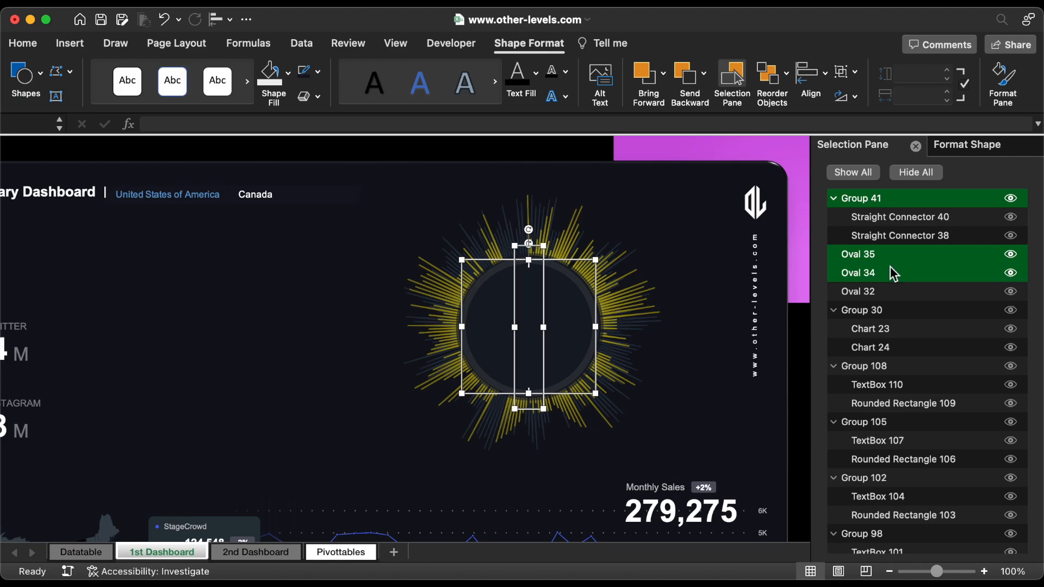
left_click(886, 293, "shift")
left_click(891, 311, "shift")
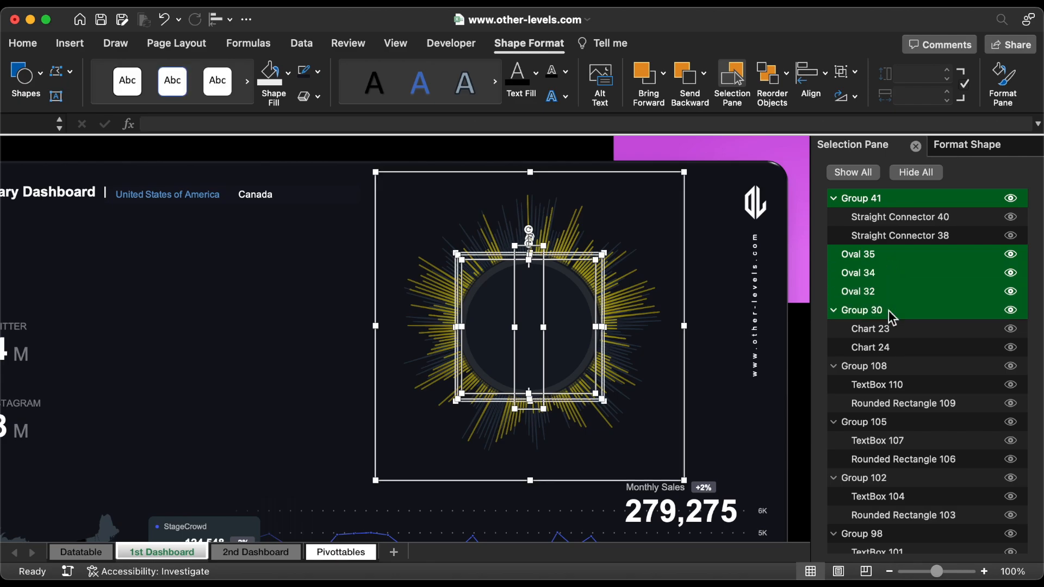
left_click(810, 79)
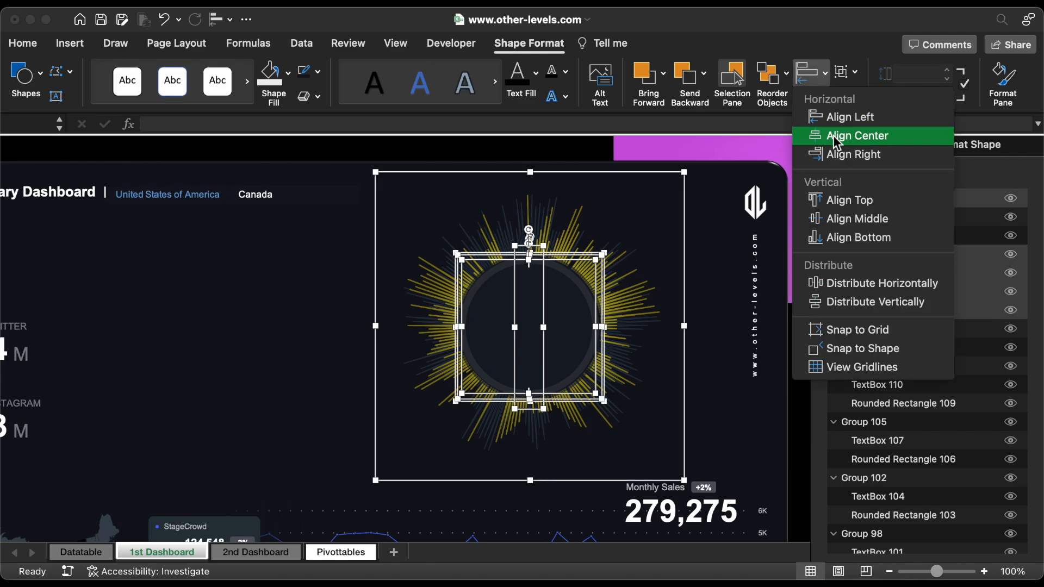
left_click(835, 137)
left_click(809, 76)
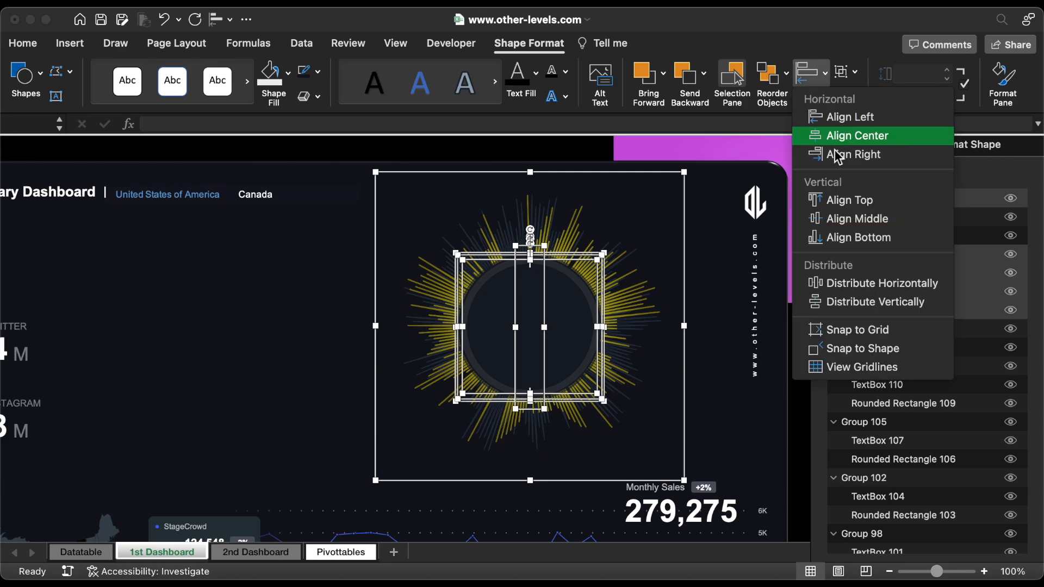
left_click(852, 226)
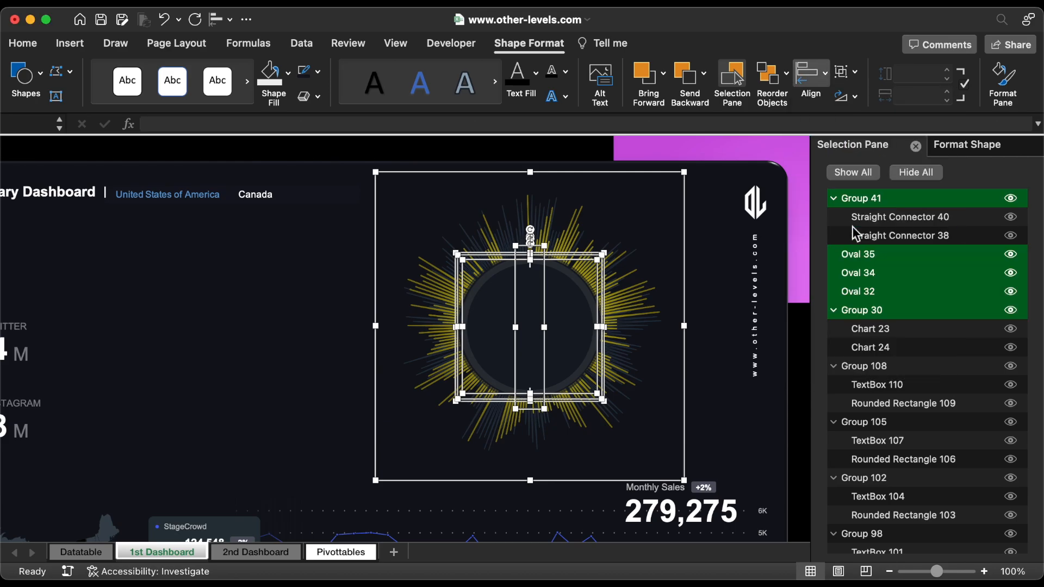
Step: Group the three ovals with the radar chart group, leaving the tick group out, and close the side panes
left_click(548, 283, "shift")
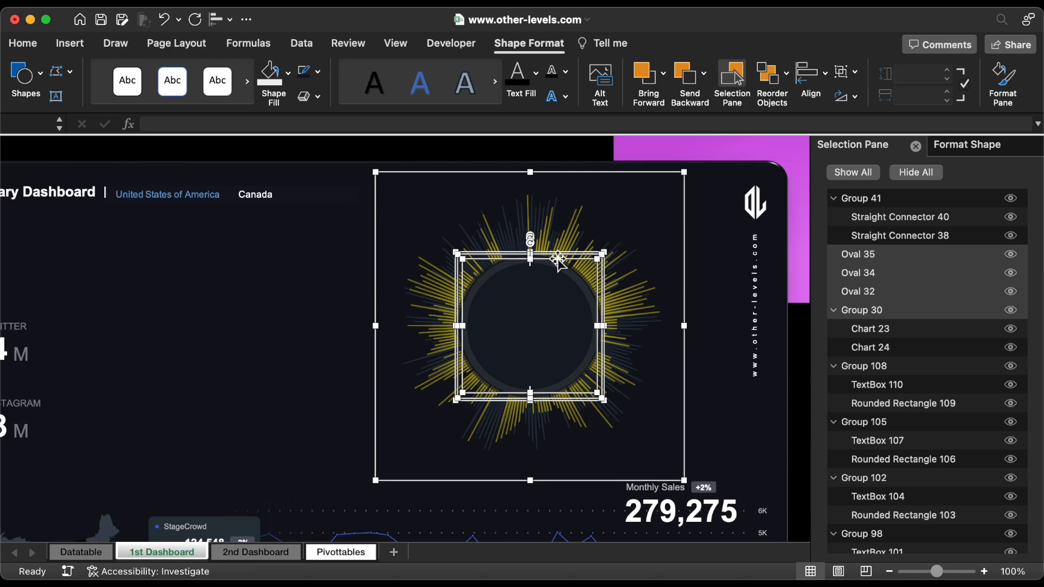
right_click(558, 261)
mouse_move(611, 326)
left_click(756, 328)
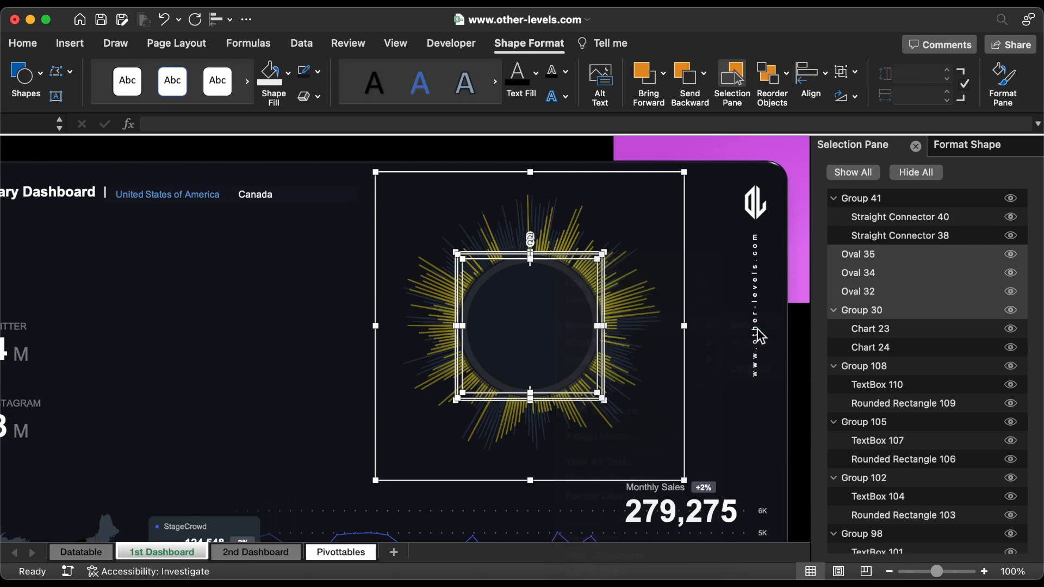
left_click(916, 146)
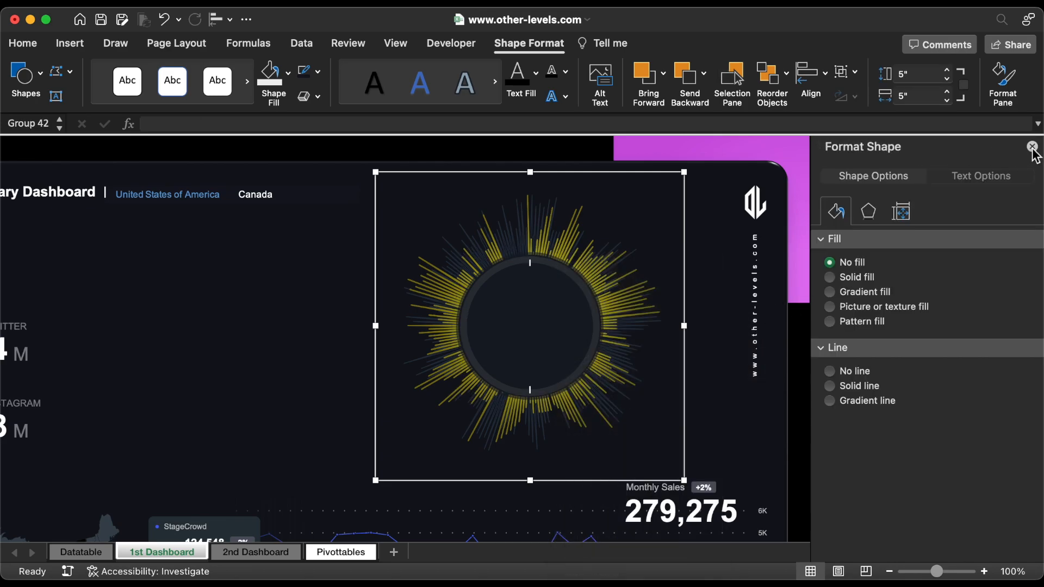
left_click(1032, 147)
Step: Duplicate the vertical tick pair, left-align the copy over the original and rotate it to horizontal
left_click(533, 266)
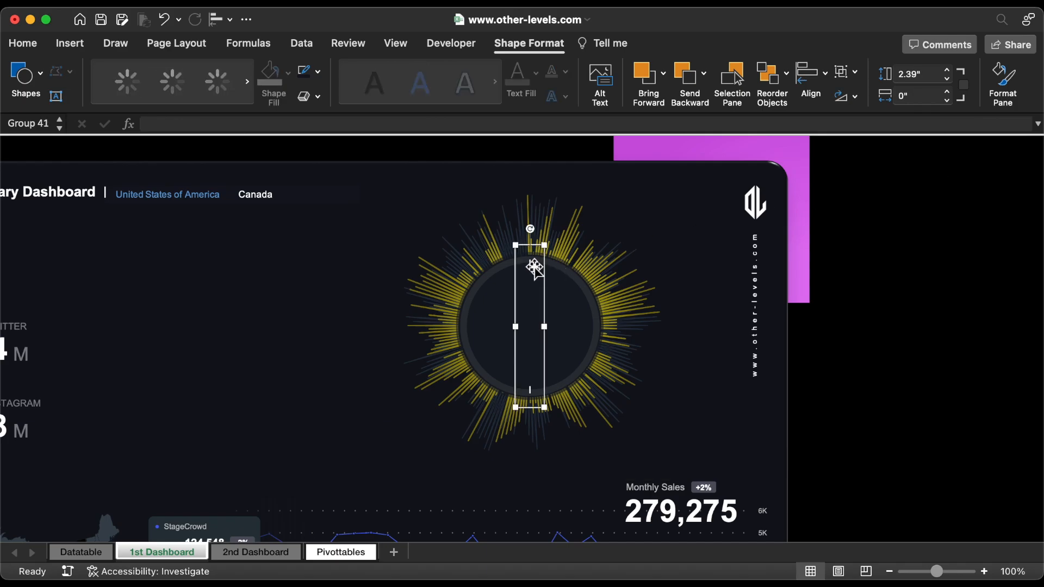
mouse_move(531, 266)
left_mouse_down()
mouse_move(558, 280)
mouse_move(549, 267)
left_mouse_up()
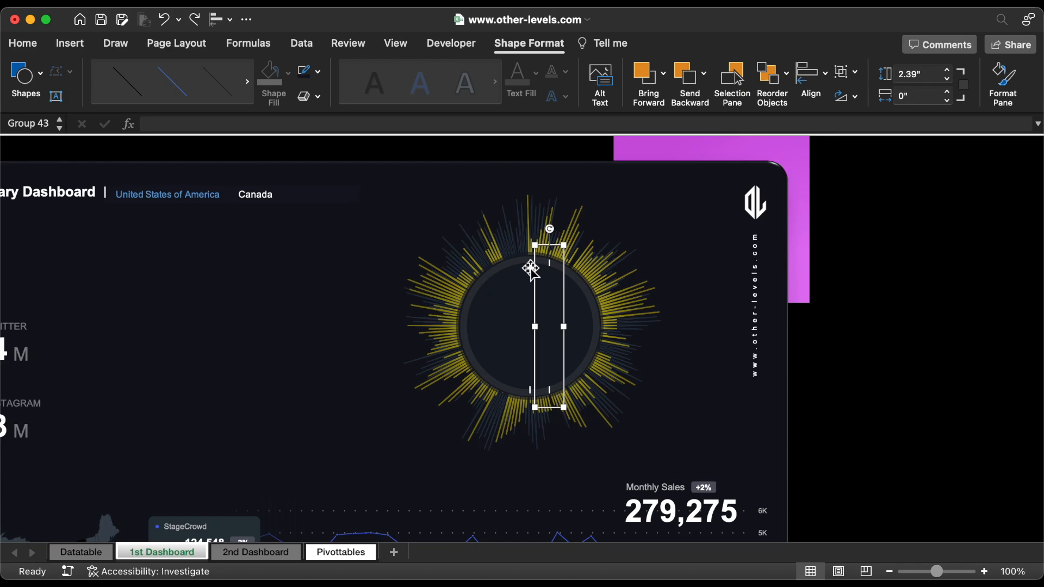
left_click(532, 266, "shift")
left_click(219, 23)
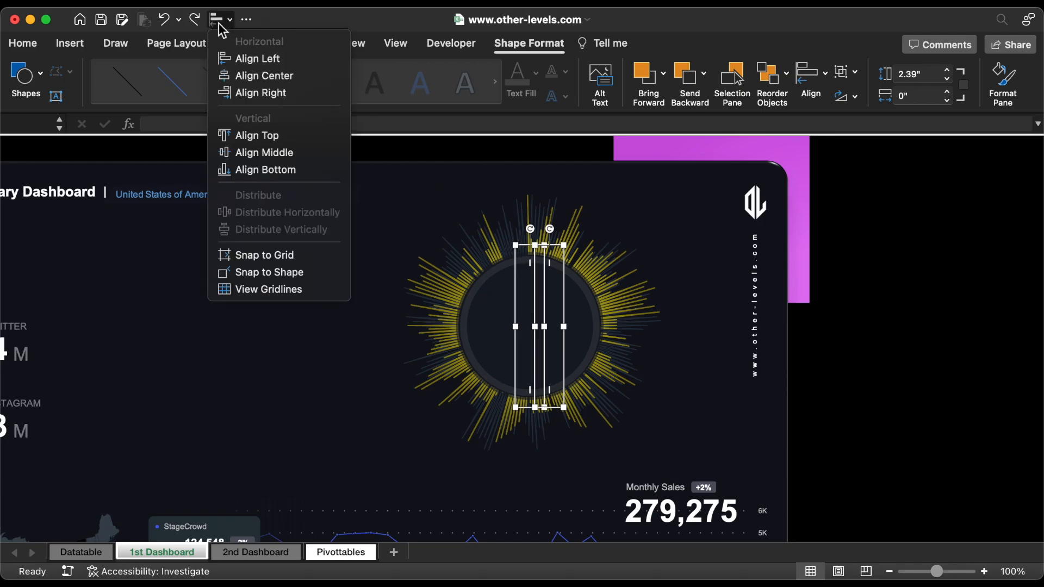
left_click(247, 62)
key("Escape")
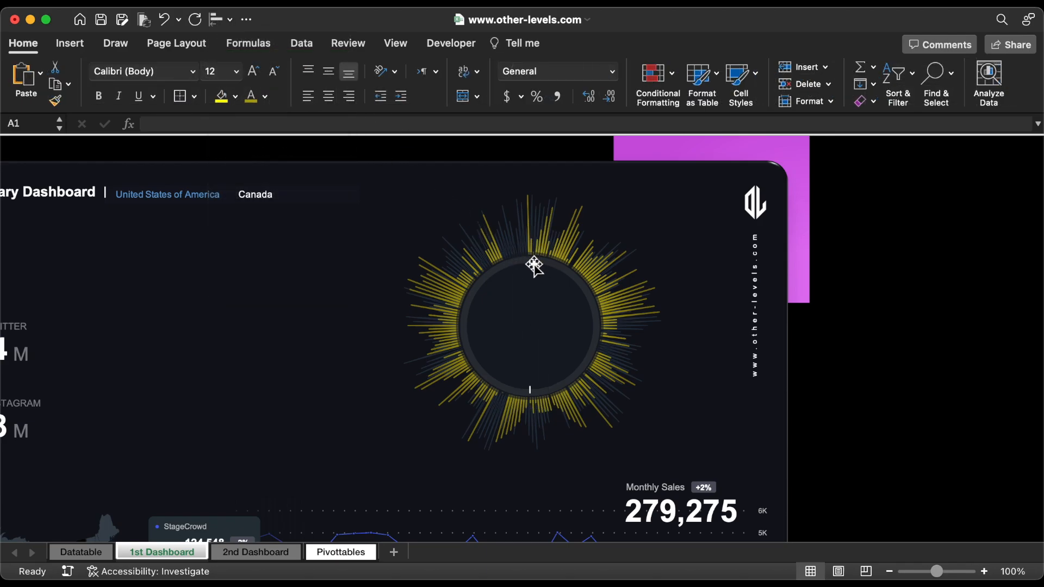
left_click(531, 263)
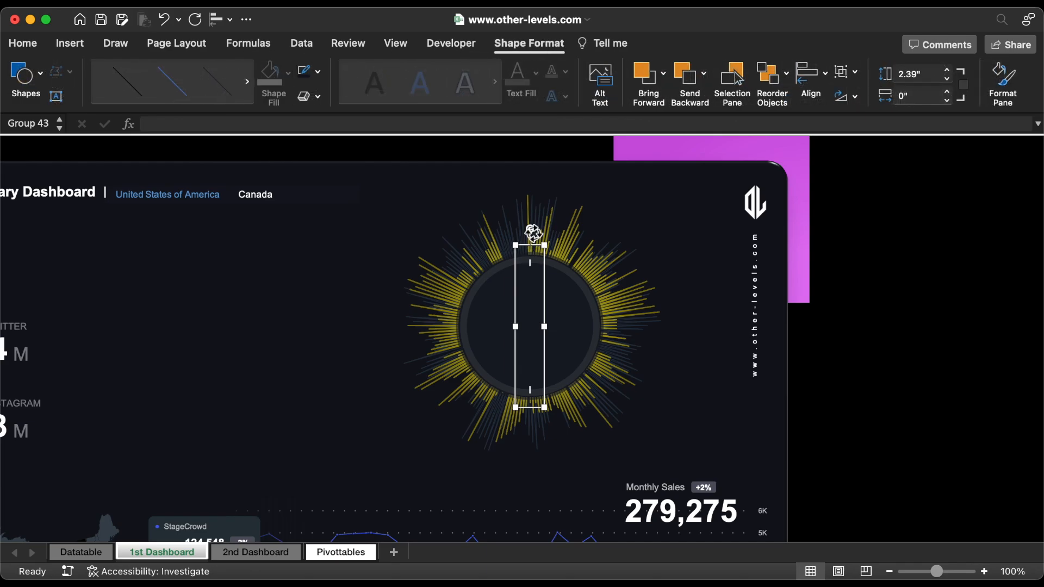
left_click_drag(533, 232, 627, 327)
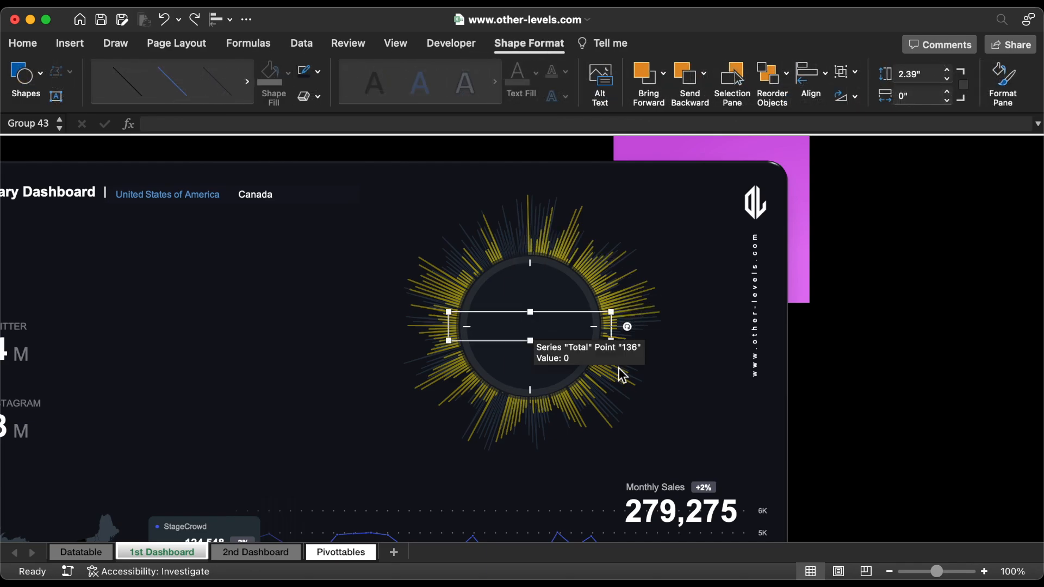
Step: Duplicate the horizontal tick pair and align the copy left and top exactly over the original
key("super+d")
left_click(471, 327, "shift")
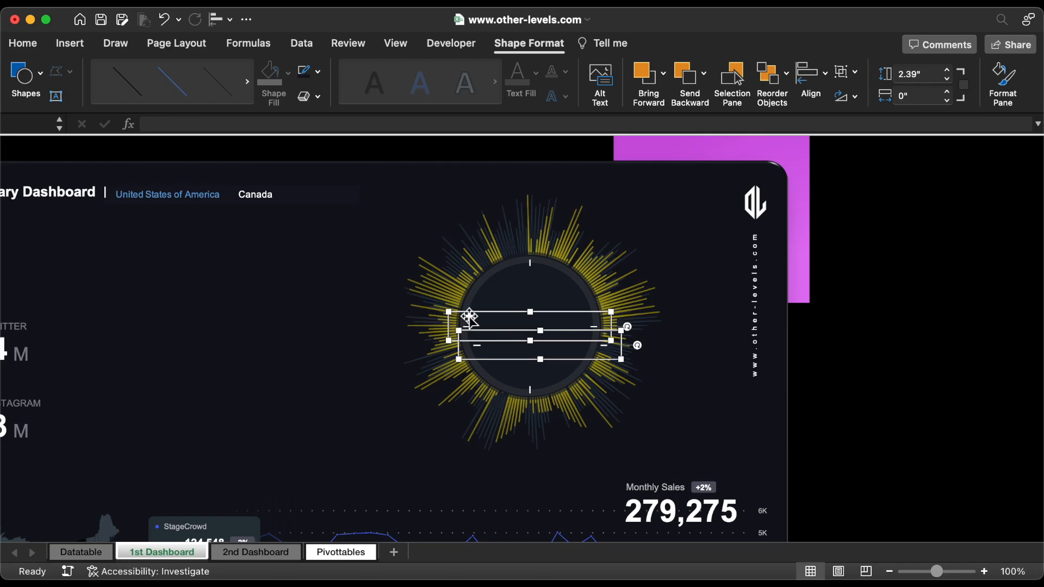
left_click(223, 20)
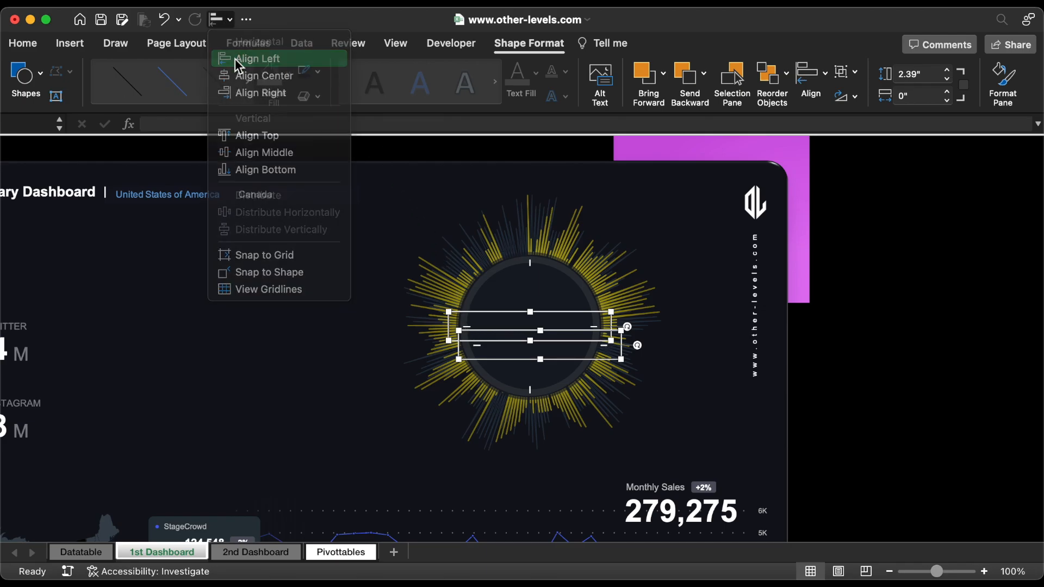
left_click(238, 60)
left_click(216, 22)
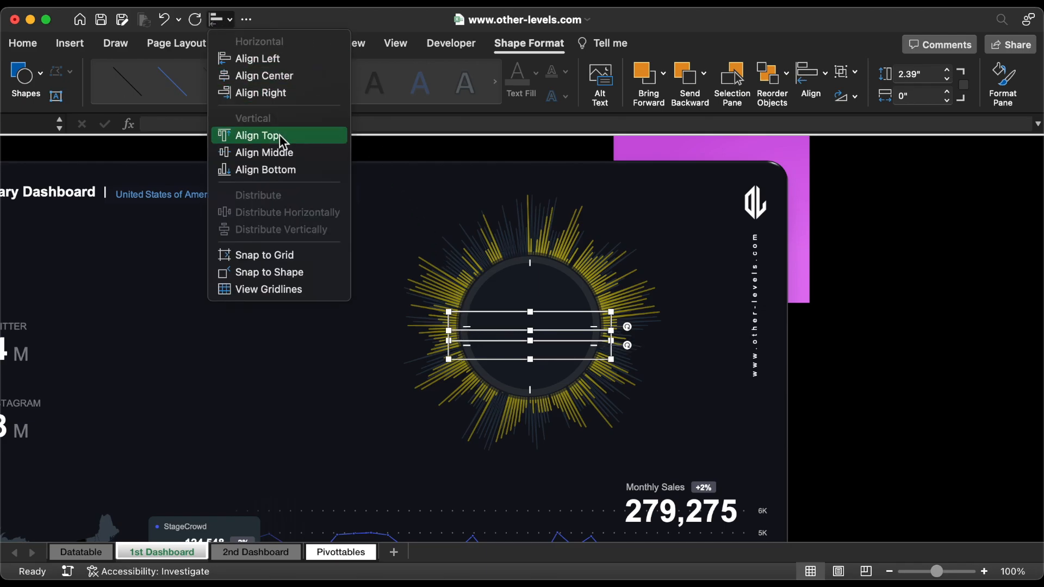
left_click(258, 135)
key("Escape")
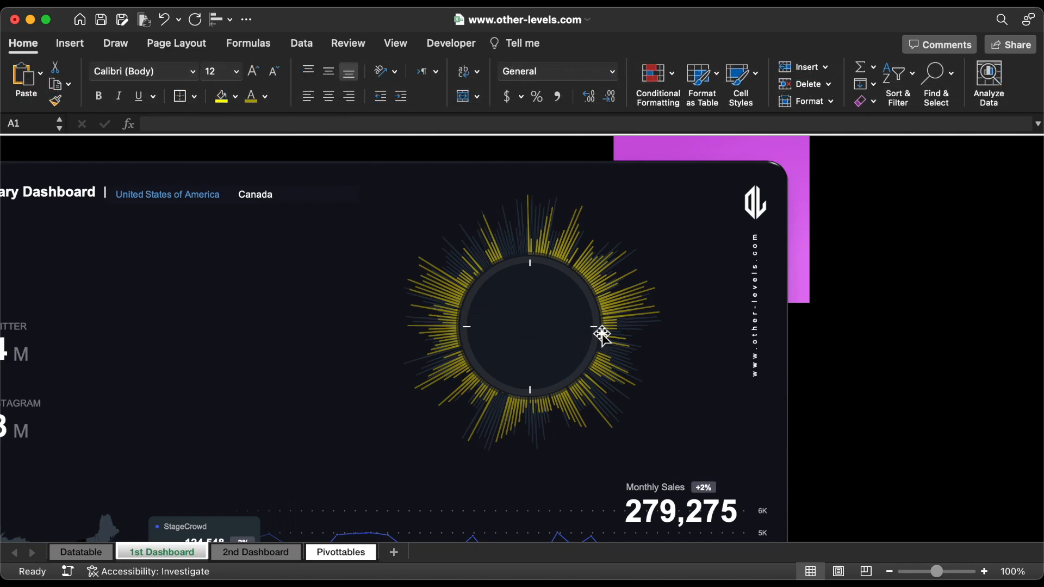
Step: Rotate the copied horizontal tick pair clockwise to a rotation of 120° and show its size settings
left_click(596, 329)
left_click_drag(629, 331, 618, 379)
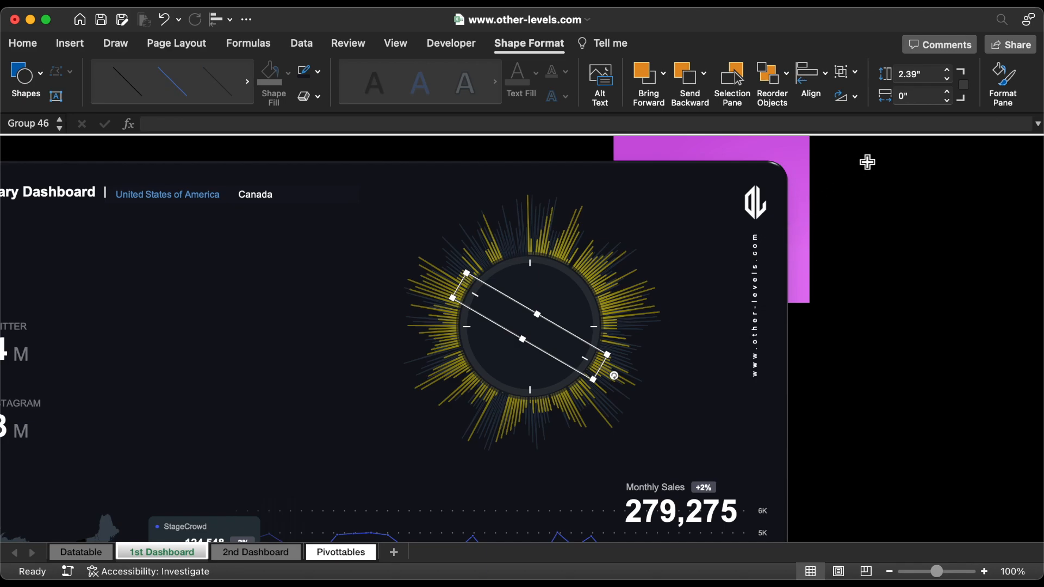
left_click(1003, 81)
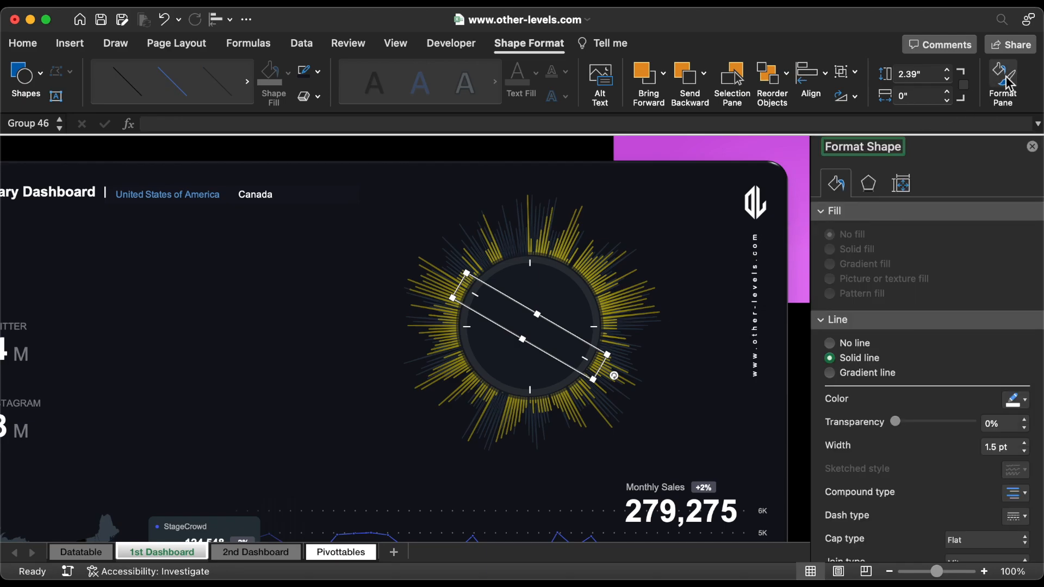
left_click(901, 188)
left_click(840, 212)
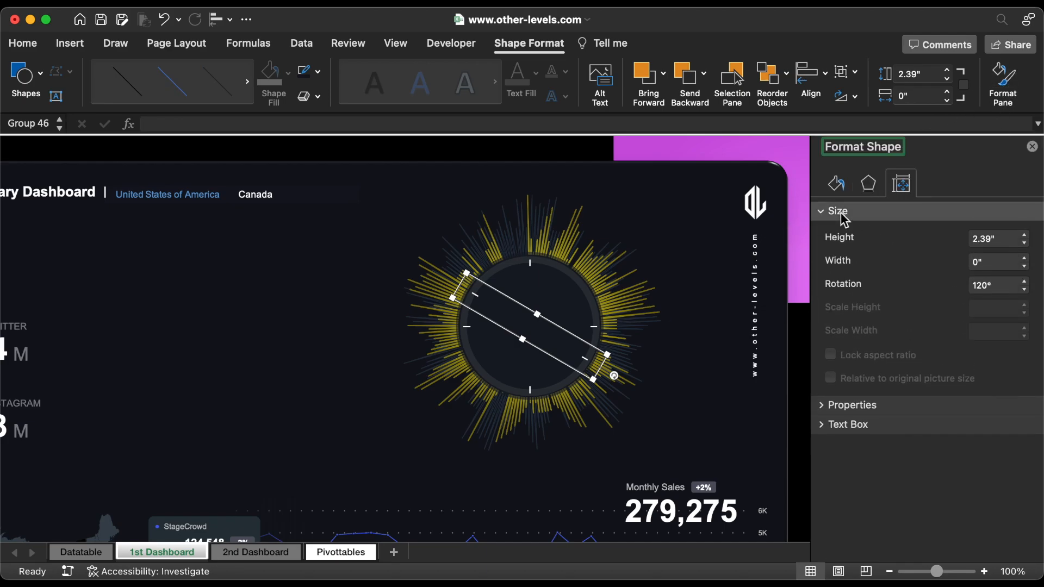
left_click(1014, 284)
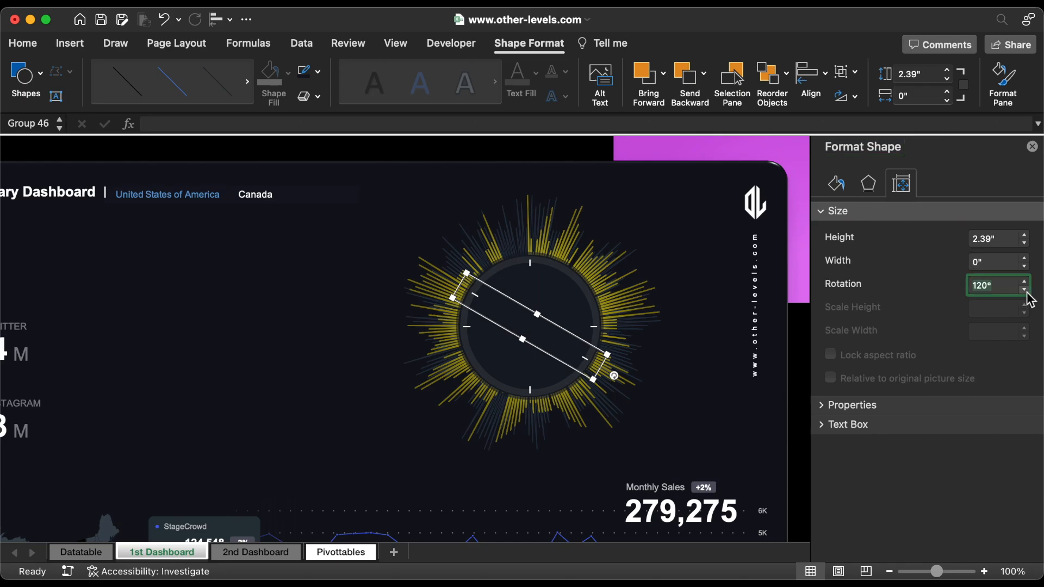
Step: Duplicate the vertical tick pair, left-aligned over the original, and rotate the copy to 30°
left_click(533, 267)
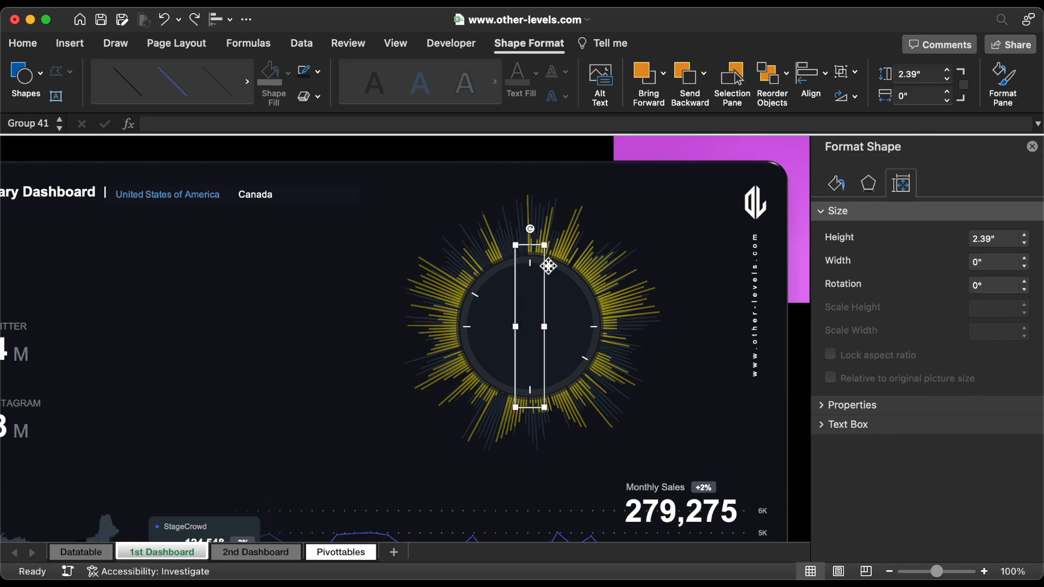
left_click_drag(548, 266, 574, 268)
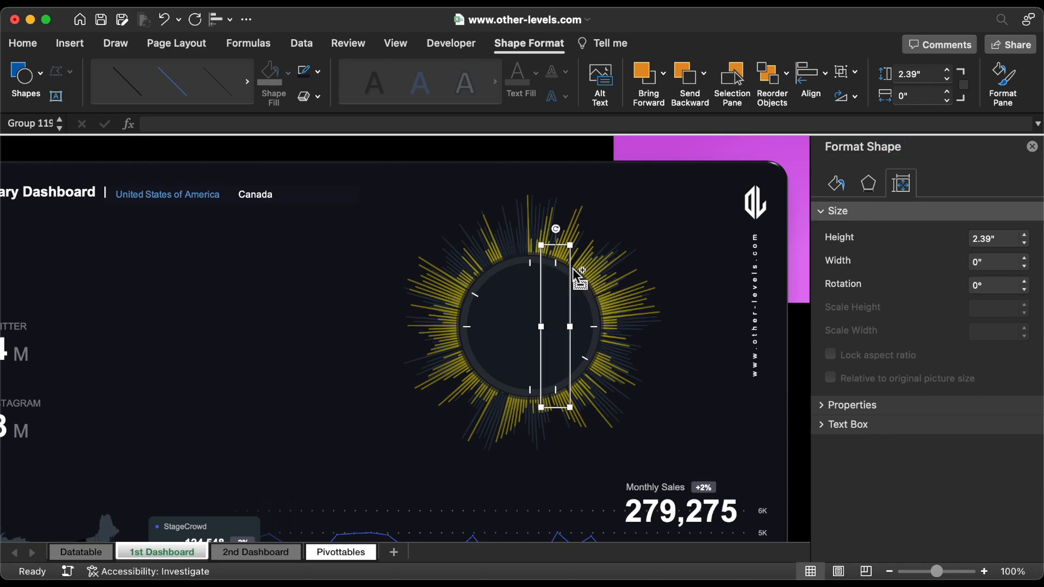
left_click(531, 264, "shift")
left_click(223, 19)
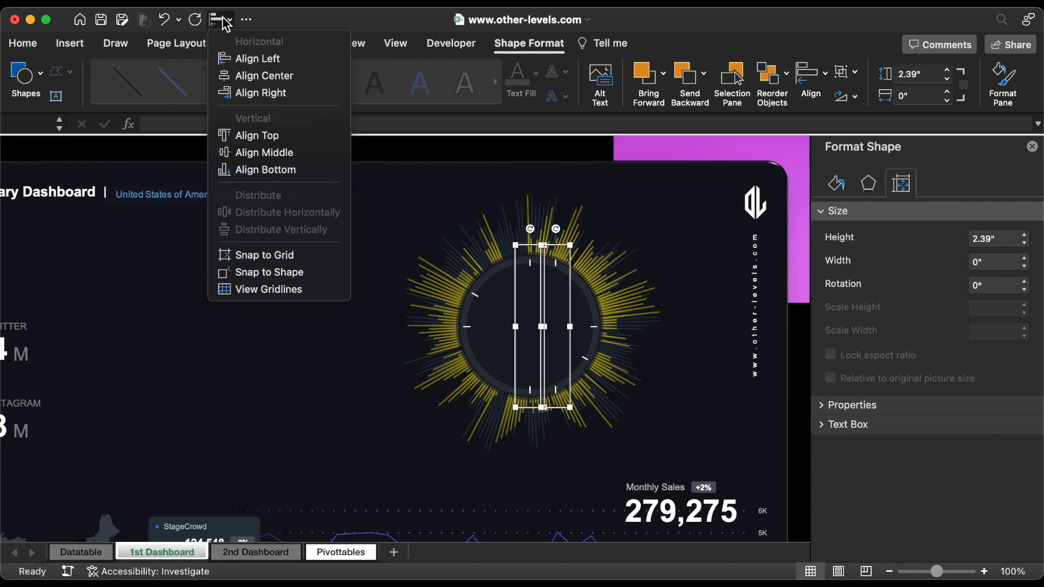
left_click(240, 56)
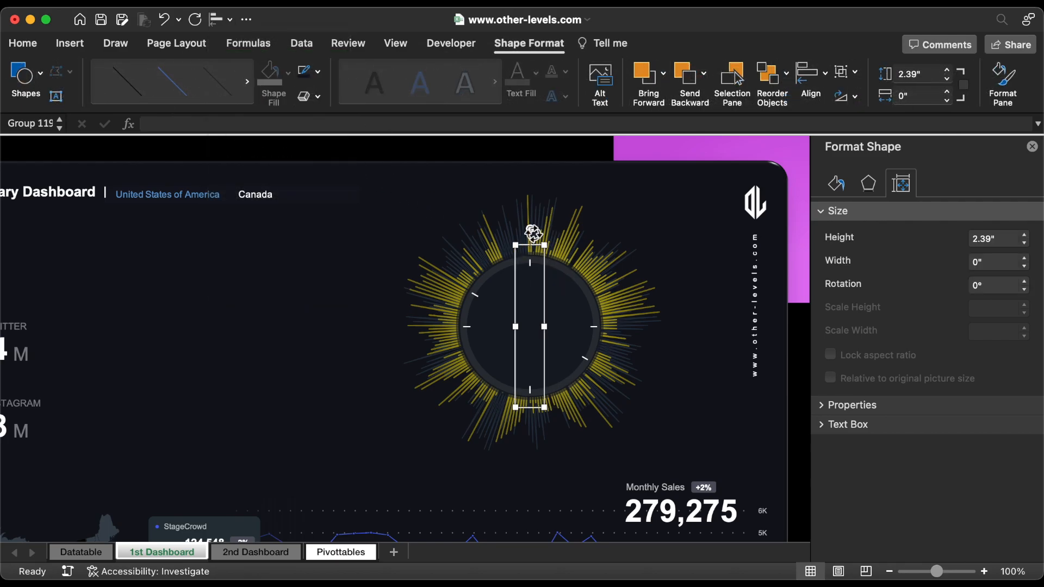
left_click_drag(532, 232, 575, 242)
left_click(1024, 281)
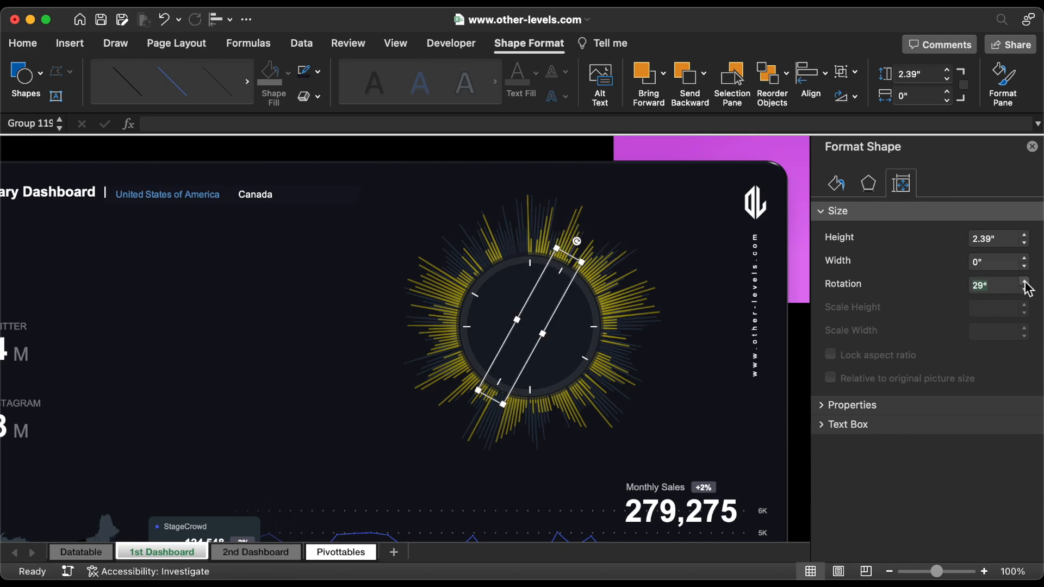
left_click(1024, 281)
Step: Make another copy of the vertical tick pair, left-aligned over the original, and rotate it to 60°
left_click(533, 264)
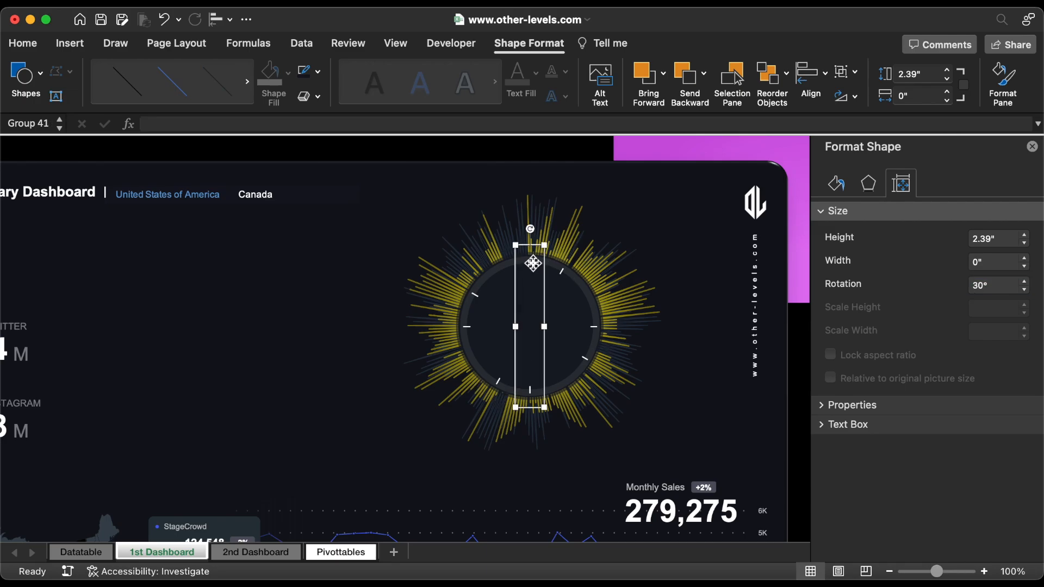
left_click_drag(533, 263, 590, 265, "alt")
left_click(534, 265, "shift")
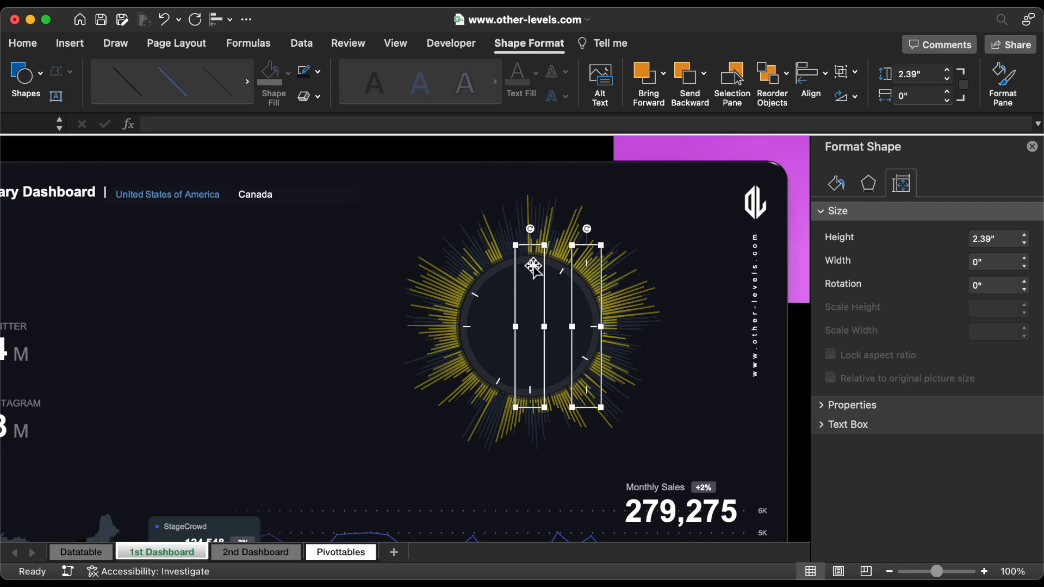
left_click(223, 20)
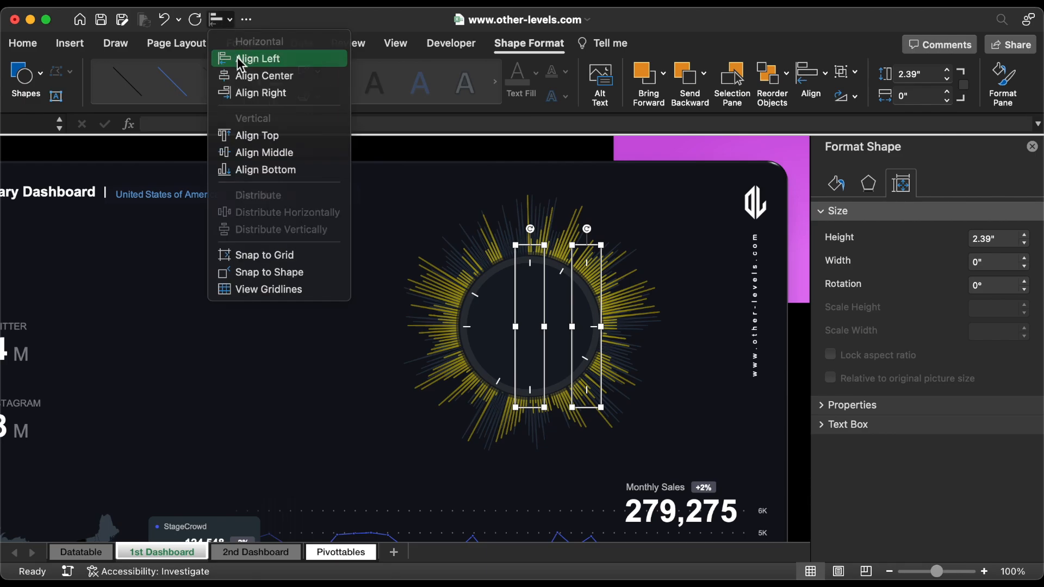
left_click(244, 56)
left_click_drag(532, 233, 610, 271)
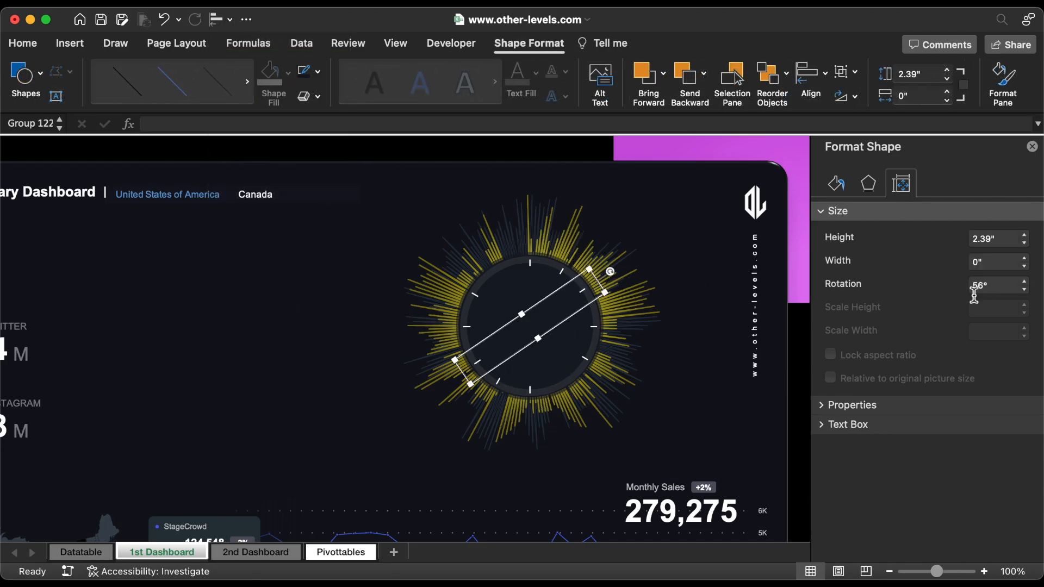
left_click(1024, 282)
left_click(1024, 282)
left_click(1024, 282)
left_click(1024, 282)
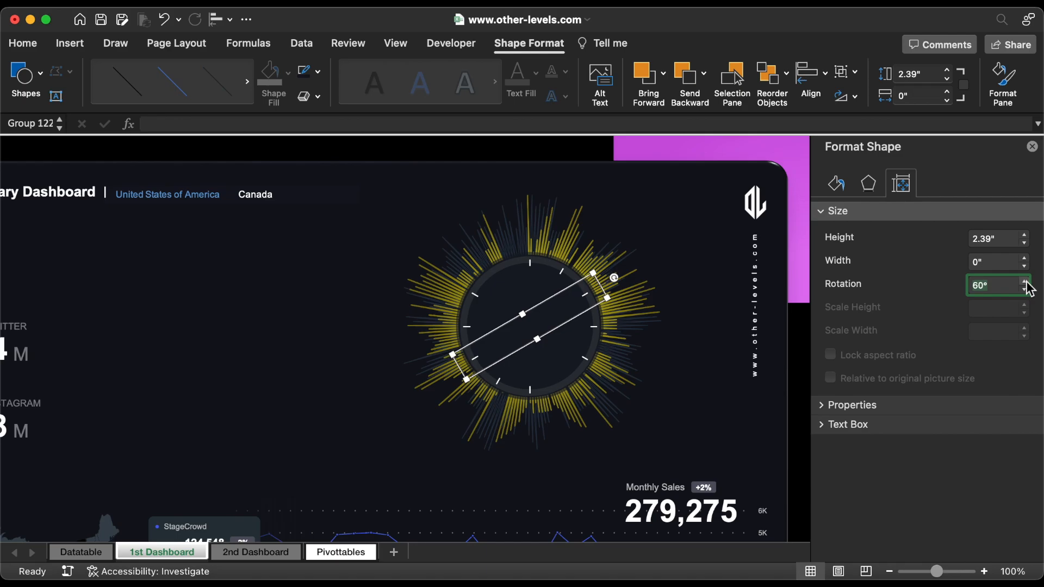
Step: Duplicate the vertical tick pair once more, right-aligned over the original, and rotate the copy to 330°
left_click(534, 266)
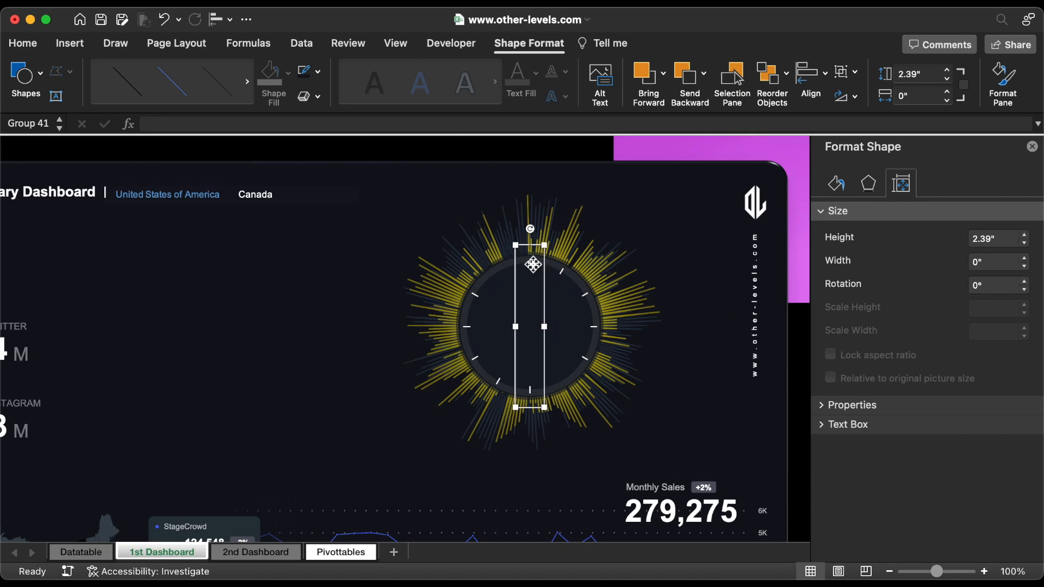
left_click_drag(533, 264, 512, 264)
left_click(534, 265, "shift")
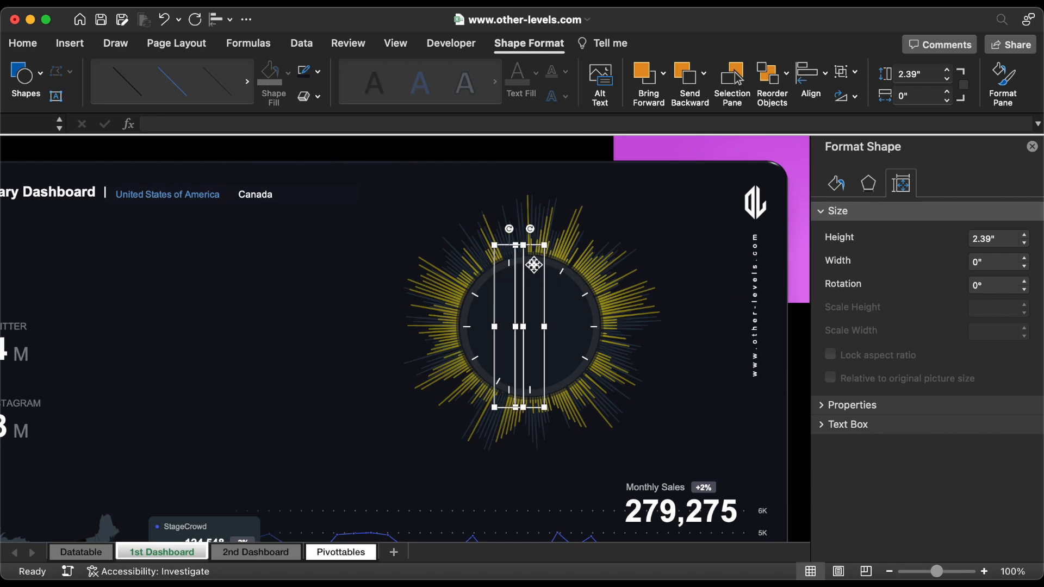
left_click(221, 20)
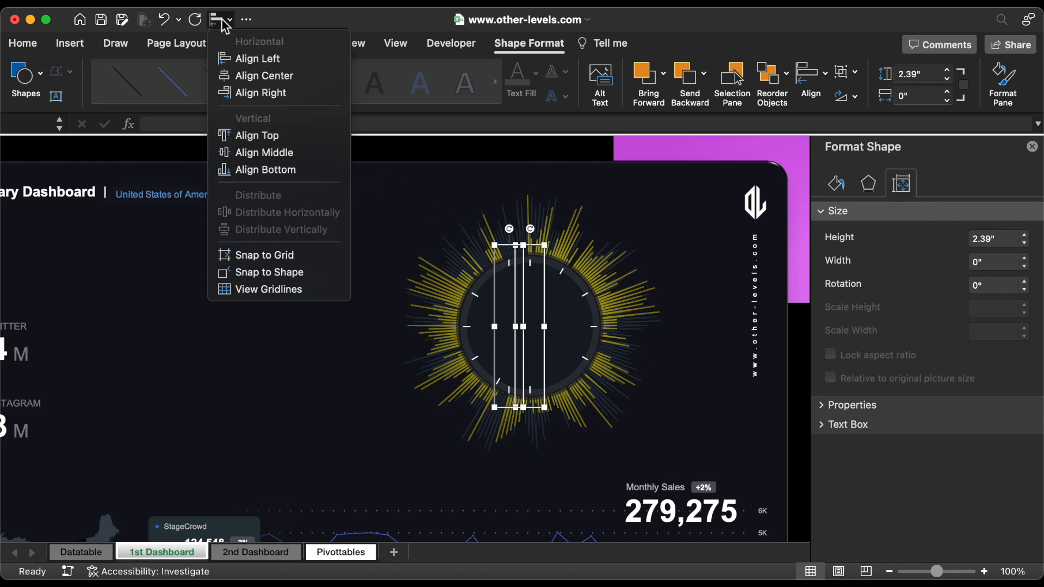
left_click(286, 94)
left_click_drag(530, 229, 485, 243)
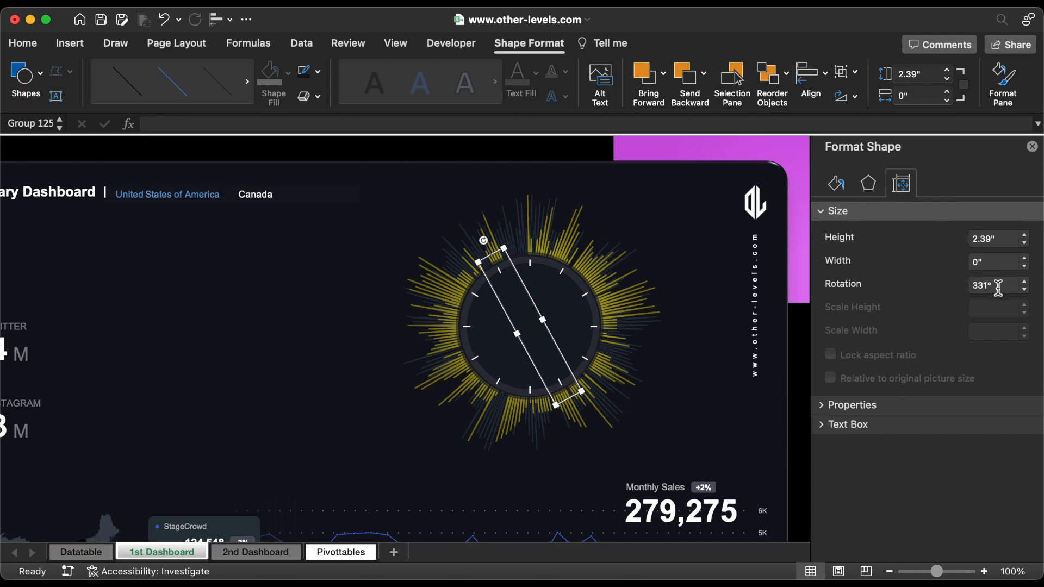
left_click(1024, 289)
Step: Group all six tick pairs into one object and close the Format Shape pane
left_click(538, 268, "shift")
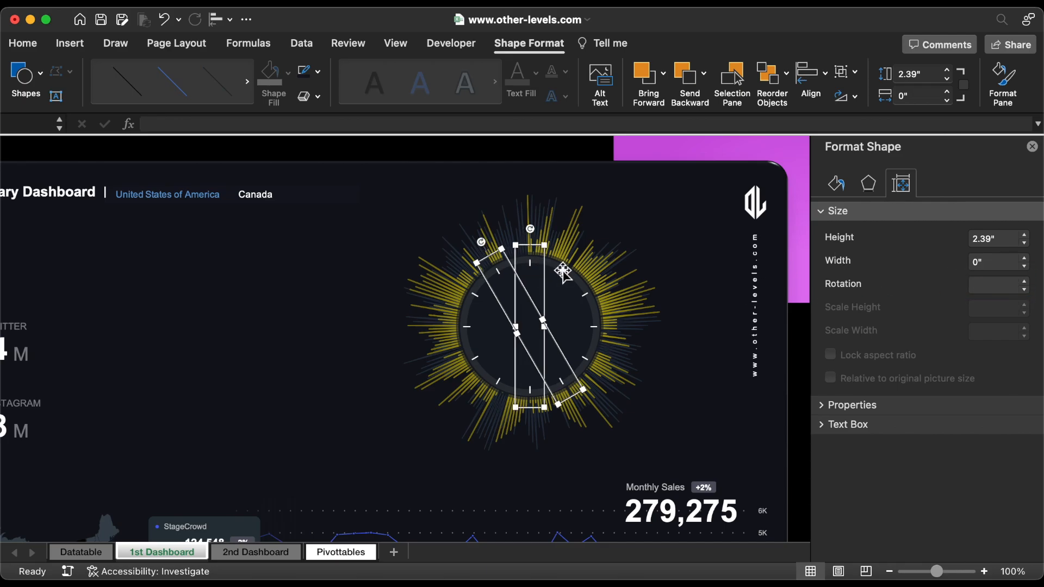
left_click(561, 270, "shift")
left_click(585, 296, "shift")
left_click(596, 338, "shift")
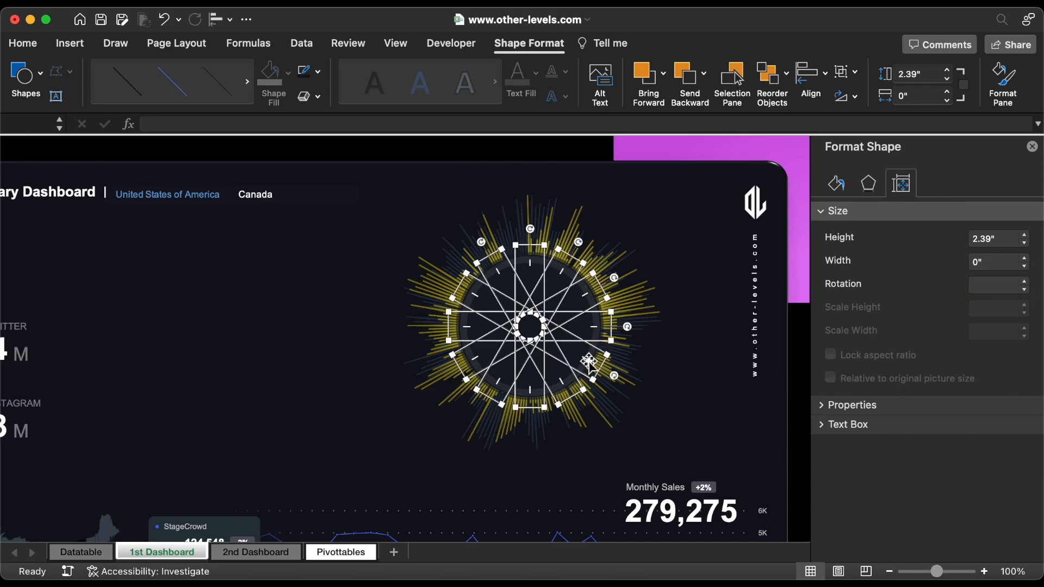
right_click(590, 352)
mouse_move(664, 368)
left_click(771, 368)
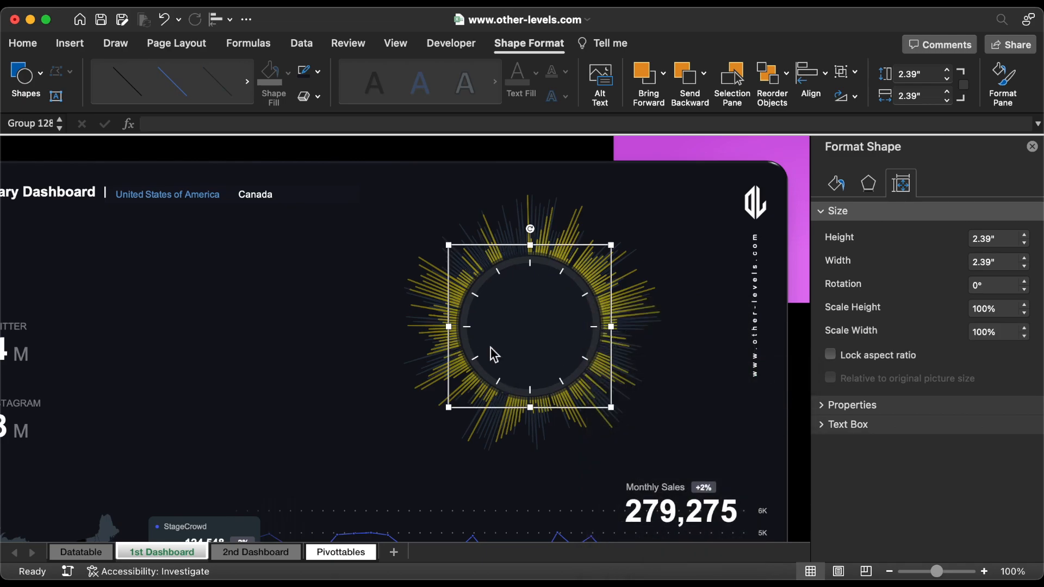
scroll(493, 354, "left", 10)
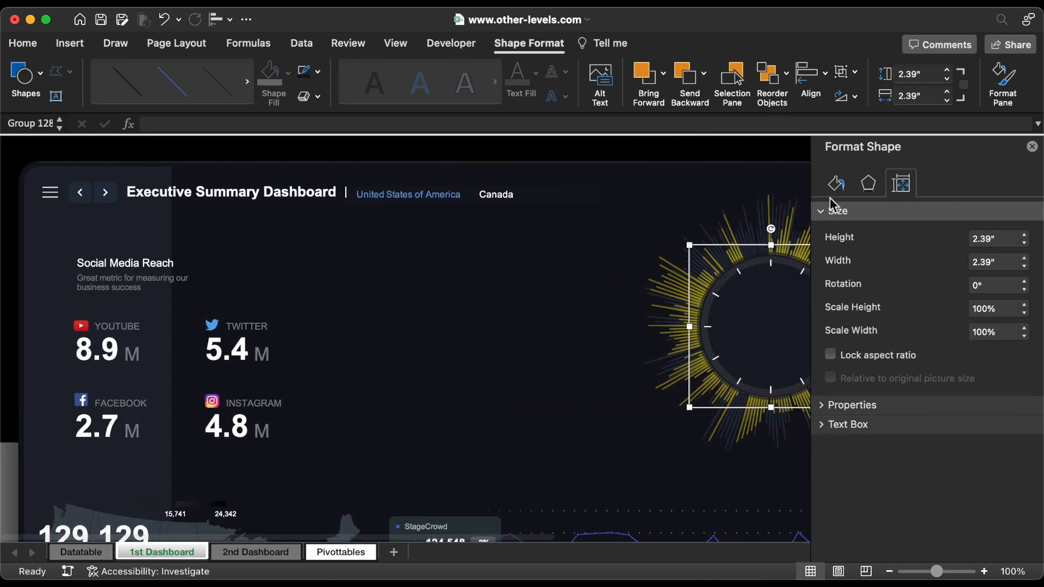
left_click(1032, 146)
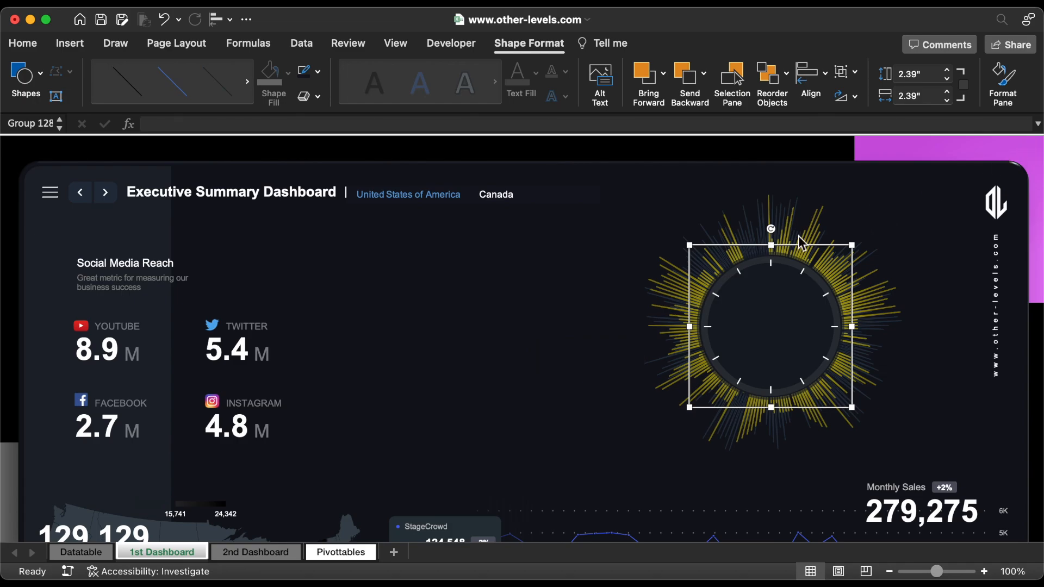
key("Escape")
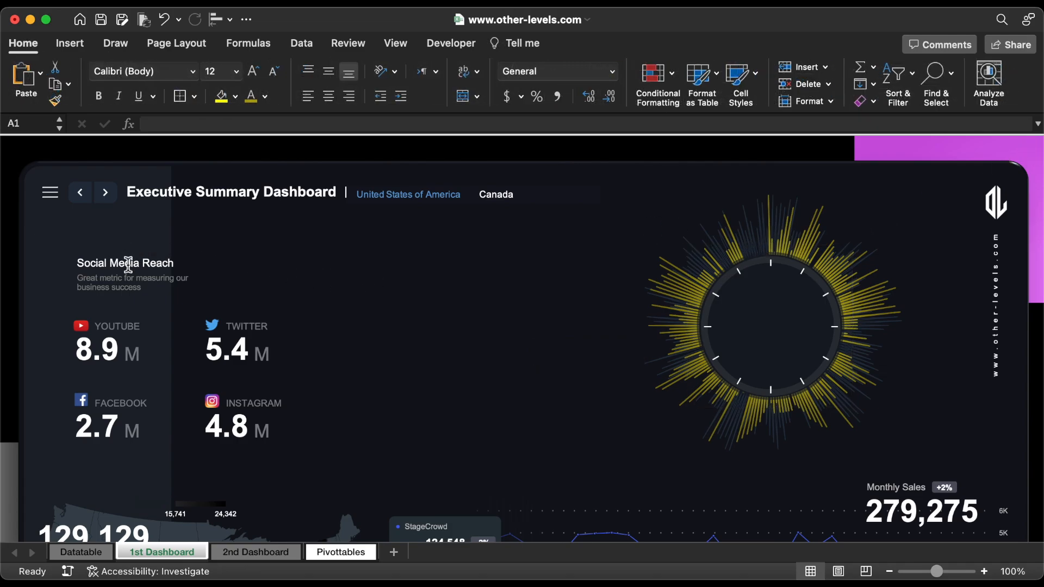
Step: Duplicate the Social Media Reach heading and place the copy in the empty area beside the radial chart
left_click(128, 264)
key("super+d")
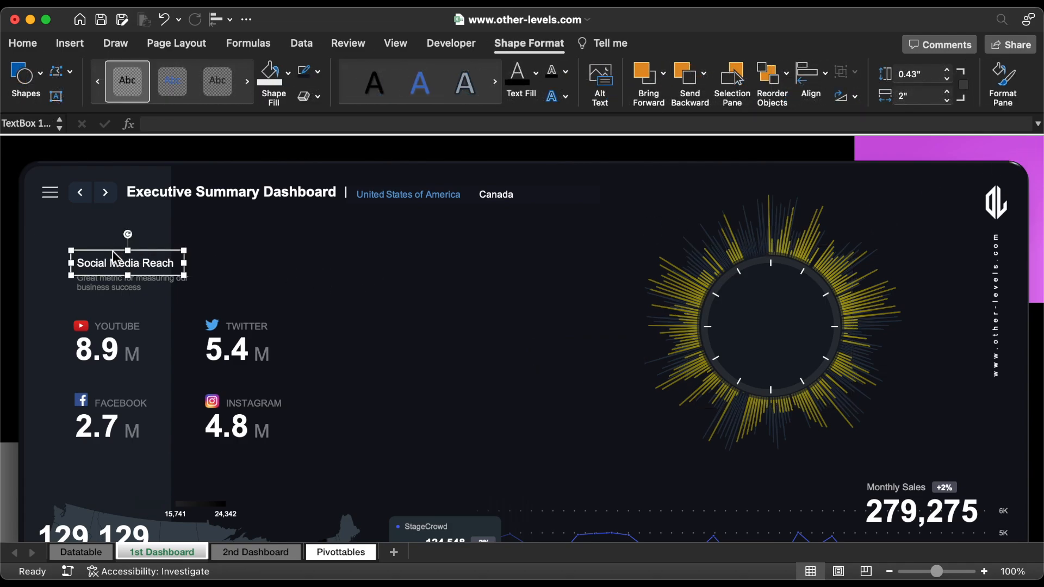
left_click_drag(163, 262, 590, 298)
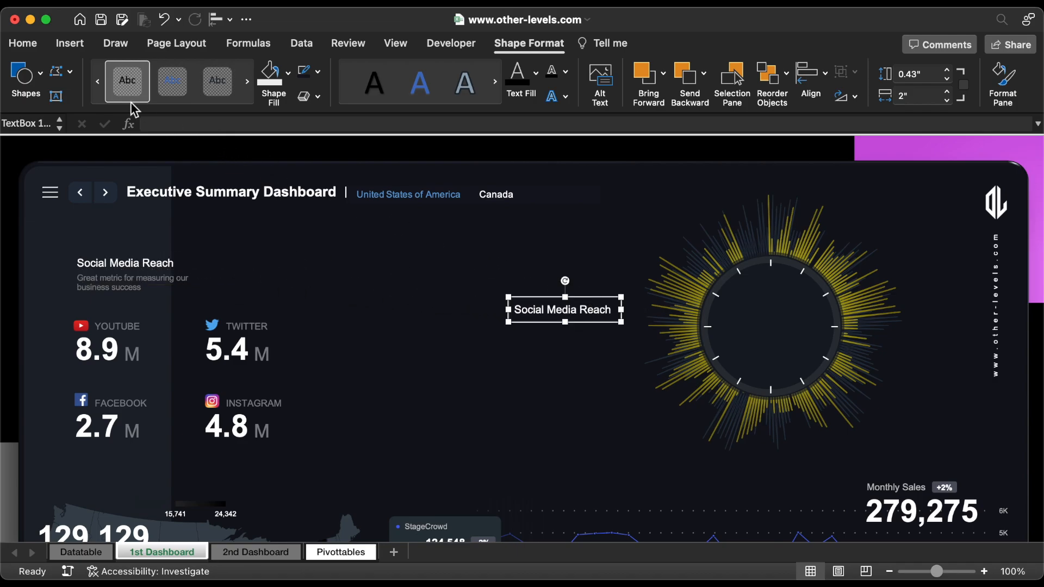
Step: Centre the copied heading's text horizontally and set its font size to 8
left_click(38, 49)
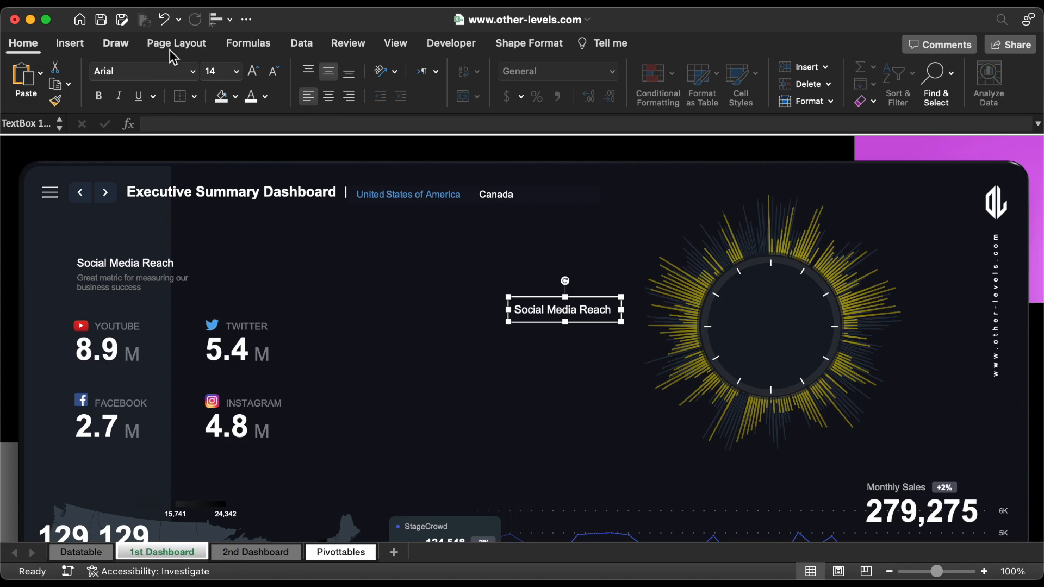
left_click(328, 98)
left_click(236, 72)
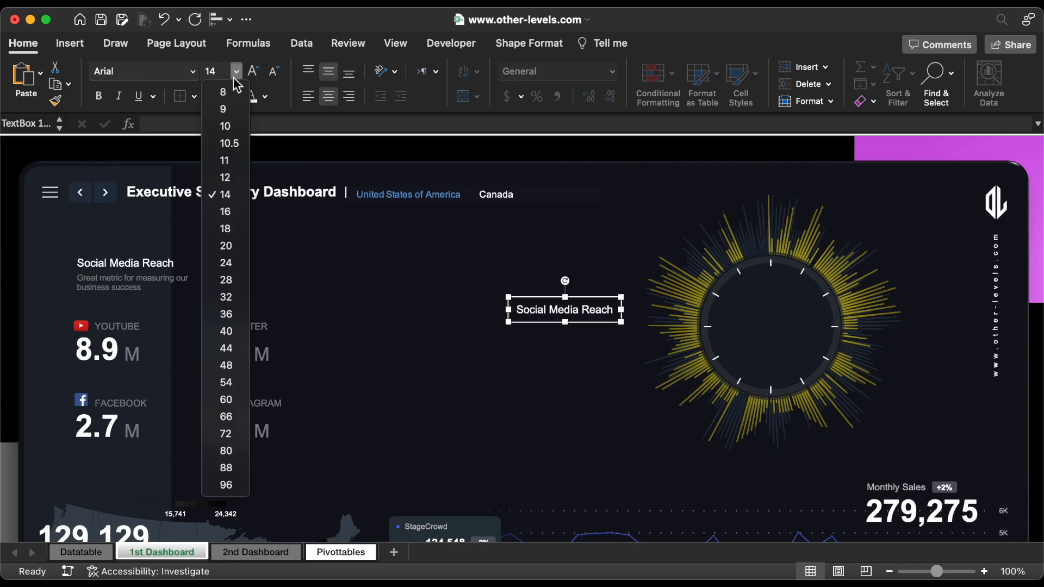
left_click(218, 87)
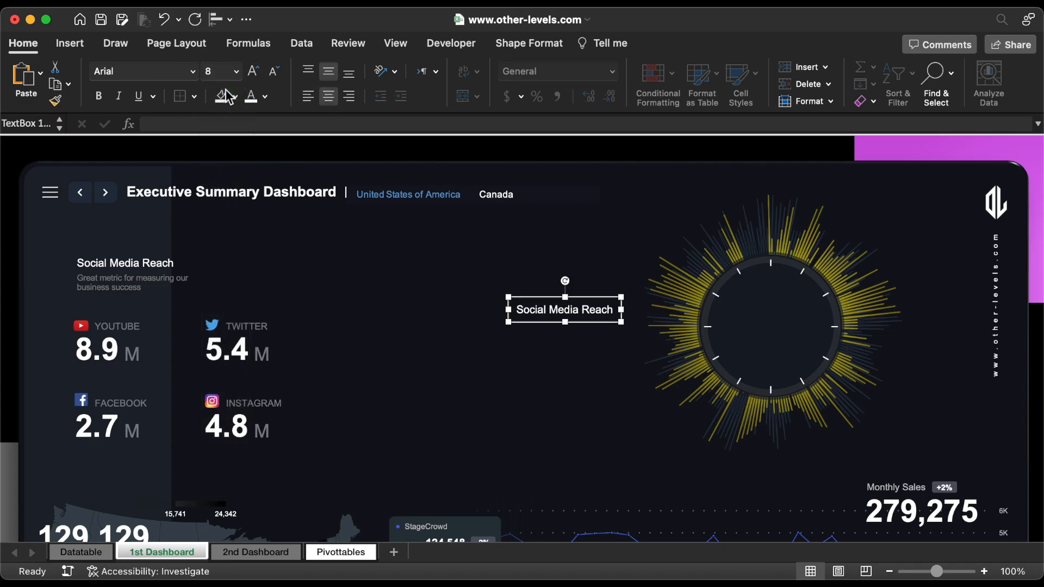
Step: Replace the copy's text with Jan and place it as small labels inside the circle at the twelve and six o'clock ticks
triple_click(561, 314)
key("BackSpace")
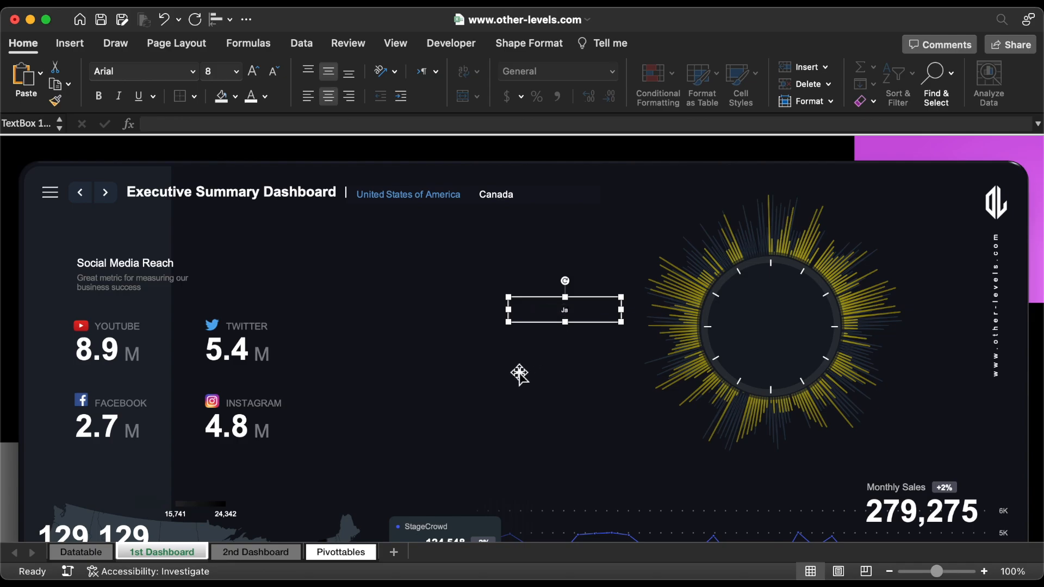
type("Jan")
left_click_drag(620, 322, 785, 386)
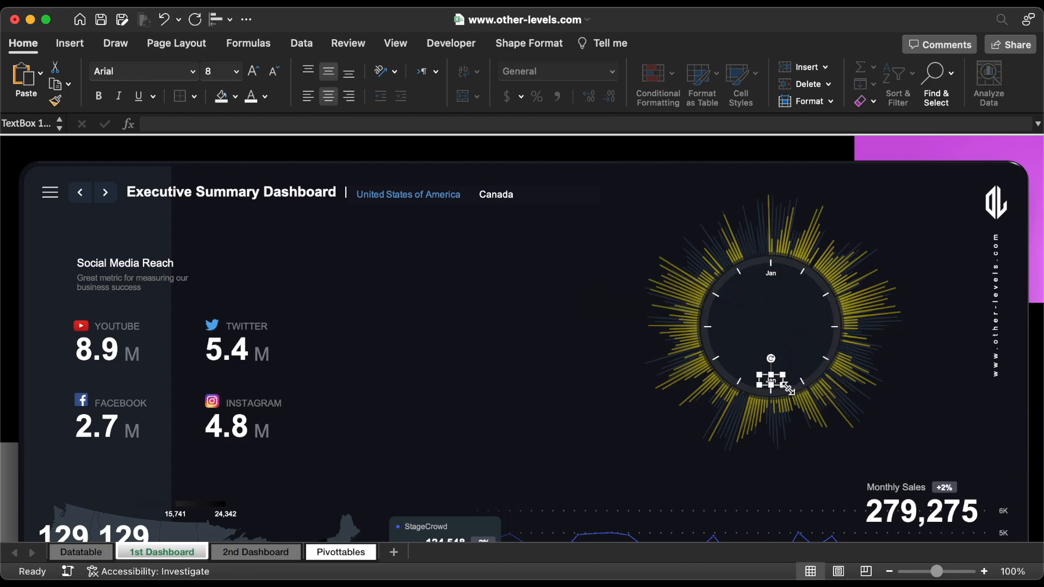
Step: Duplicate the Jan label at the twelve o'clock tick and place the copy at the one o'clock tick
left_click(772, 273)
key("super+d")
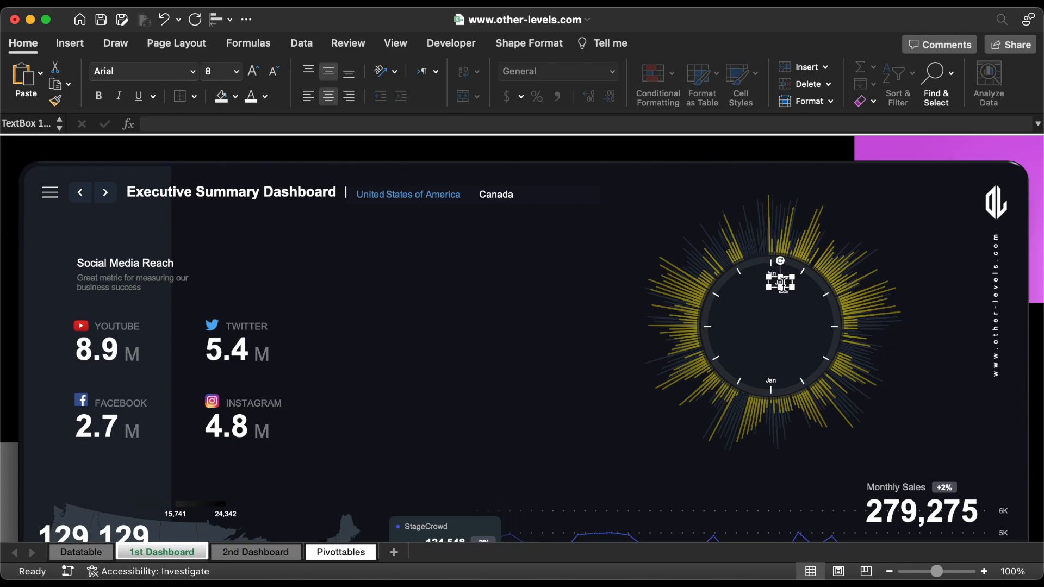
left_click_drag(792, 295, 799, 286)
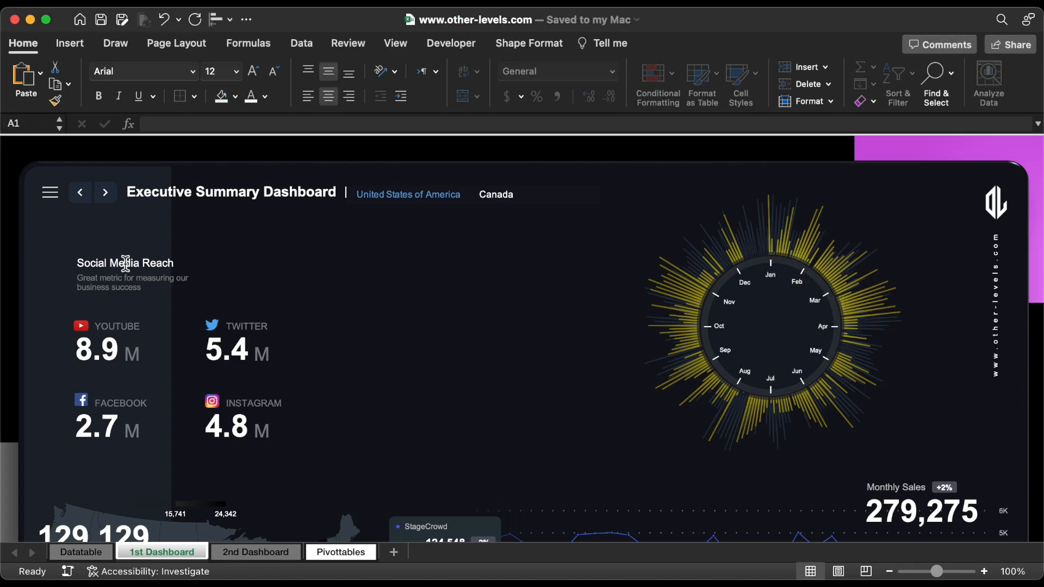
Step: Duplicate the Social Media Reach heading into the middle of the radial chart's circle and centre its text
left_click(125, 264)
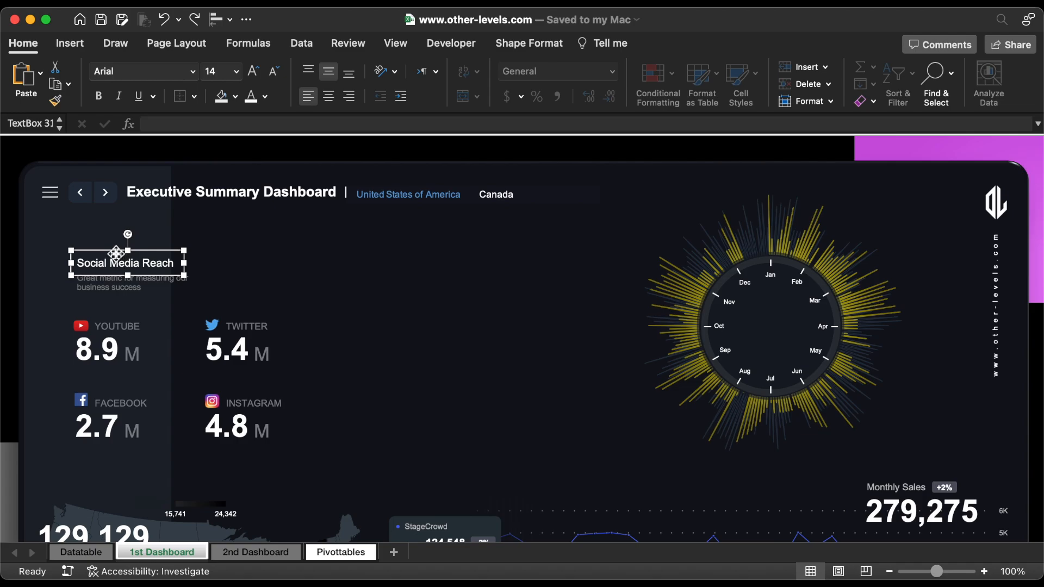
key("super+d")
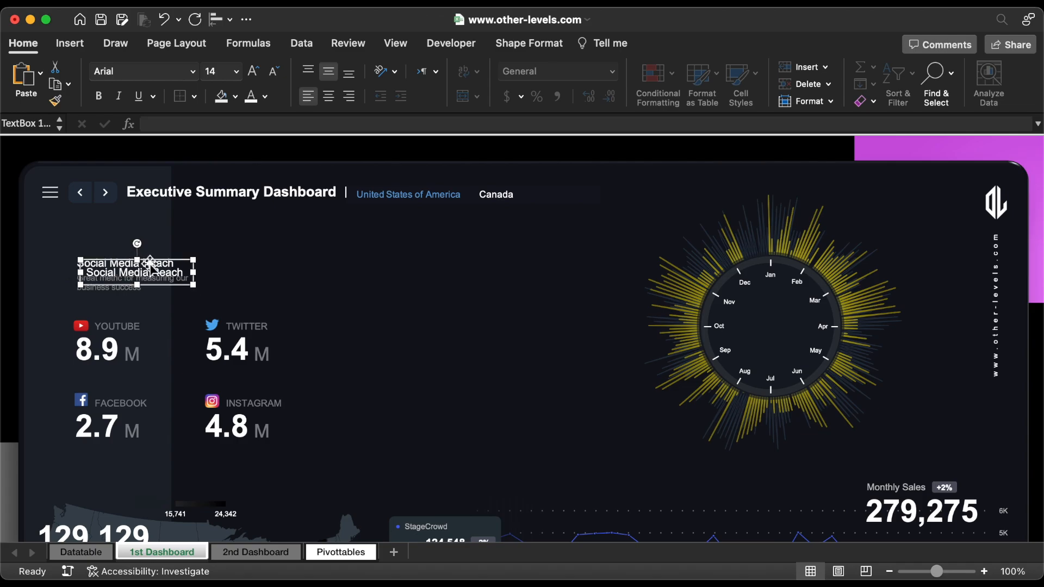
left_click_drag(115, 260, 802, 335)
left_click(329, 96)
Step: Replace the centre text with Annual and Net Profits on two lines, and enlarge the Net Profits line to font size 16
triple_click(778, 321)
type("Annual")
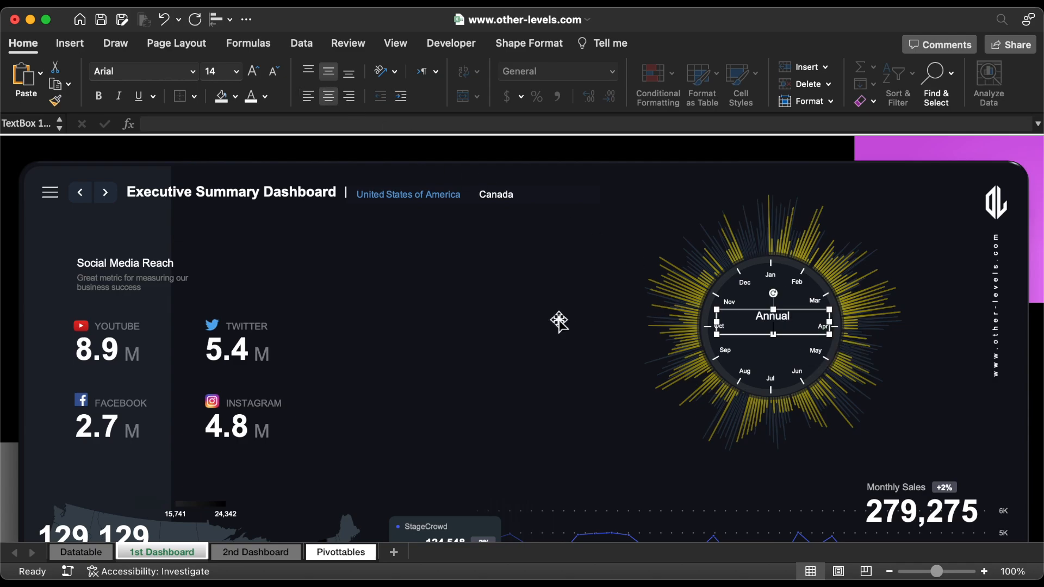
type("ts")
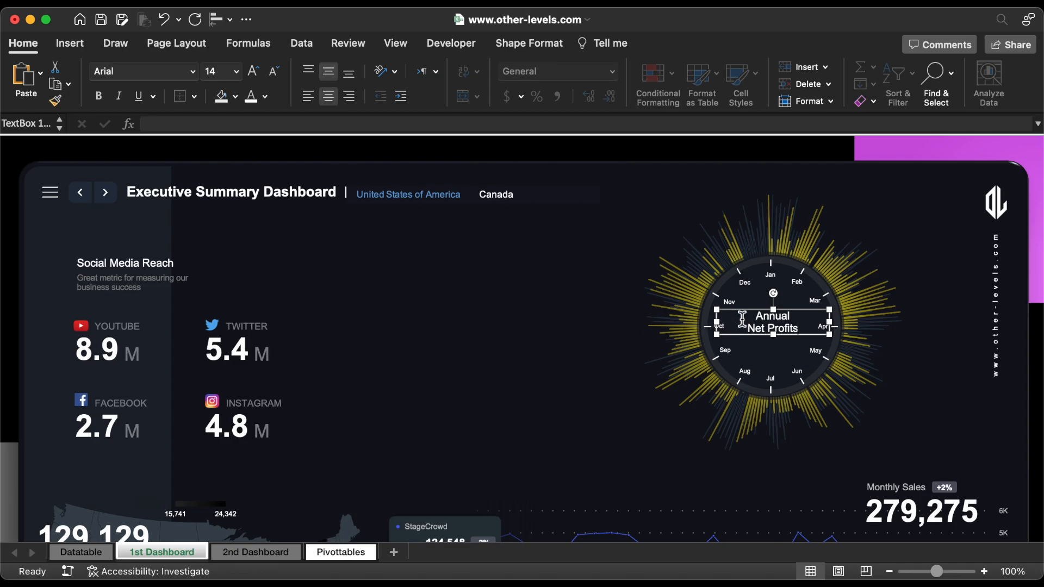
triple_click(769, 327)
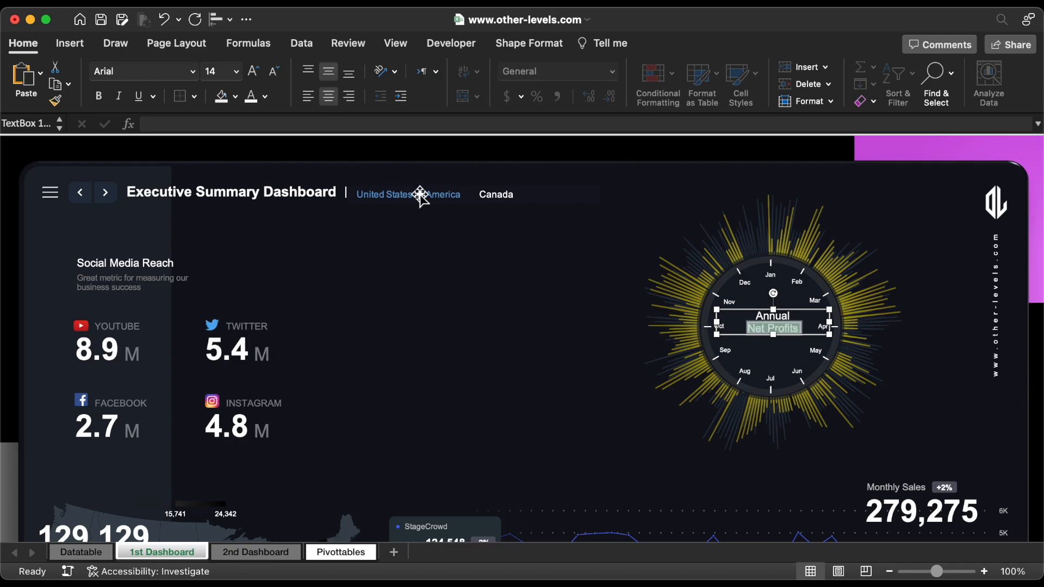
left_click(253, 71)
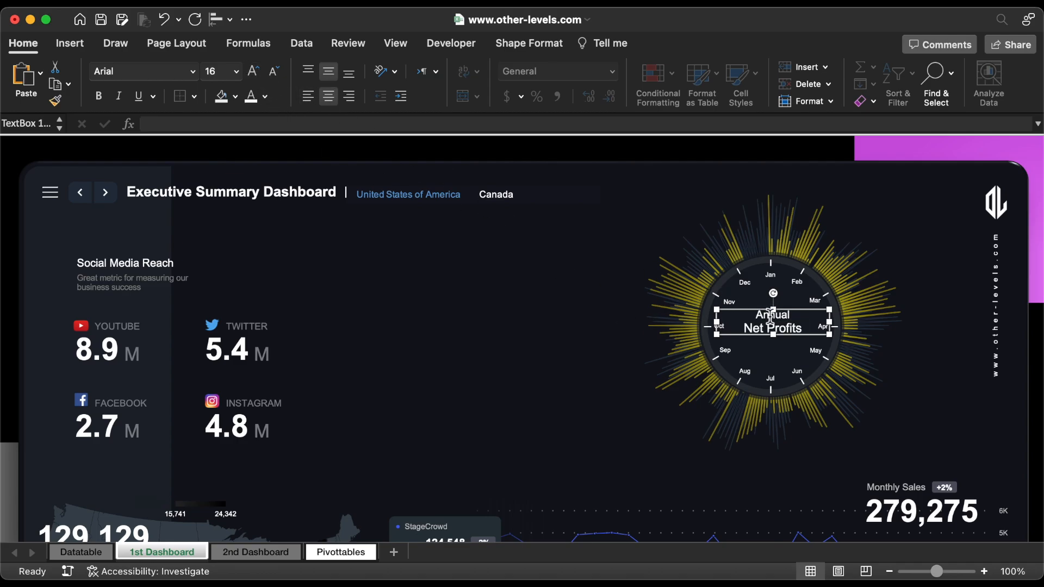
Step: Reduce the Annual line of the radial chart's centre title to font size 12 and make the title's text box taller
double_click(769, 318)
left_click(276, 72)
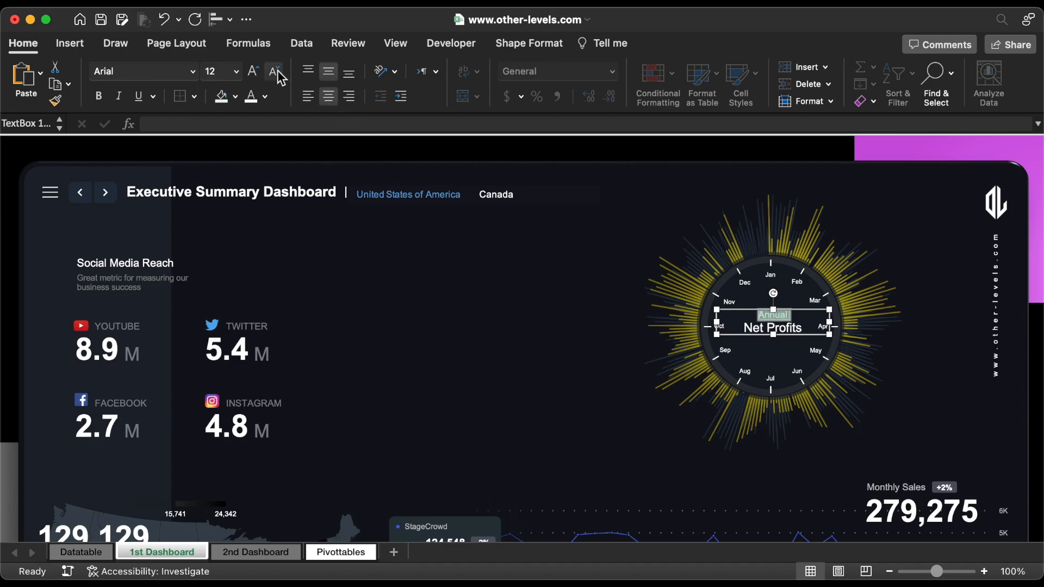
left_click_drag(773, 334, 778, 348)
Step: Duplicate the centre title, place the copy directly beneath the original inside the circle, and clear the copy's text
left_click_drag(829, 329, 805, 368)
key("Left")
key("Up")
key("Up")
key("Up")
key("Up")
key("Up")
key("Up")
key("Up")
key("Up")
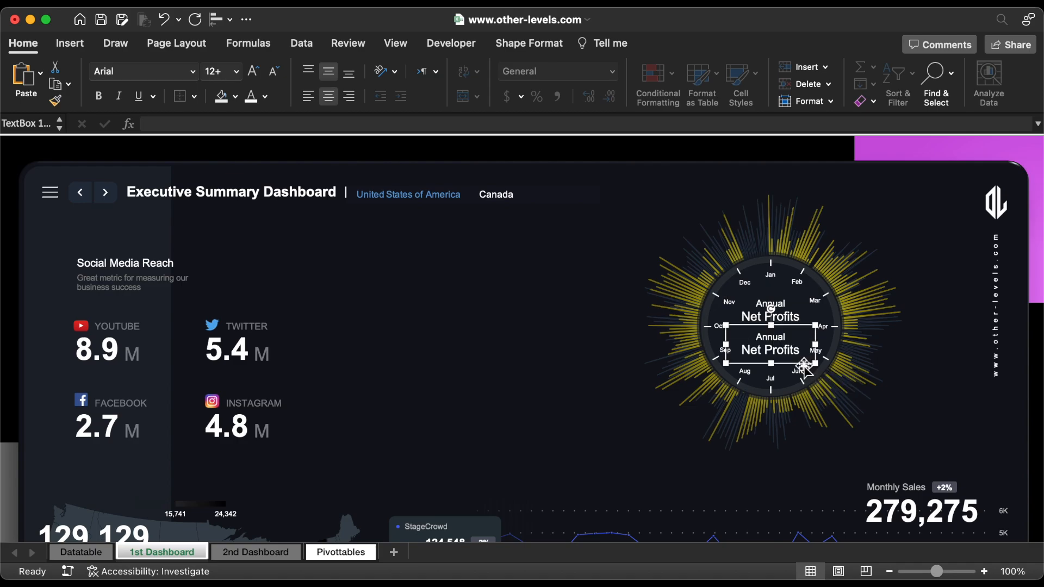
double_click(781, 348)
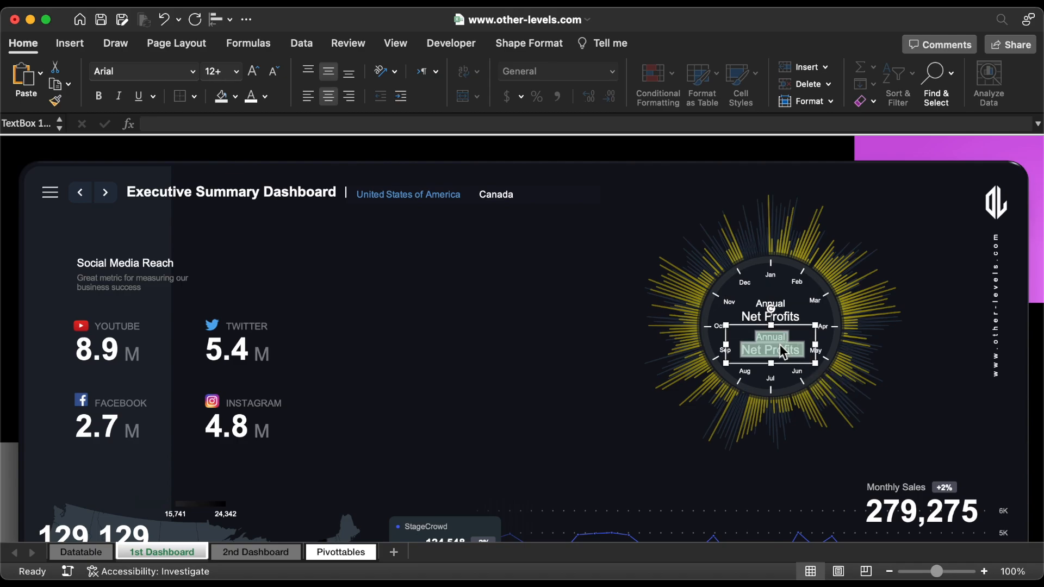
key("BackSpace")
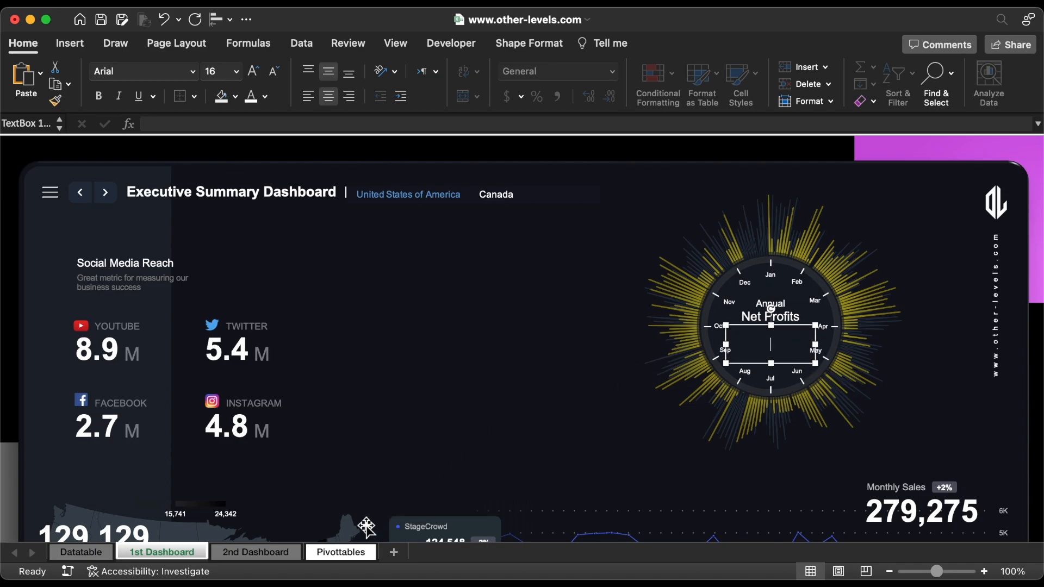
Step: On the Pivottables sheet, enter a formula in cell CZ7 that references the Grand Total of the 2023 profits pivot table
left_click(341, 552)
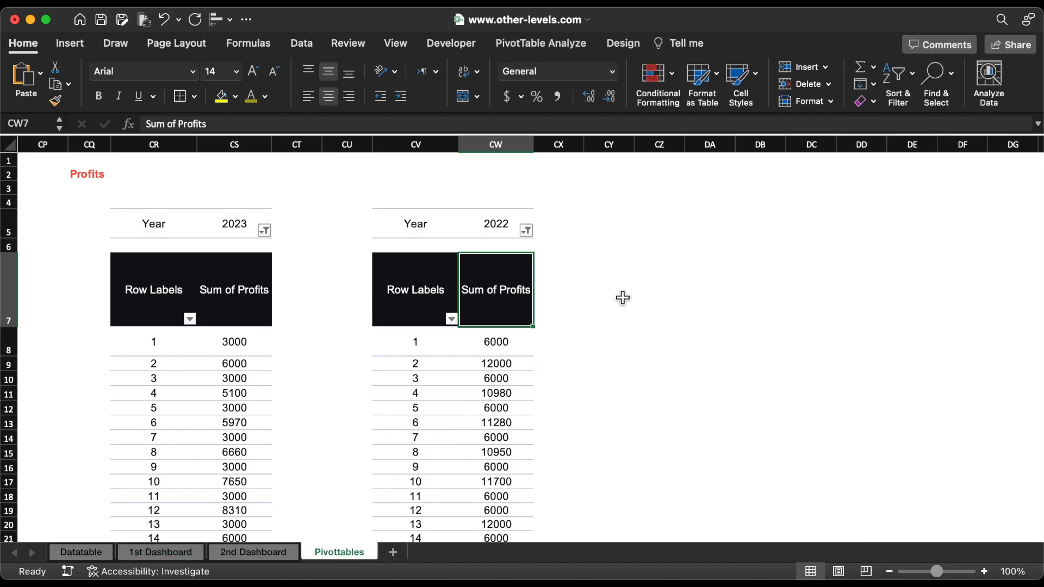
left_click(658, 280)
type("=")
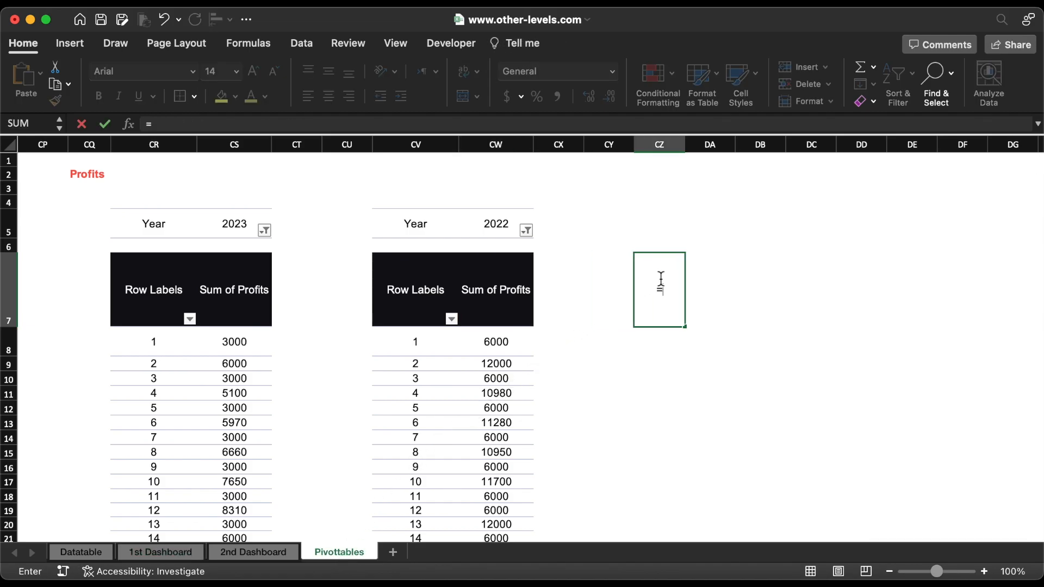
scroll(296, 345, "down", 20)
left_click(228, 525)
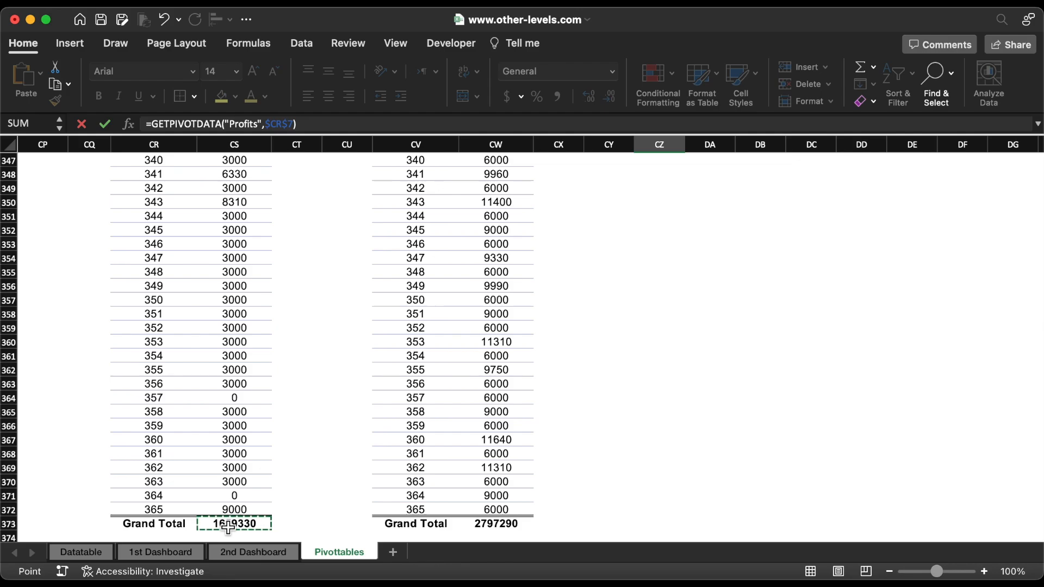
key("Return")
Step: Format cell CZ7 with a thousands separator and no decimals, and colour its text dark yellow
left_click(656, 290)
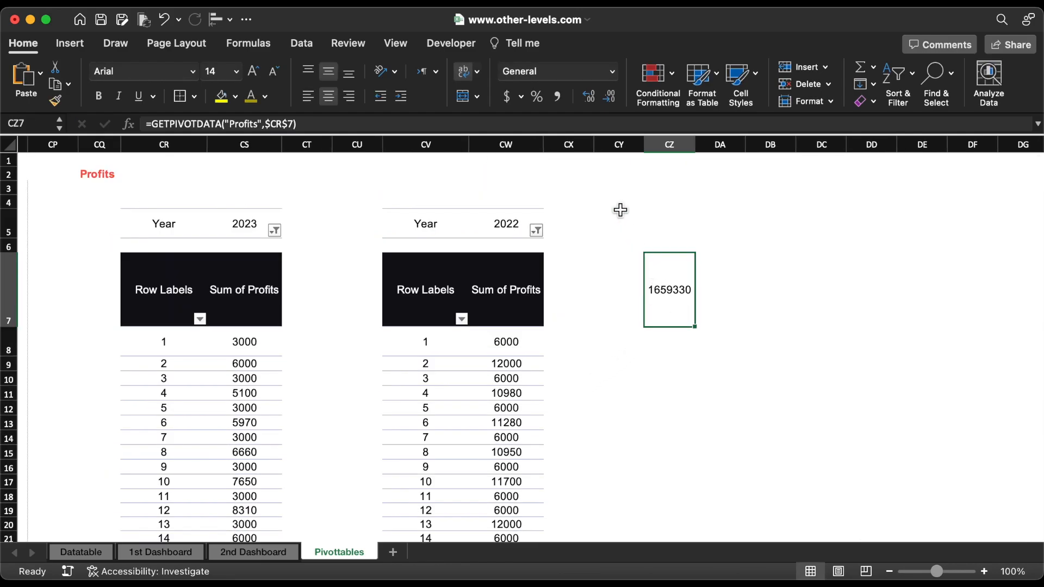
left_click(555, 98)
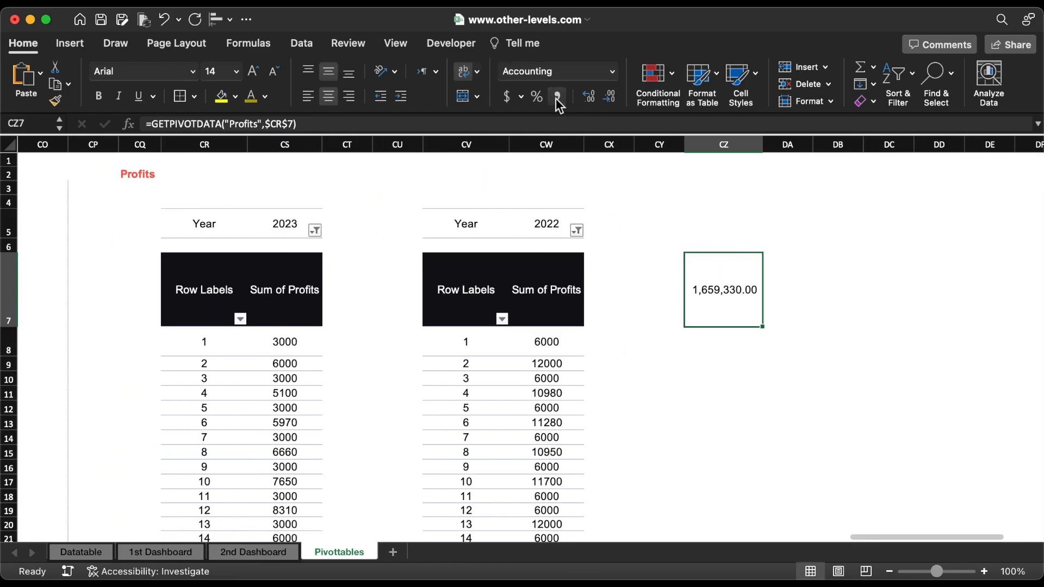
left_click(608, 97)
left_click(609, 97)
left_click(252, 98)
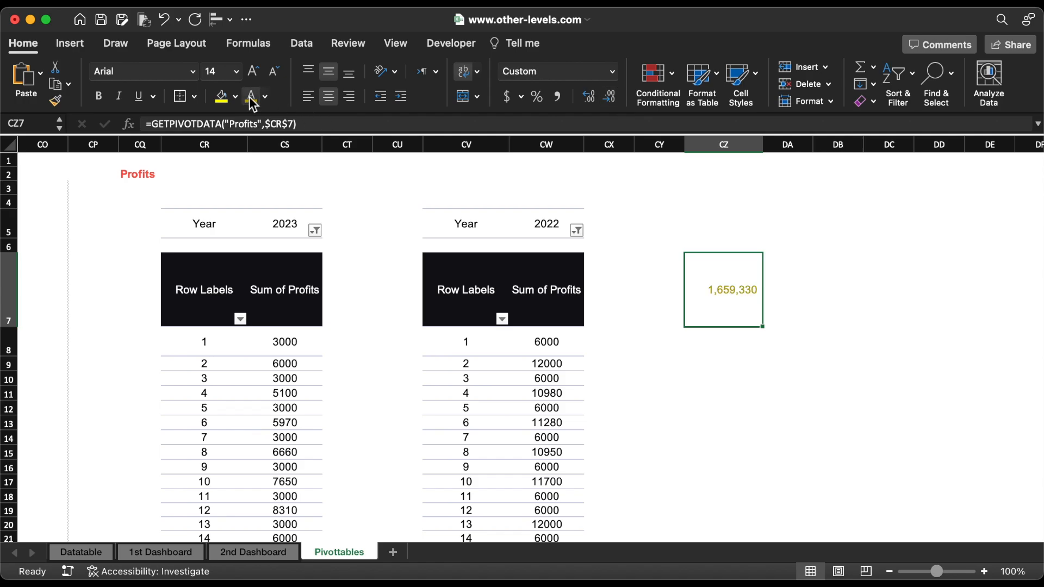
key("ctrl+c")
left_click(678, 412)
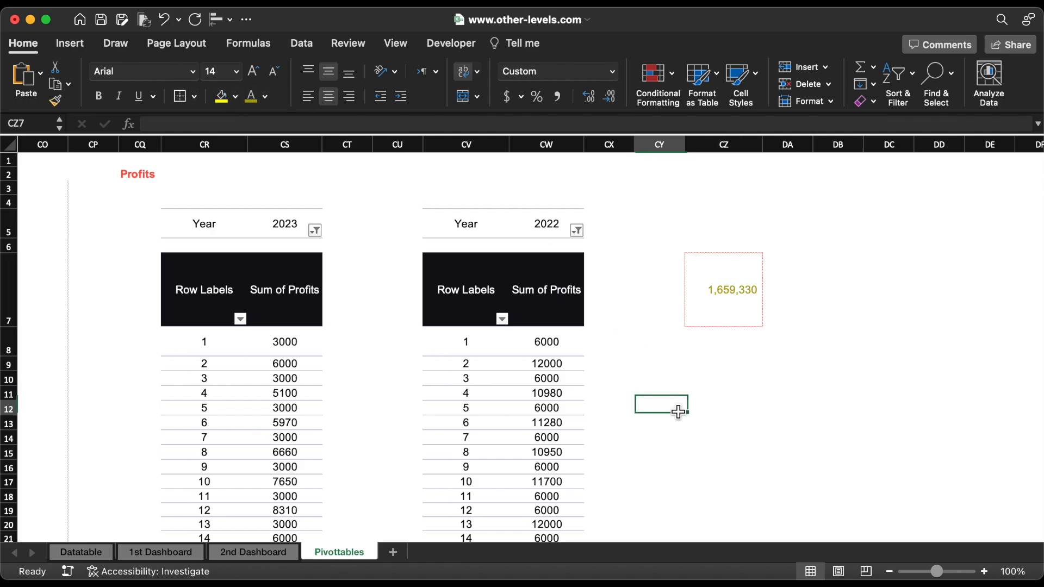
Step: Link the empty text box in the 1st Dashboard's radial chart to the profit total with =Pivottables!CZ7
left_click(151, 549)
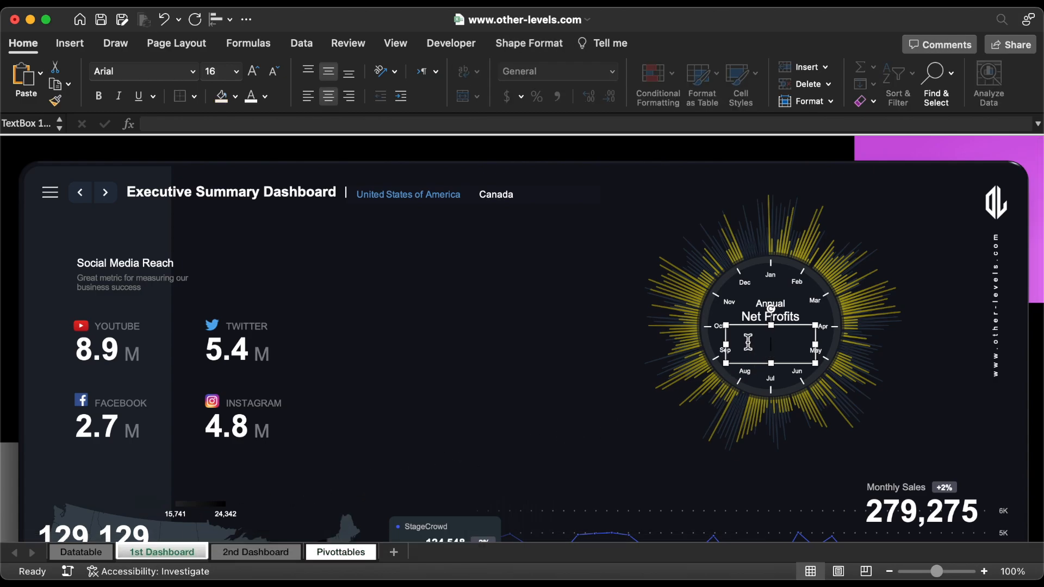
left_click(374, 126)
type("=")
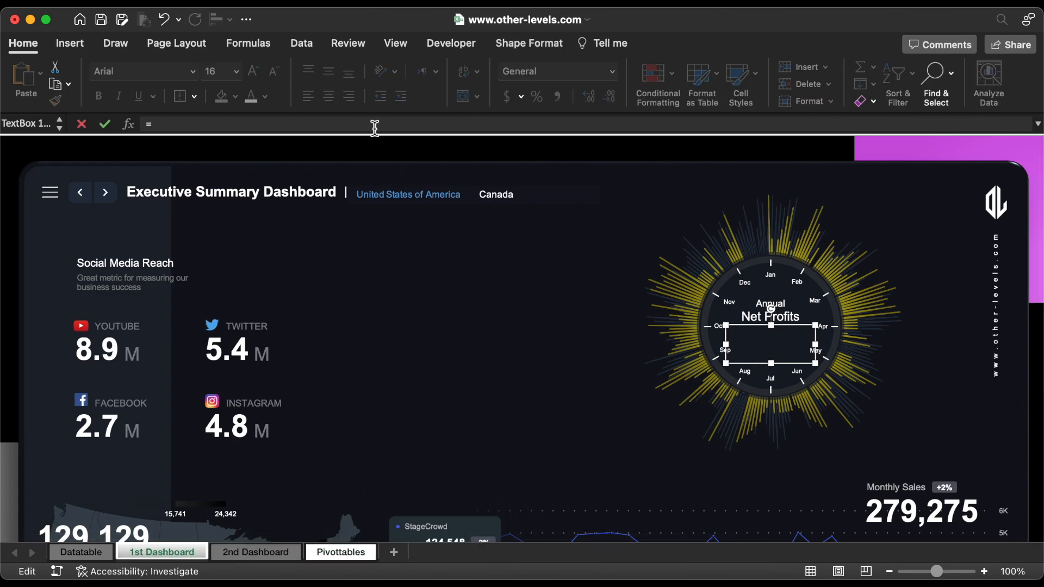
left_click(348, 551)
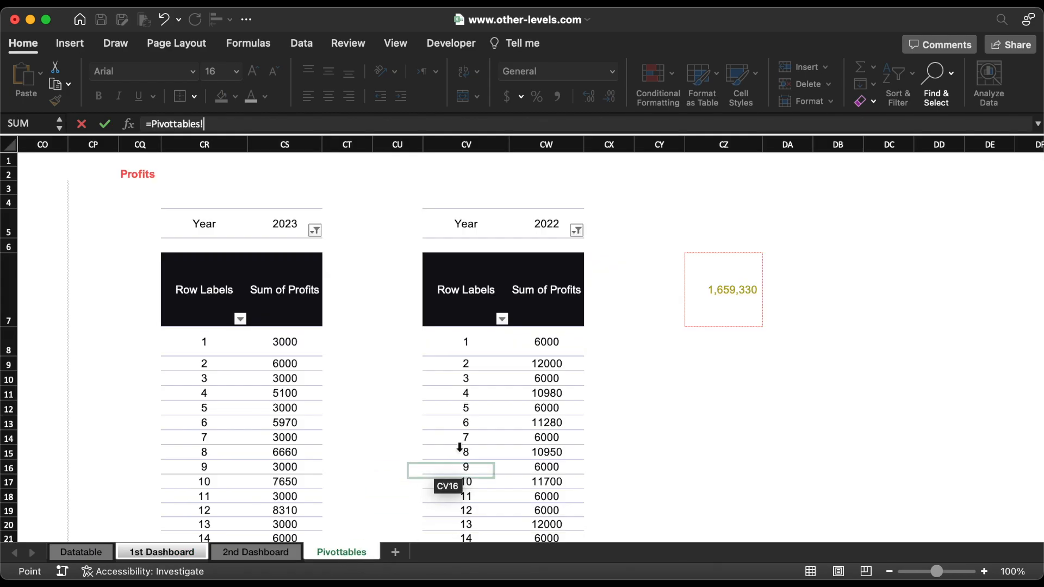
left_click(730, 298)
key("Return")
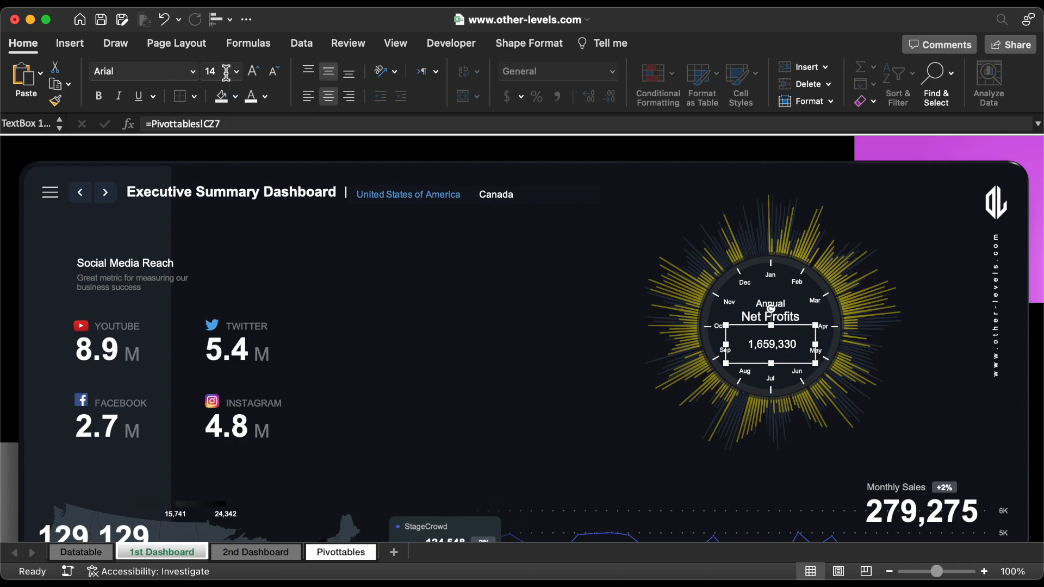
Step: Set the linked profit total to bold, font size 22, and widen its text box so the number fits
type("22")
key("Return")
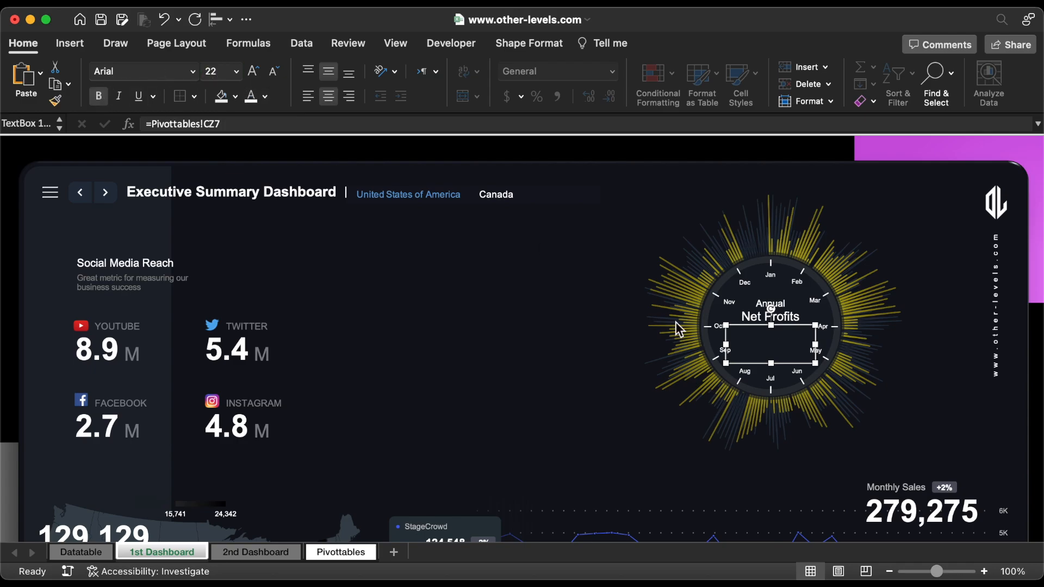
left_click_drag(817, 348, 827, 347)
key("Escape")
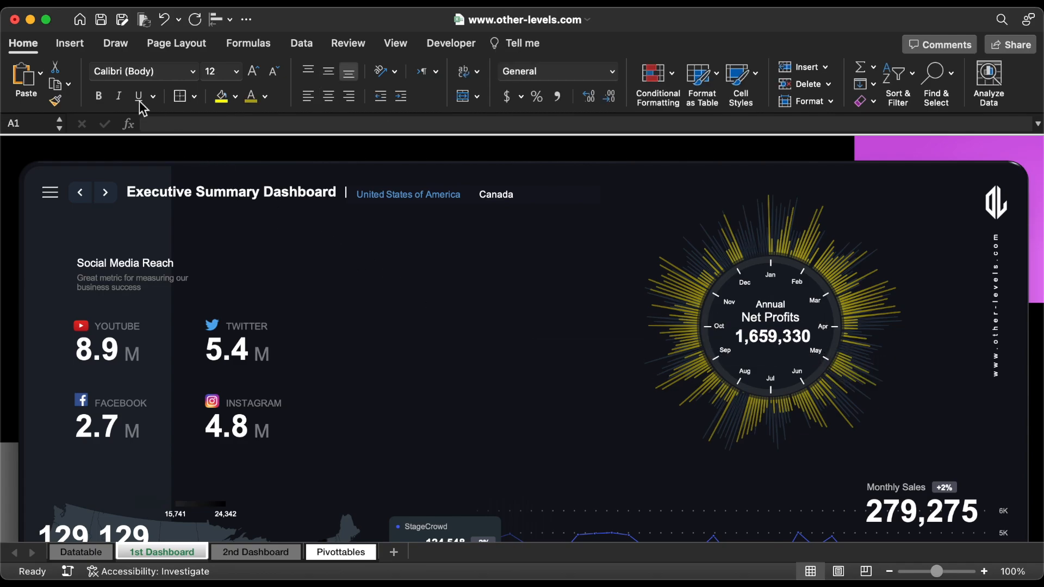
Step: Draw a circle about 3.92 inches in diameter centred on the radial chart
left_click(76, 46)
left_click(242, 76)
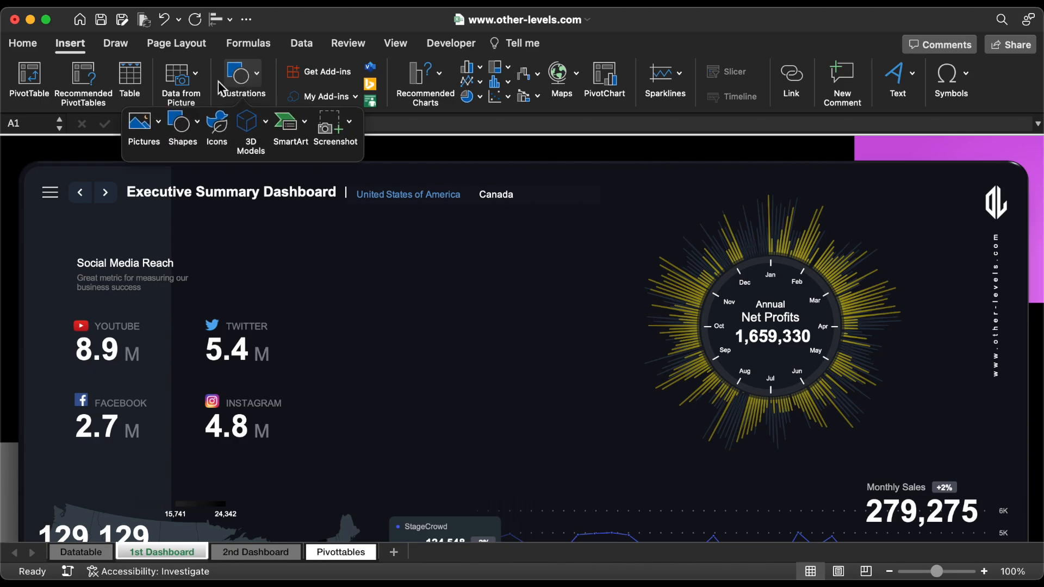
left_click(183, 121)
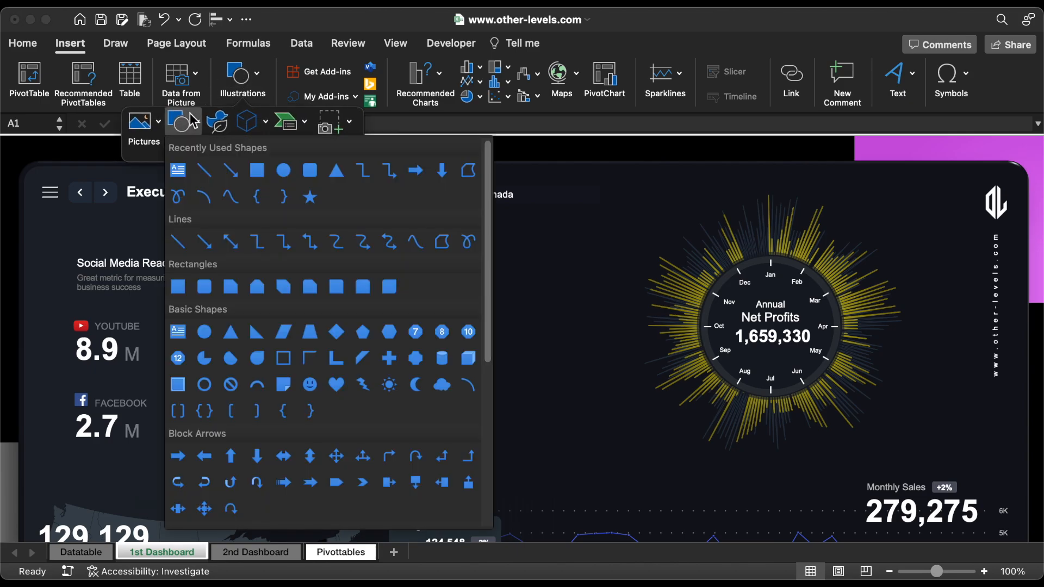
left_click(283, 170)
left_click_drag(771, 328, 879, 436)
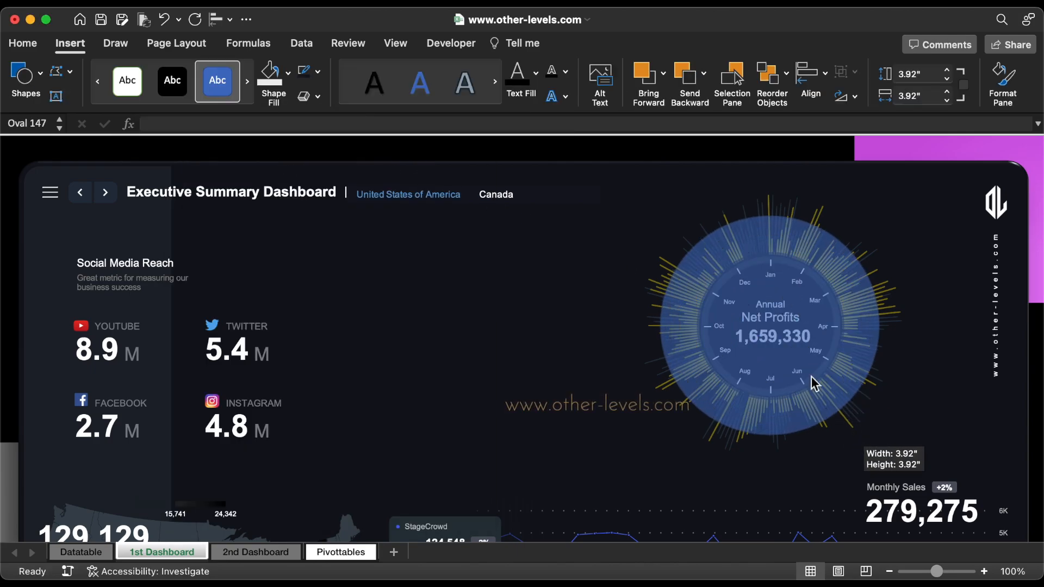
Step: Remove the new circle's fill and colour its outline with the darkest grey shade of white
left_click(1006, 90)
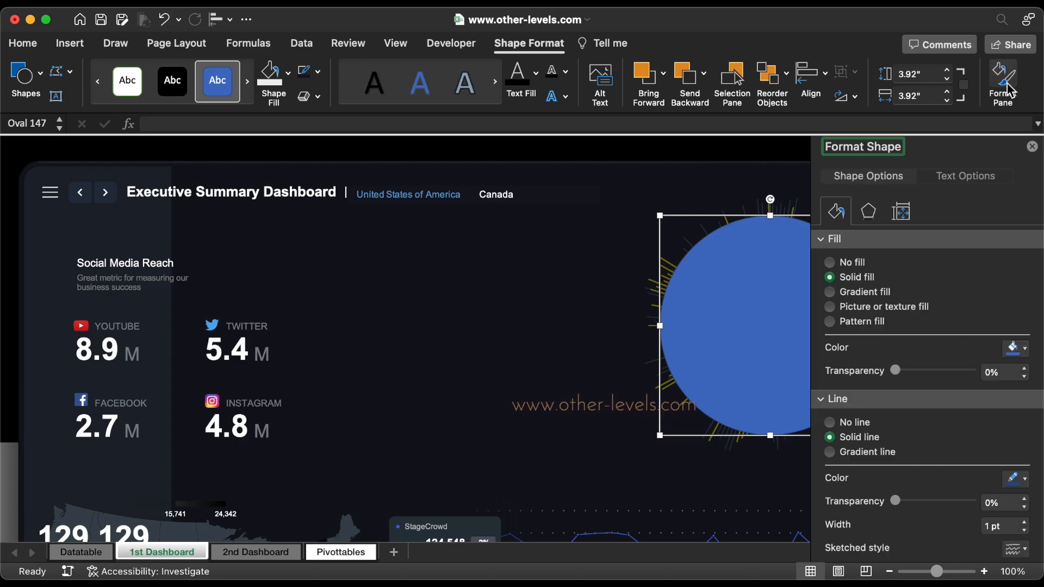
scroll(698, 439, "right", 8)
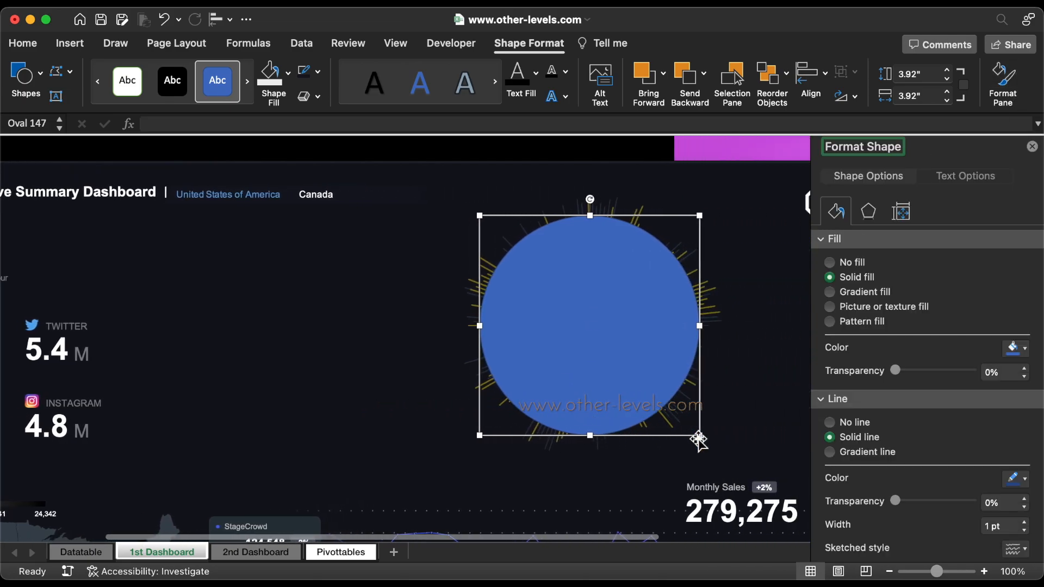
left_click(848, 263)
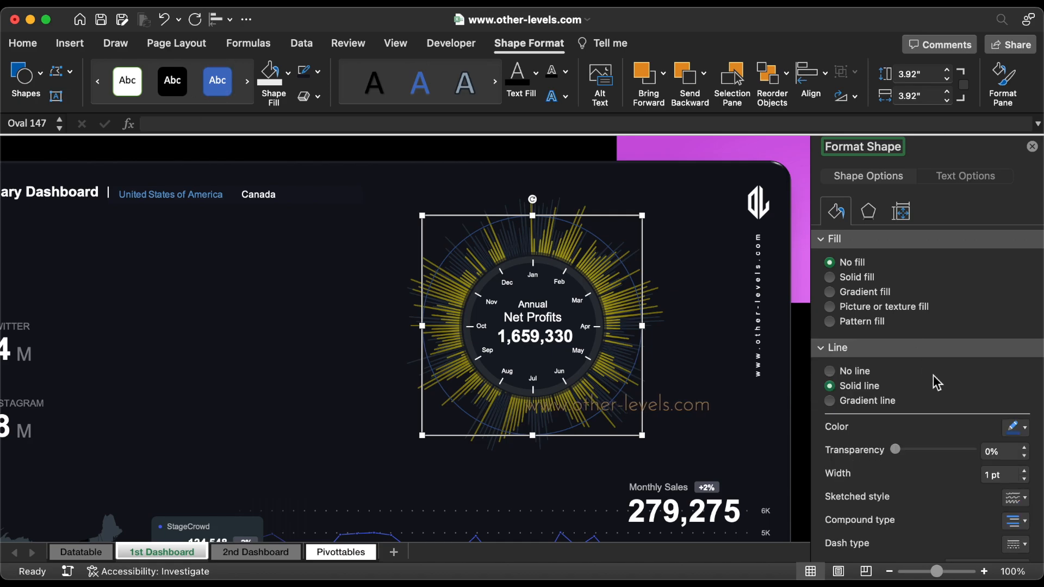
scroll(1022, 413, "down", 1)
left_click(1014, 415)
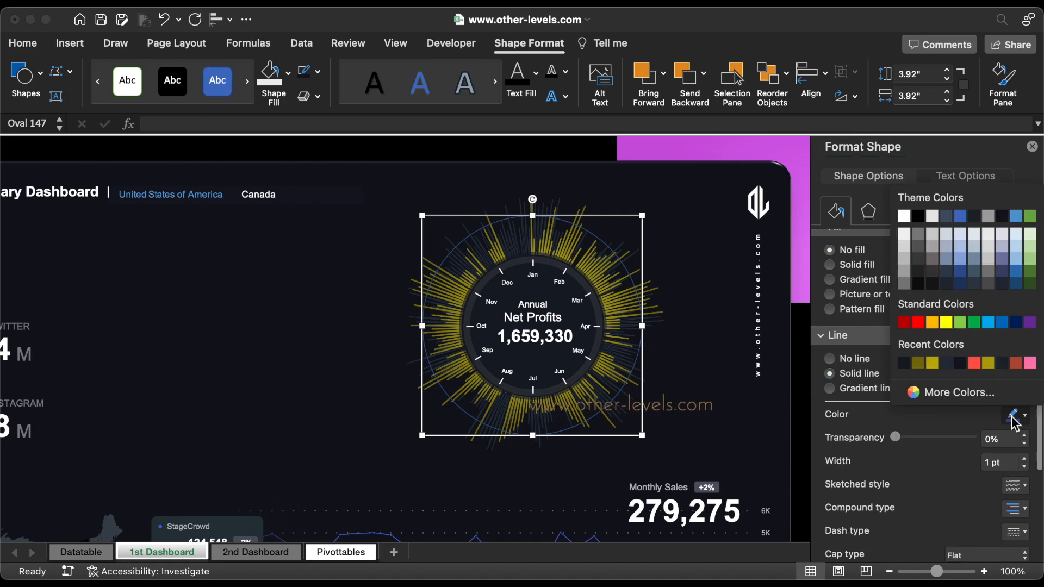
left_click(904, 280)
Step: Give the circle's outline 75% transparency, a 1.5 pt width and a dotted dash type
left_click_drag(896, 437, 952, 438)
left_click(1024, 458)
scroll(1026, 459, "down", 3)
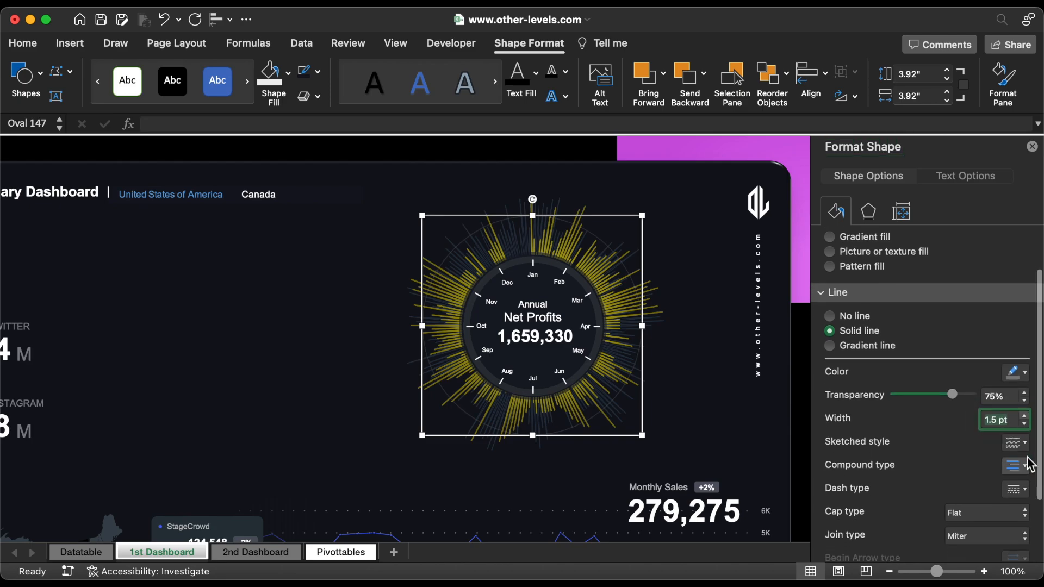
left_click(1025, 459)
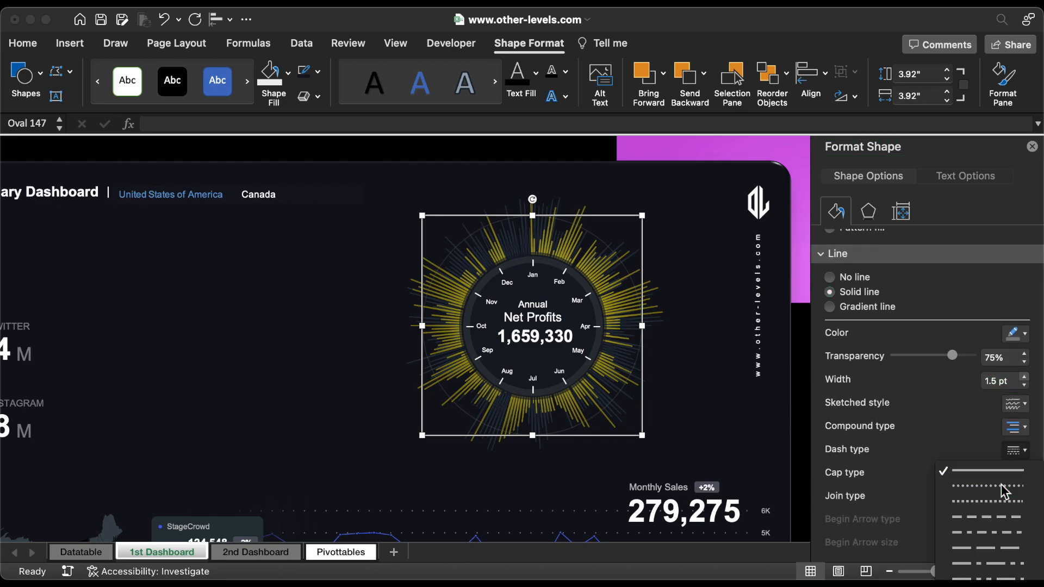
left_click(1006, 491)
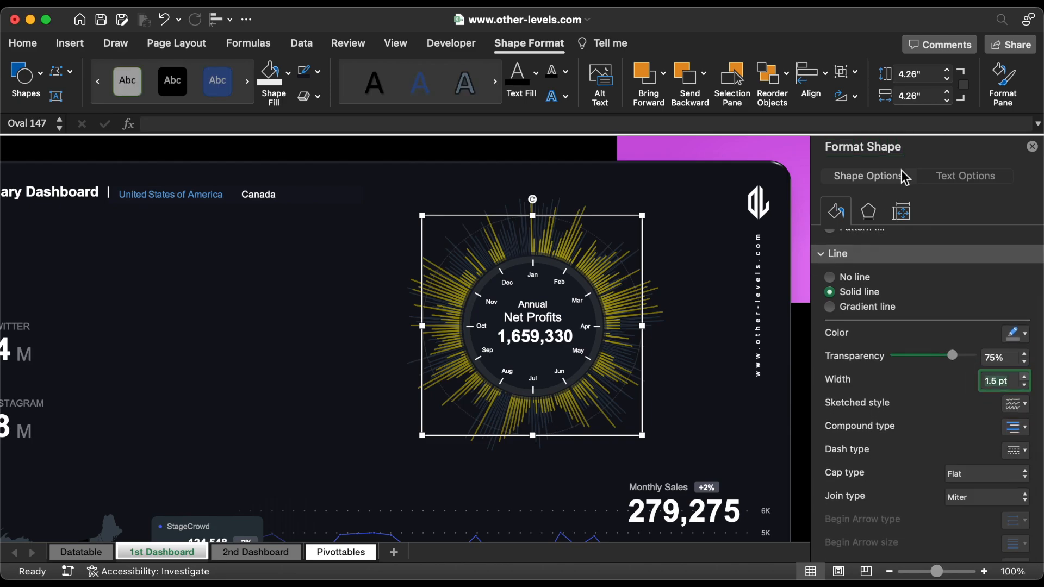
Step: Resize the dotted circle to 3.62 inches, and place it and a copy in the empty area beside the radial chart
left_click(927, 73)
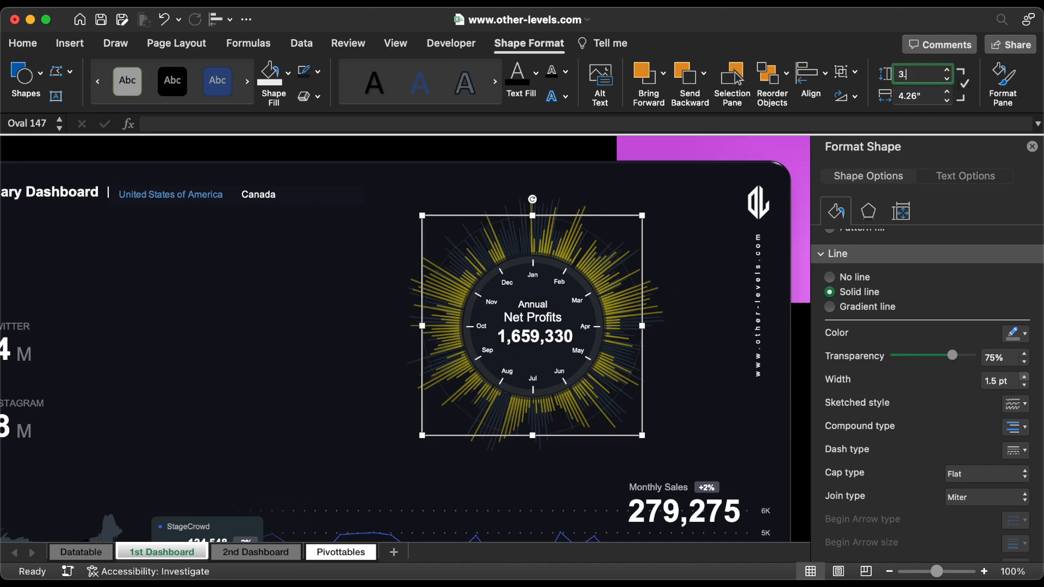
key("Return")
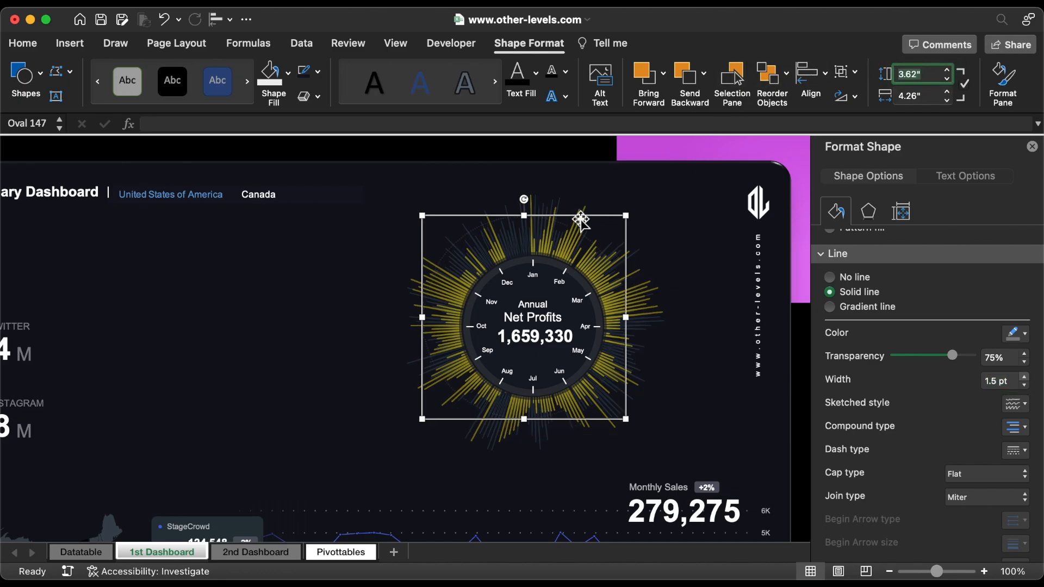
left_click_drag(580, 219, 360, 237)
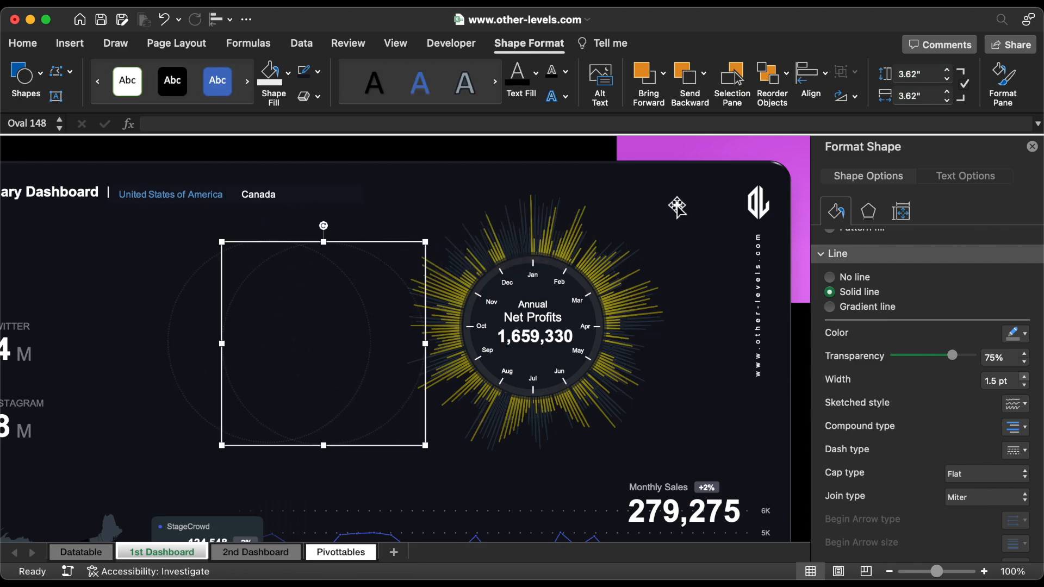
Step: Set the size of the copied dotted circle to 4.26 inches in height and width
left_click(930, 76)
type("4.2")
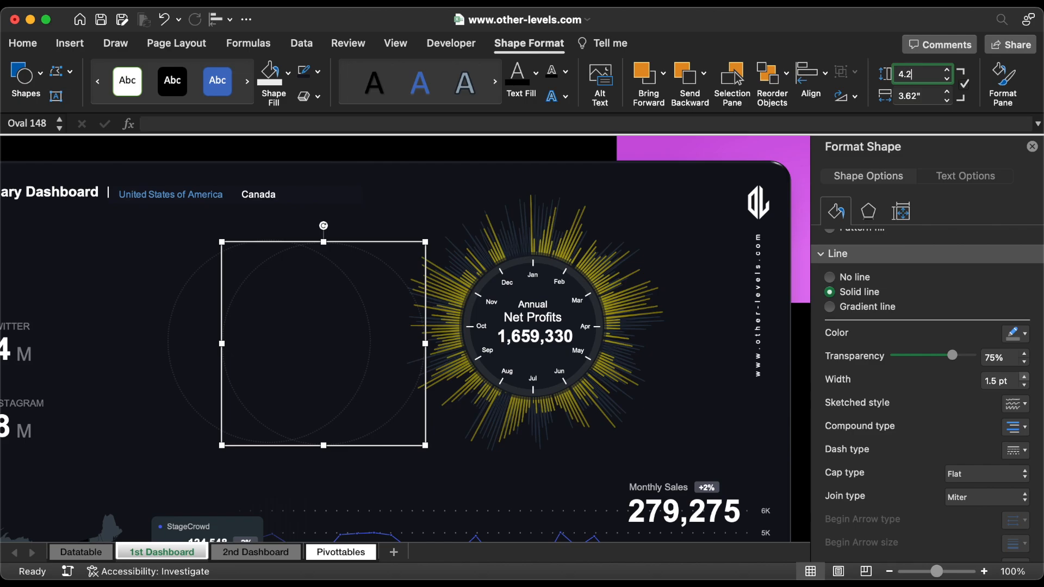
type("6")
key("Return")
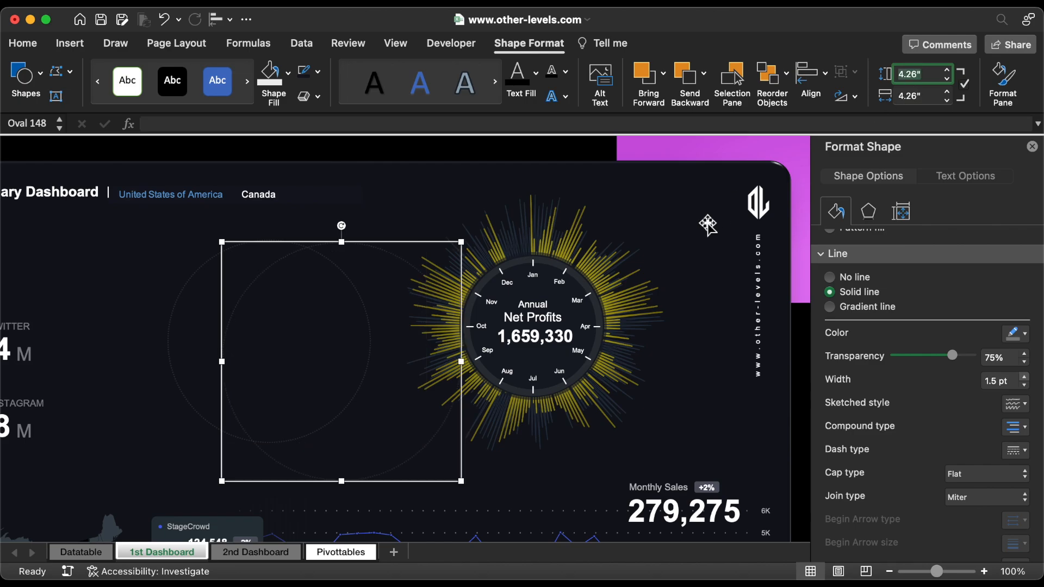
Step: Duplicate the 4.26-inch dotted circle and resize the new copy to 4.87 inches in height and width
left_click_drag(463, 458, 445, 438)
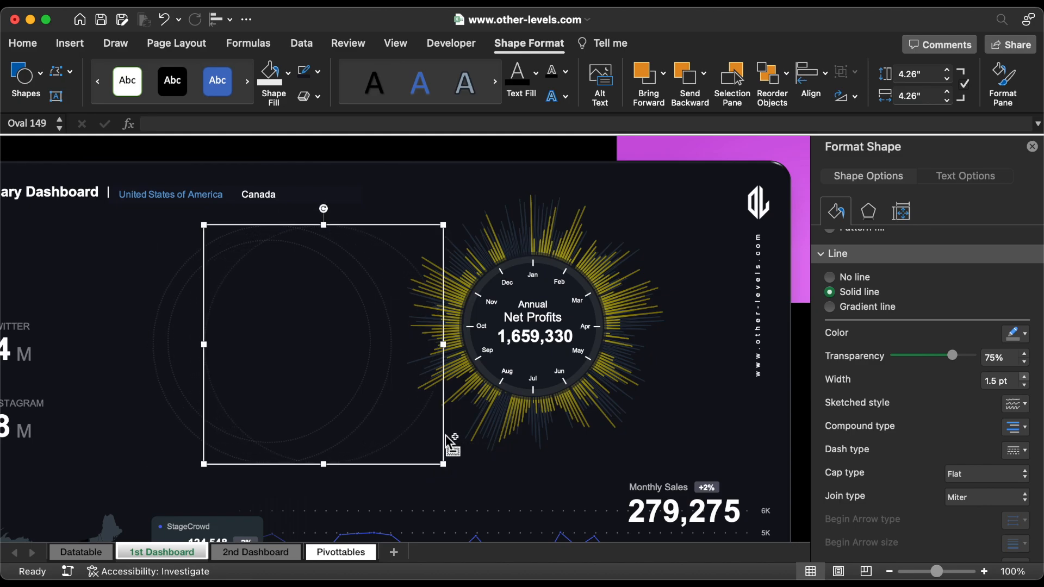
left_click(931, 75)
type("4.87")
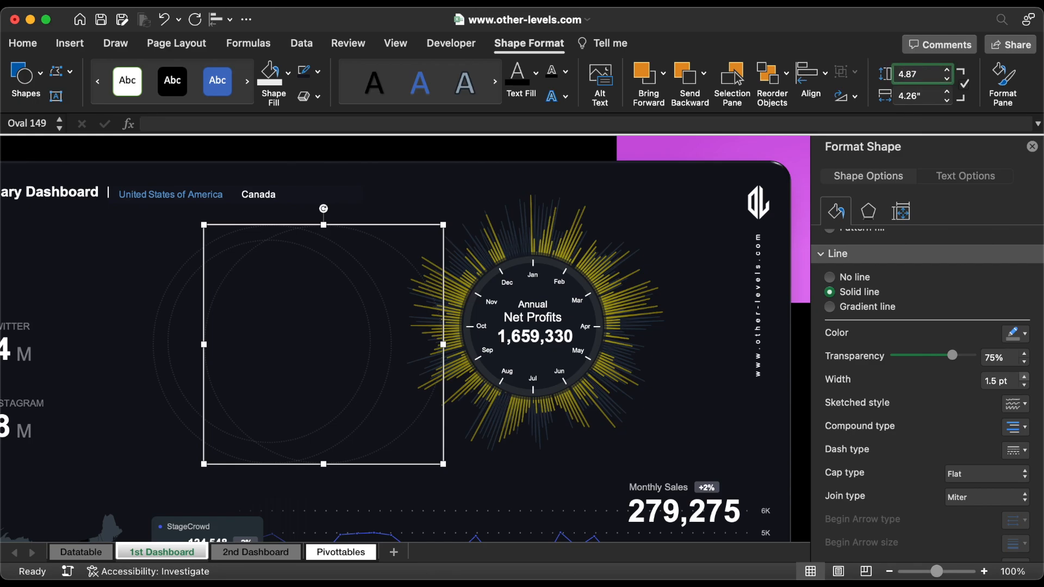
key("Return")
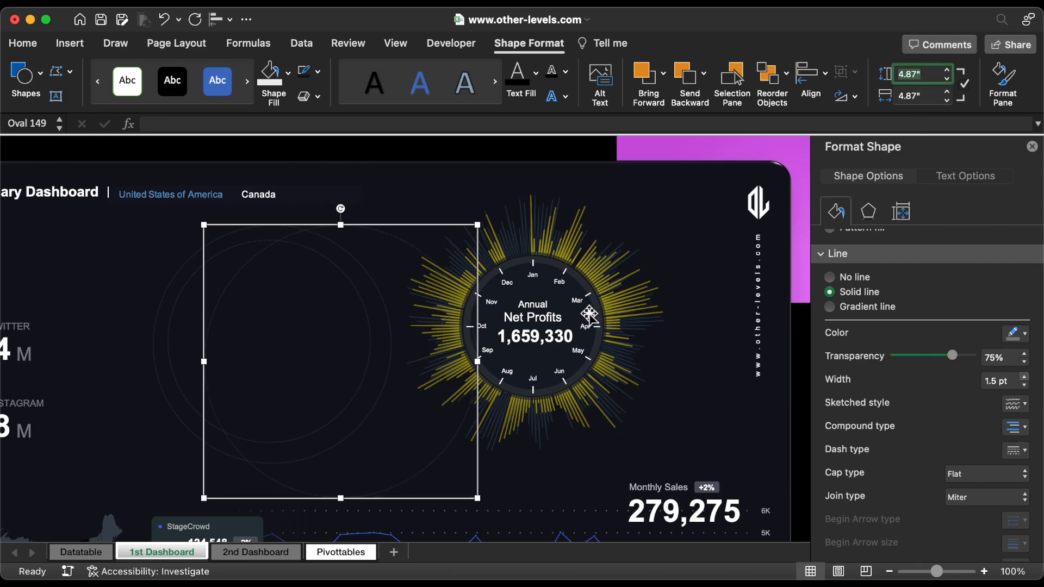
Step: Duplicate the 4.87-inch dotted circle, resize the copy to 5.49 inches in height and width, and raise its outline transparency to 79%
mouse_move(479, 397)
left_mouse_down()
mouse_move(410, 377)
mouse_move(465, 386)
left_mouse_up()
key("super+d")
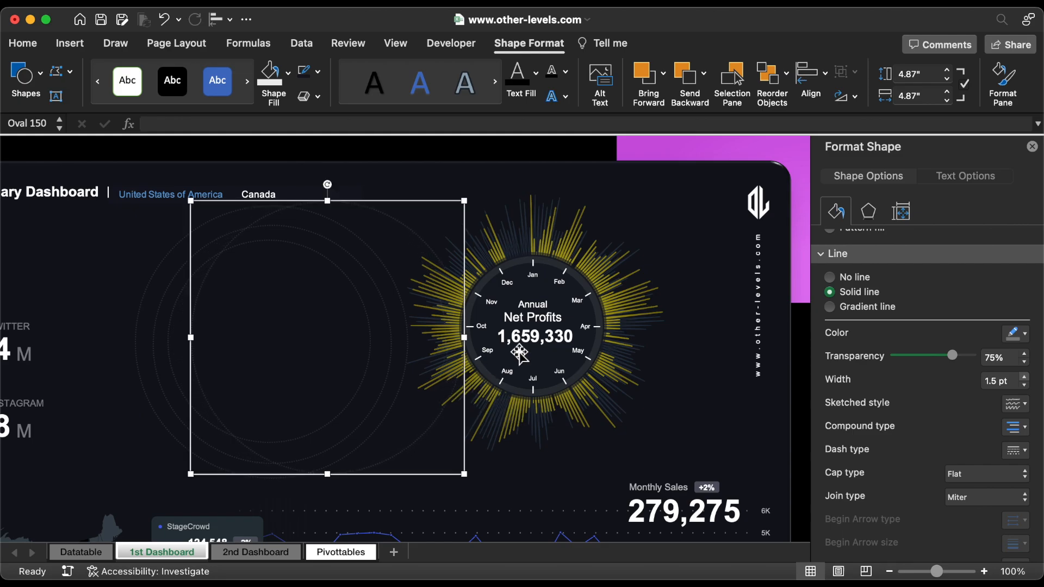
left_click(930, 77)
type("5")
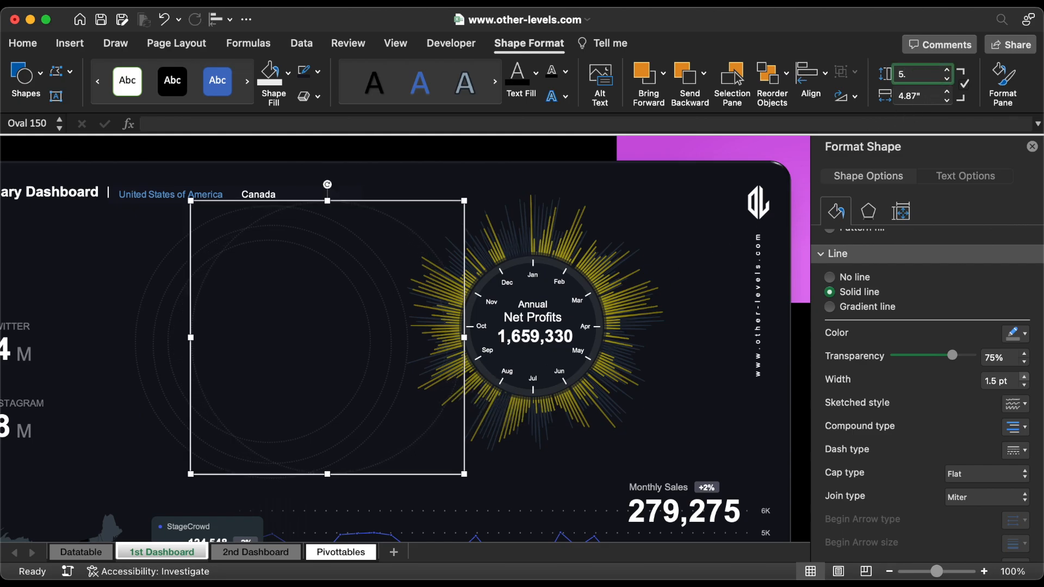
type(".49")
key("Return")
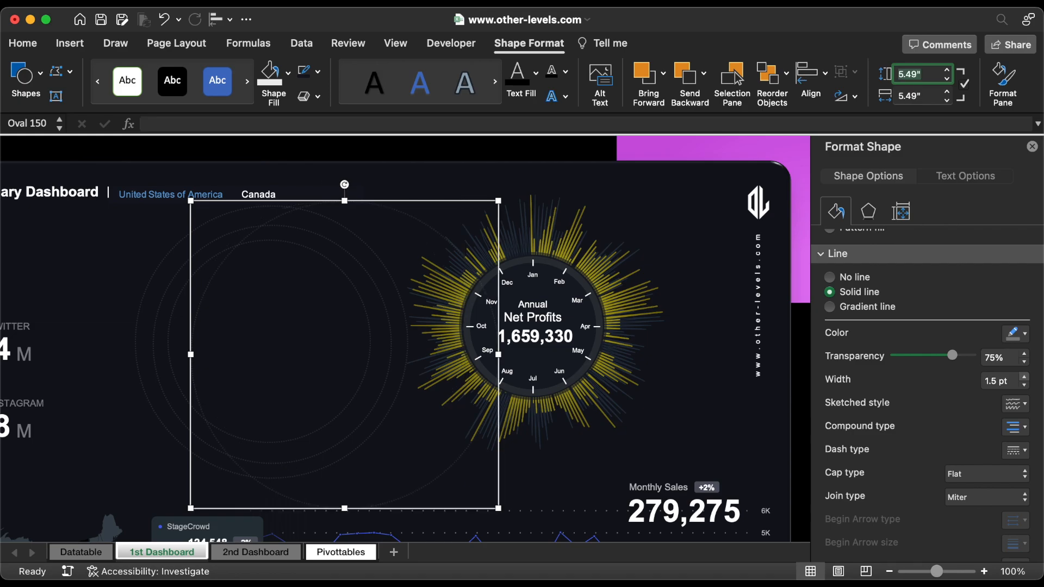
left_click(1024, 354)
left_click(1024, 354)
left_click(1025, 354)
left_click(1025, 353)
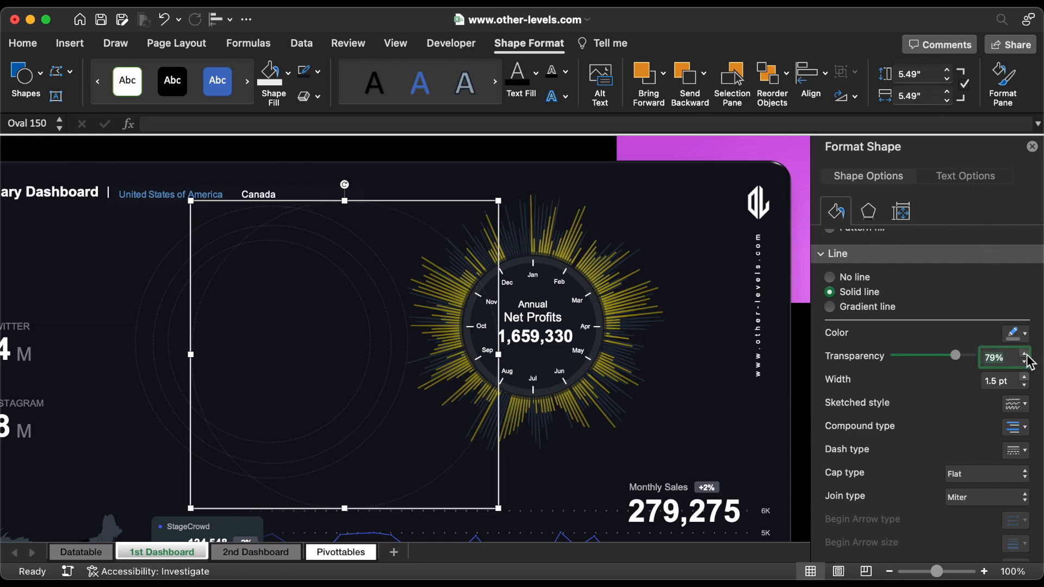
Step: Align all four dotted circles on a common center, both horizontally and vertically
left_click(275, 224, "shift")
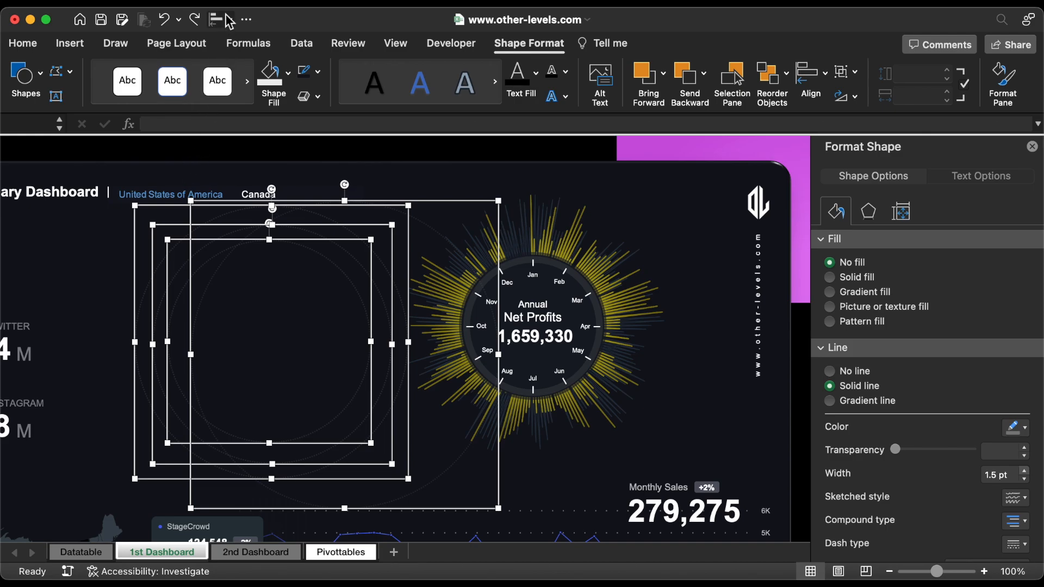
left_click(226, 20)
left_click(250, 75)
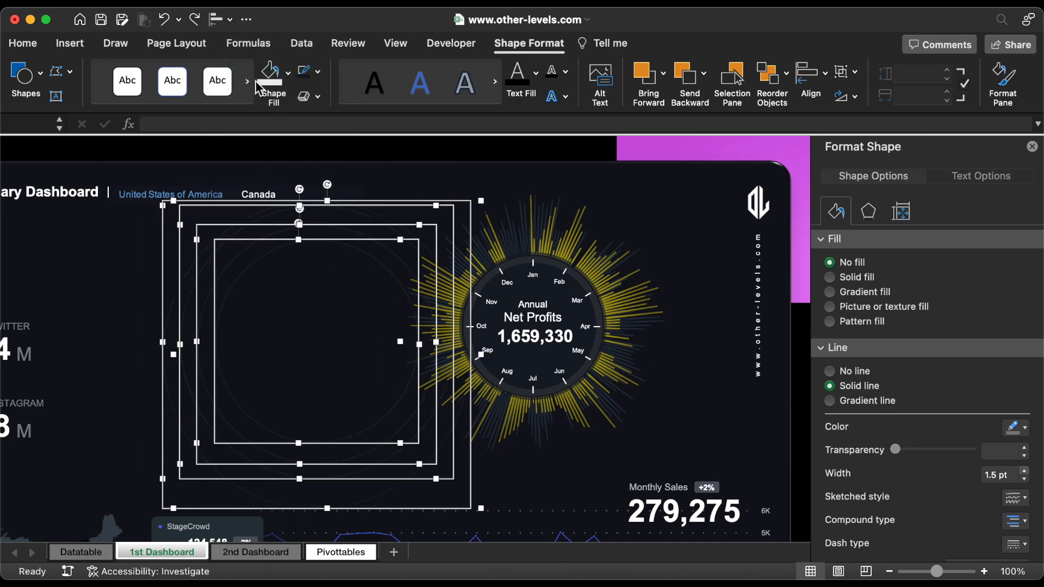
left_click(218, 21)
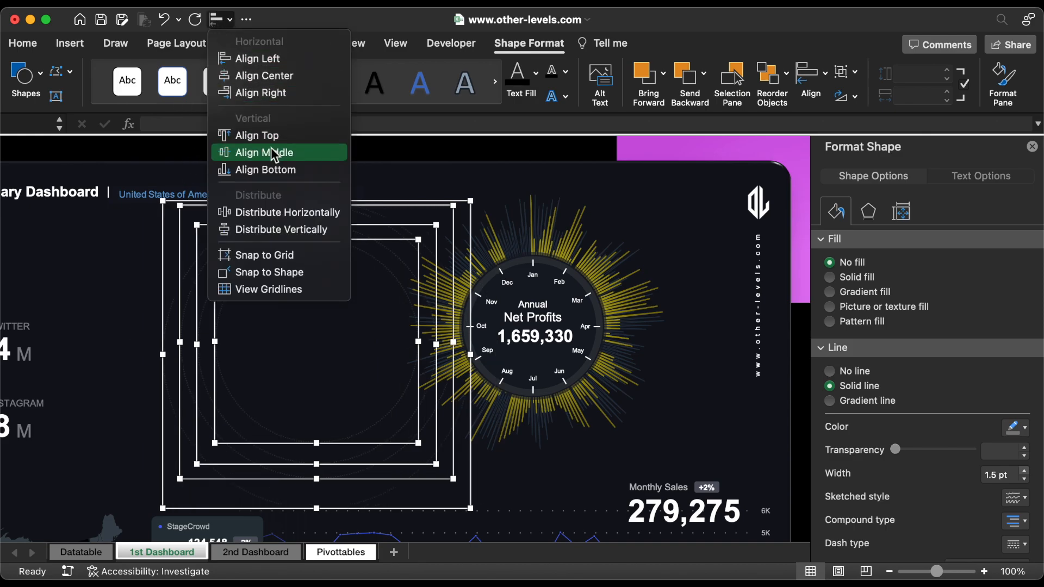
left_click(275, 154)
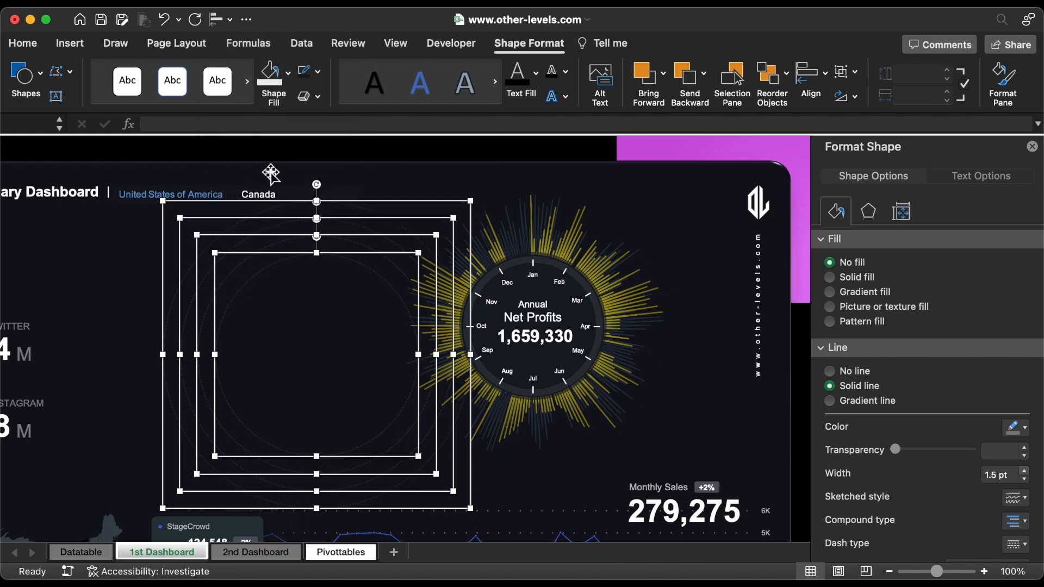
Step: Group the four concentric dotted circles and center the group over the Annual Net Profits radial chart
right_click(259, 256)
mouse_move(401, 325)
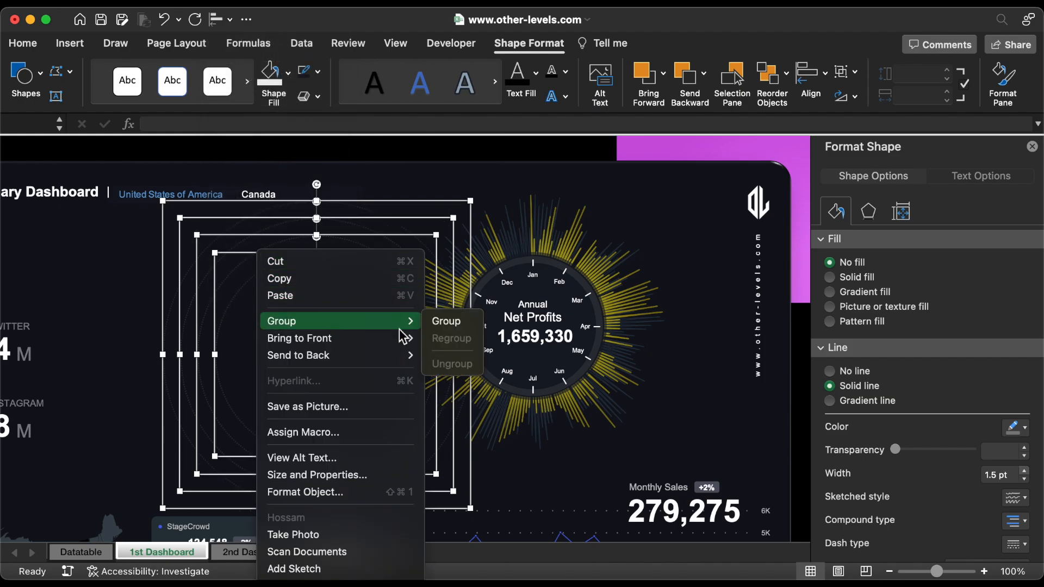
left_click(449, 328)
left_click_drag(447, 330, 661, 303)
Step: Send the radial chart's outer frame behind the other objects in the visual
right_click(700, 369)
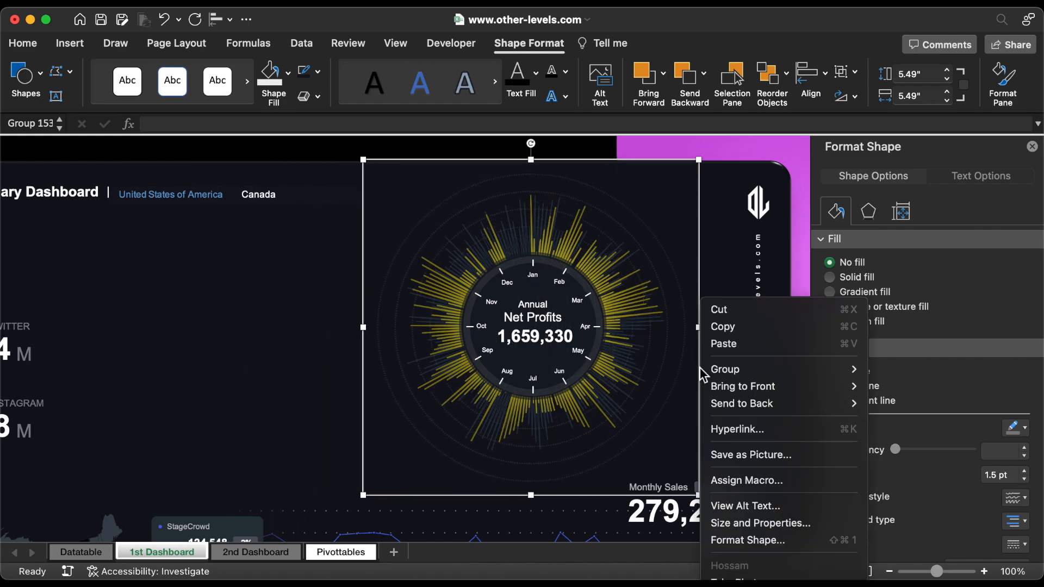
mouse_move(782, 403)
left_click(901, 404)
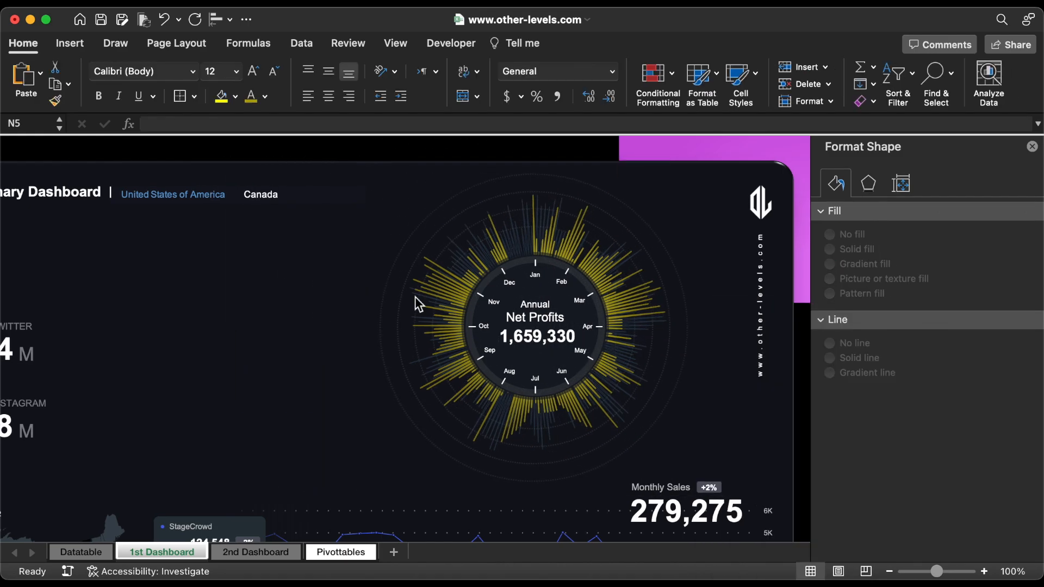
Step: Place copies of the Jan label above the chart's center, one per dotted ring, and label them 7K, 8K, 9K and 10K from the inside out
left_click(537, 276)
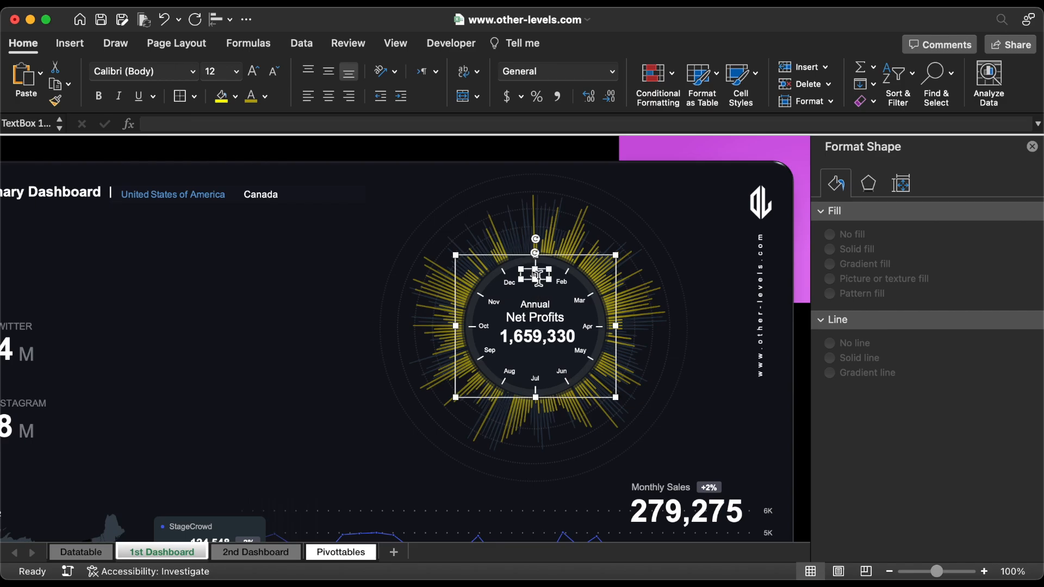
left_click(537, 276)
key("Up")
key("Up")
key("Up")
key("Up")
key("Up")
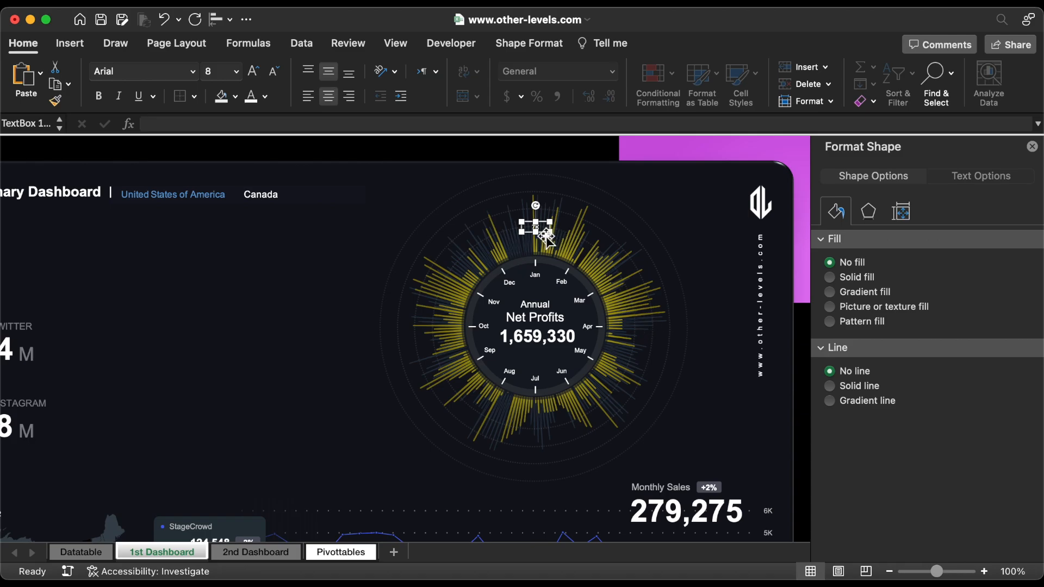
left_click_drag(546, 238, 546, 220)
left_click_drag(547, 213, 547, 198)
left_click_drag(545, 195, 546, 177)
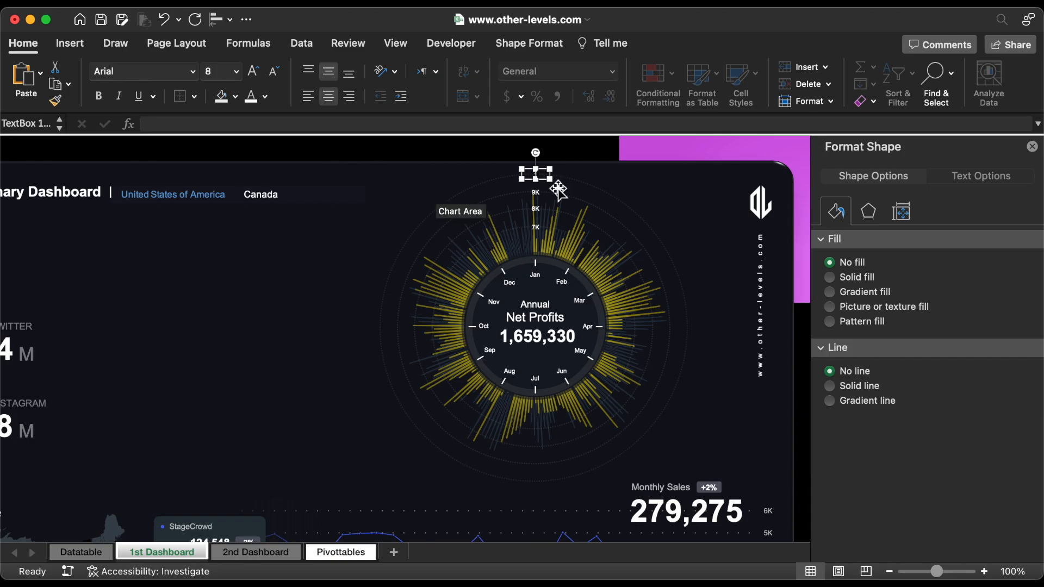
Step: Group the scale labels, dotted rings, radial charts, month ring, title and profit total into one Annual Net Profits visual
left_click(536, 193, "shift")
left_click(537, 210, "shift")
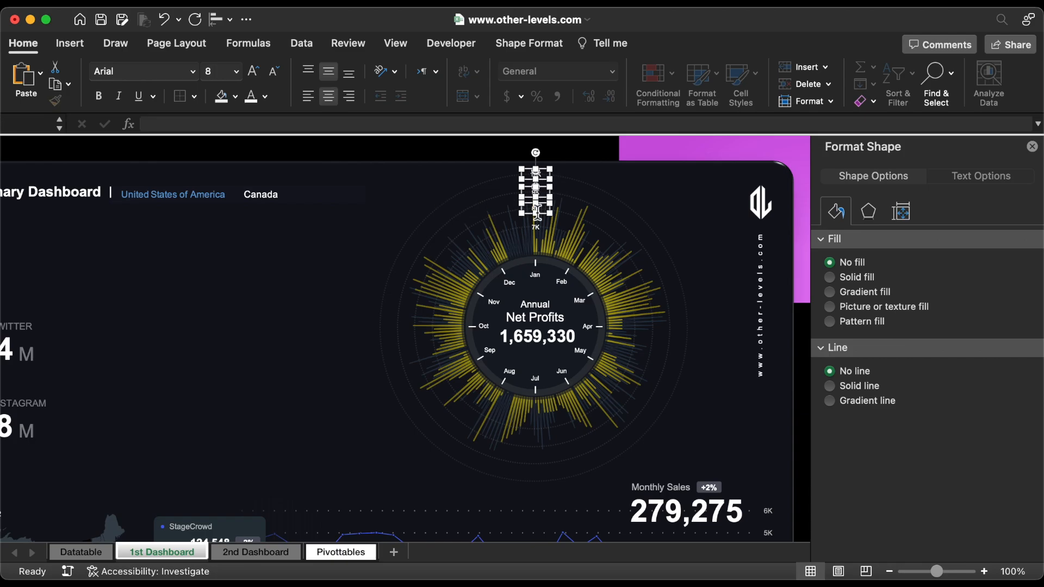
left_click(539, 228, "shift")
left_click(608, 196, "shift")
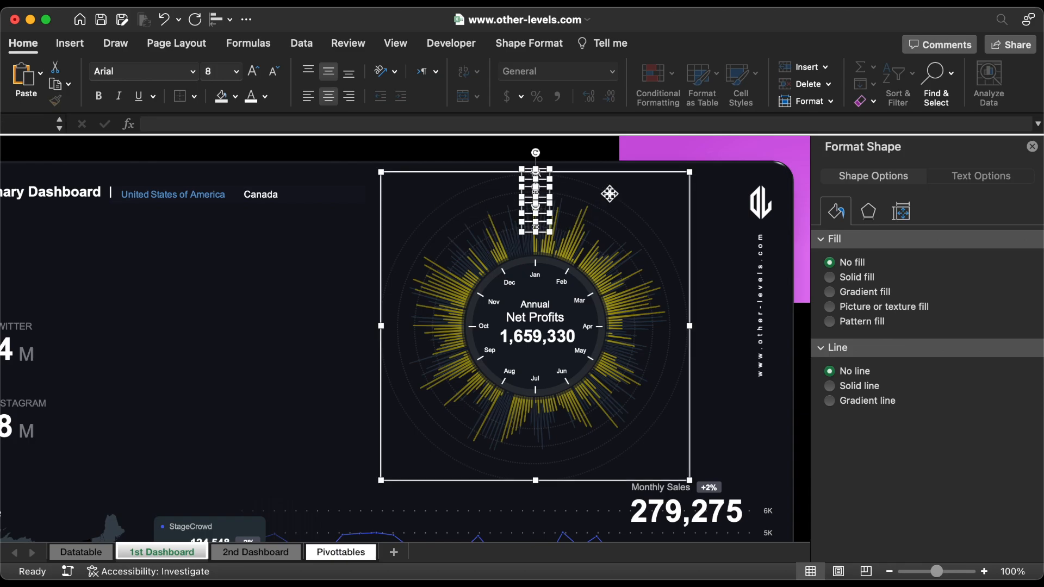
left_click(539, 263, "shift")
left_click(539, 276, "shift")
left_click(536, 309, "shift")
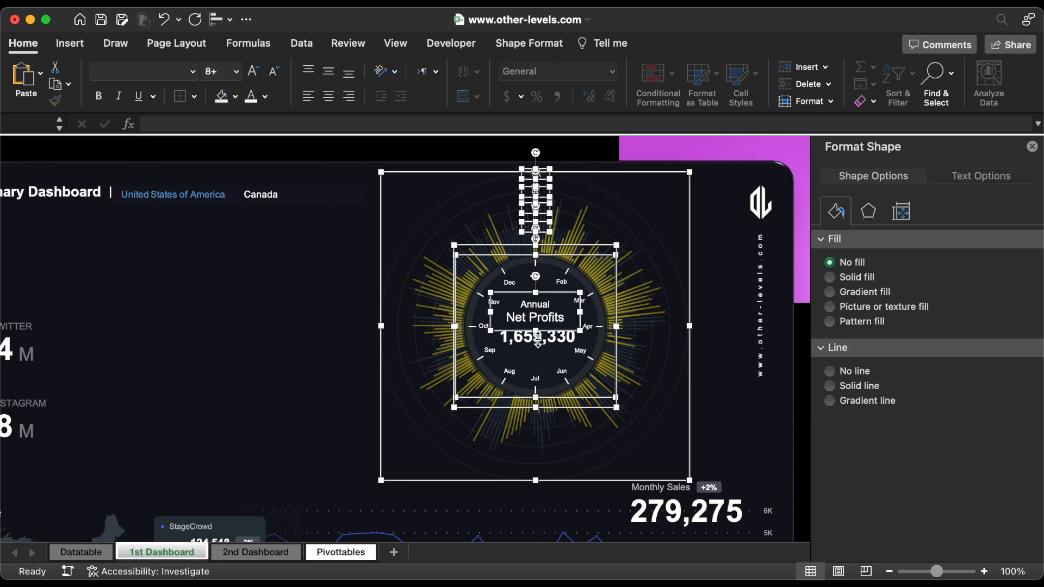
left_click(537, 341, "shift")
right_click(542, 198)
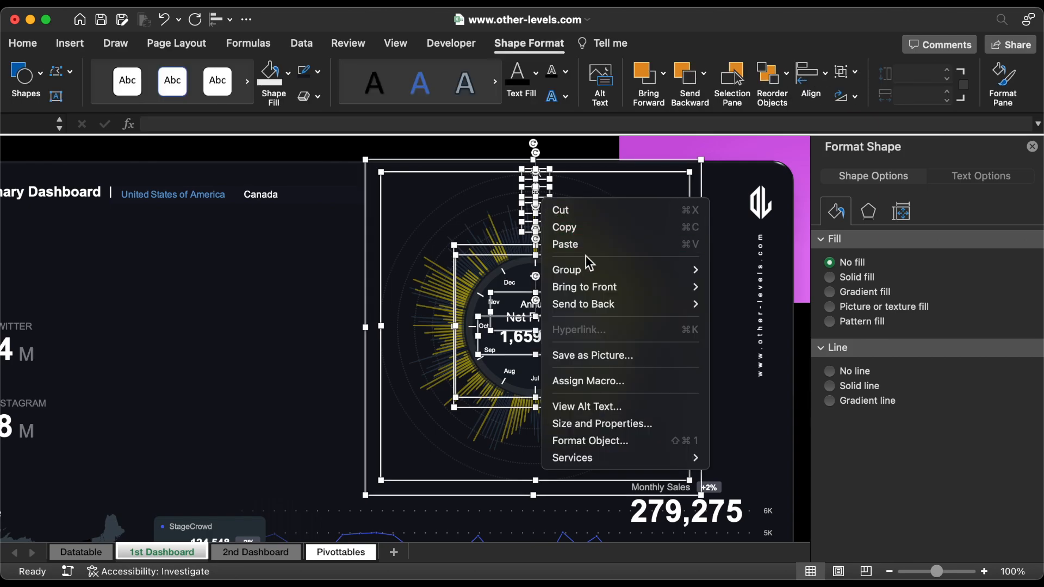
mouse_move(631, 270)
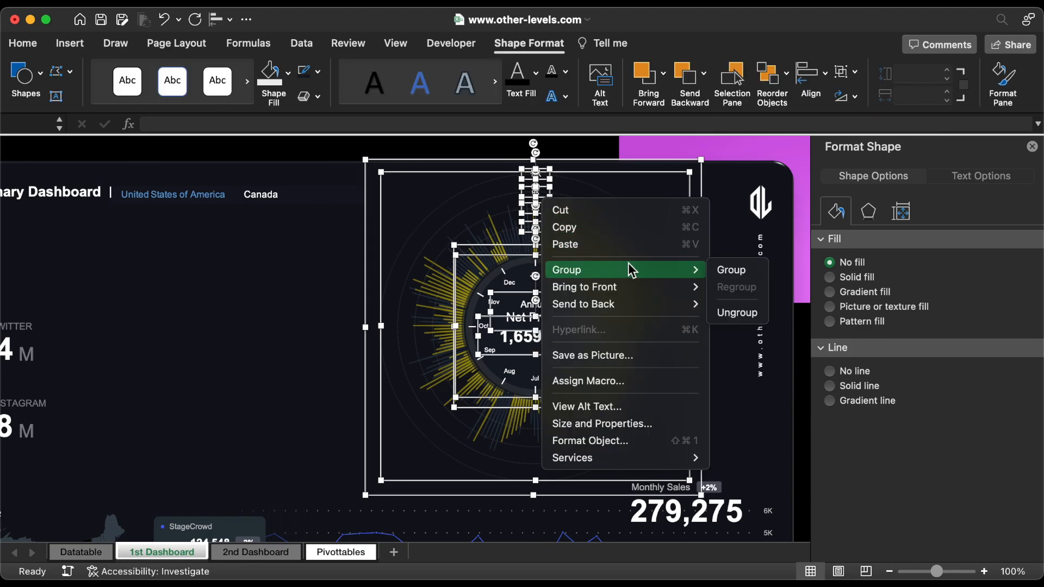
left_click(728, 266)
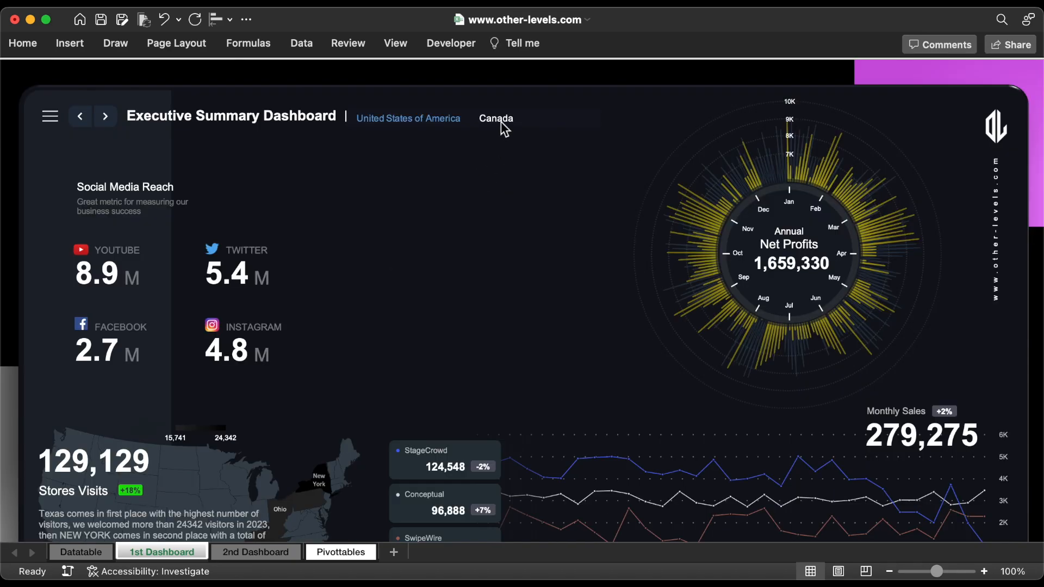
Step: Copy the Social Media Reach heading and description into the empty area beside the radial visual, spacing the copied description below its heading
left_click(503, 121)
left_click(424, 119)
left_click(139, 187)
left_click(110, 220, "shift")
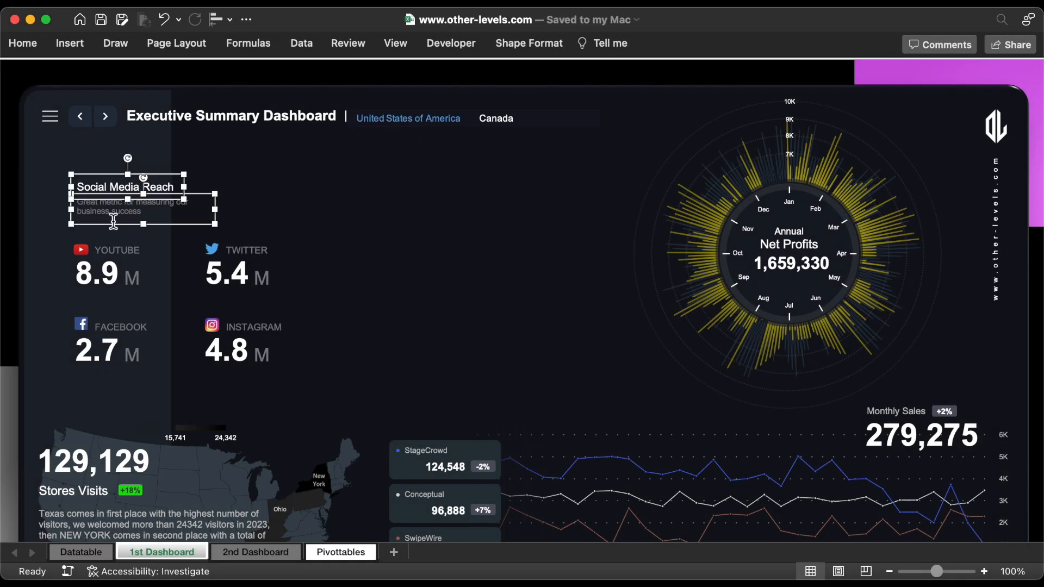
left_click_drag(115, 225, 429, 213)
left_click(514, 186)
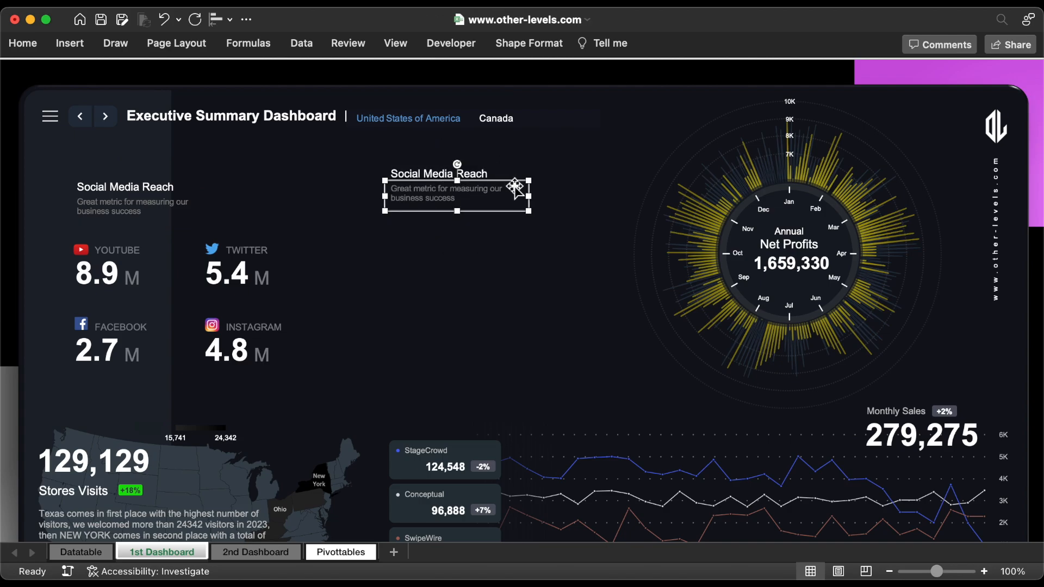
left_click_drag(513, 183, 512, 197)
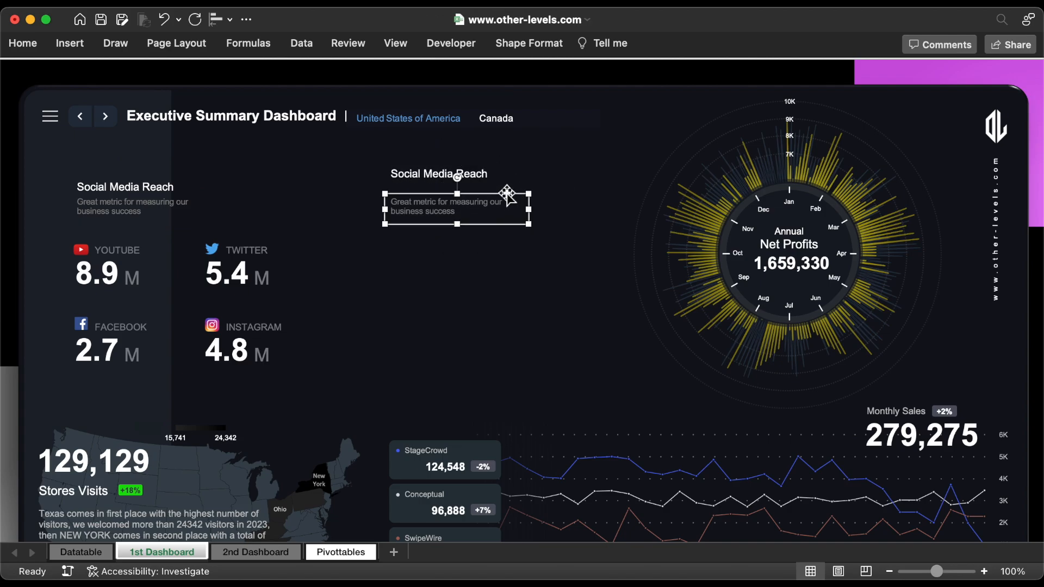
Step: Retitle the copied heading "Retained Earnings" and its description "The cumulative net earnings or profits of the company after accounting for dividend payments."
left_click(457, 172)
triple_click(484, 179)
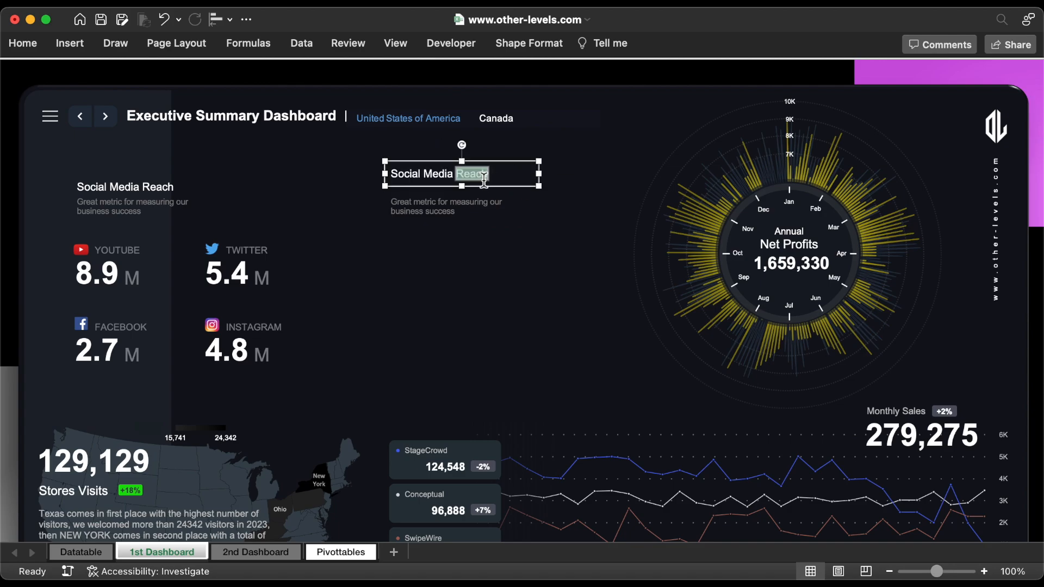
type("Retained Earnings")
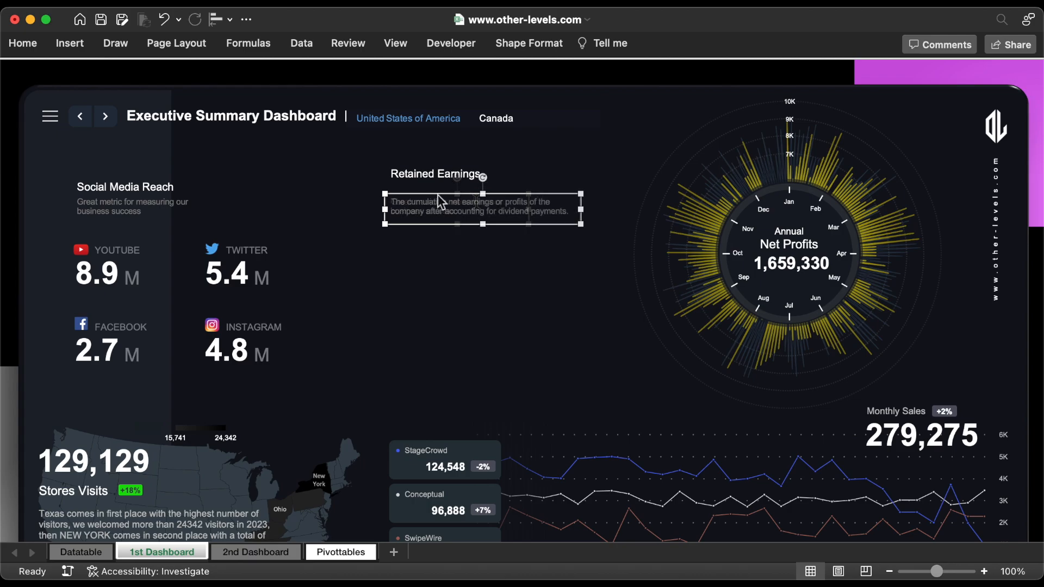
Step: Move the Retained Earnings heading and description closer together, and shift both up and slightly right beneath the country names
left_click_drag(438, 204, 437, 195)
left_click(428, 173, "shift")
key("Up")
key("Up")
key("Up")
key("Right")
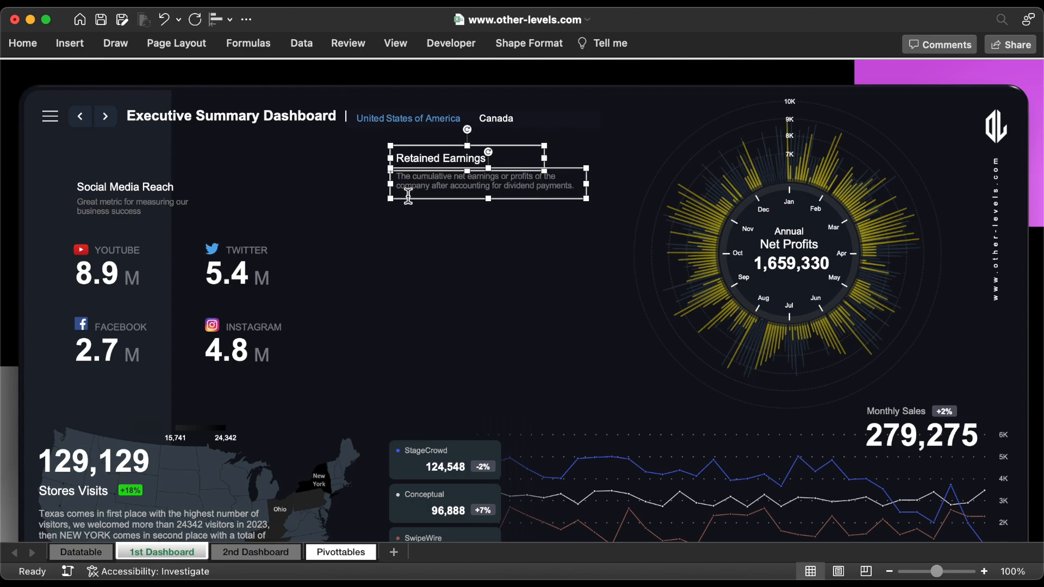
key("Escape")
Step: On the Pivottables sheet, list 30% Business investments, 15% Increasing production capacity and 10% Advertising strategy in DA9:DB11, and select CZ9 for the first amount
left_click(342, 552)
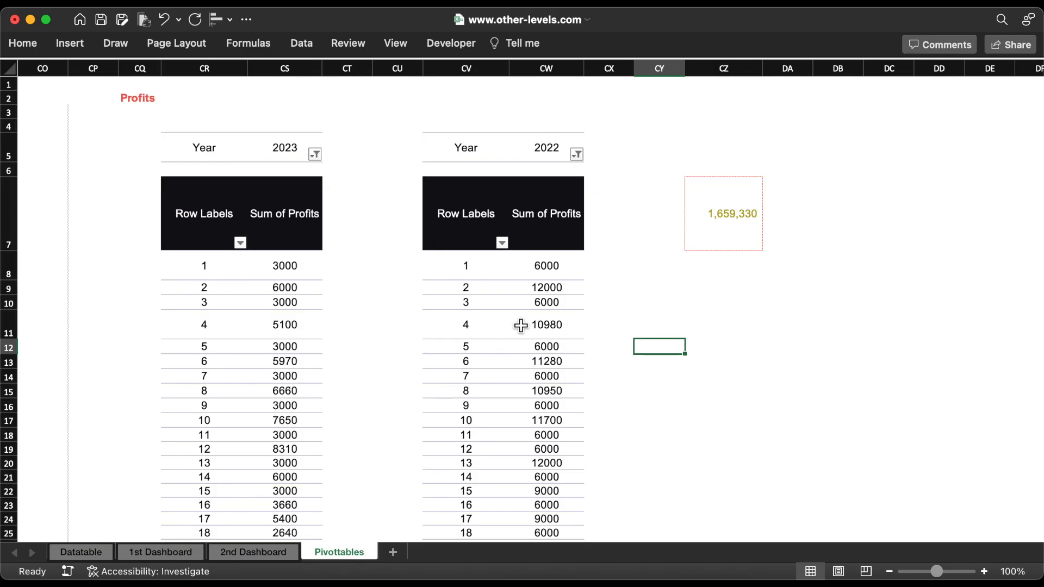
scroll(519, 326, "right", 3)
scroll(521, 325, "right", 3)
left_click(530, 294)
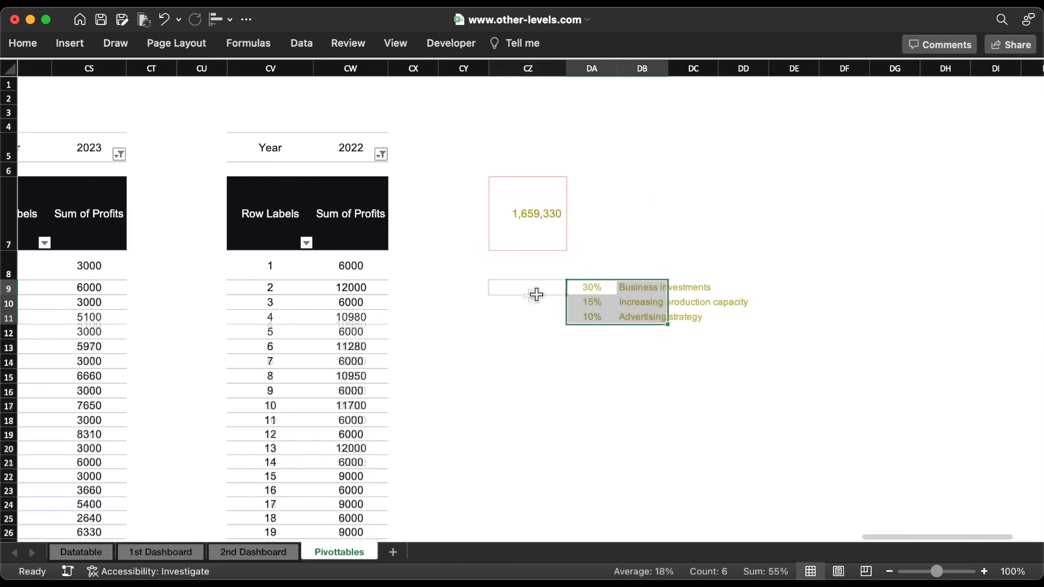
left_click(535, 292)
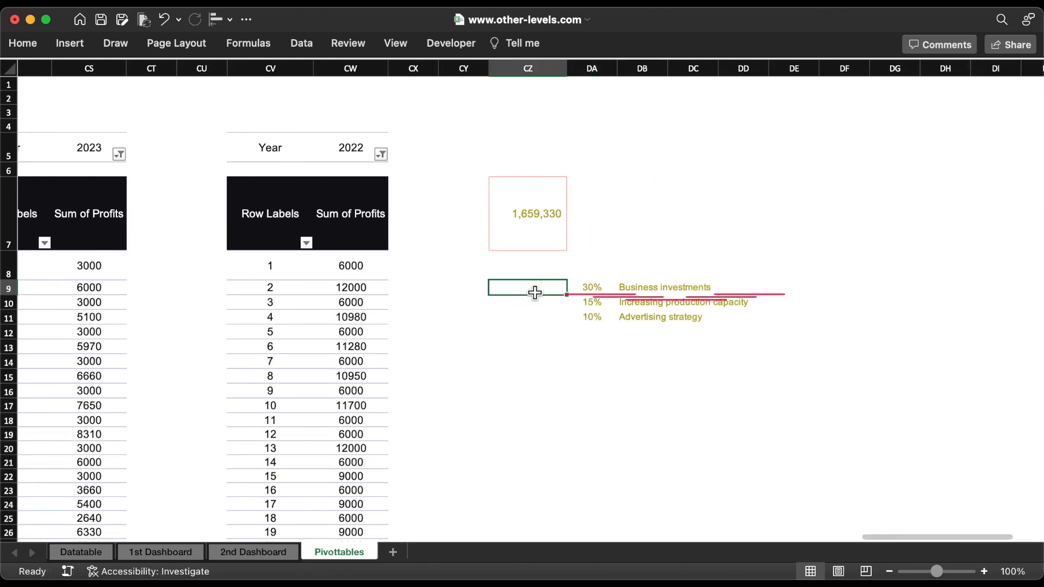
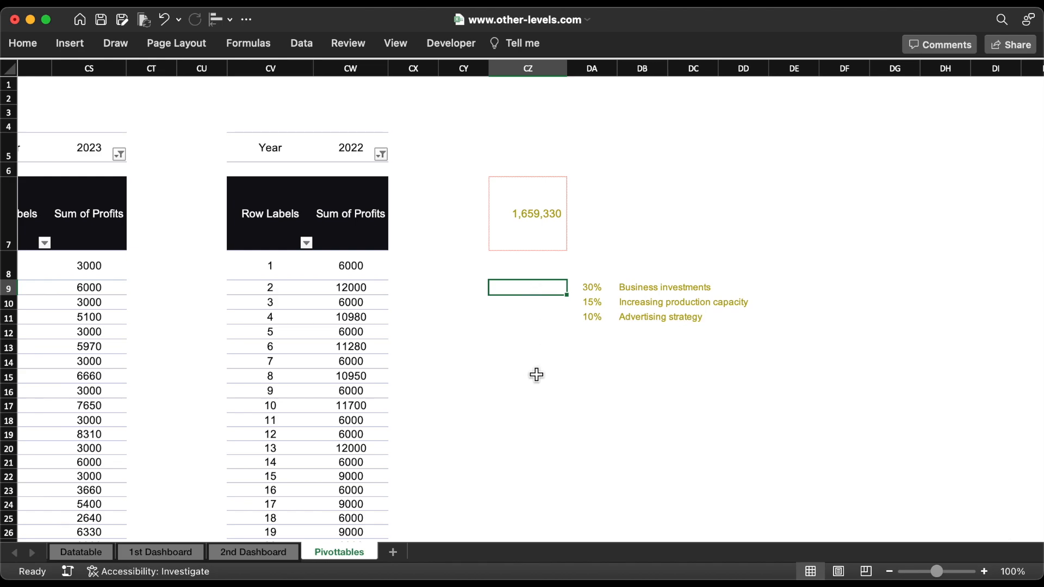
Step: Calculate each allocation in CZ9:CZ11 by multiplying the fixed profit total $CZ$7 by its percentage, starting with DA9
type("=")
left_click(524, 233)
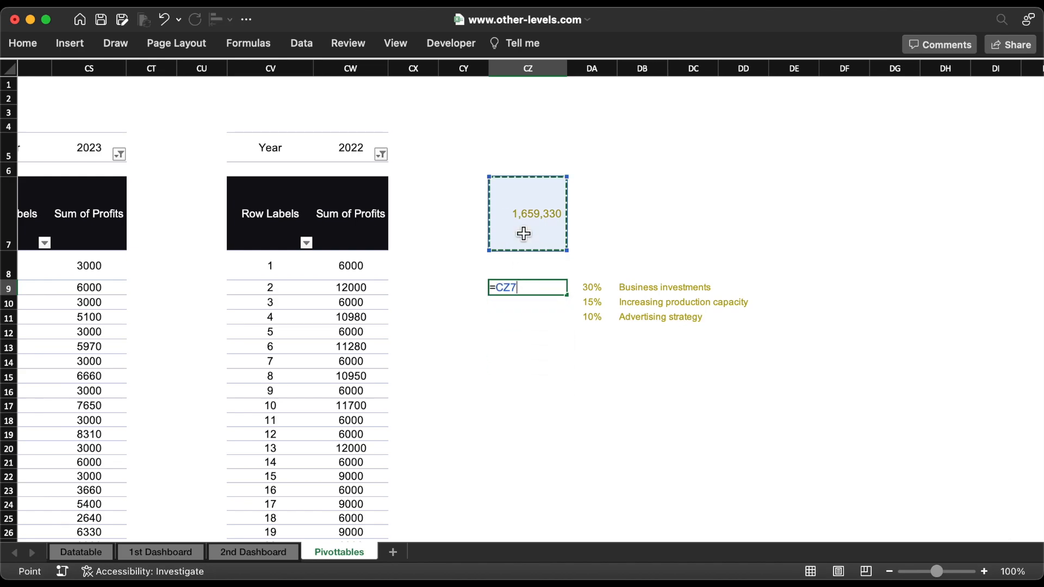
type("*")
left_click(596, 285)
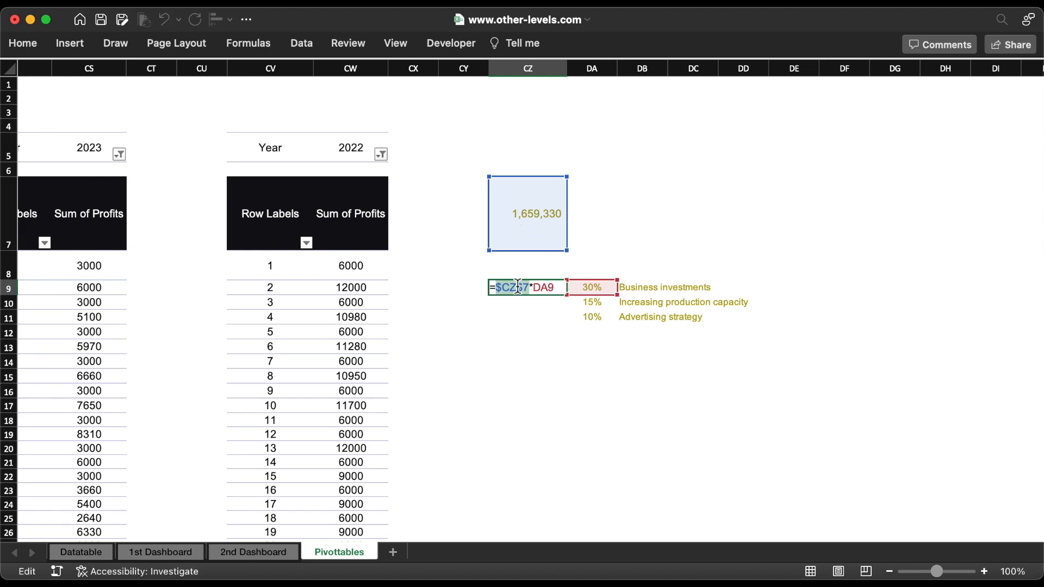
key("Return")
double_click(568, 299)
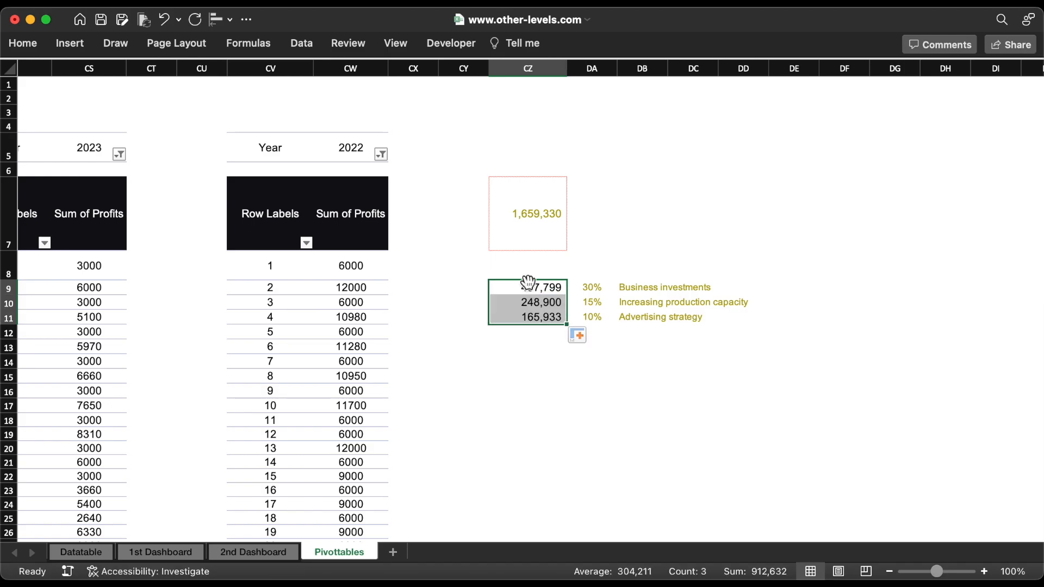
Step: Apply the custom number format #,##0,"K" to the amounts in CZ9:CZ11
left_click(24, 44)
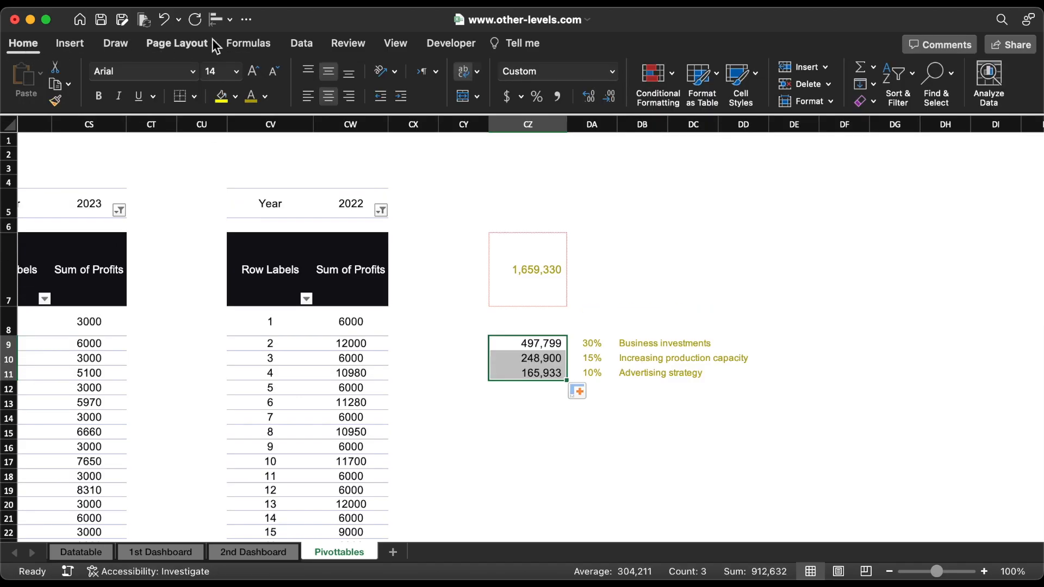
left_click(612, 71)
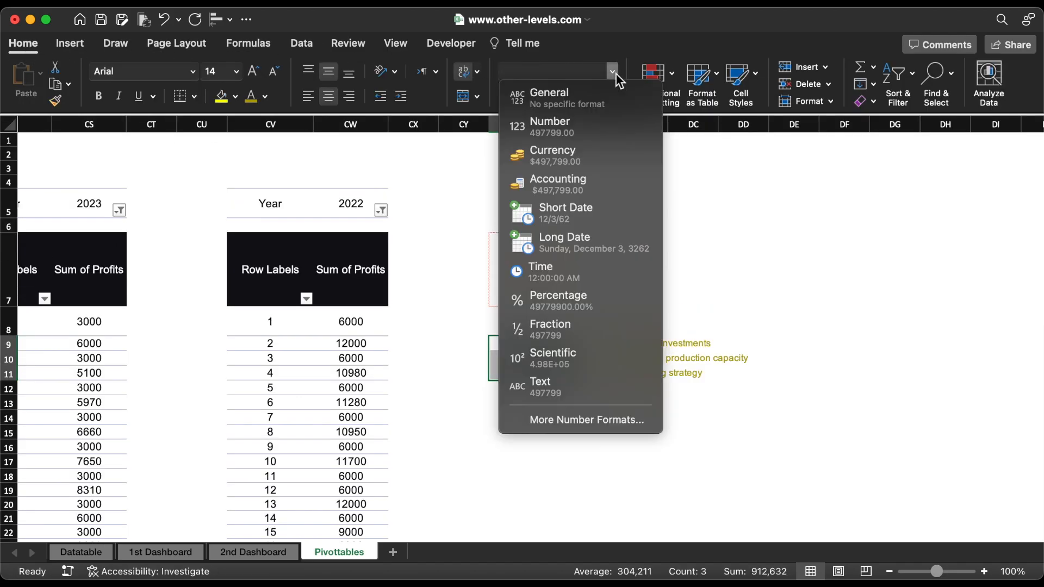
left_click(593, 419)
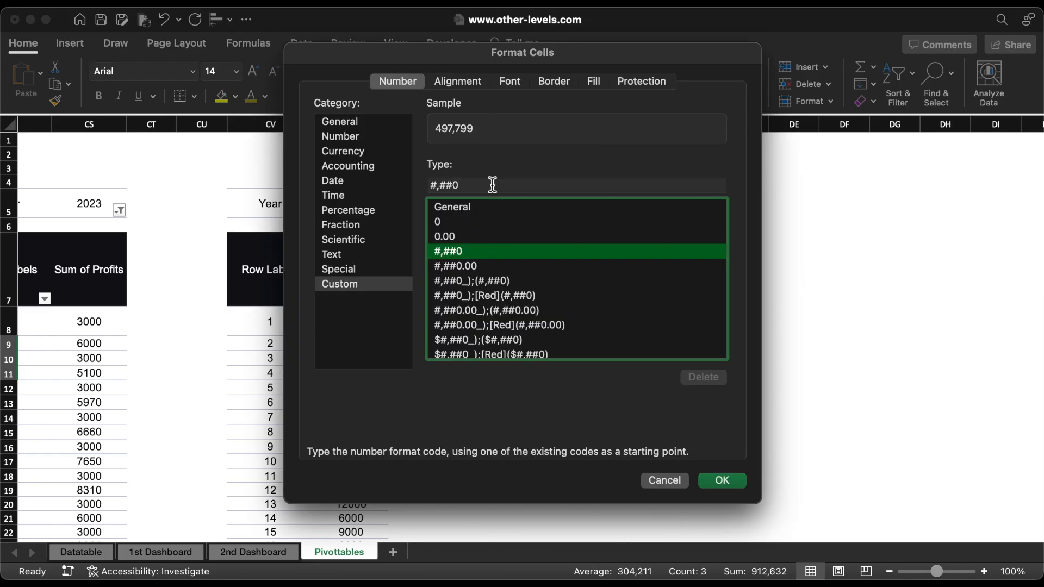
left_click(492, 185)
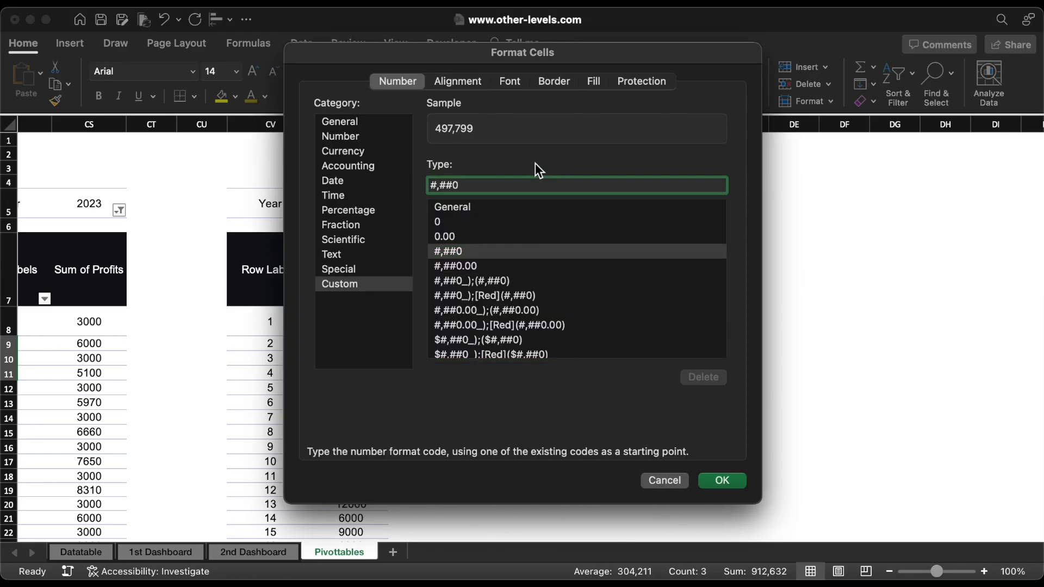
type(",\"K")
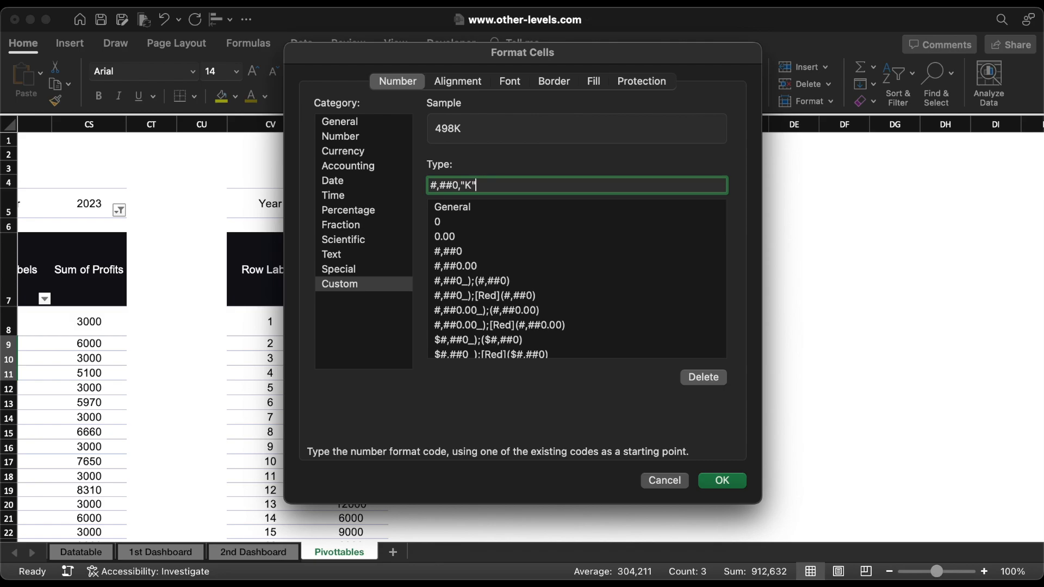
key("Return")
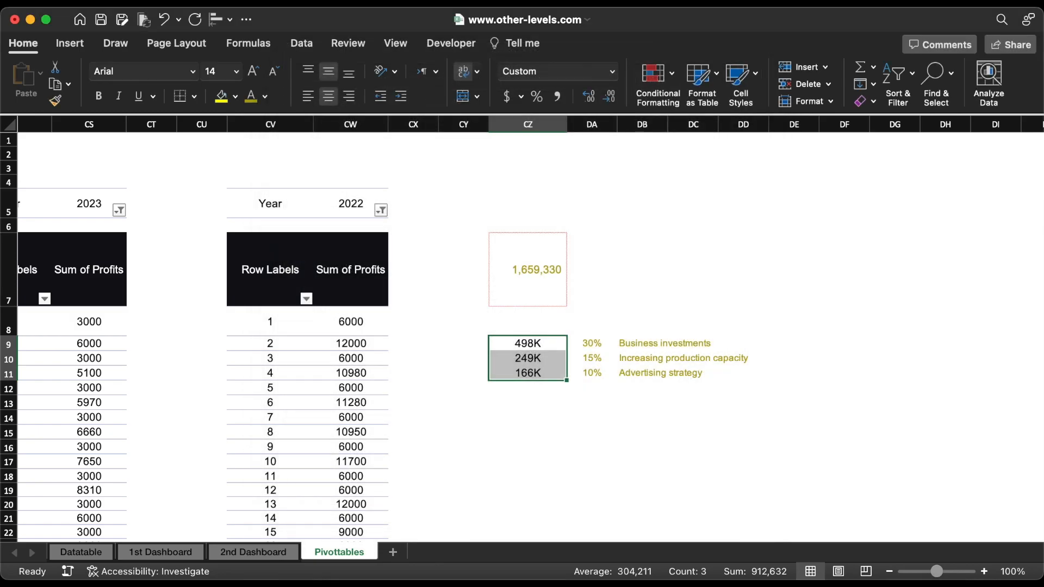
Step: On the 1st Dashboard sheet, place three copies of the Monthly Sales +2% badge in a column beneath the Retained Earnings description
left_click(161, 552)
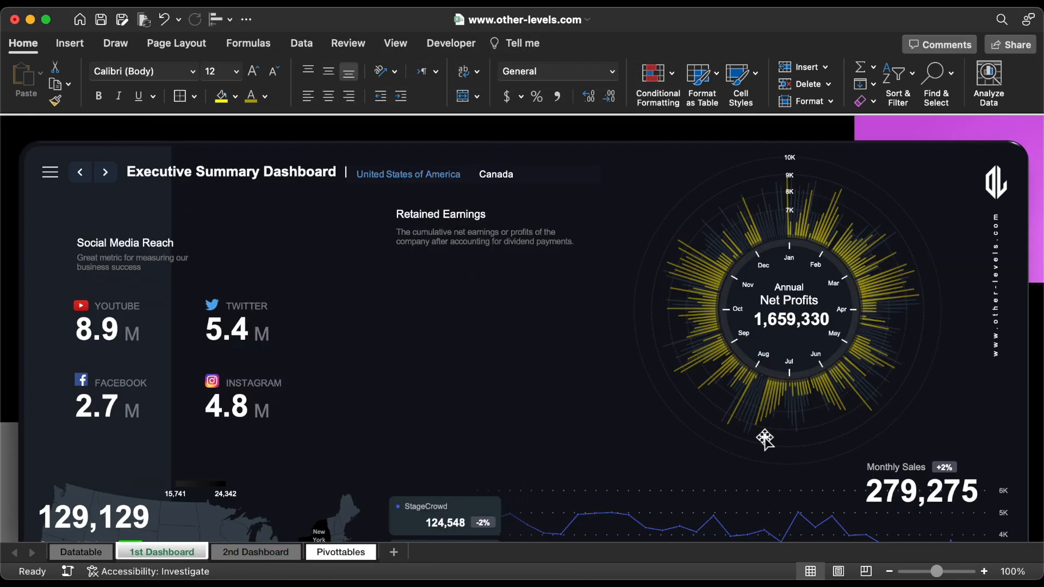
left_click(962, 466)
left_click_drag(959, 464, 435, 394)
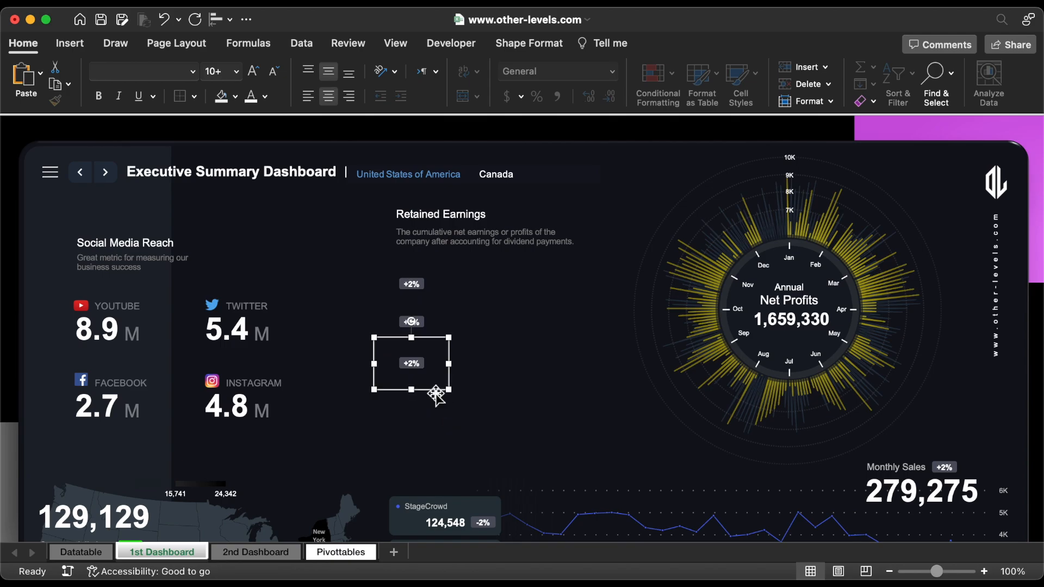
Step: Duplicate the Retained Earnings heading and description beside each of the three badges, and align the badges with their headings
left_click(426, 237)
left_click(419, 213, "shift")
key("super+d")
left_click_drag(424, 239, 451, 294)
left_click_drag(459, 271, 461, 332)
key("super+d")
left_click(415, 368)
mouse_move(415, 368)
left_mouse_down()
mouse_move(418, 405)
mouse_move(413, 356)
left_mouse_up()
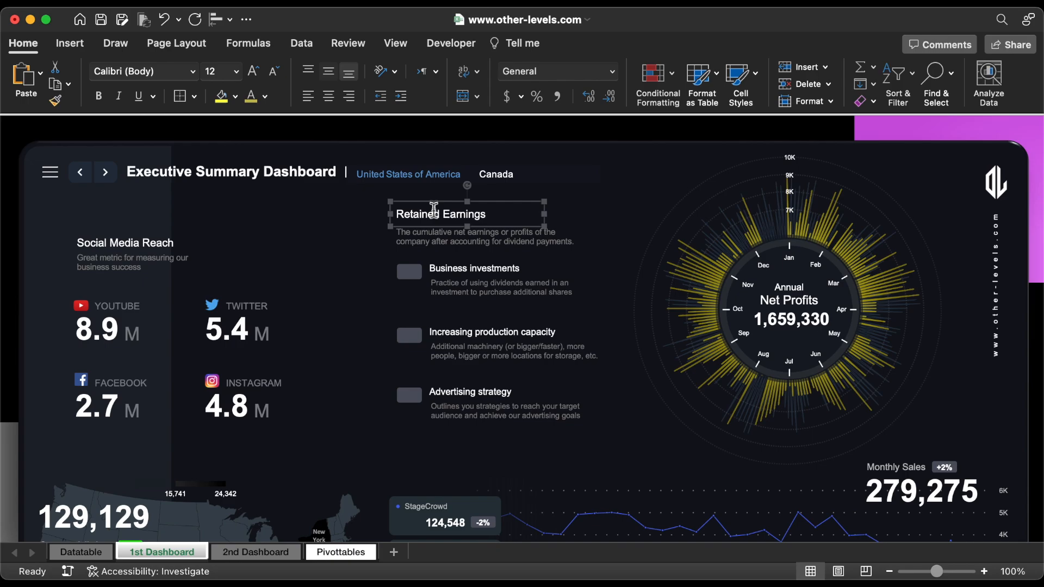
Step: Duplicate the Retained Earnings heading and move the copy down over the Business investments badge
left_click(434, 205)
key("super+d")
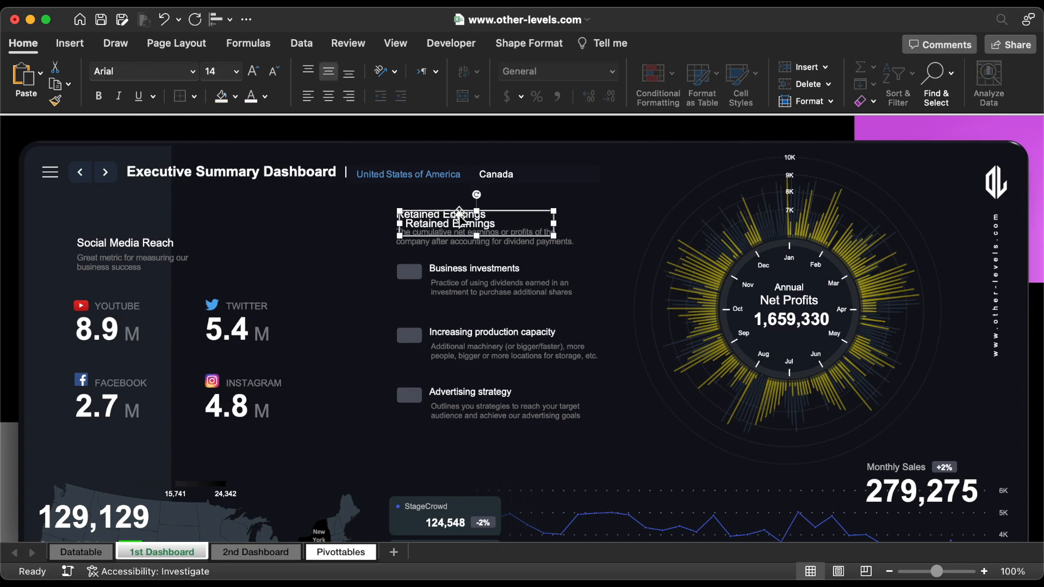
left_click_drag(459, 216, 417, 267)
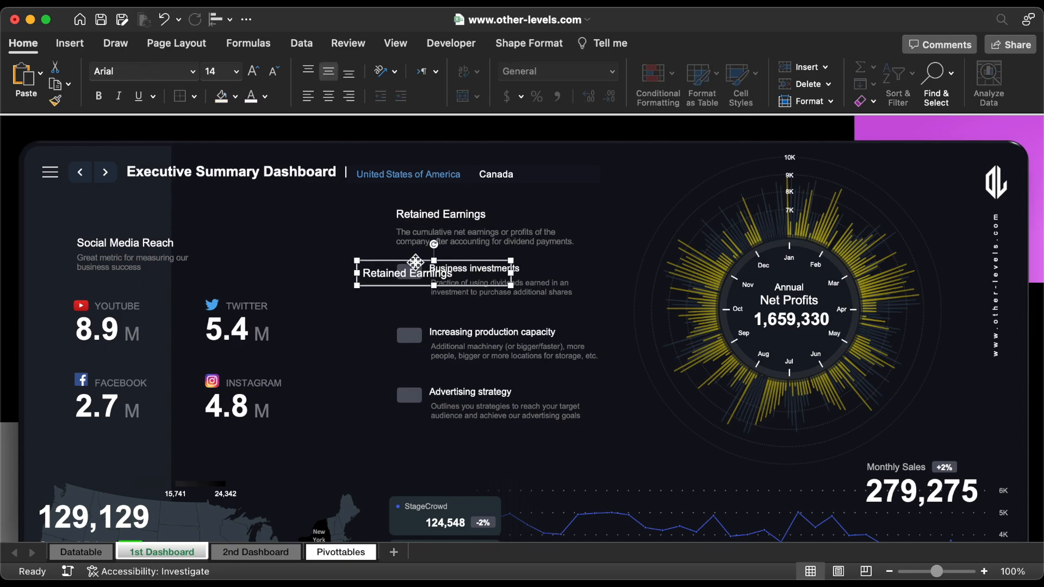
Step: Show the formula bar, clear the copied heading's text, and link the text box to cell DA9 on the Pivottables sheet
left_click(396, 43)
left_click(441, 72)
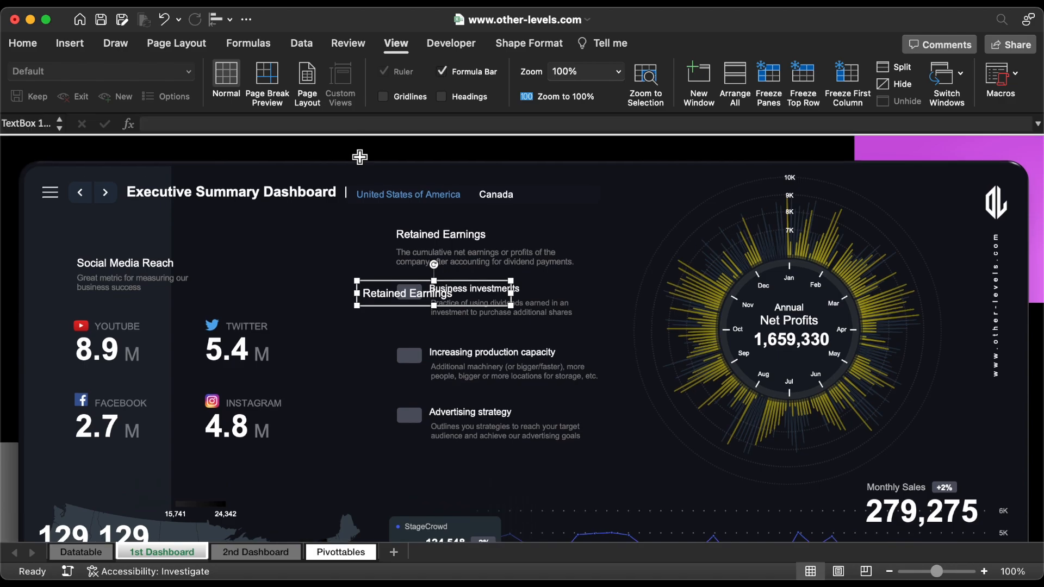
key("super+a")
key("BackSpace")
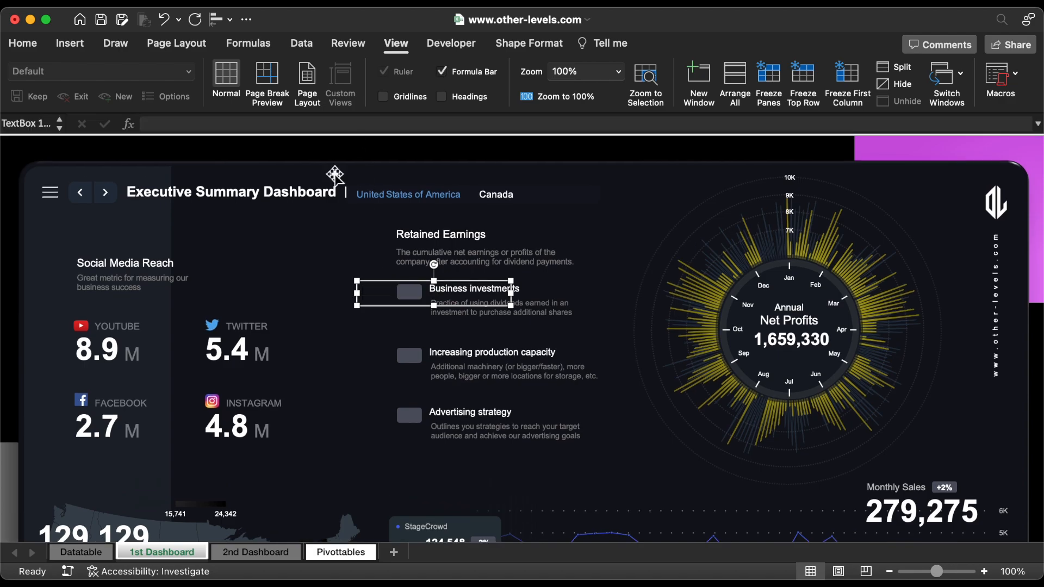
left_click(309, 125)
type("=")
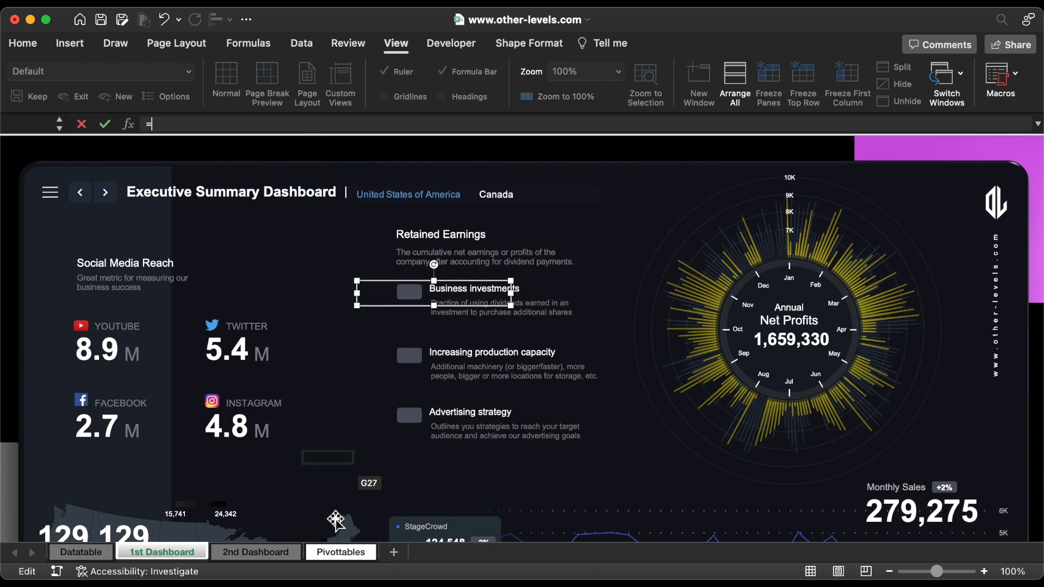
left_click(341, 551)
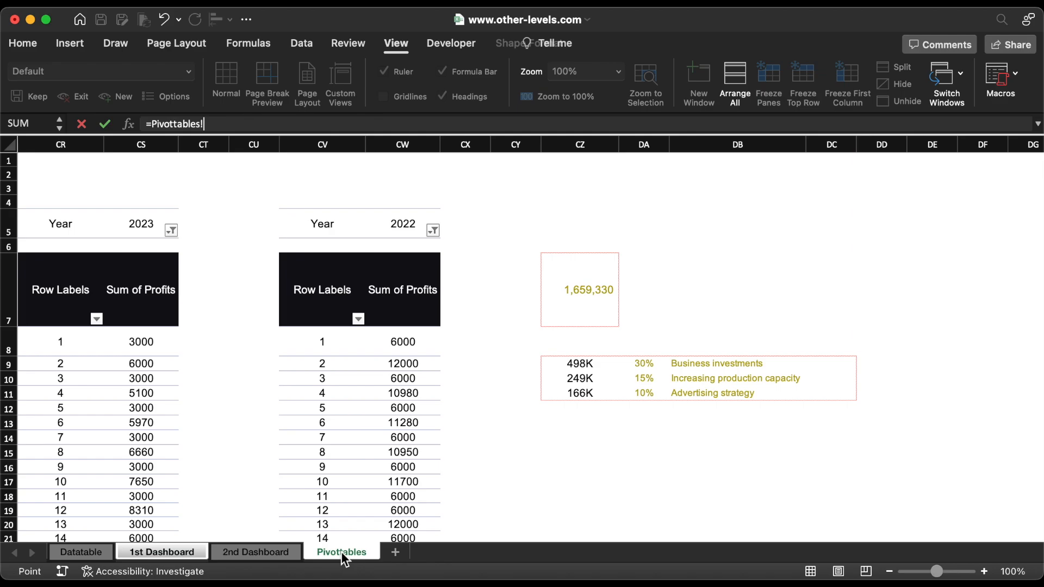
left_click(643, 368)
key("Return")
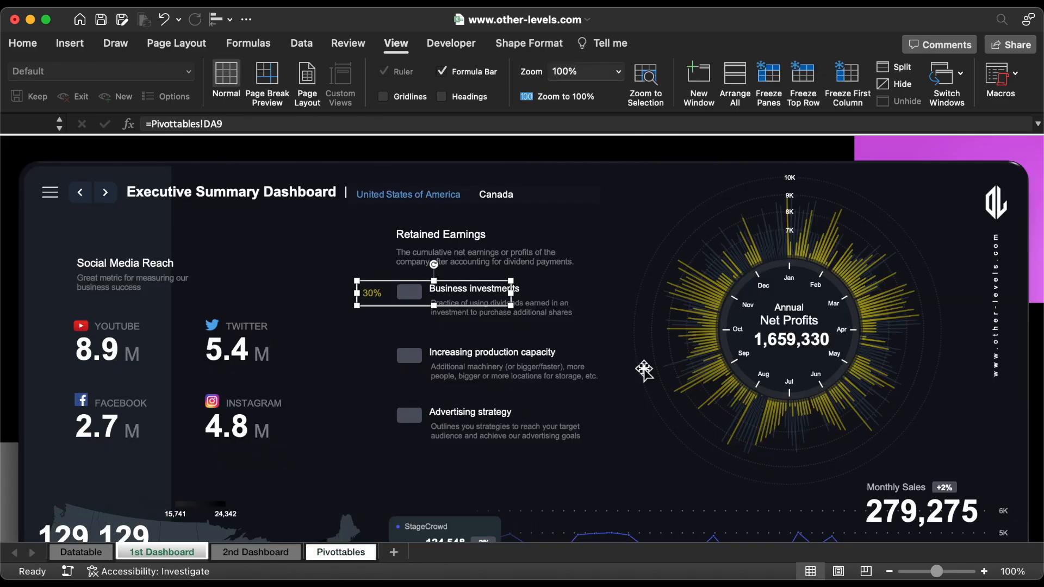
Step: Narrow the linked 30% text box and format its text as centred, bold, white Arial at size 11
left_click_drag(513, 294, 395, 294)
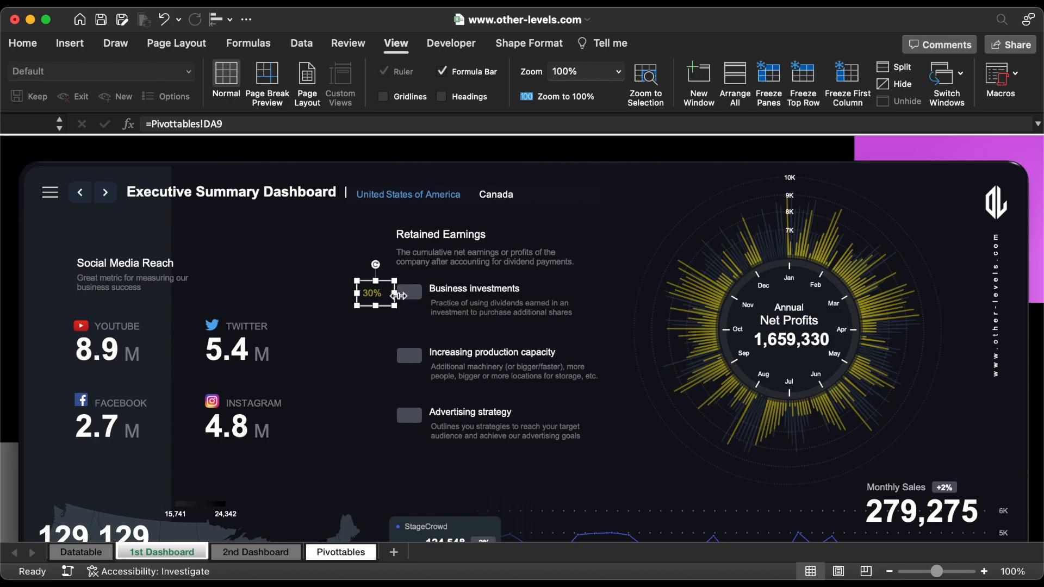
left_click(22, 43)
left_click(328, 98)
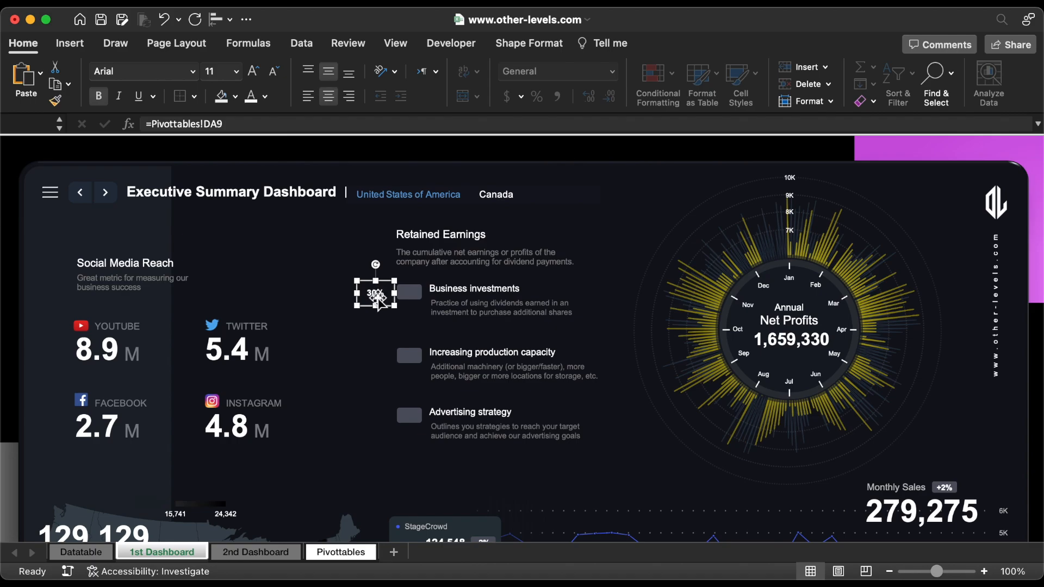
Step: Place copies of the 30% label on all three badges, linking the second to Pivottables!DA10 and the third to Pivottables!DA11
left_click_drag(379, 299, 416, 420)
left_click(416, 357)
left_click(236, 124)
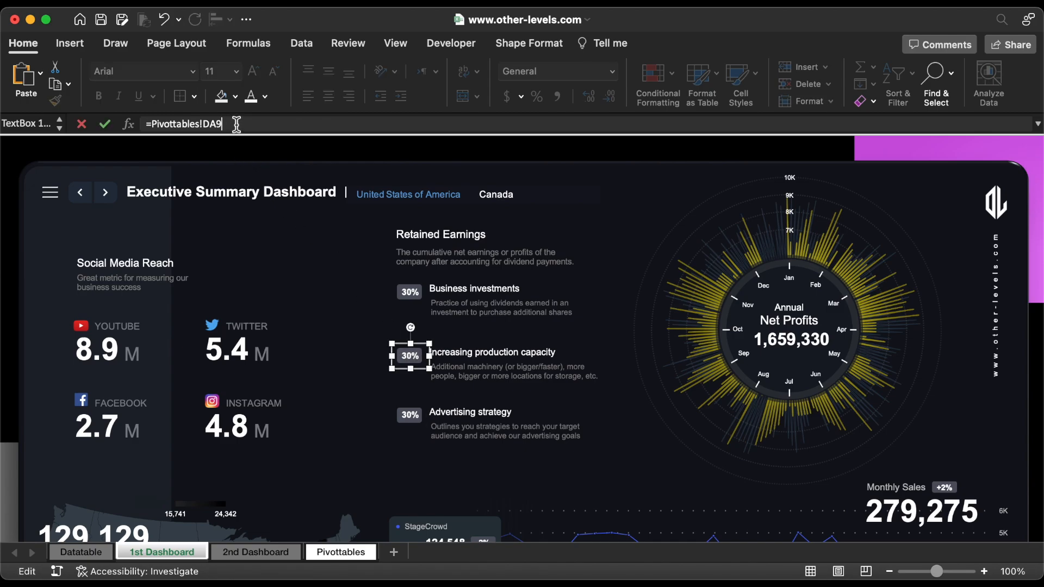
key("BackSpace")
type("10")
key("Return")
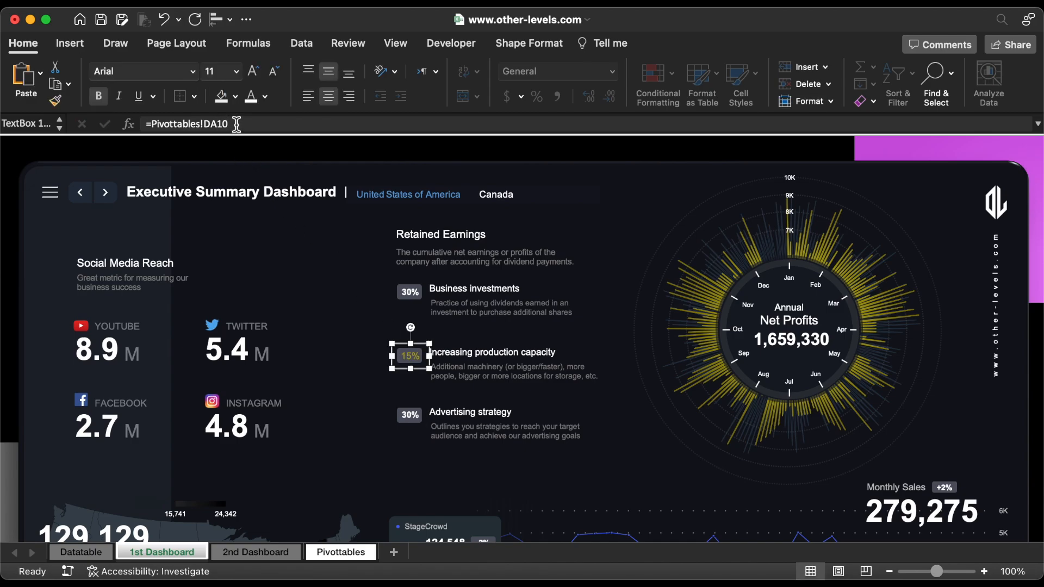
left_click(416, 418)
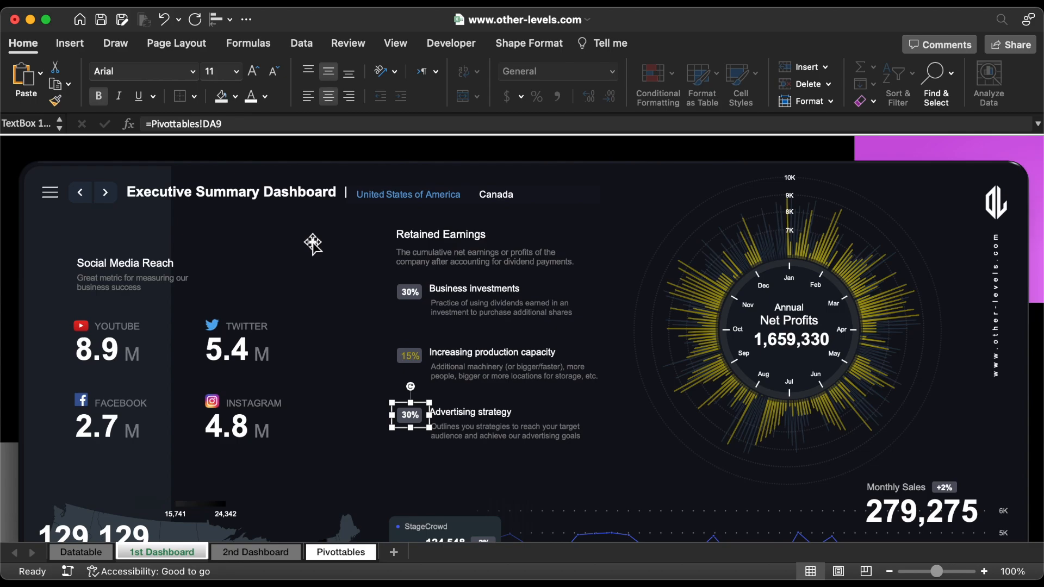
left_click(250, 124)
type("11")
key("Return")
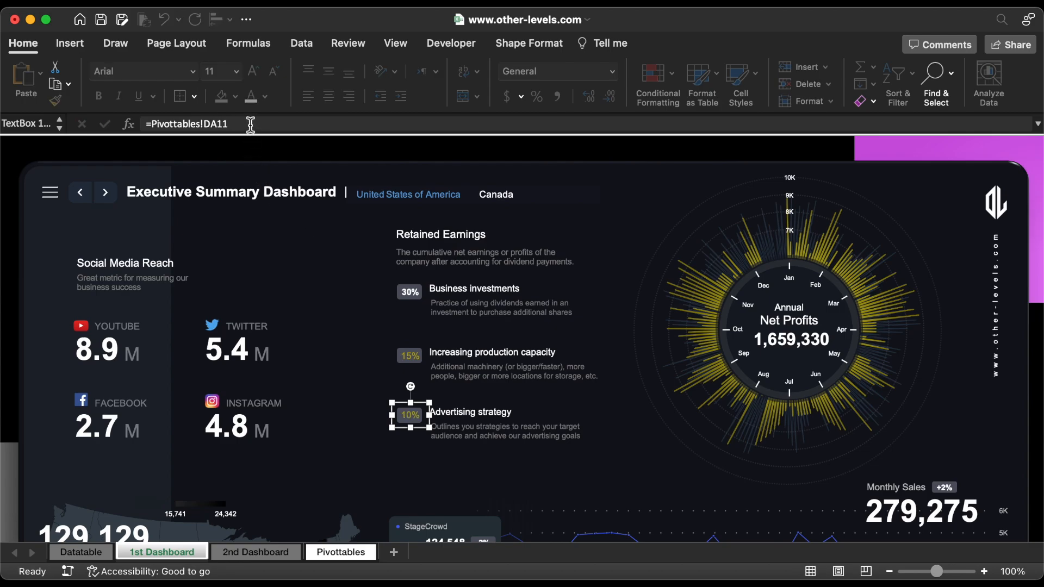
Step: Copy the 30% label's formatting onto the 15% and 10% labels
left_click(414, 293)
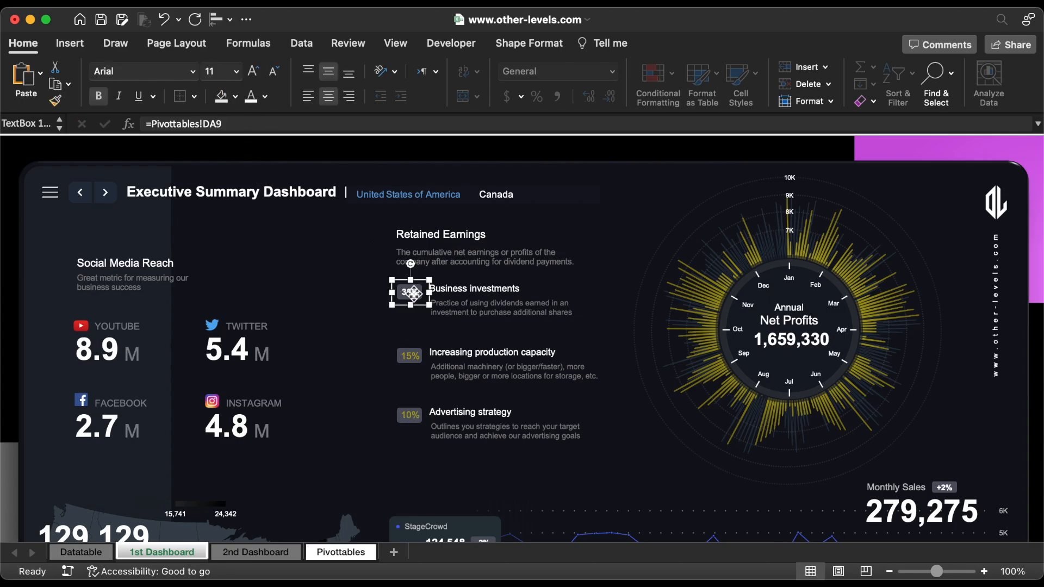
left_click(54, 101)
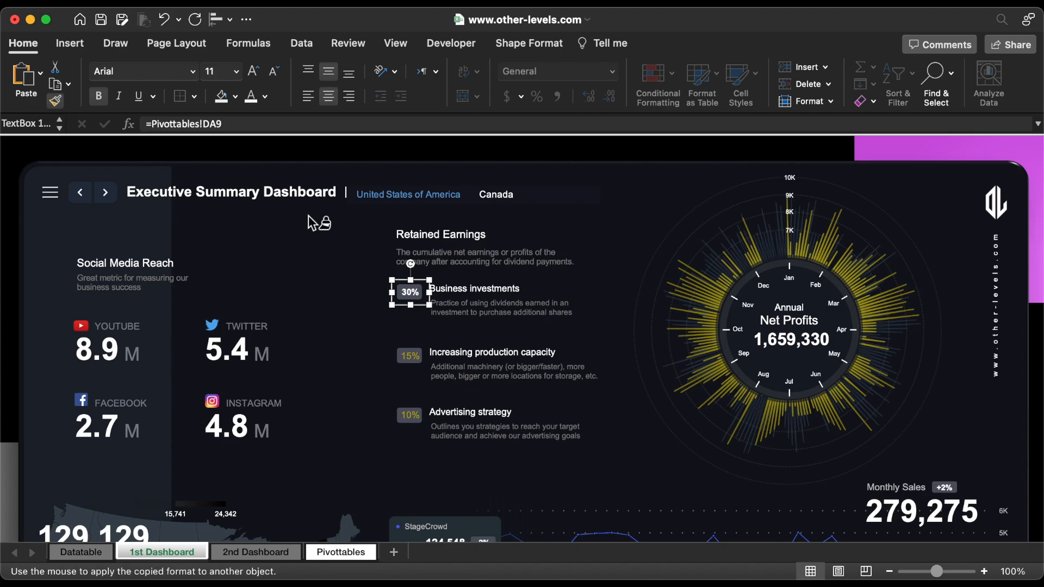
left_click(424, 364)
left_click(412, 422)
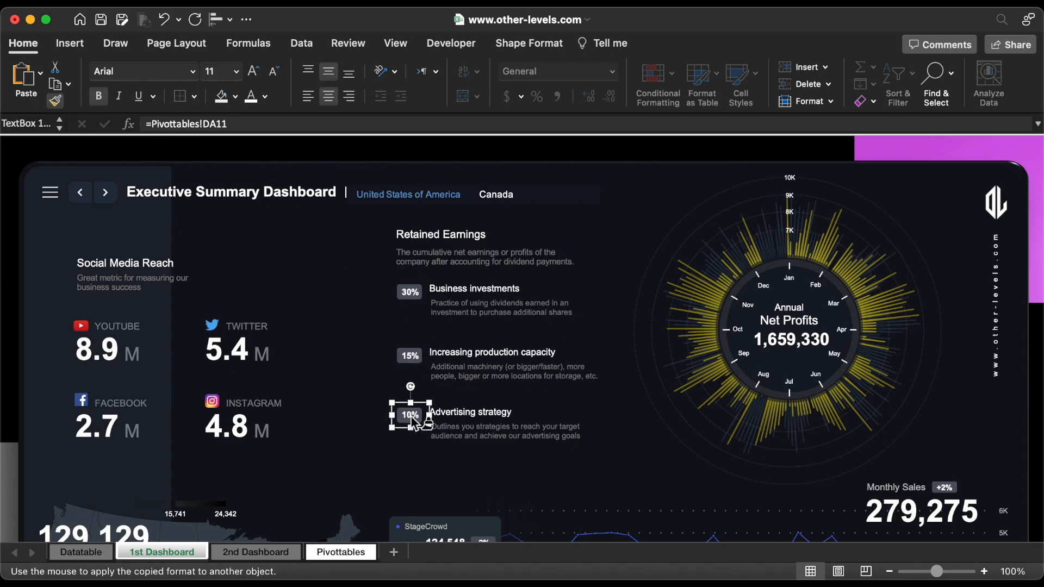
Step: Duplicate the three percentage labels together and place each copy directly below its badge
left_click(412, 358, "shift")
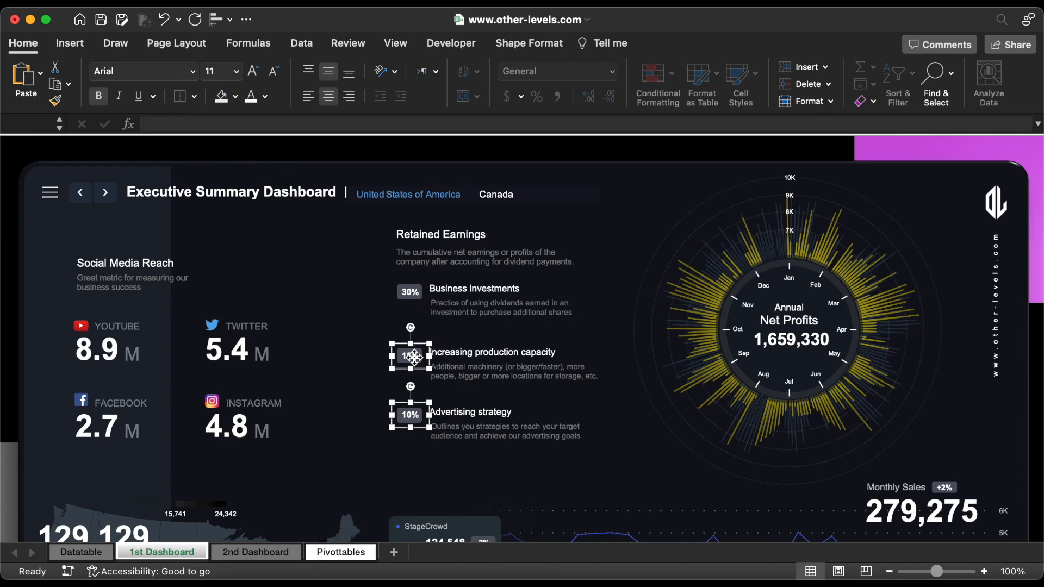
left_click(414, 293, "shift")
left_click_drag(415, 295, 416, 311)
Step: Relink the lower 30% label under Business investments to cell CZ9 on the Pivottables sheet
left_click(417, 310)
left_click(270, 124)
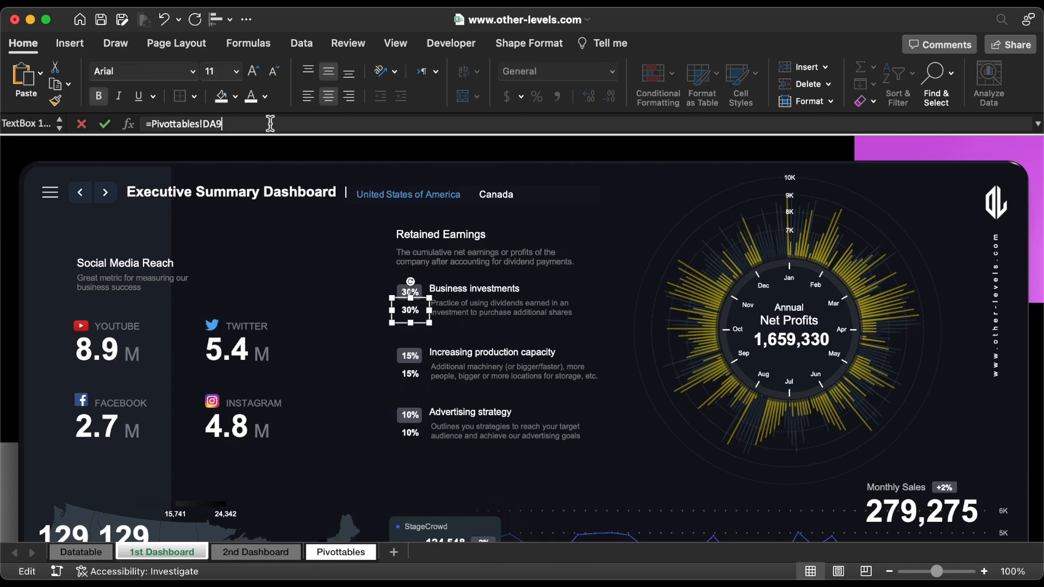
key("super+a")
key("BackSpace")
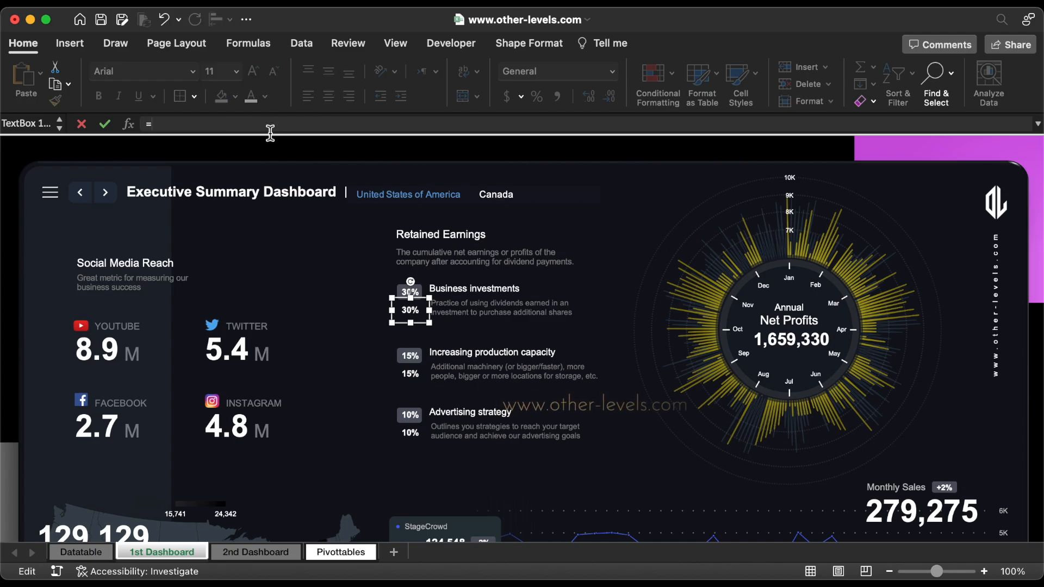
type("=")
left_click(331, 552)
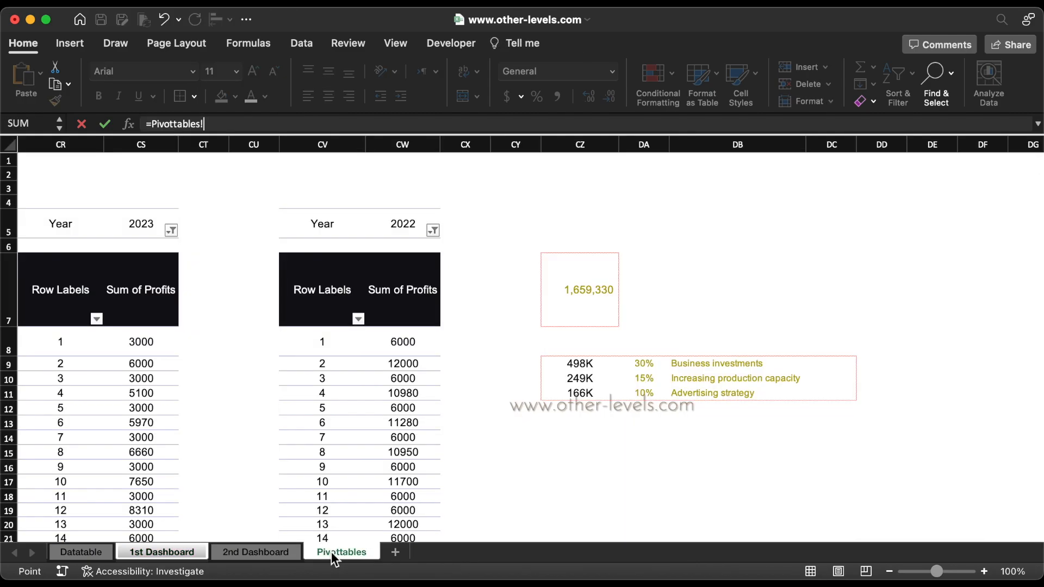
left_click(570, 368)
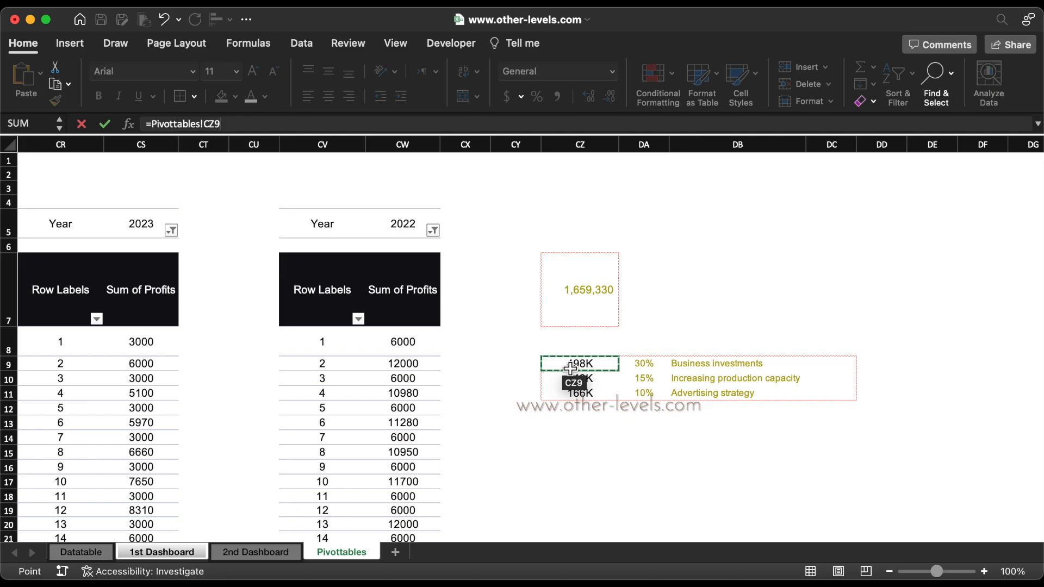
key("Return")
Step: Relink the lower 15% label under Increasing production capacity to cell CZ10 on the Pivottables sheet
left_click(413, 374)
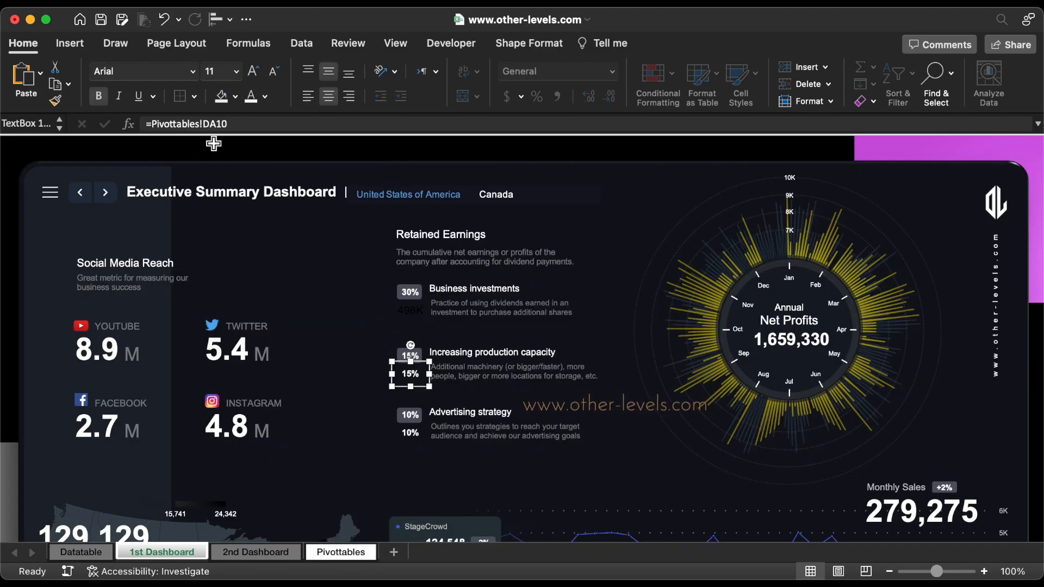
left_click(217, 124)
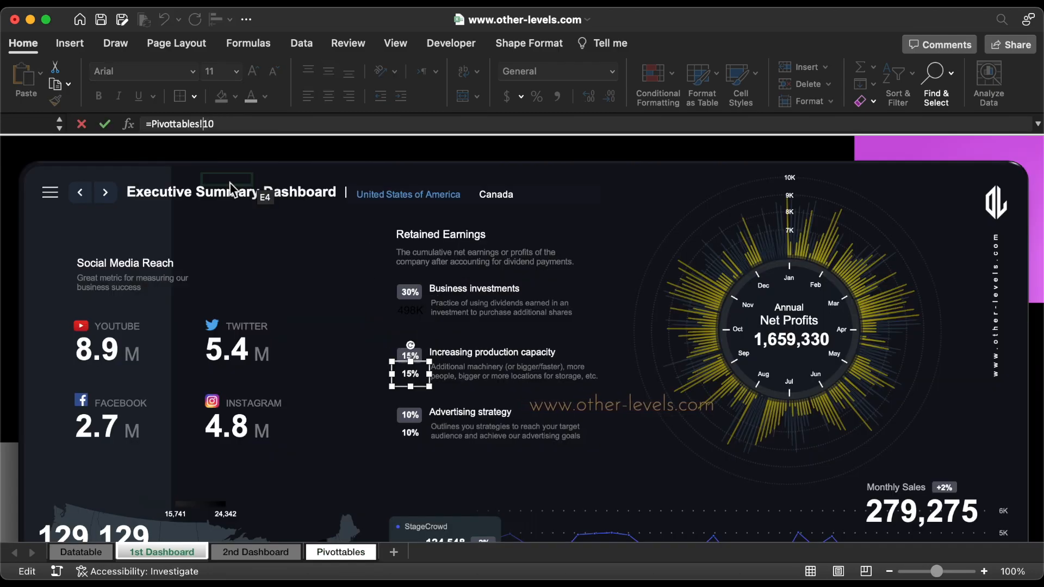
key("BackSpace")
key("BackSpace")
type("CZ")
key("Return")
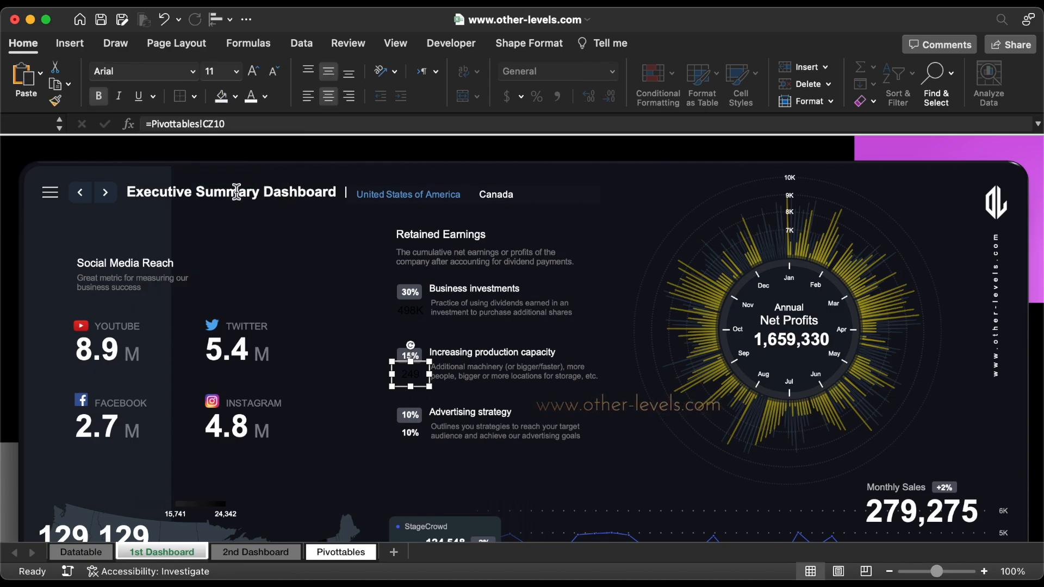
Step: Relink the lower 10% label under Advertising strategy to cell CZ11 on the Pivottables sheet
left_click(412, 433)
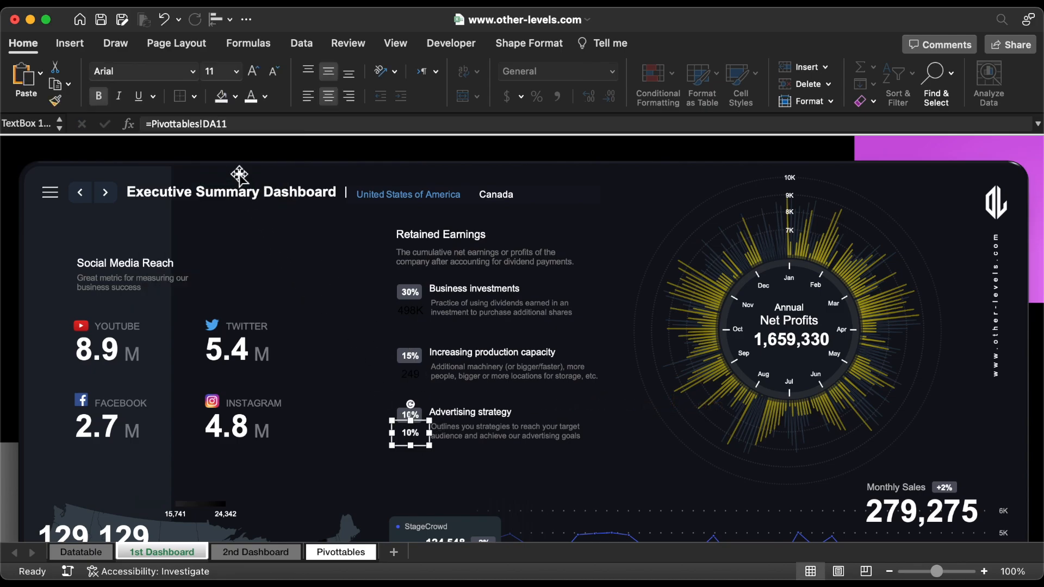
left_click(216, 124)
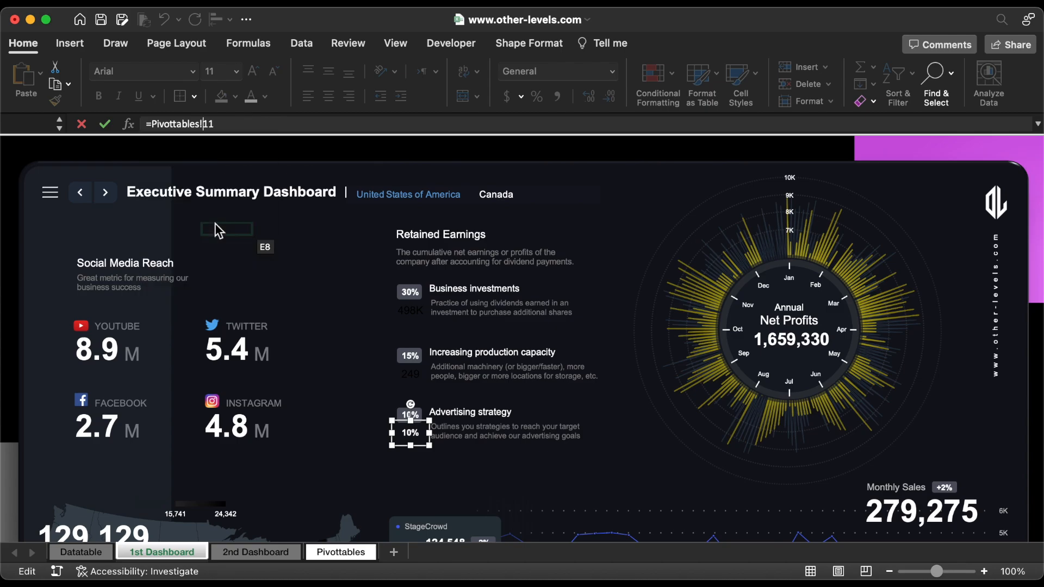
type("CZ")
key("Return")
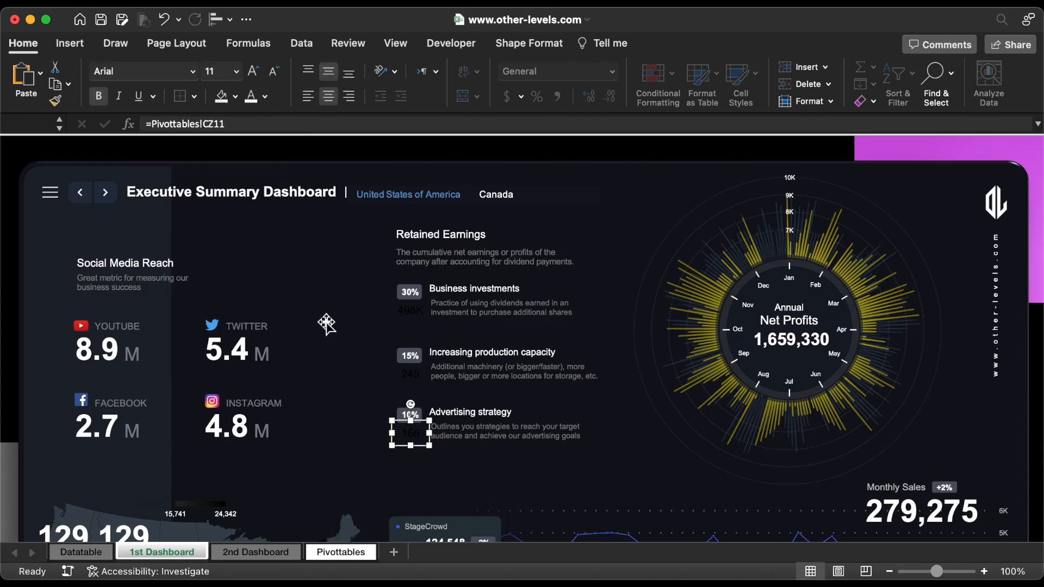
Step: Make the three retained-earnings amount labels white and bold, and reduce their font size so the full amounts fit
left_click(412, 374, "shift")
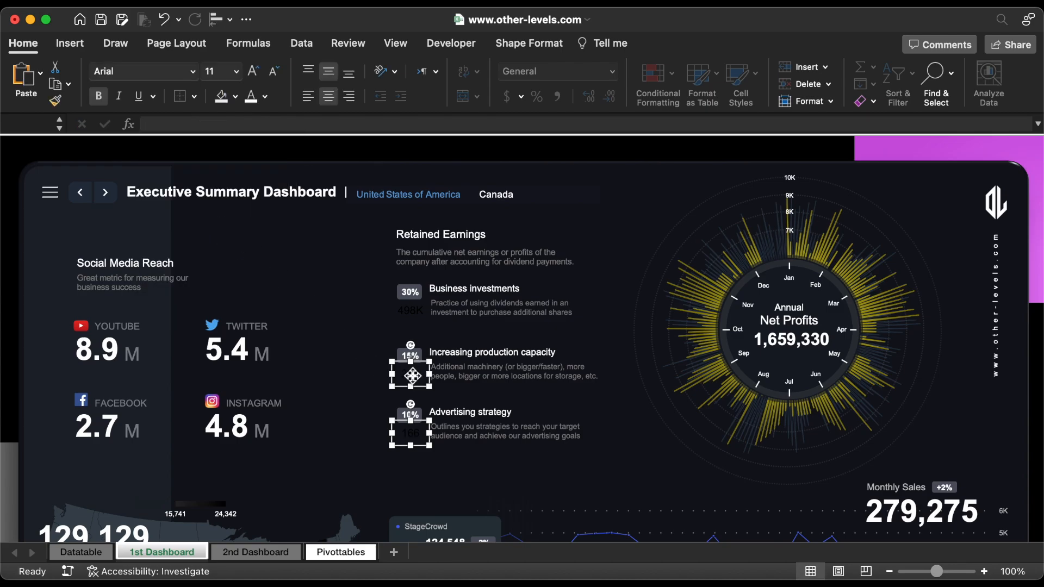
left_click(411, 311, "shift")
left_click(251, 98)
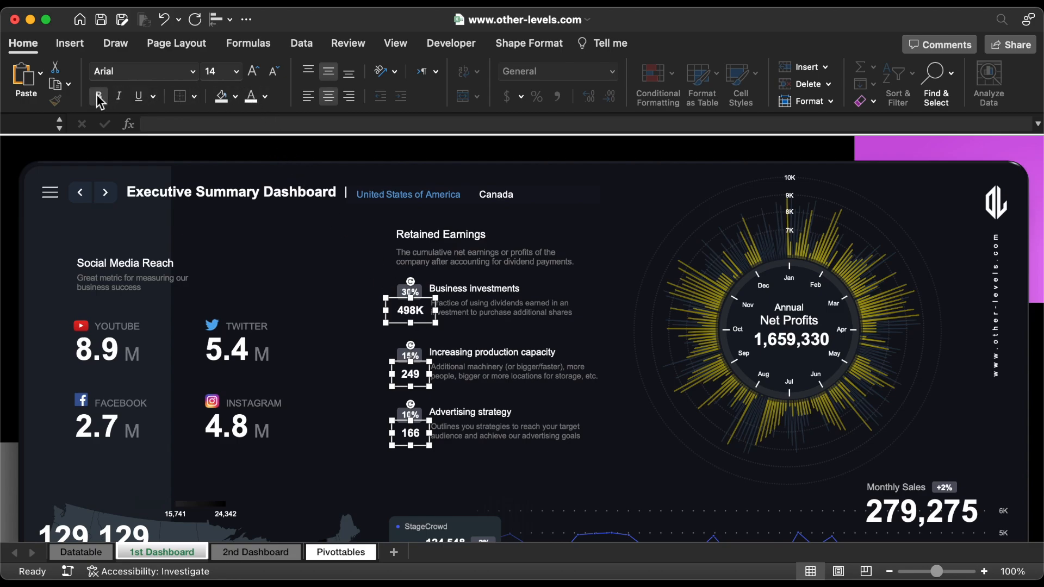
left_click(274, 71)
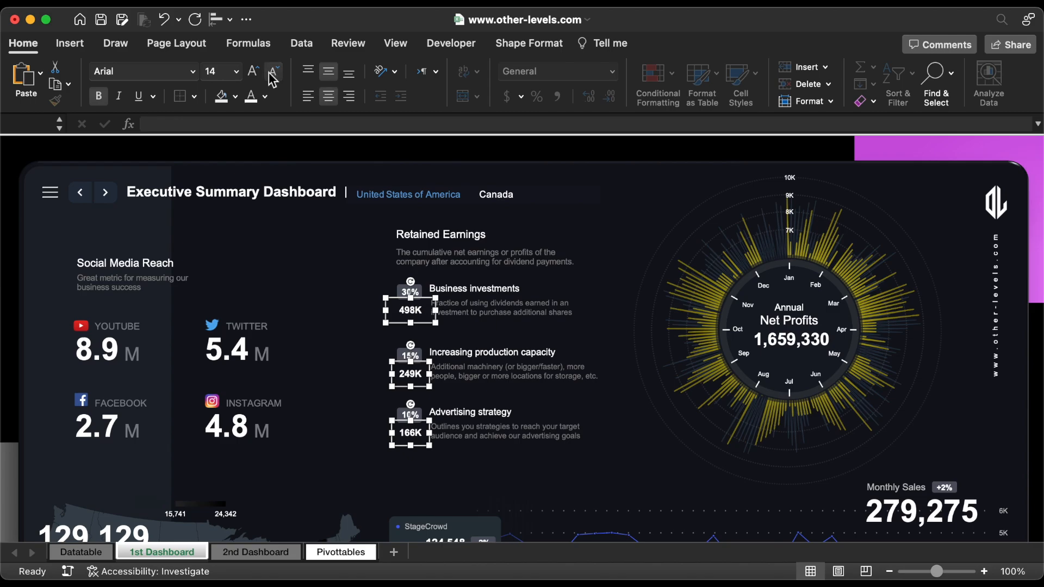
left_click(386, 417)
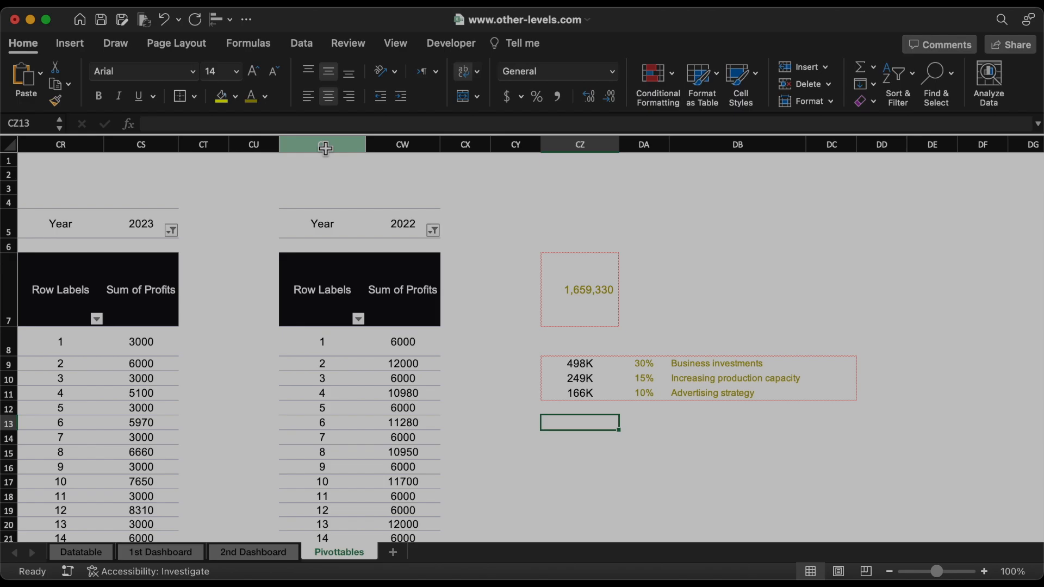
Step: Copy the 2022 profits pivot table in columns CV:CW of the Pivottables sheet and paste it at column DG
left_click_drag(325, 148, 417, 145)
key("super+c")
scroll(580, 235, "right", 10)
left_click(482, 148)
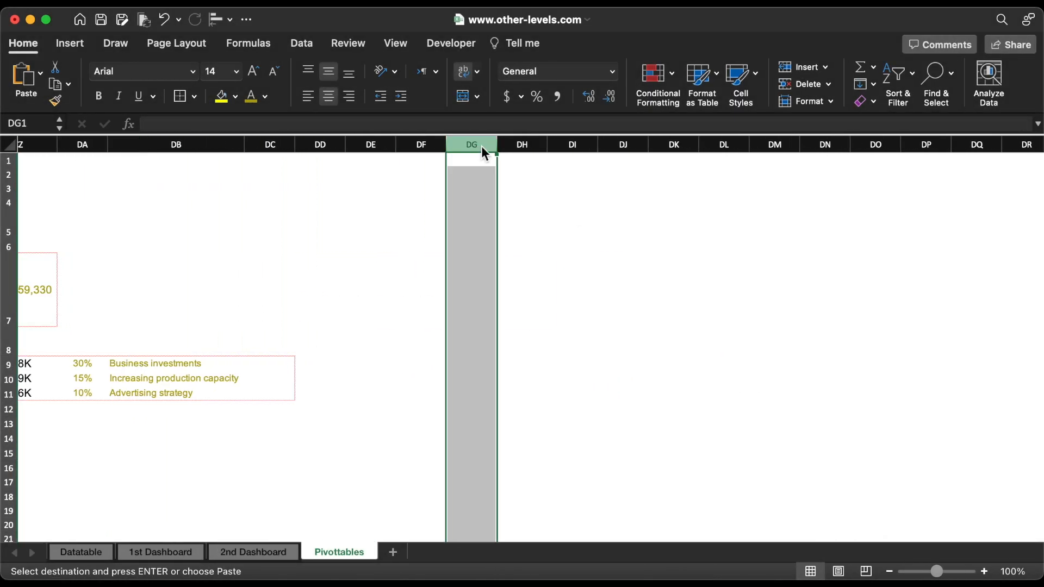
key("super+v")
Step: Display the field list for the pasted pivot table and set its Year filter to 2023 only
scroll(596, 269, "right", 4)
scroll(595, 269, "right", 2)
left_click(239, 288)
left_click(555, 44)
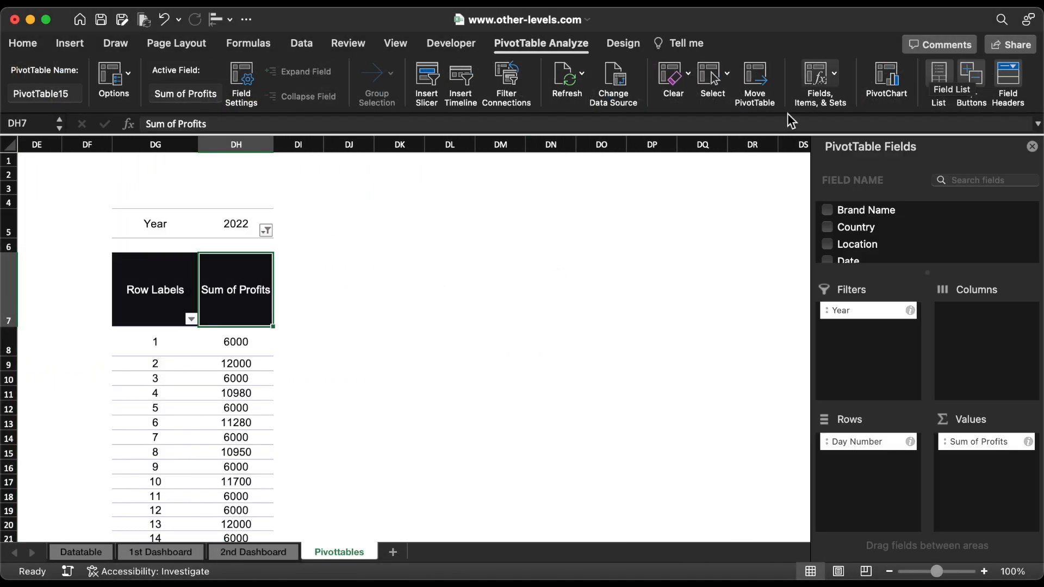
left_click(266, 231)
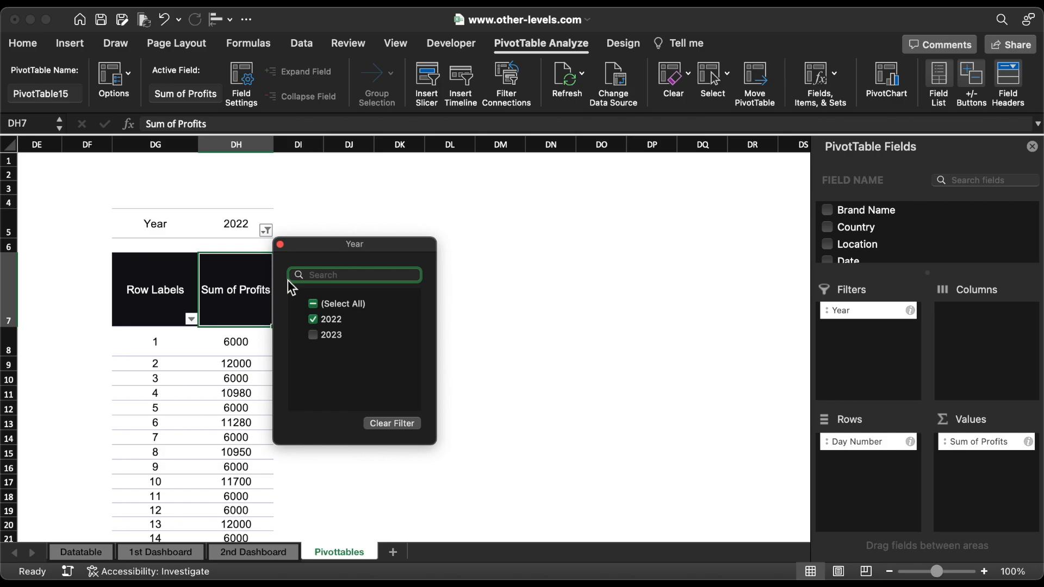
left_click(313, 333)
left_click(313, 319)
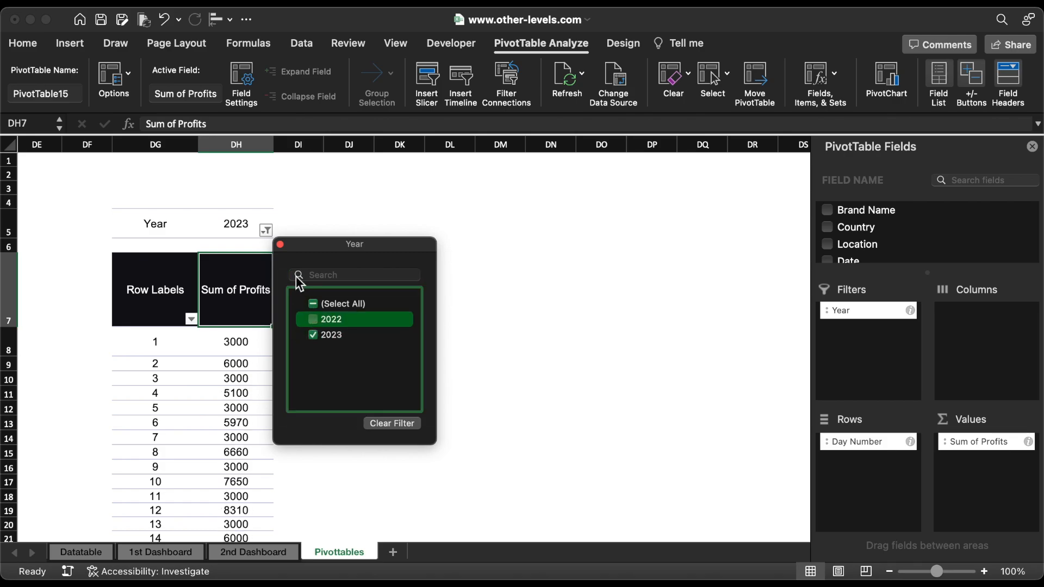
left_click(281, 245)
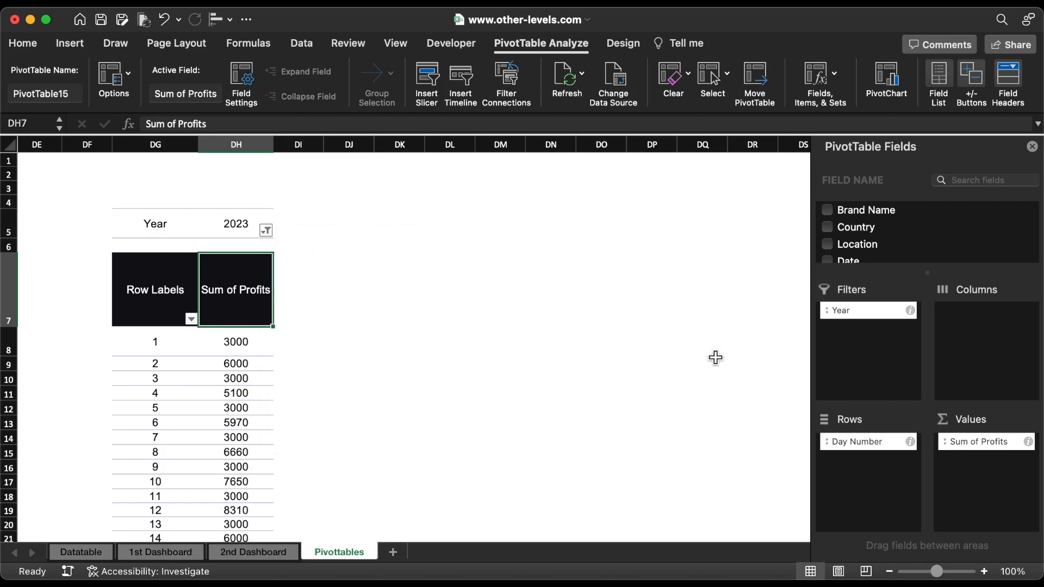
Step: Replace Sum of Profits in the pivot table's values with the Orders and Refund fields
left_click_drag(994, 446, 673, 338)
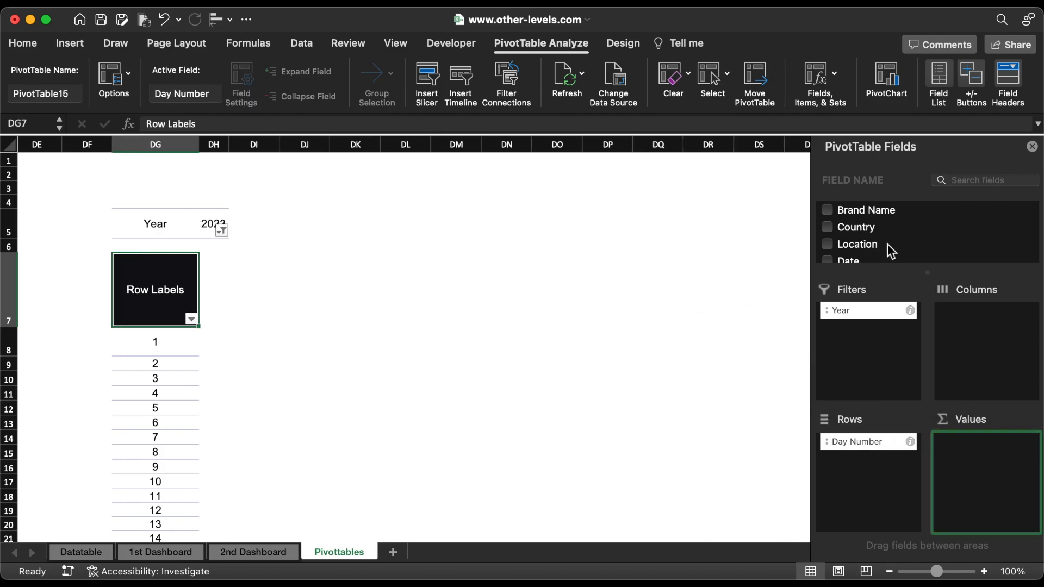
scroll(887, 243, "down", 5)
scroll(887, 245, "down", 5)
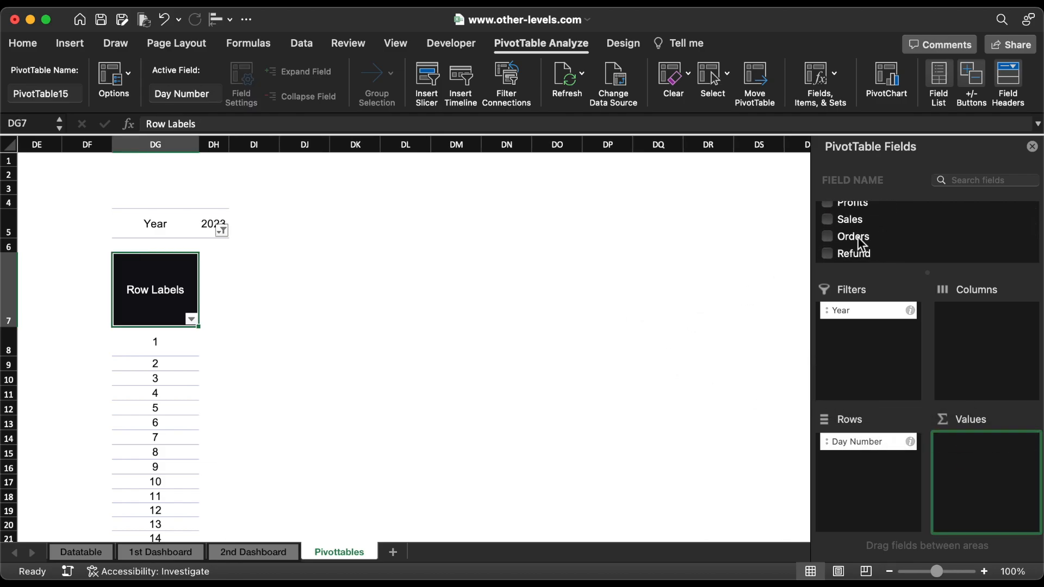
left_click_drag(862, 236, 985, 451)
left_click_drag(864, 261, 984, 467)
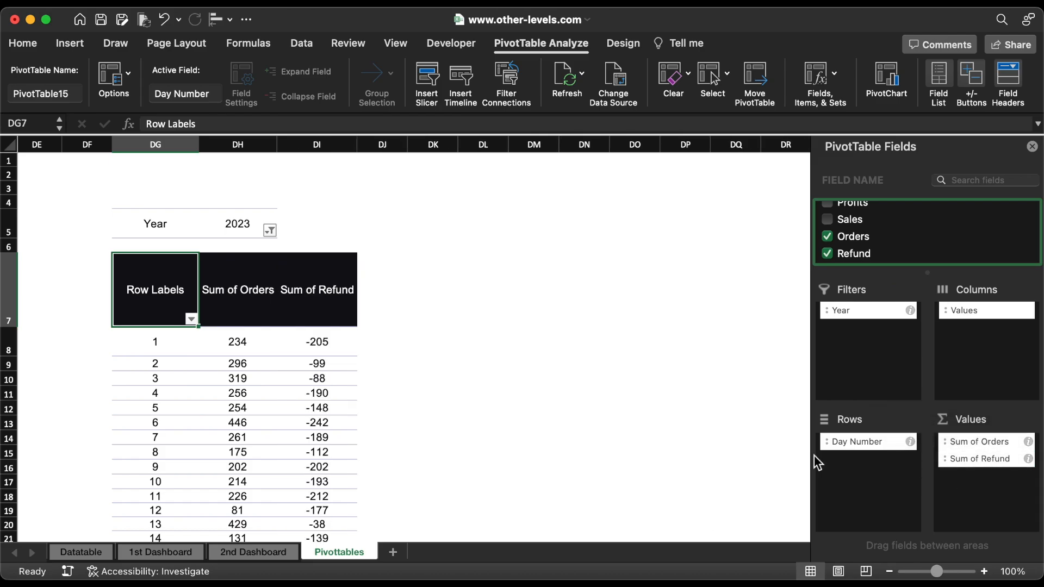
Step: Insert a 2-D clustered column chart from the orders and refunds pivot table and widen it
left_click(71, 44)
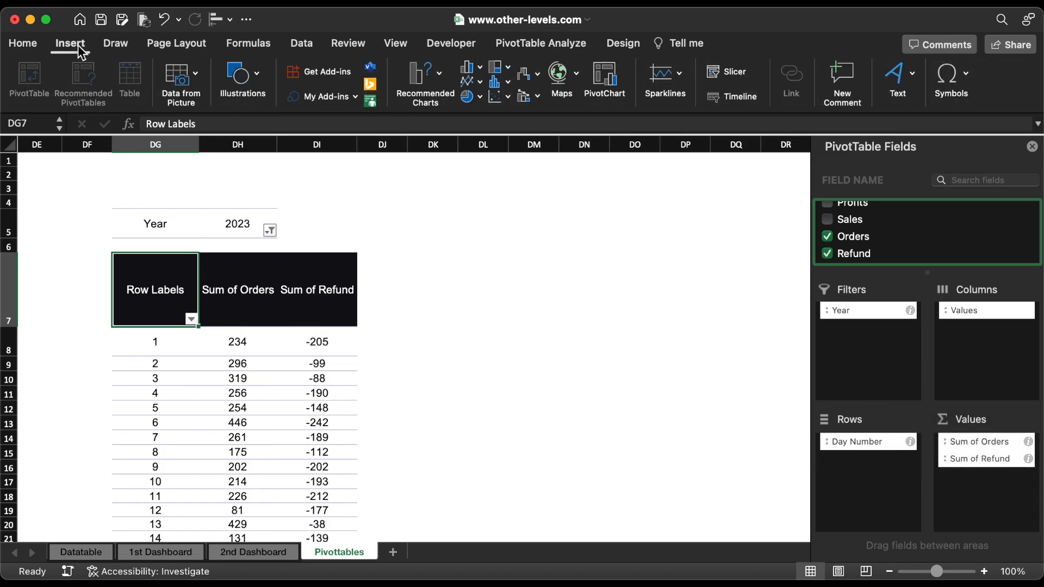
left_click(468, 68)
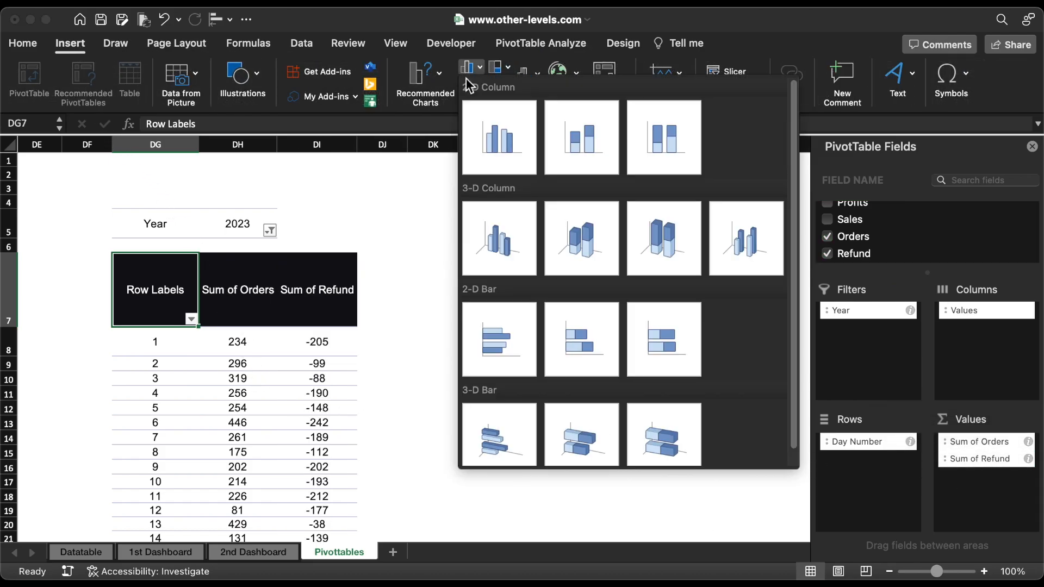
left_click(486, 137)
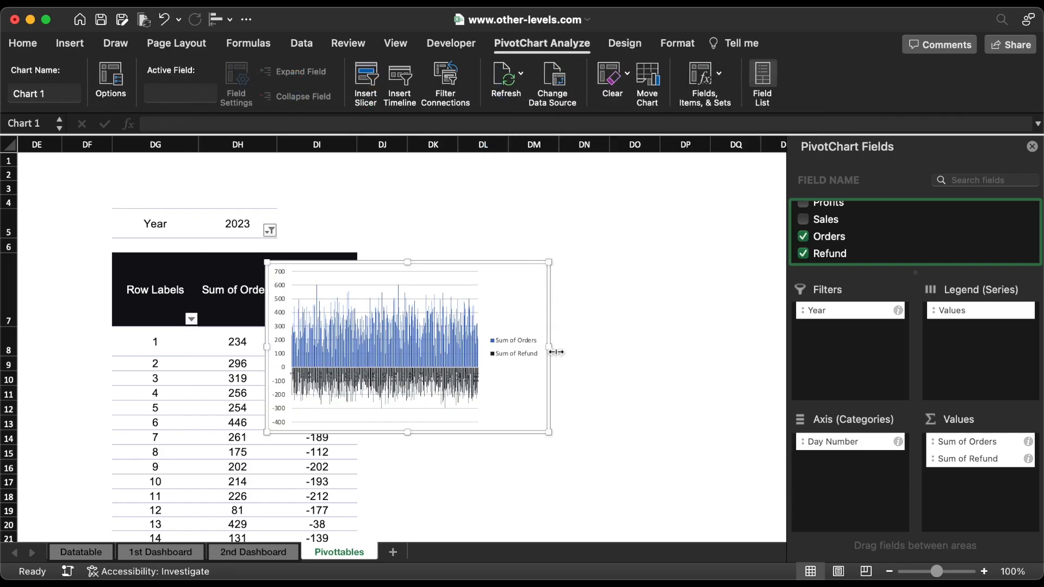
left_click_drag(554, 351, 693, 347)
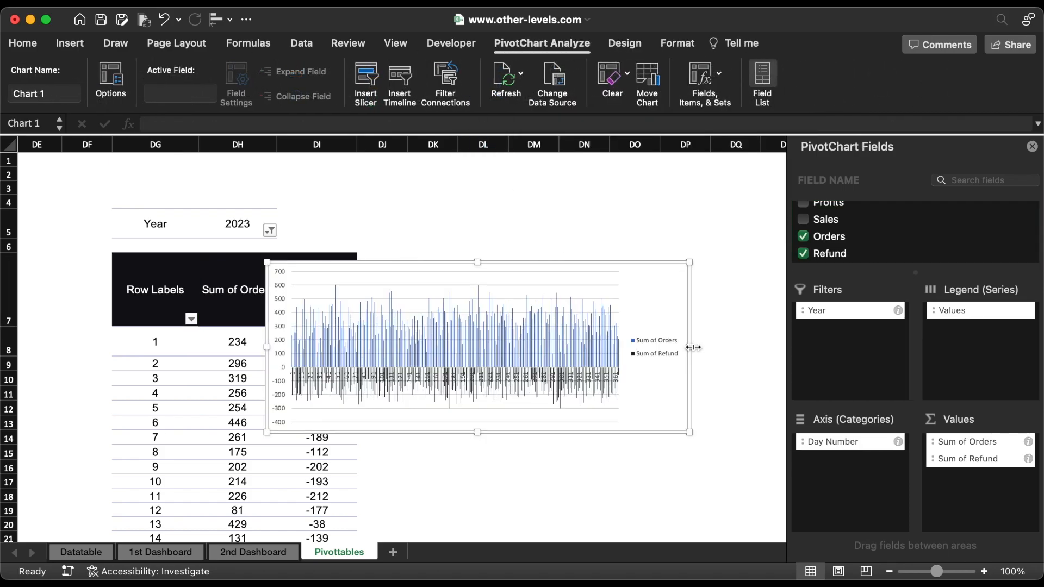
Step: Delete the chart's legend and horizontal axis labels, and enlarge the chart toward its lower-left corner
left_click(664, 352)
key("Delete")
left_click_drag(267, 432, 195, 443)
left_click(429, 386)
key("Delete")
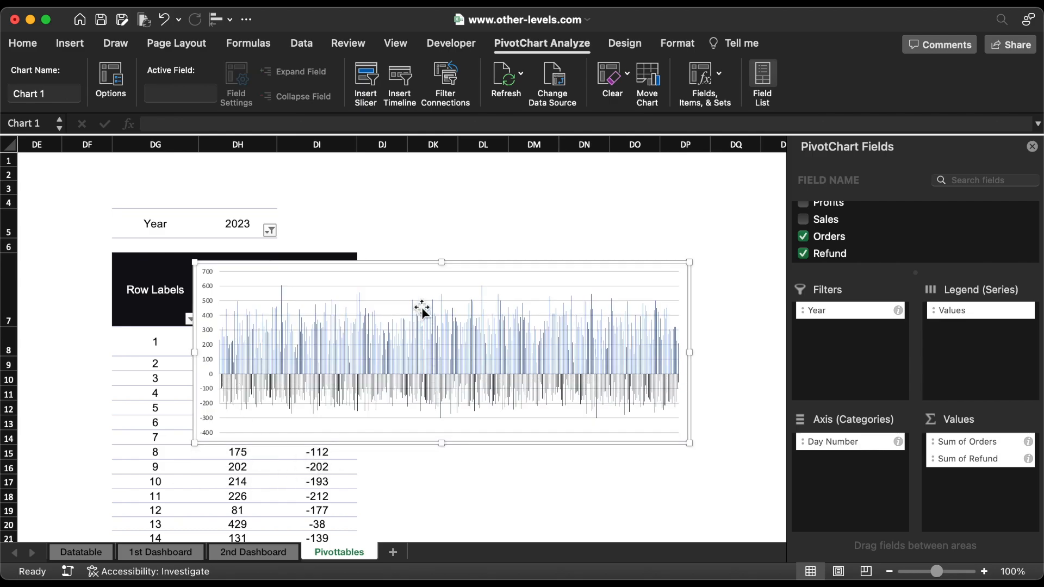
Step: Move the chart beside the orders and refunds pivot table and remove its fill and outline
left_click_drag(364, 272, 552, 269)
left_click(24, 45)
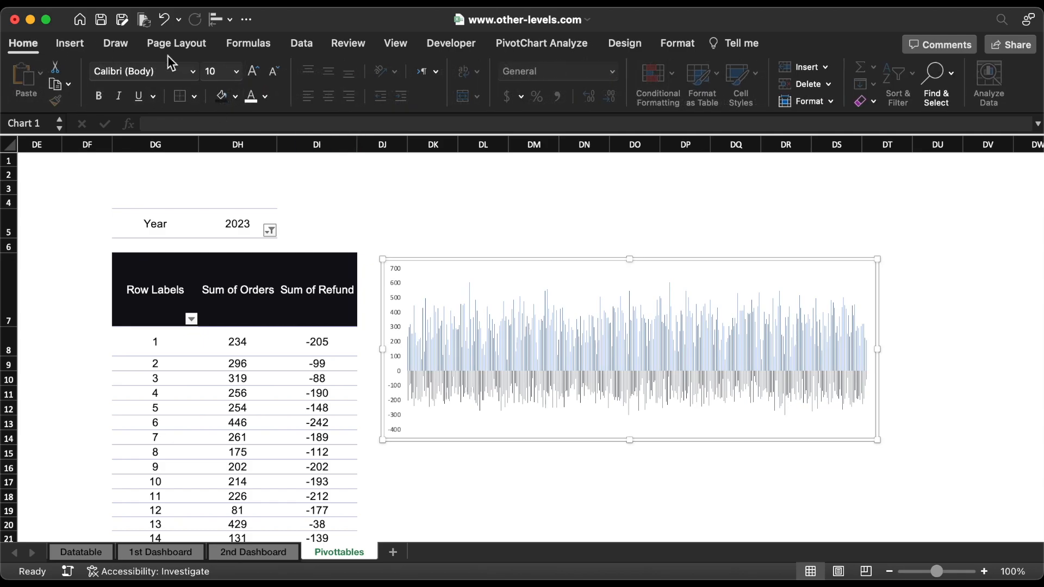
left_click(235, 95)
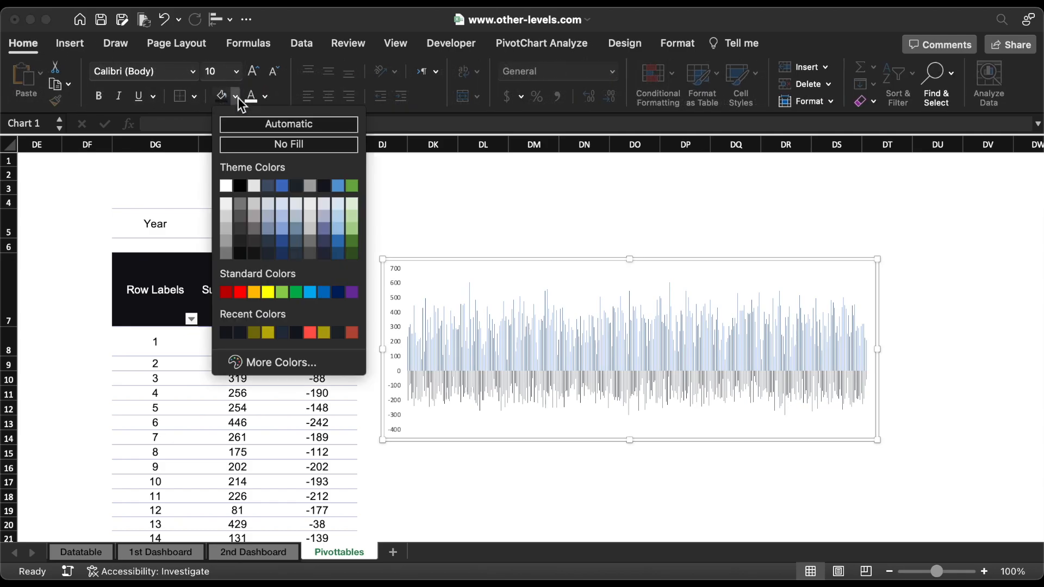
left_click(263, 143)
left_click(679, 48)
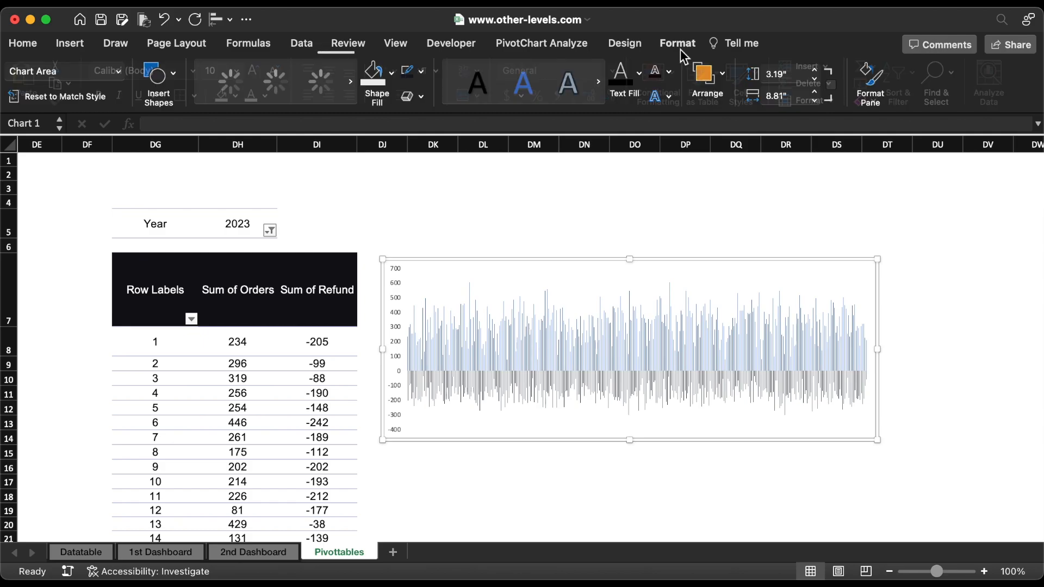
left_click(425, 73)
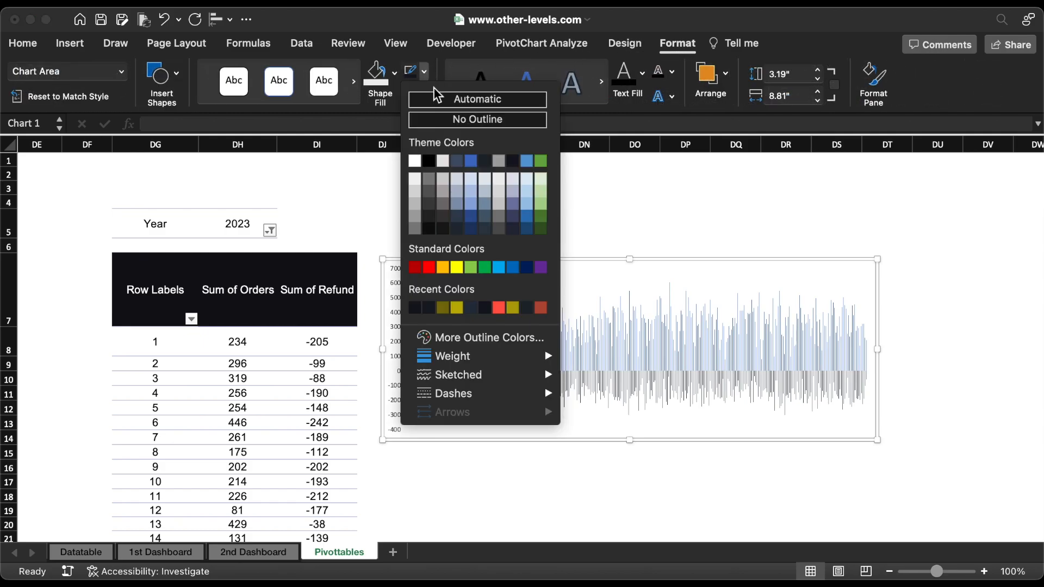
left_click(440, 115)
Step: Cut the orders and refunds chart and paste it onto the 2nd Dashboard sheet above Returning customer rate
key("Escape")
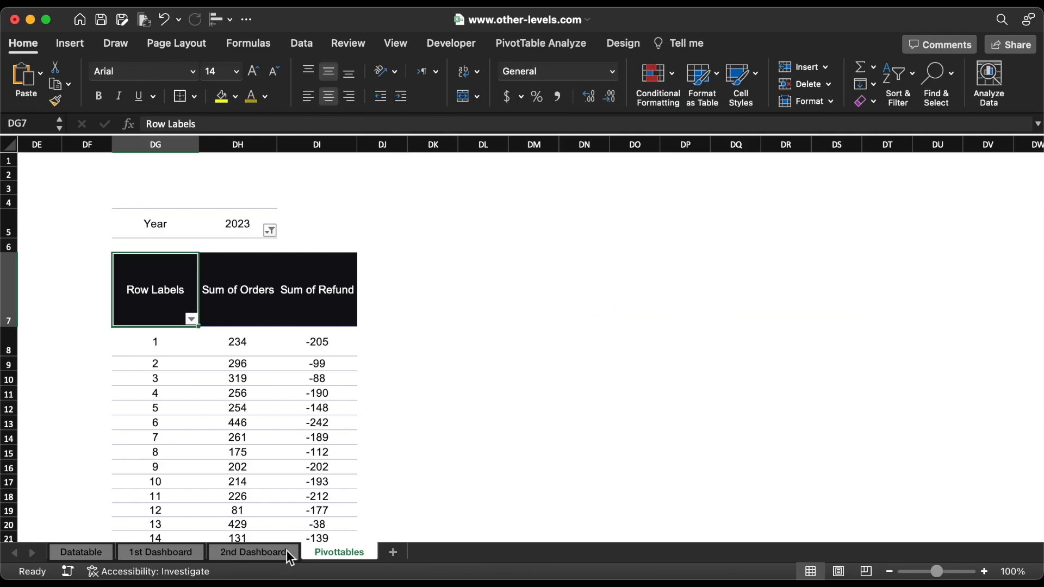
left_click(282, 550)
left_click_drag(346, 330, 375, 331)
Step: Size the chart to 3.9" high and 12.1" wide, and move it to fit inside the dashboard above Returning customer rate
left_click(677, 43)
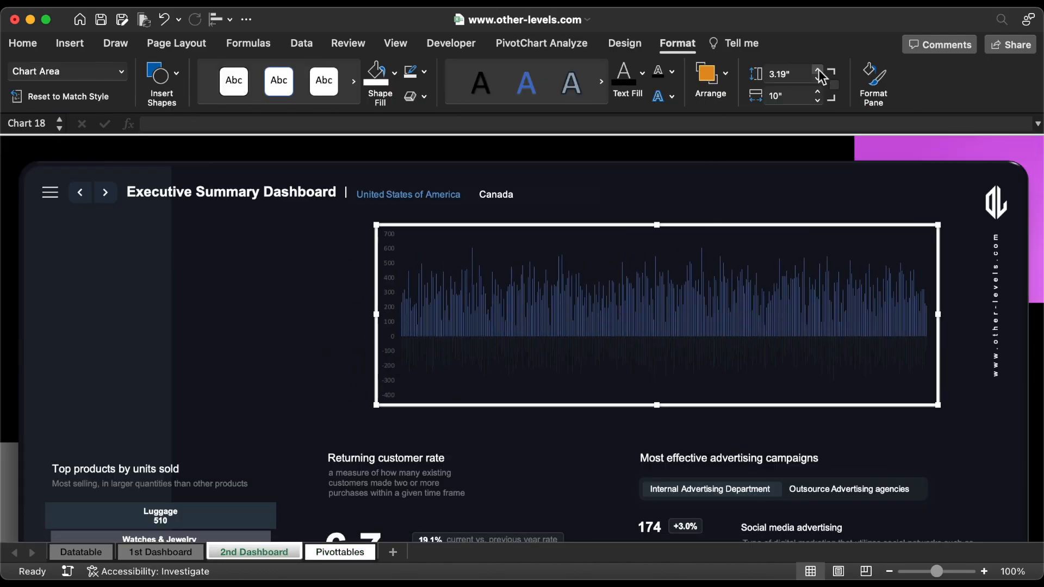
left_click(819, 71)
left_click(818, 71)
left_click(819, 71)
left_click(819, 71)
left_click(819, 70)
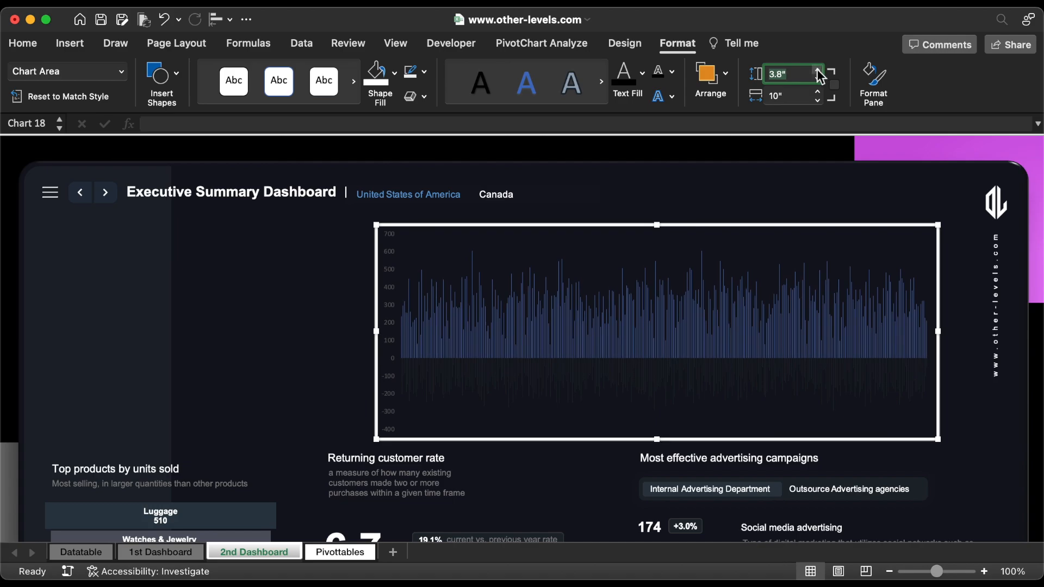
left_click(819, 71)
left_click(818, 92)
left_click(817, 91)
left_click(817, 92)
left_click(817, 91)
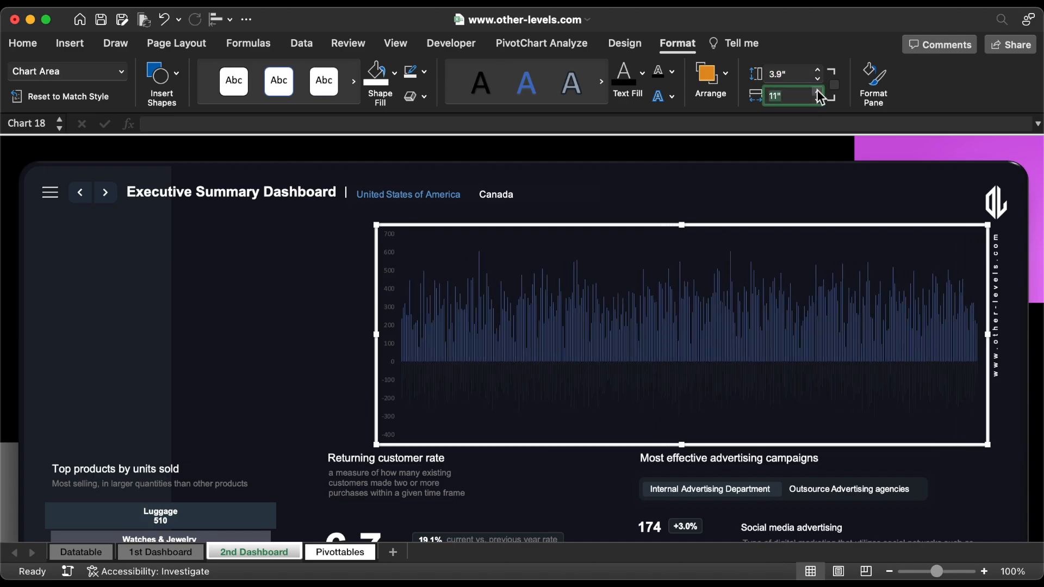
left_click(817, 91)
left_click(816, 92)
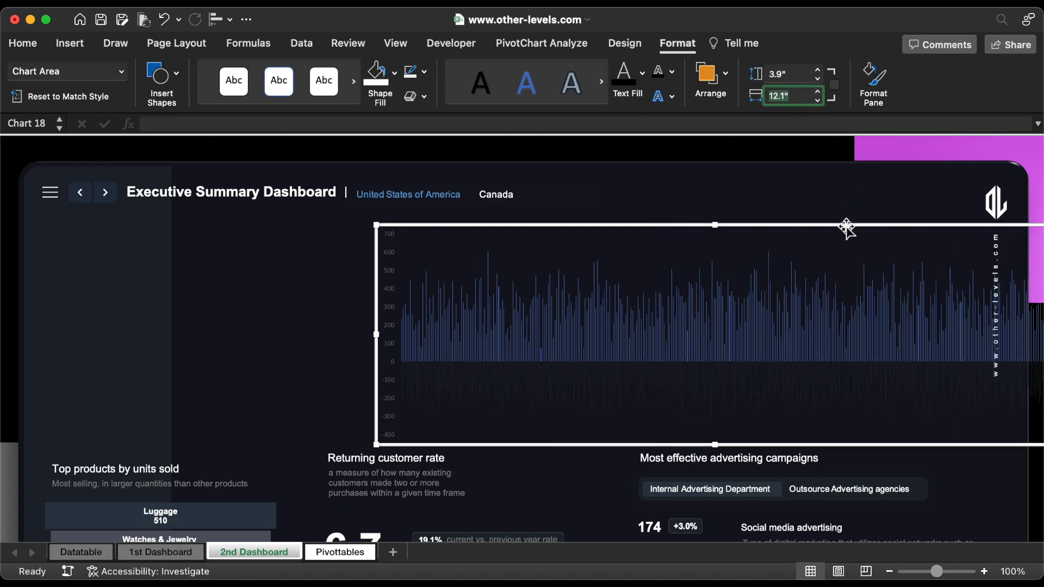
left_click_drag(846, 226, 763, 216)
Step: Fill the orders series columns with a custom solid dark yellow
left_click(683, 307)
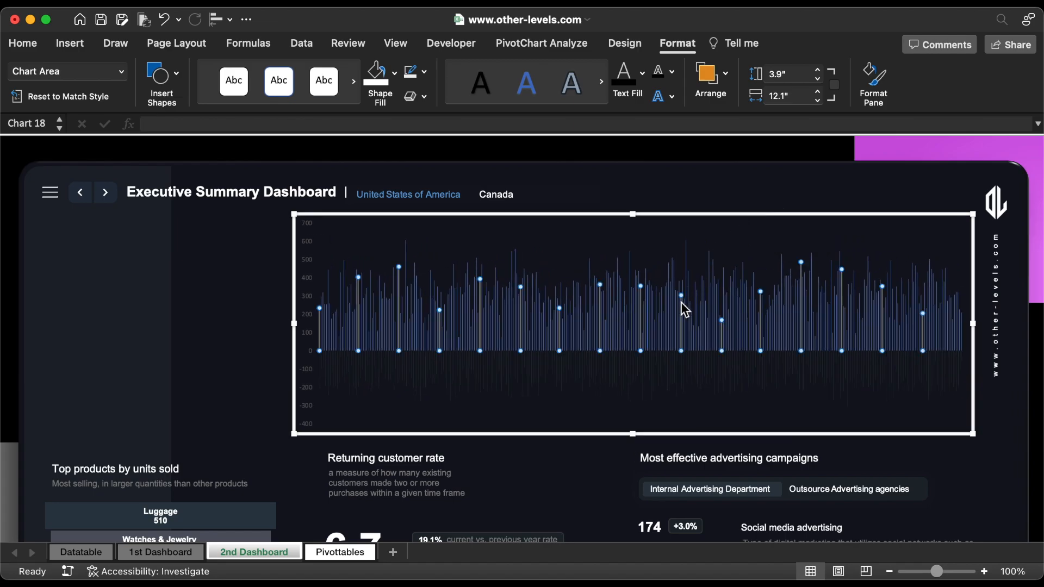
left_click(872, 87)
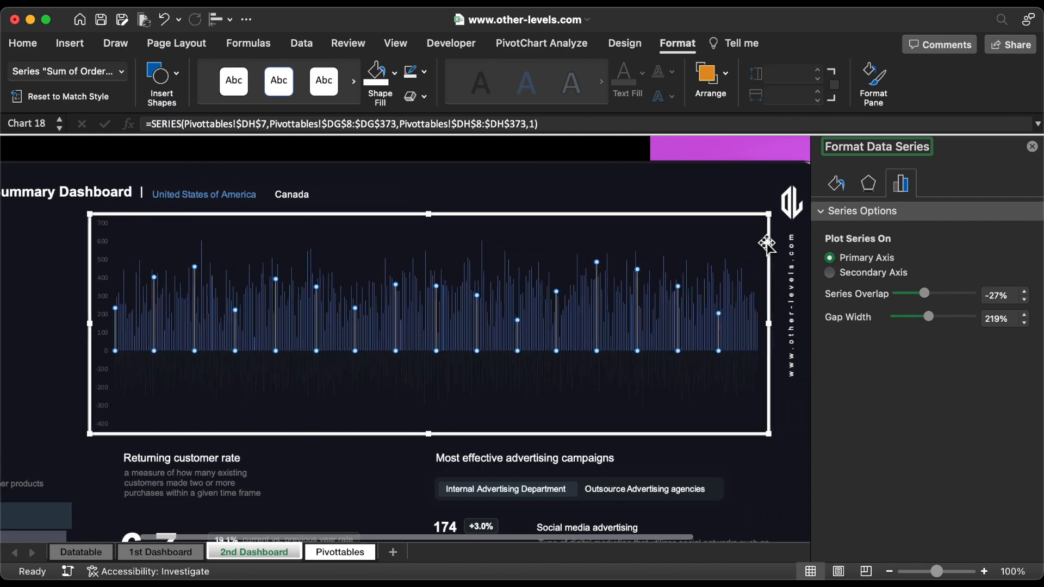
left_click(836, 183)
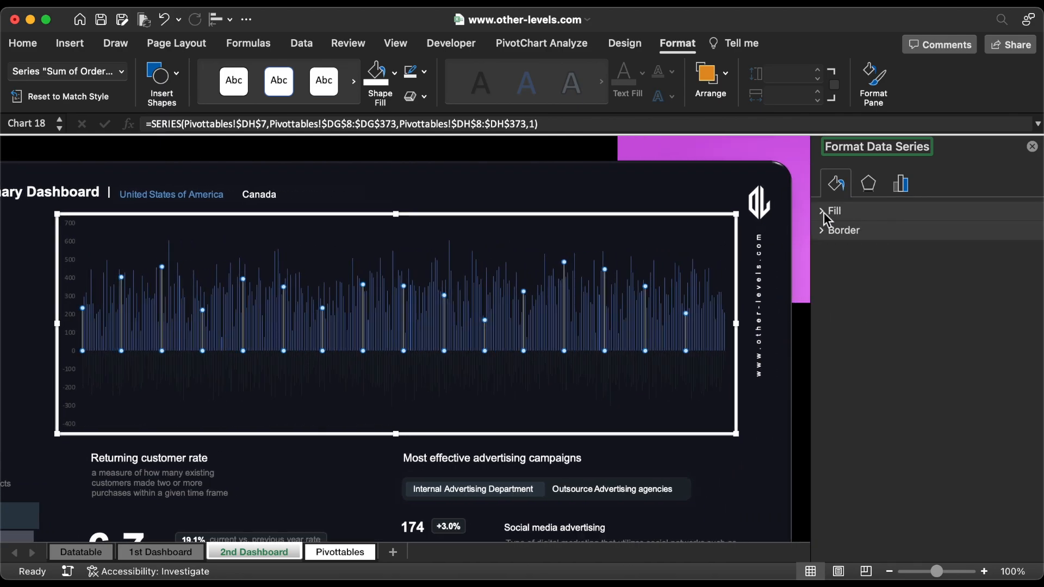
left_click(828, 211)
left_click(1013, 351)
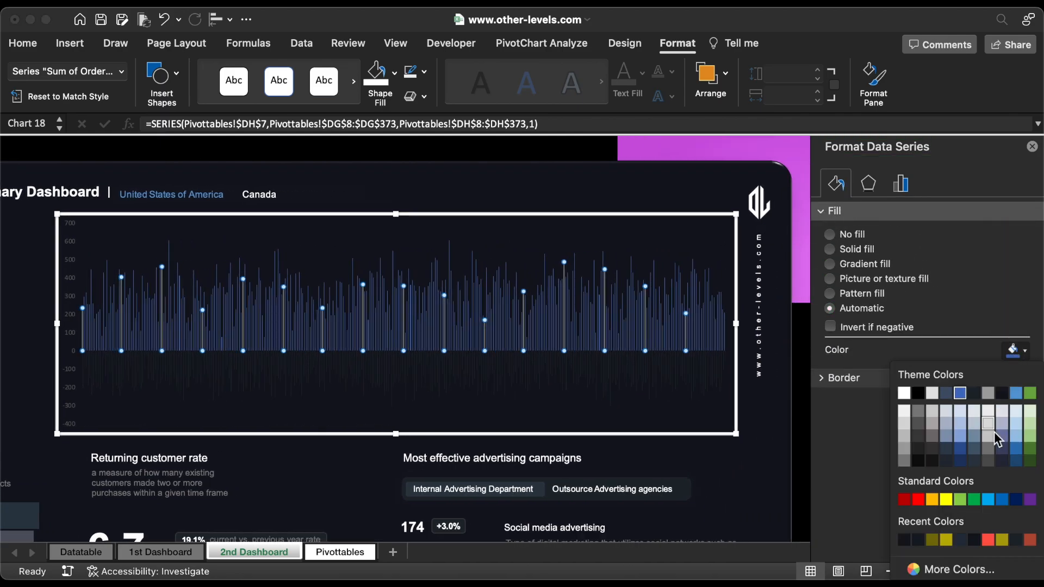
left_click(944, 569)
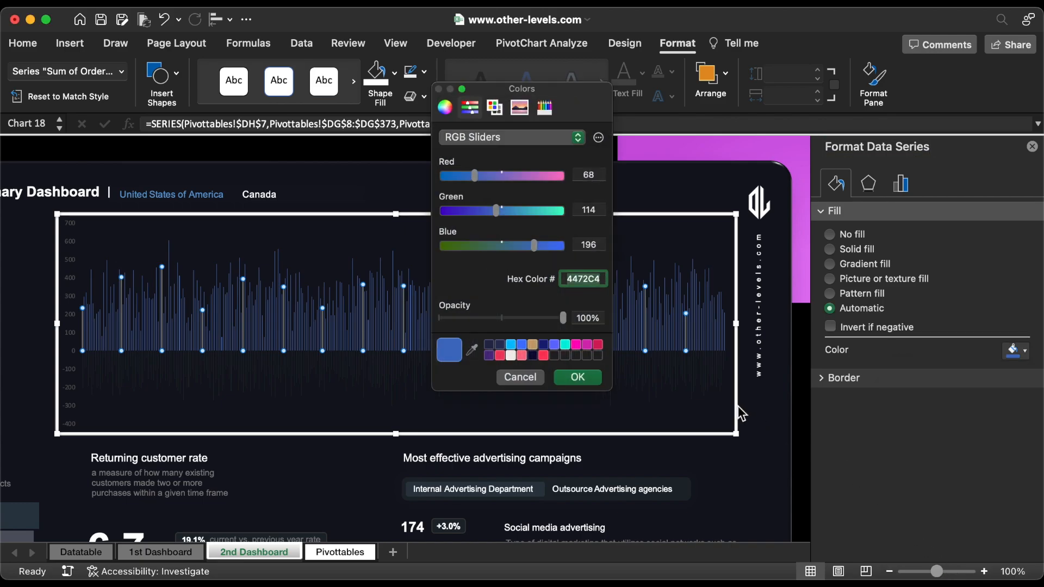
left_click(584, 380)
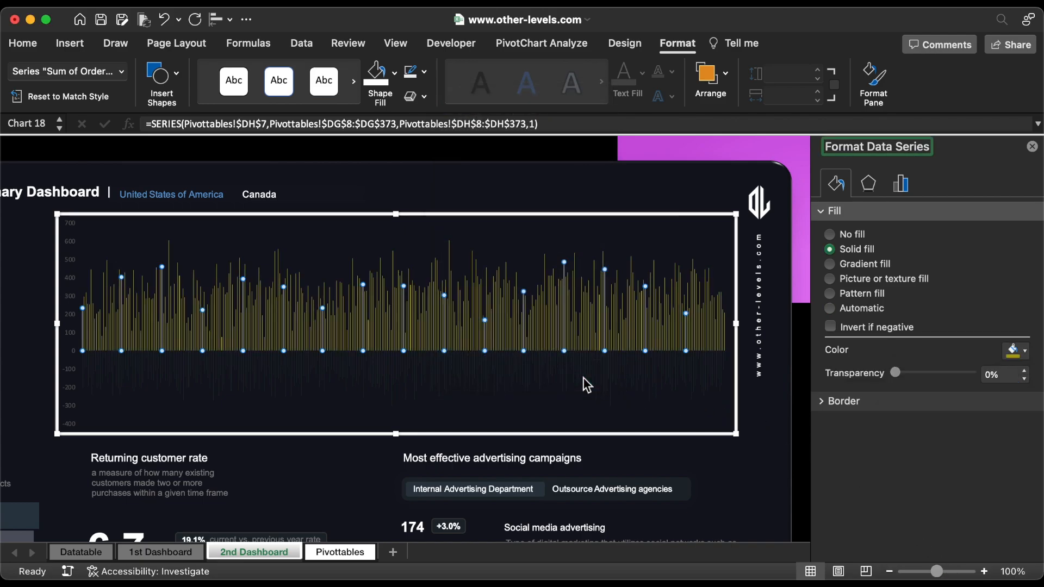
Step: Give the refunds series columns a solid white fill, and set the series overlap to 100% and gap width to 500%
left_click(564, 382)
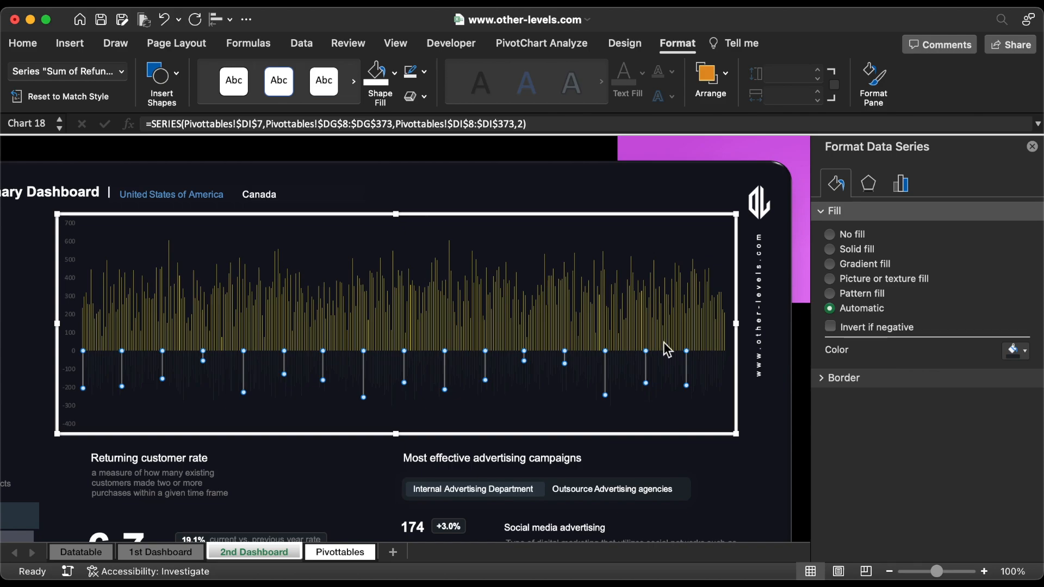
left_click(846, 251)
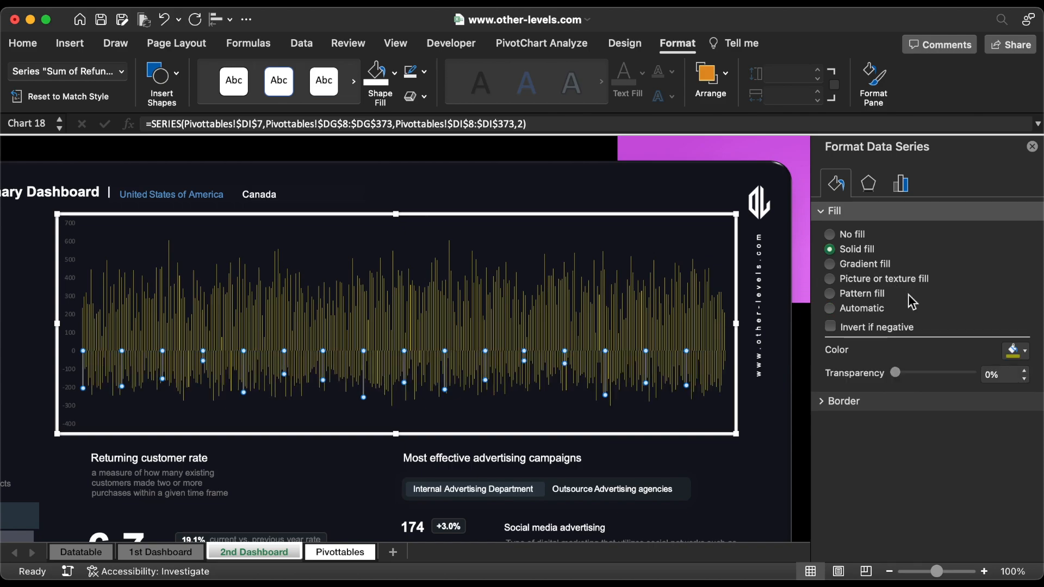
left_click(1012, 352)
left_click(904, 393)
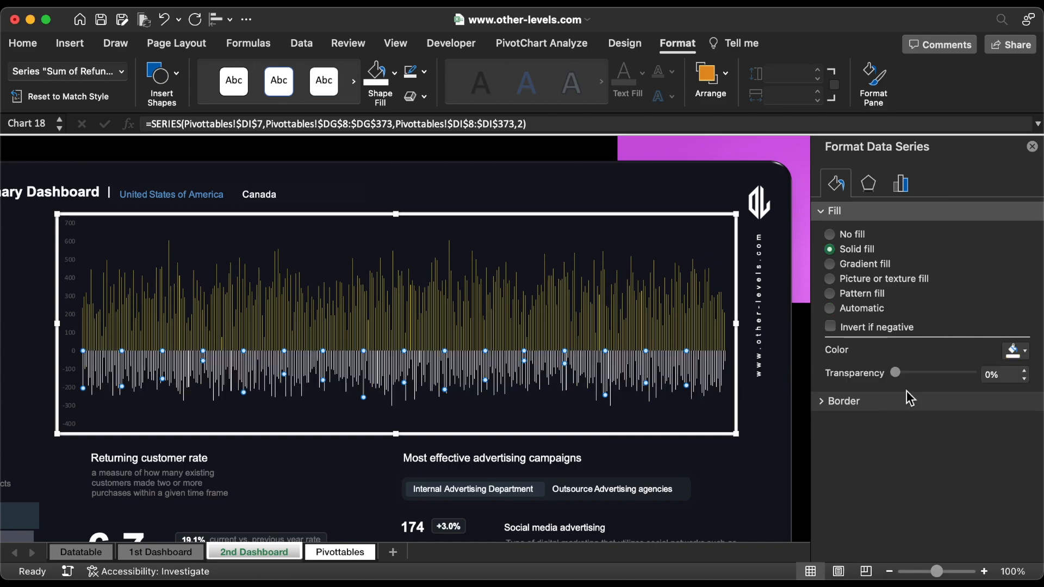
left_click(901, 186)
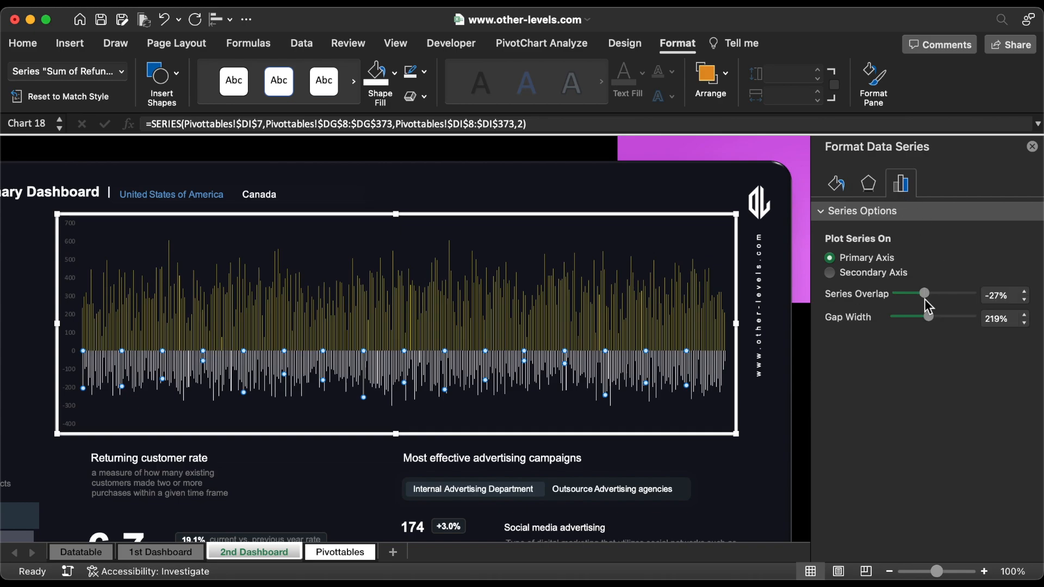
left_click_drag(925, 294, 978, 319)
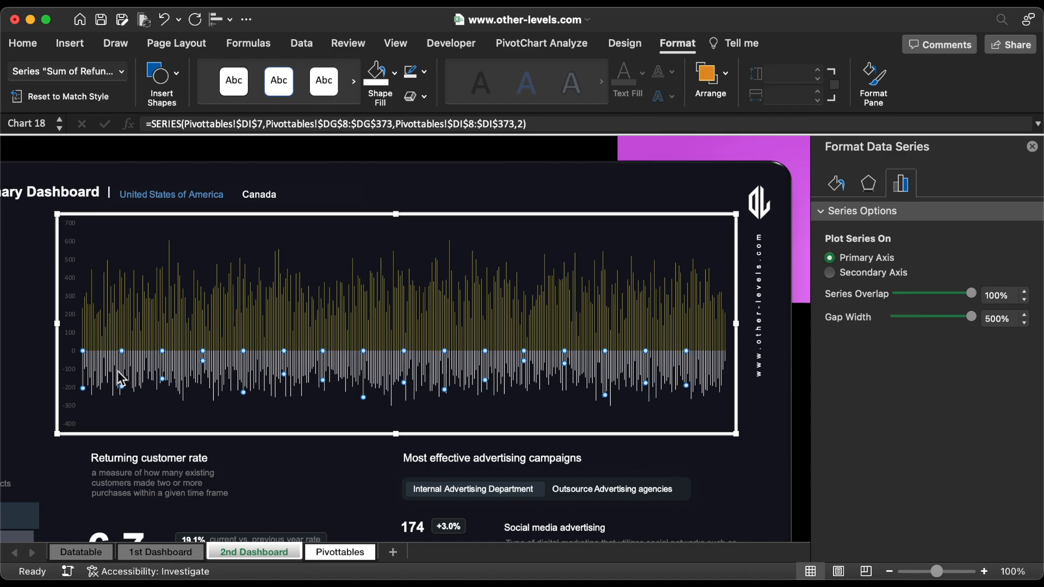
Step: Set the minimum bound of the chart's vertical axis to -300
left_click(78, 373)
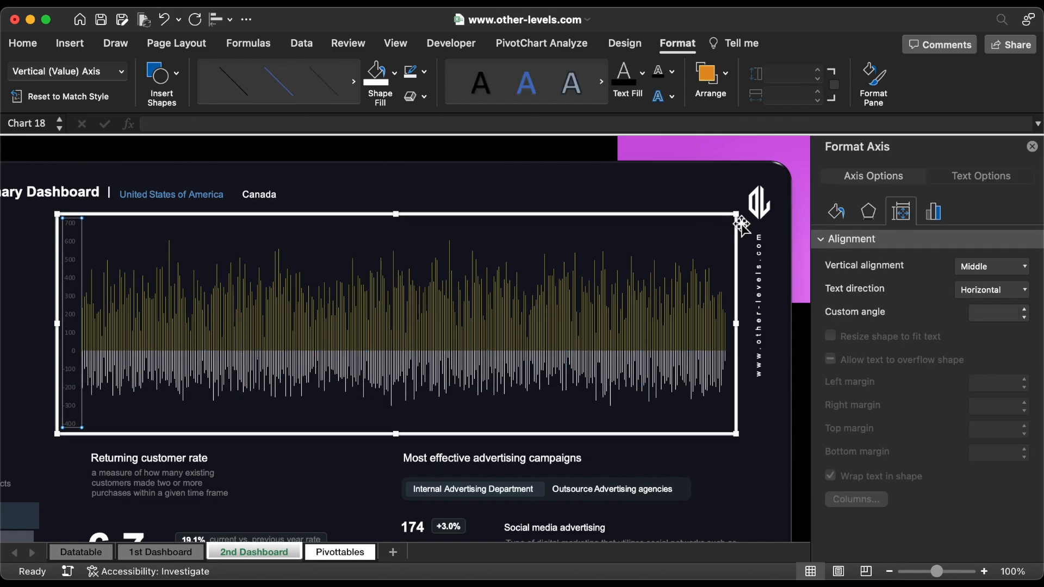
left_click(934, 214)
left_click(965, 287)
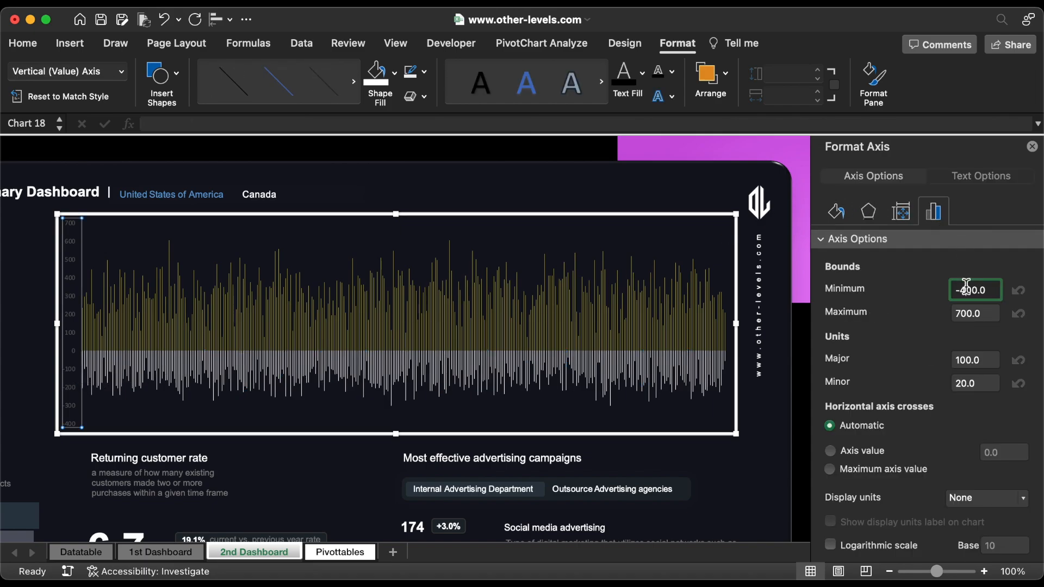
key("BackSpace")
type("3")
key("Return")
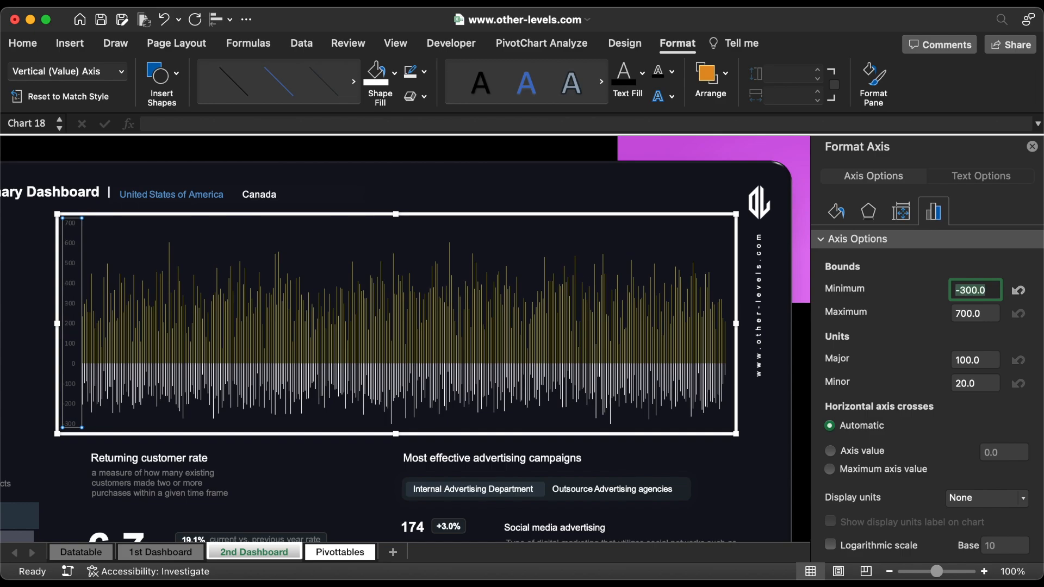
Step: Format the vertical axis labels in white Arial and nudge the chart slightly into place
left_click(24, 43)
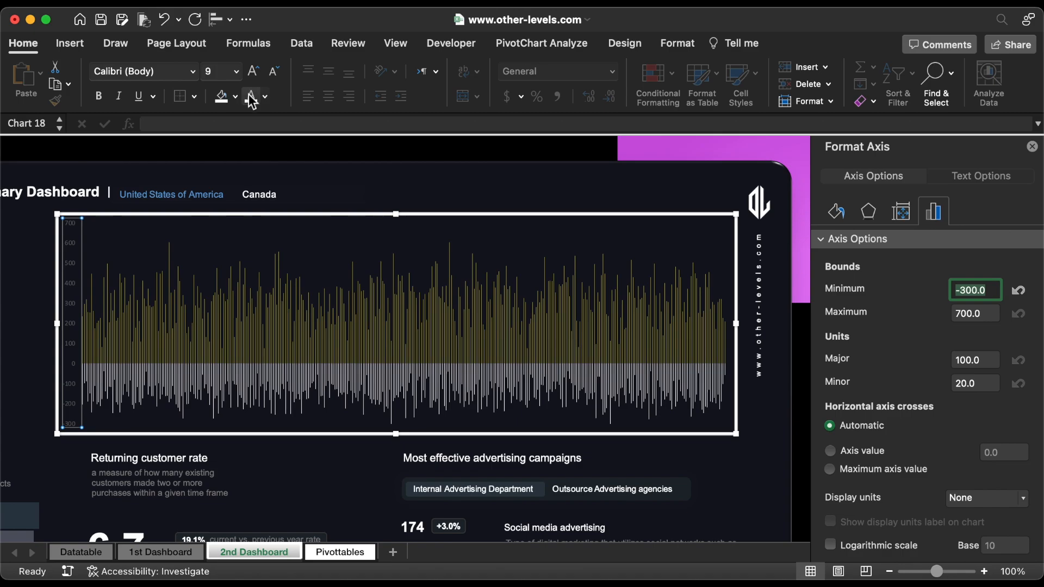
left_click(193, 72)
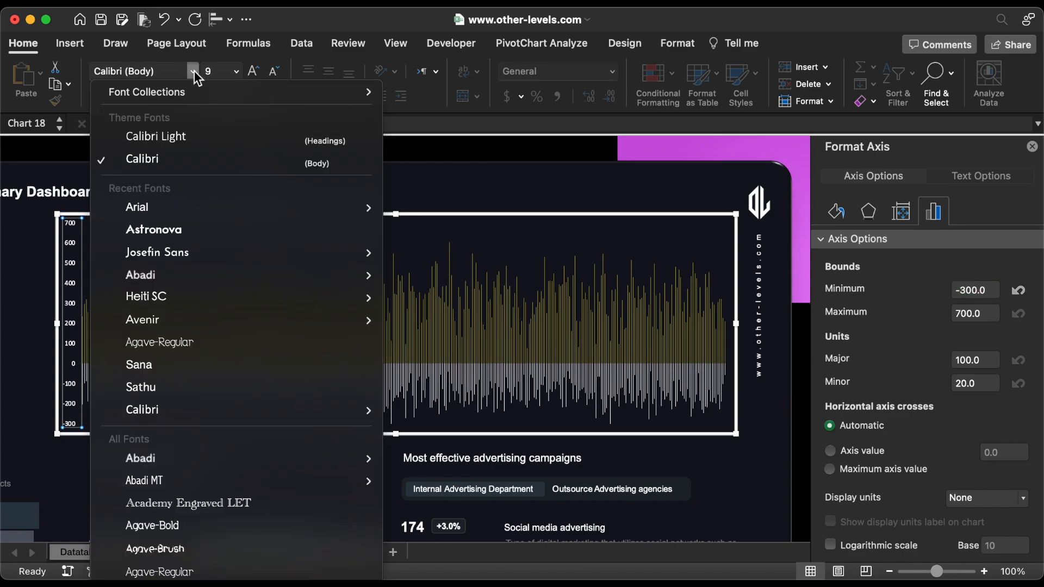
left_click(144, 207)
left_click(687, 218)
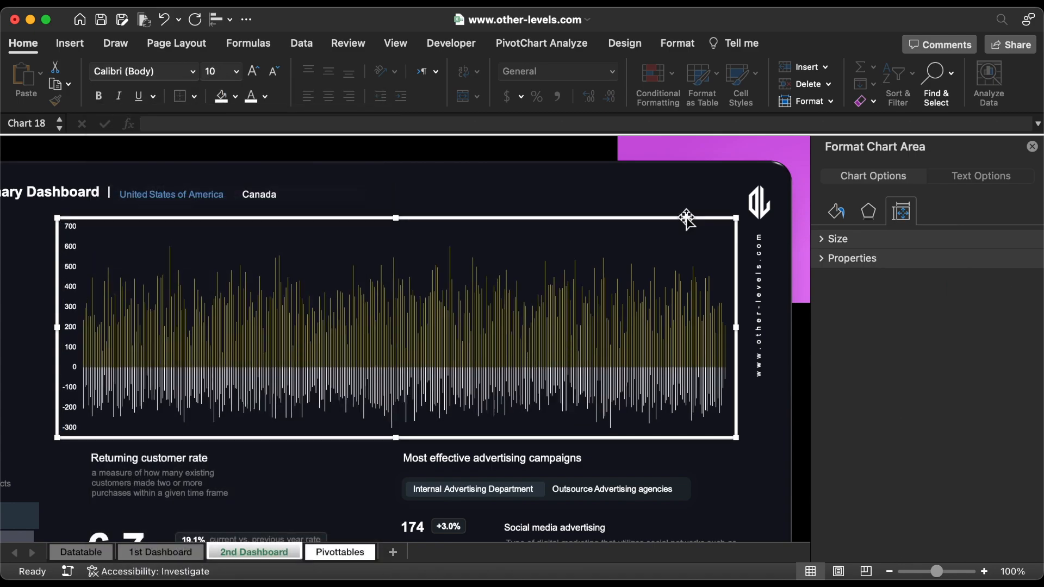
left_click_drag(686, 218, 685, 218)
Step: Draw a rectangle about 11.89" wide across the chart's zero line and set its height to 0.67"
left_click(69, 43)
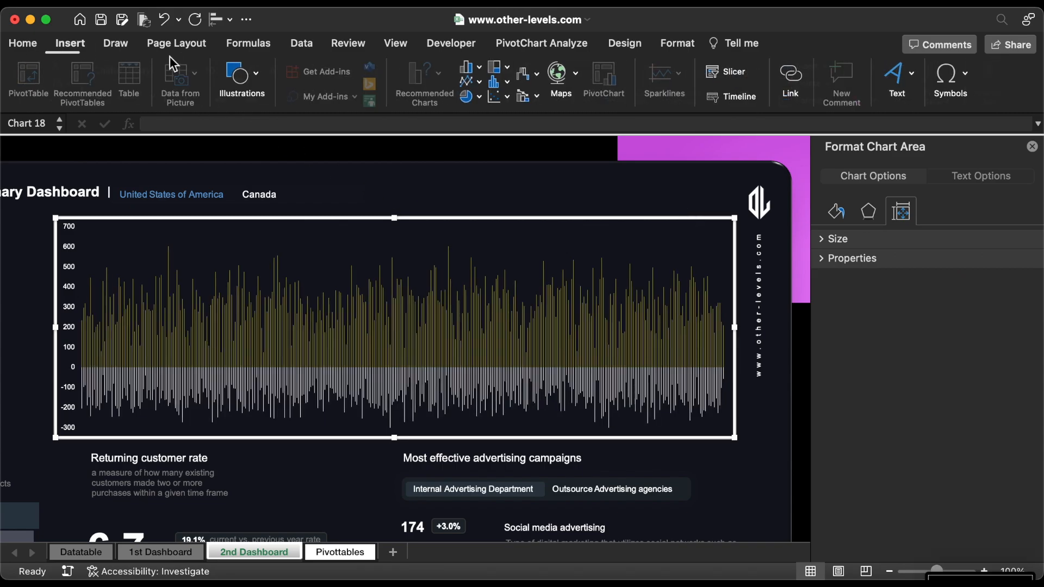
left_click(241, 79)
left_click(182, 122)
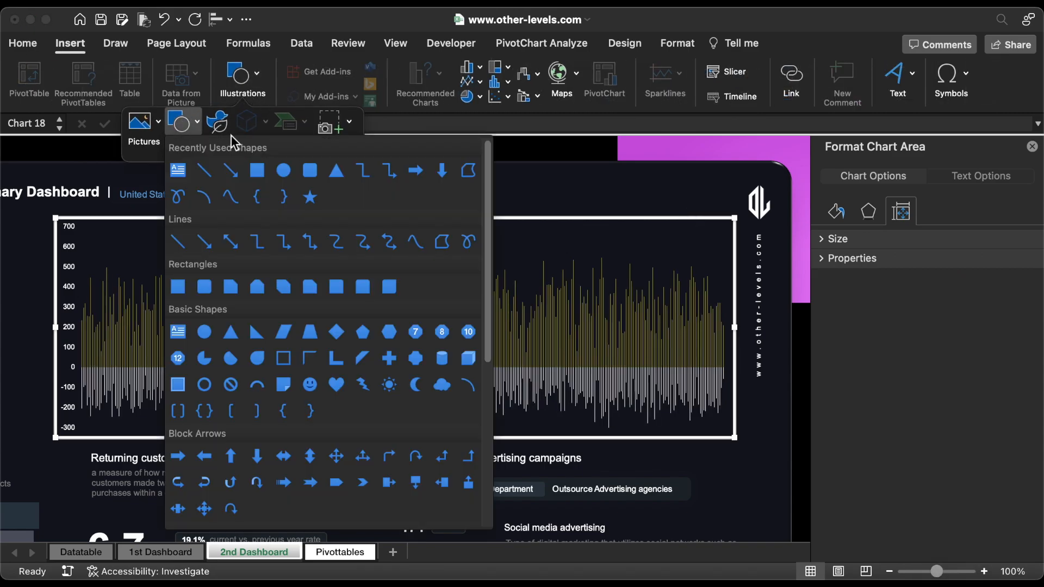
left_click(257, 171)
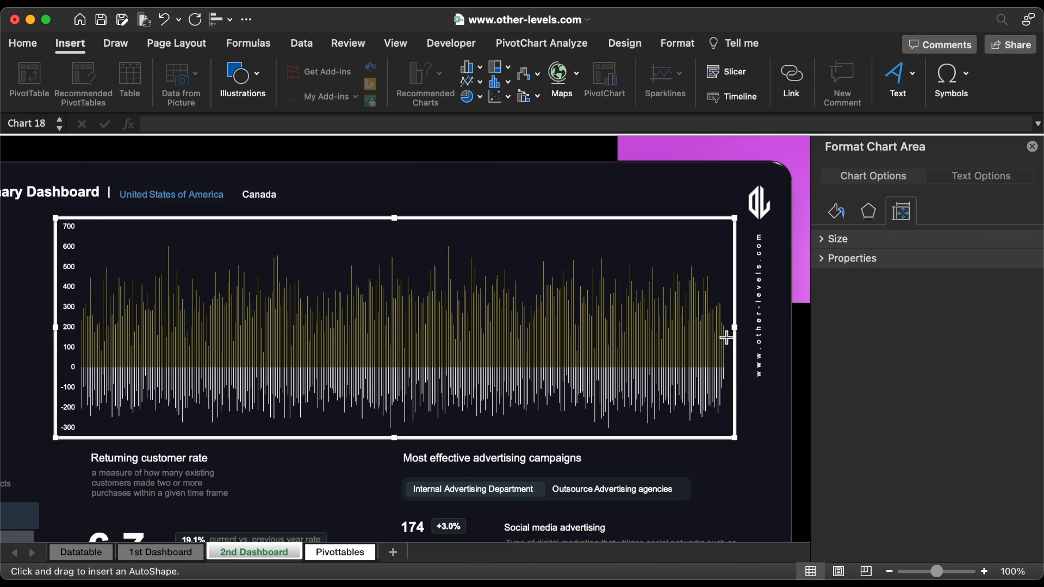
left_click_drag(726, 335, 59, 376)
left_click(919, 74)
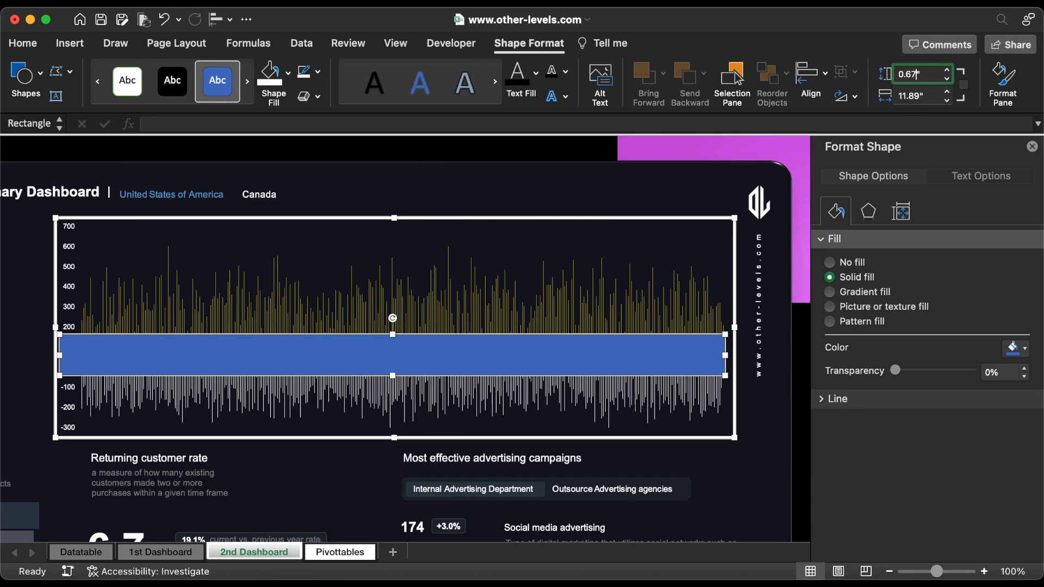
key("Return")
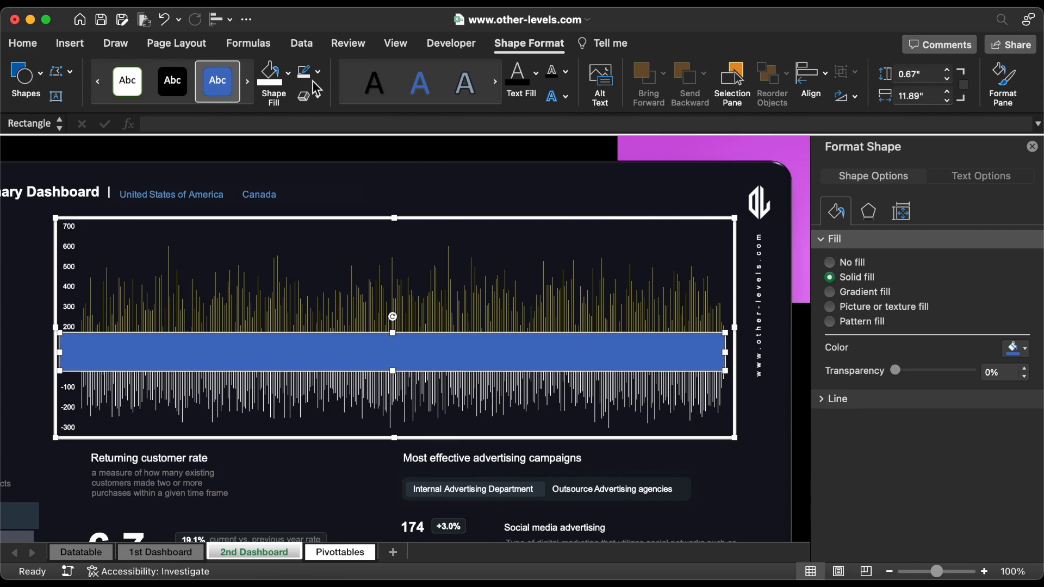
Step: Remove the rectangle's outline and fill it with the recently used dark background colour
left_click(318, 71)
left_click(320, 118)
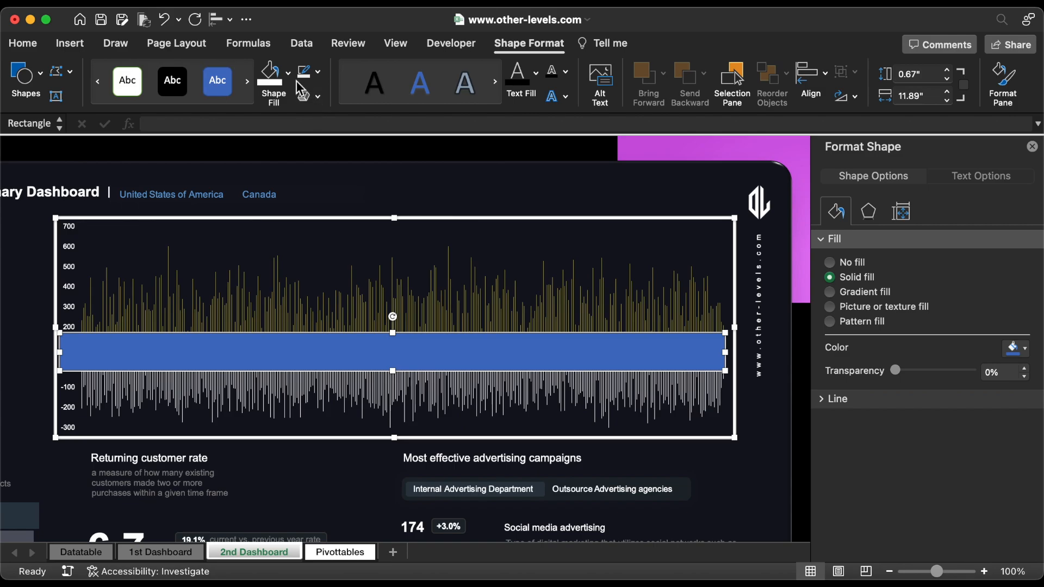
left_click(290, 76)
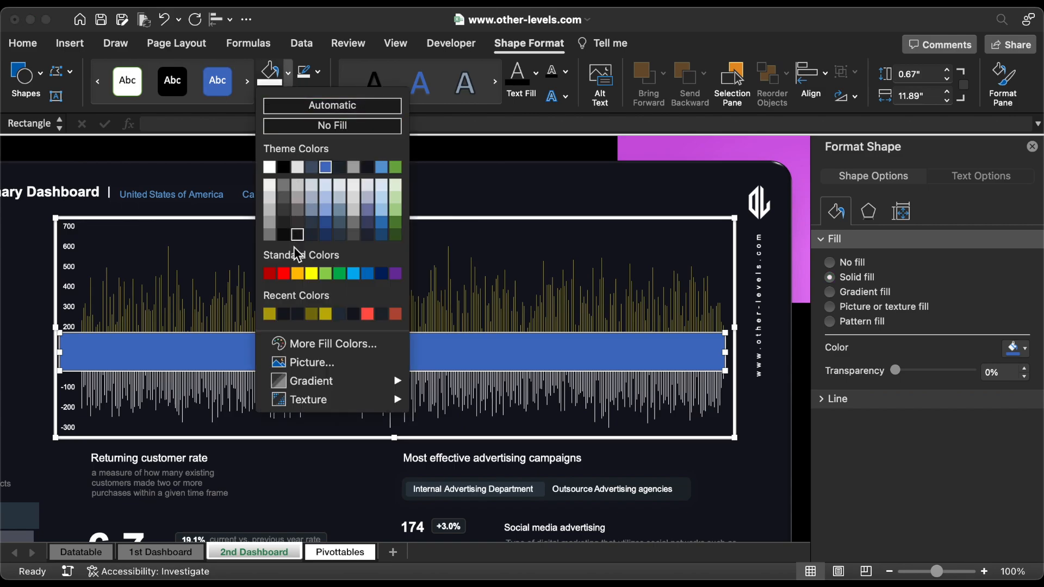
left_click(285, 315)
left_click(155, 142)
Step: Add a text box about 0.57" wide and 0.29" high reading "Jan" at the start of the band between the orders and refunds columns
left_click(70, 46)
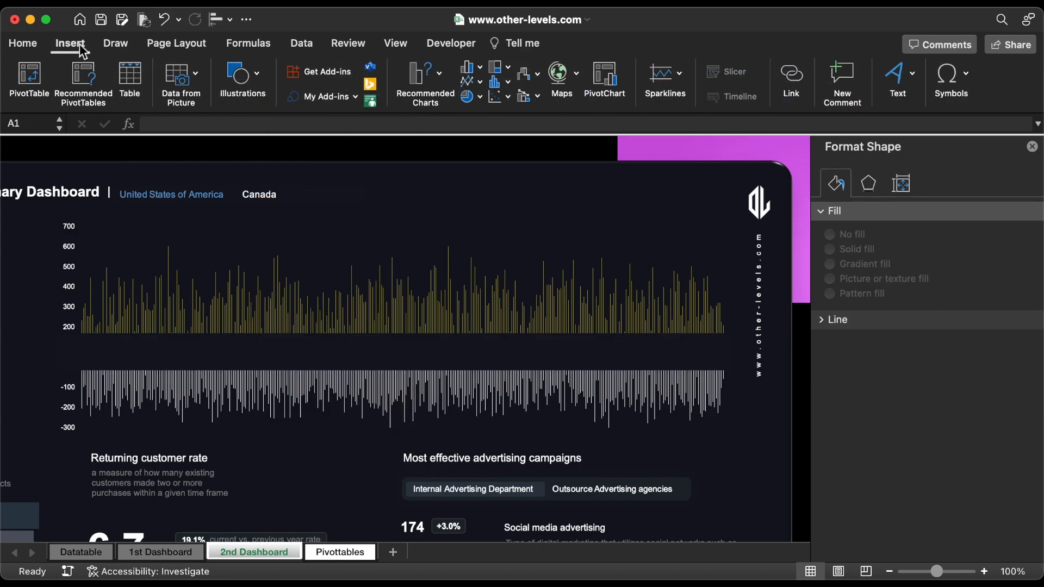
left_click(241, 76)
left_click(185, 127)
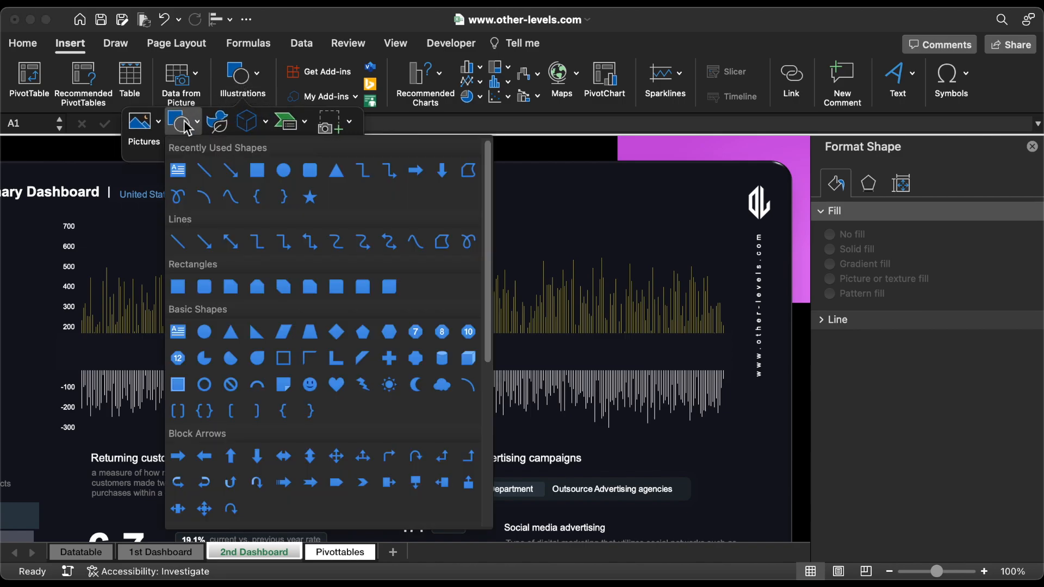
left_click(175, 172)
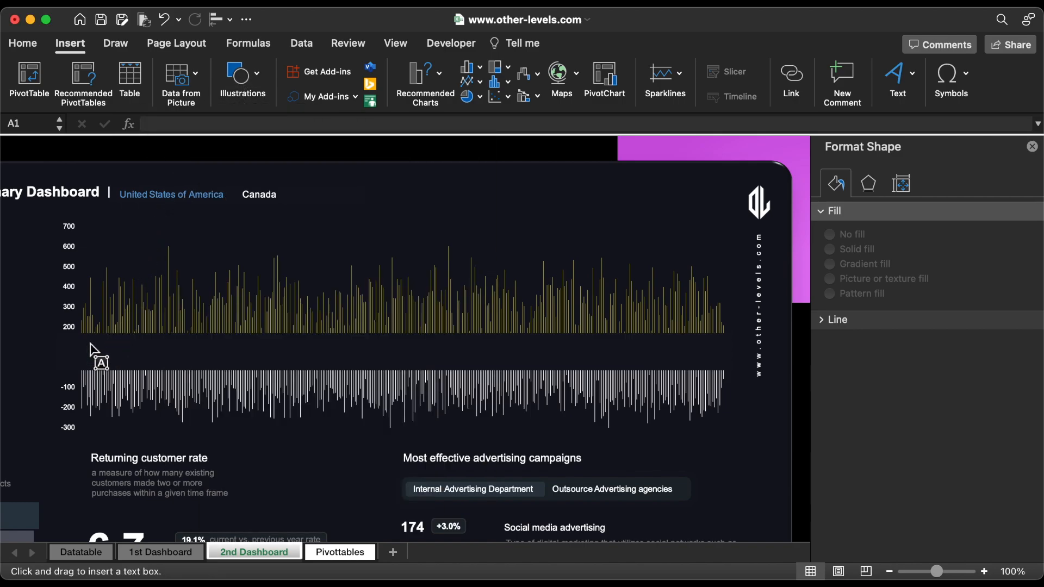
left_click_drag(87, 341, 121, 360)
type("Ja")
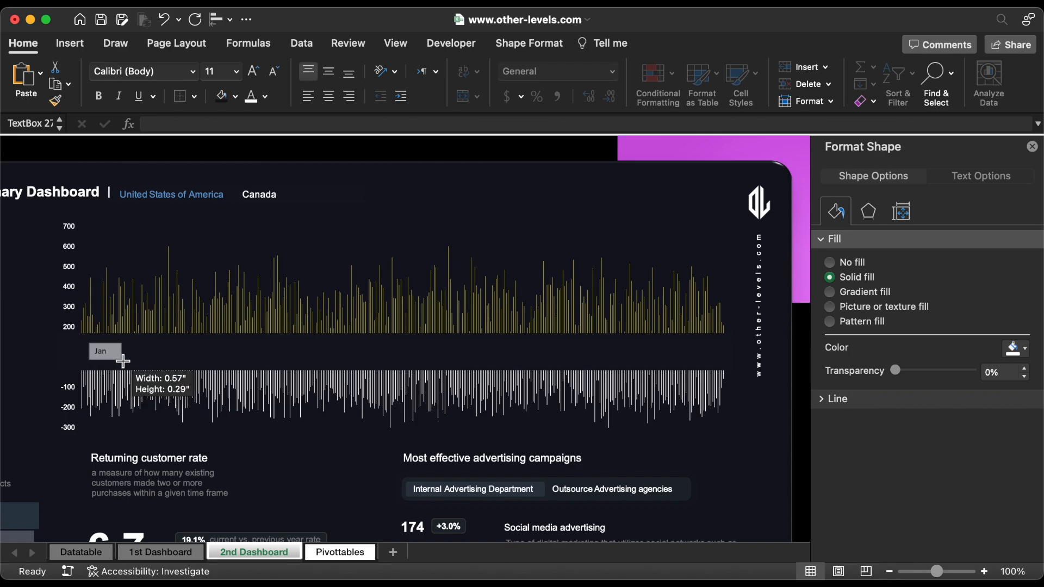
type("n")
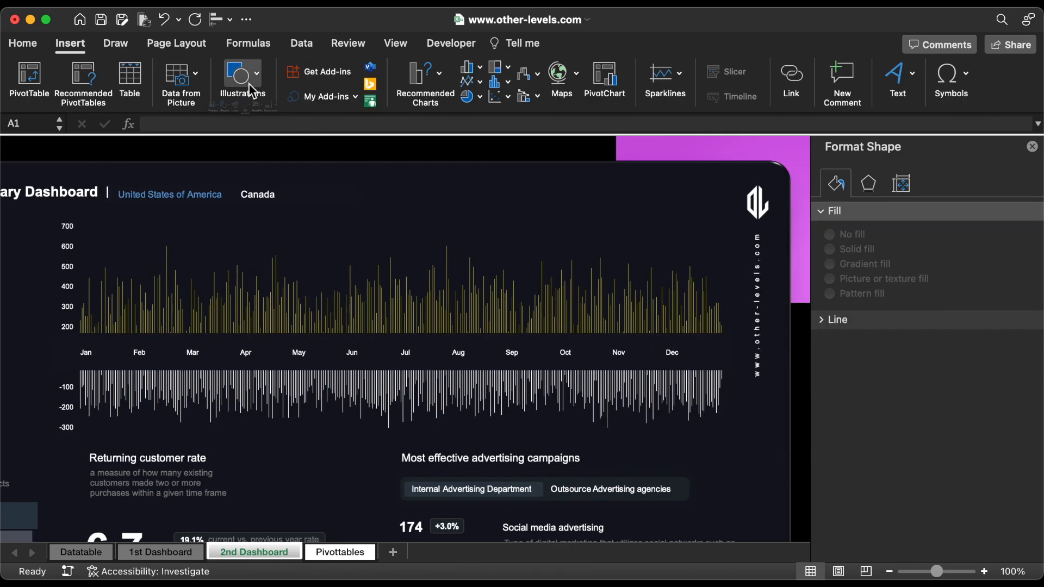
Step: Draw a rectangle over the orders columns and stretch it upward to about 1.9" high and 11.56" wide
left_click(241, 79)
left_click(178, 123)
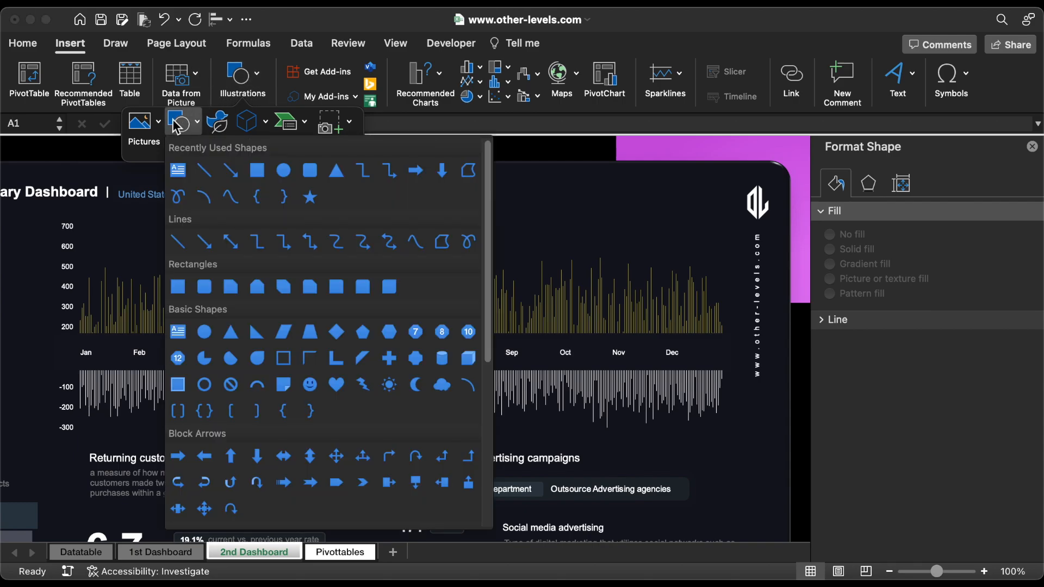
left_click(257, 171)
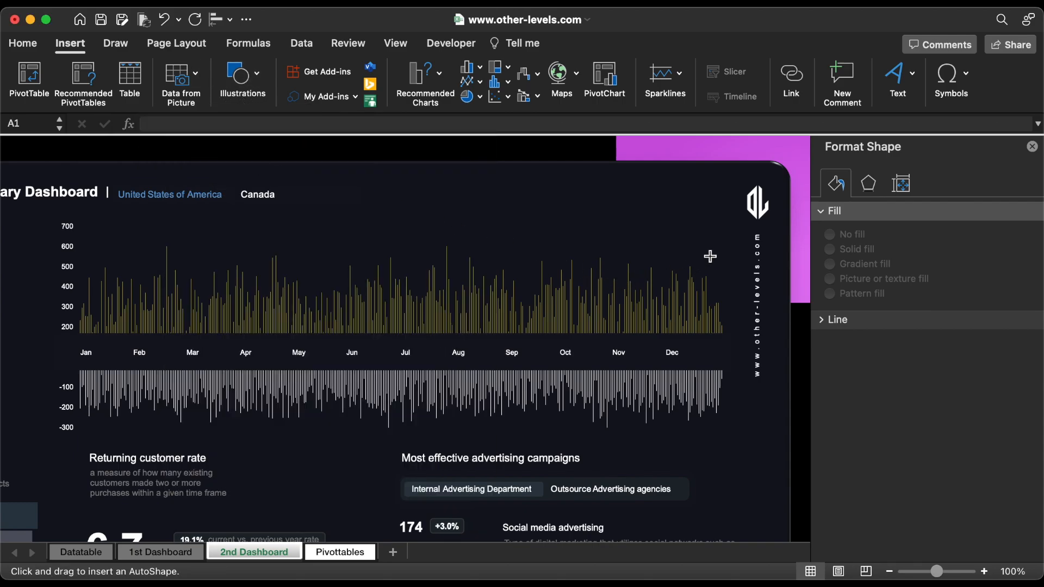
mouse_move(727, 246)
left_mouse_down()
mouse_move(84, 326)
mouse_move(103, 322)
left_mouse_up()
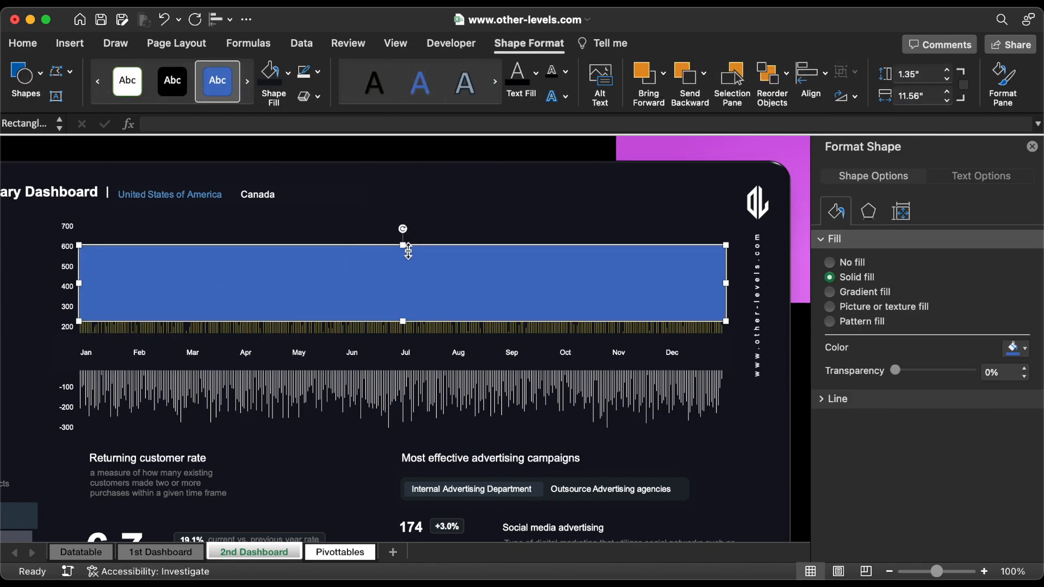
left_click_drag(403, 246, 402, 214)
Step: Remove the outline of the rectangle over the orders columns and fill it with the recently used dark background colour
left_click(320, 75)
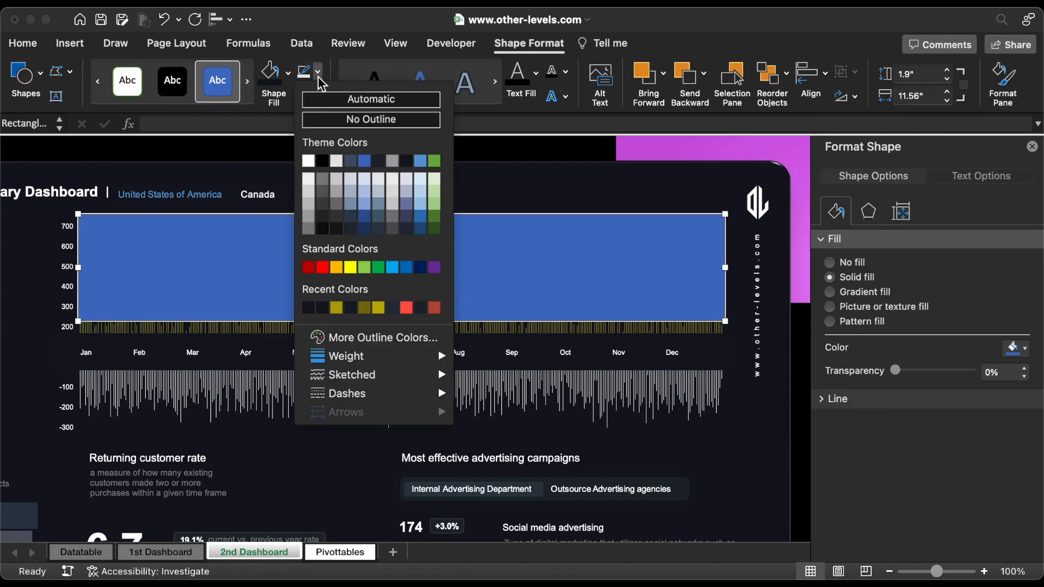
left_click(332, 118)
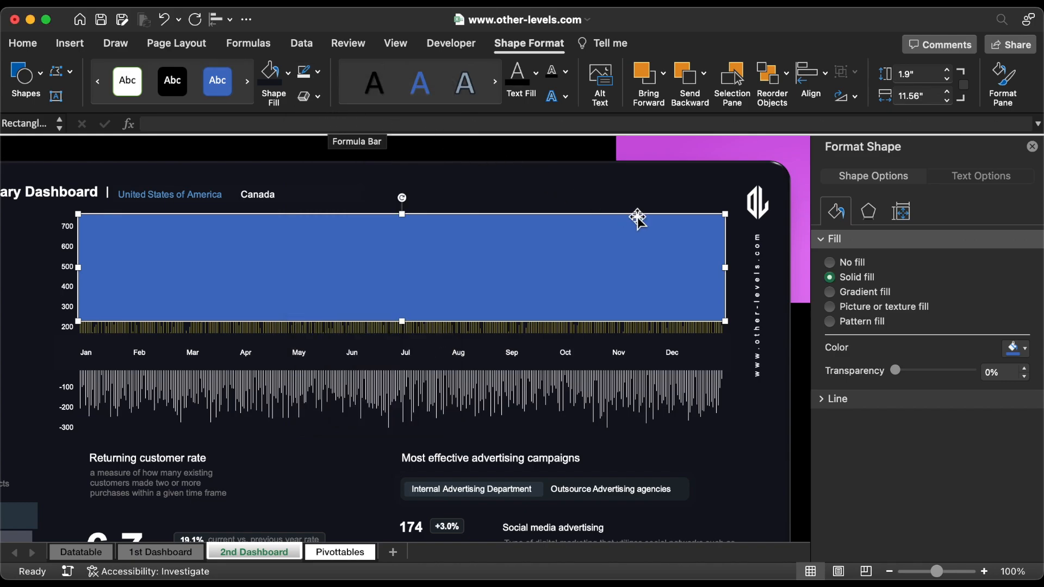
left_click(1008, 352)
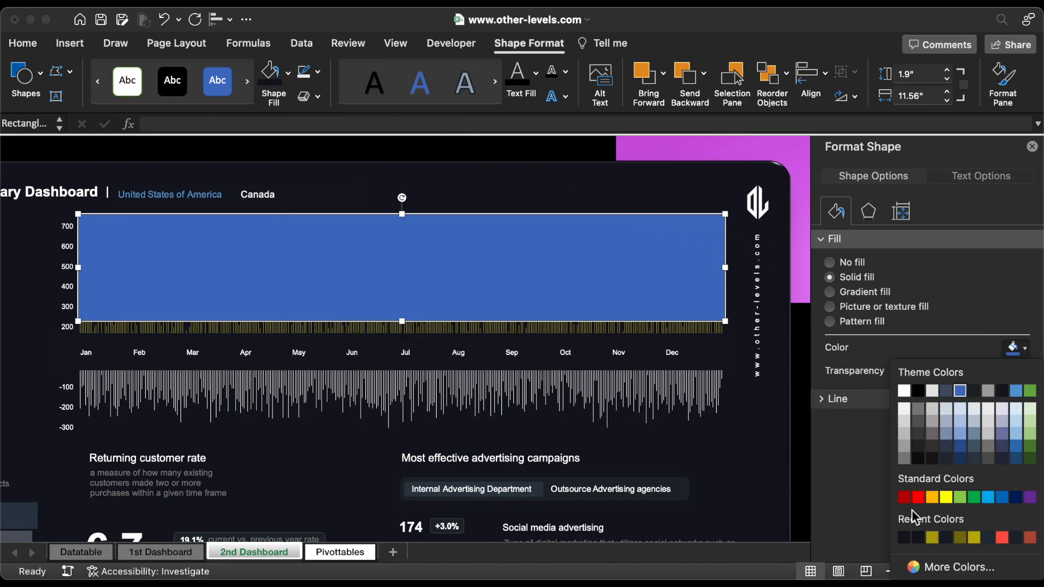
left_click(903, 537)
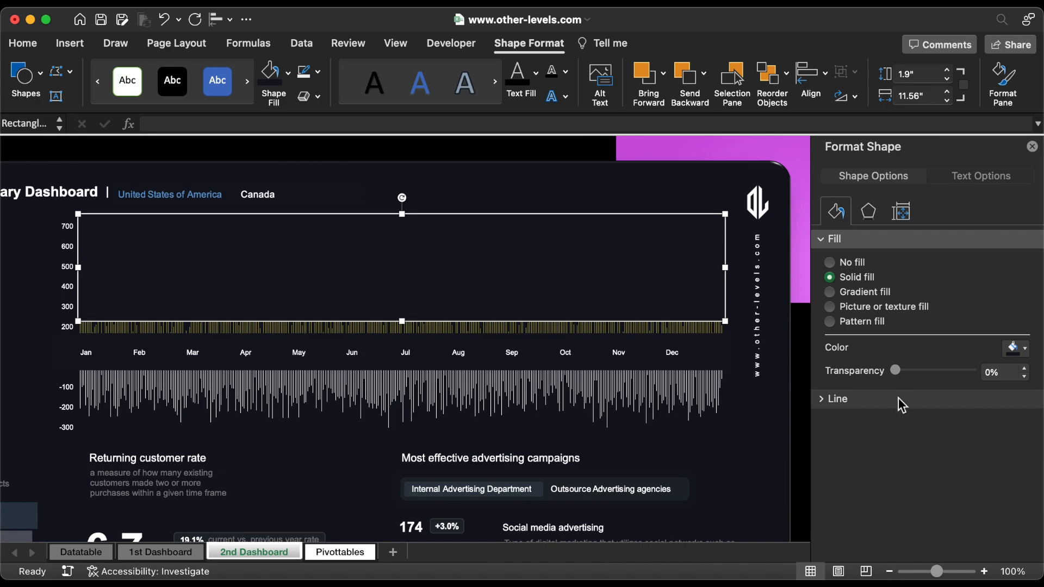
Step: Set the fill transparency of the rectangle over the orders columns to 58%
left_click_drag(898, 375, 922, 373)
left_click(1025, 369)
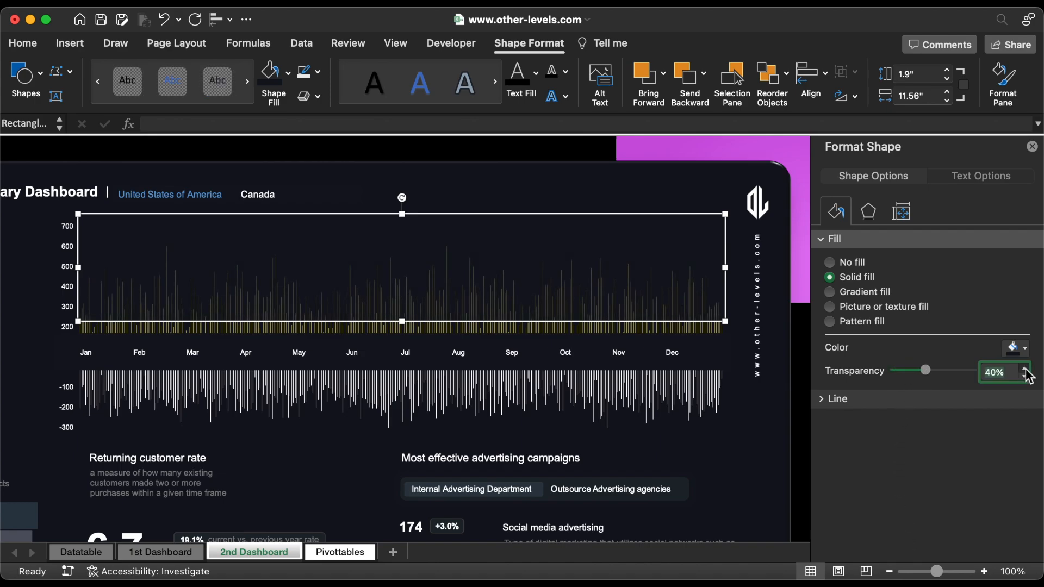
left_click(1025, 369)
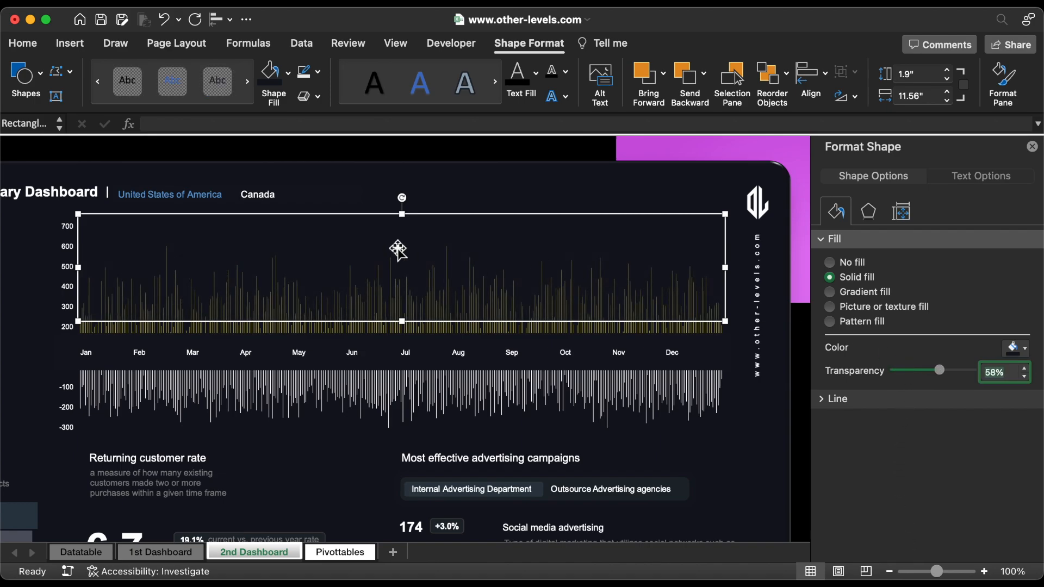
Step: Copy the translucent rectangle over the refunds columns, shorten the copy to fit, and extend the original's lower edge slightly over the orders columns
left_click_drag(401, 250, 402, 419)
left_click_drag(403, 484, 407, 434)
left_click(410, 308)
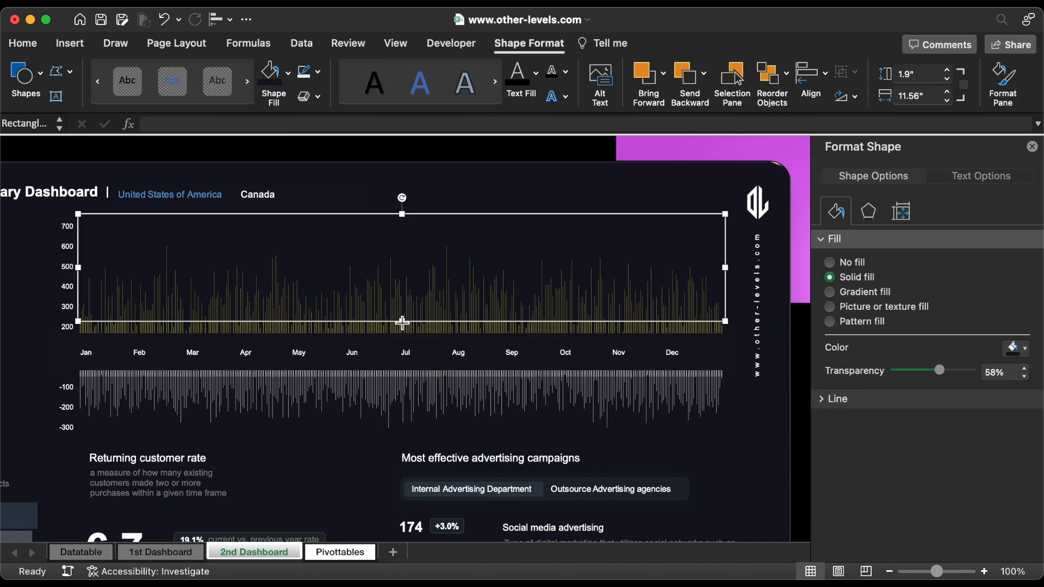
left_click_drag(401, 322, 408, 329)
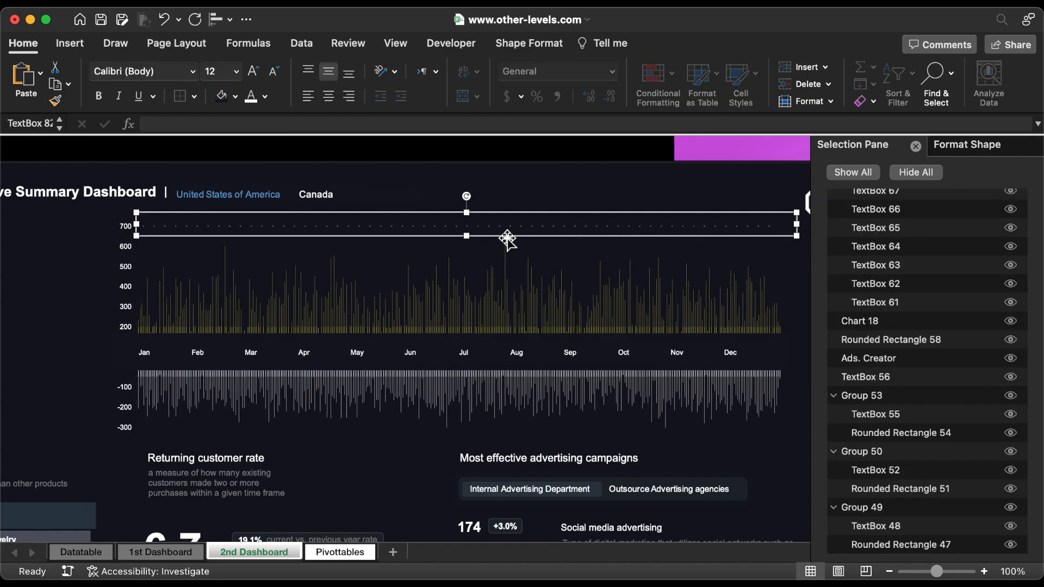
Step: Place copies of the dotted gridline text box at the axis values down to -300 and group all the dotted lines
left_click_drag(505, 235, 496, 279)
left_click_drag(767, 277, 701, 439)
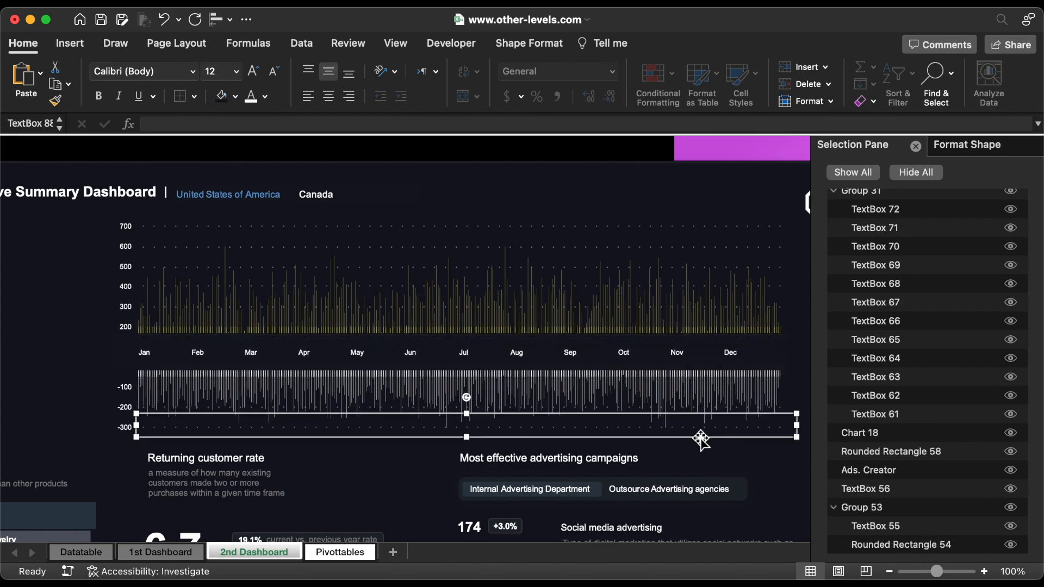
left_click(631, 408, "shift")
left_click(600, 307, "shift")
left_click(592, 286, "shift")
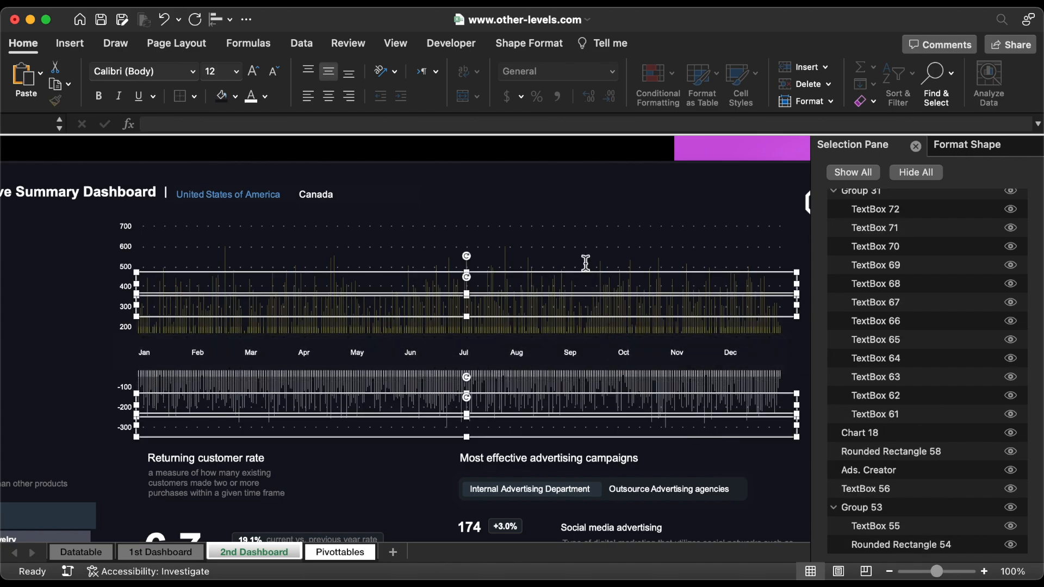
left_click(584, 262, "shift")
left_click(583, 246, "shift")
left_click(577, 223, "shift")
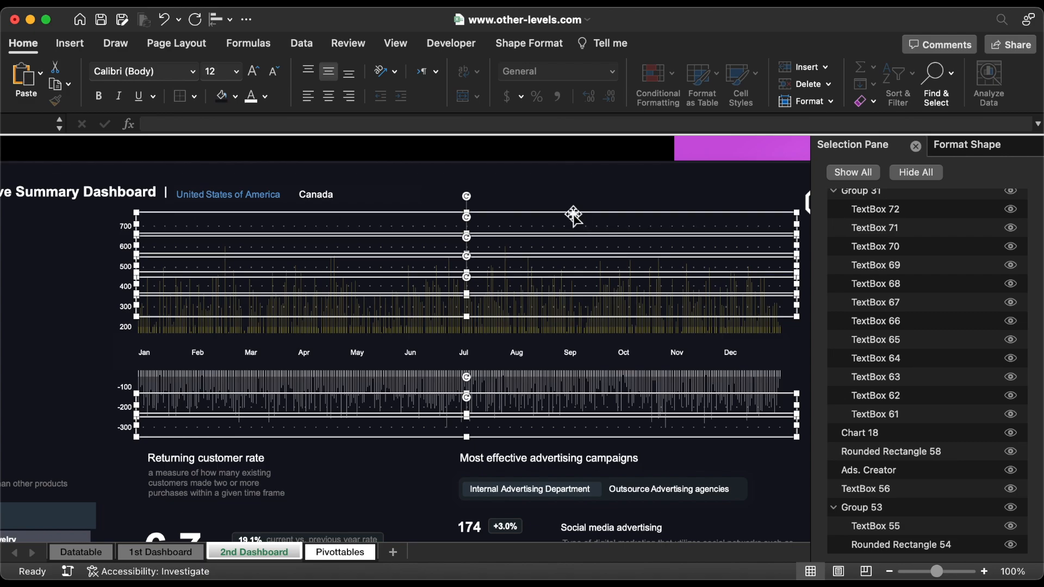
right_click(573, 216)
mouse_move(618, 280)
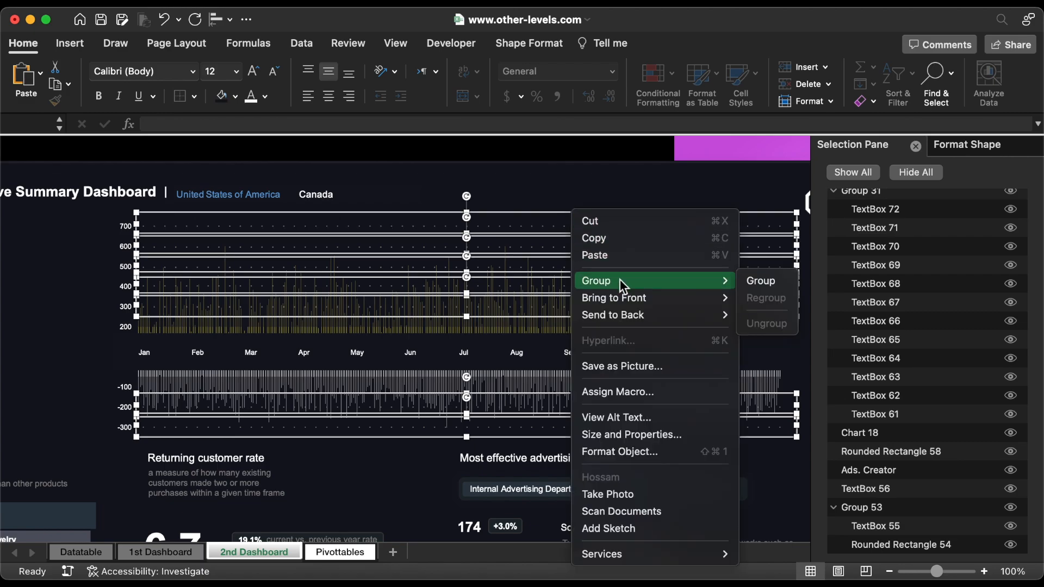
left_click(760, 281)
Step: Close the selection and shape formatting panes and send the selected group to the back of the dashboard
left_click(915, 146)
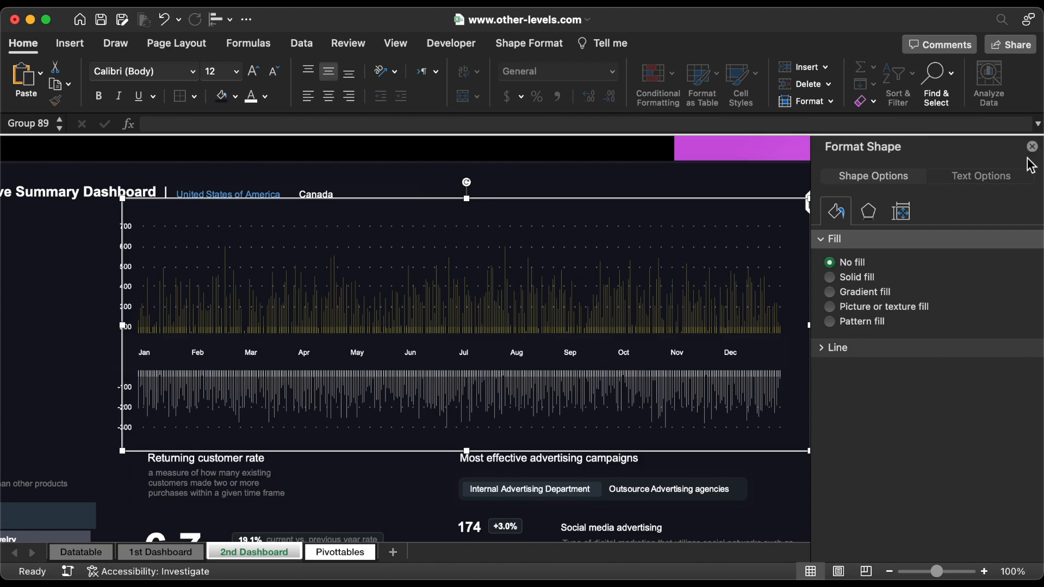
left_click(1032, 146)
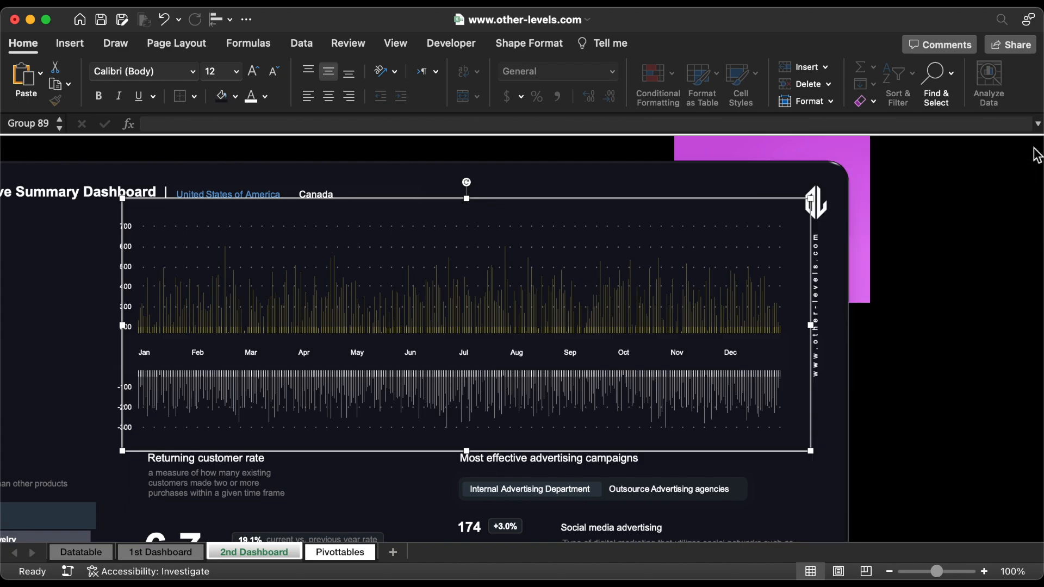
right_click(741, 205)
mouse_move(815, 299)
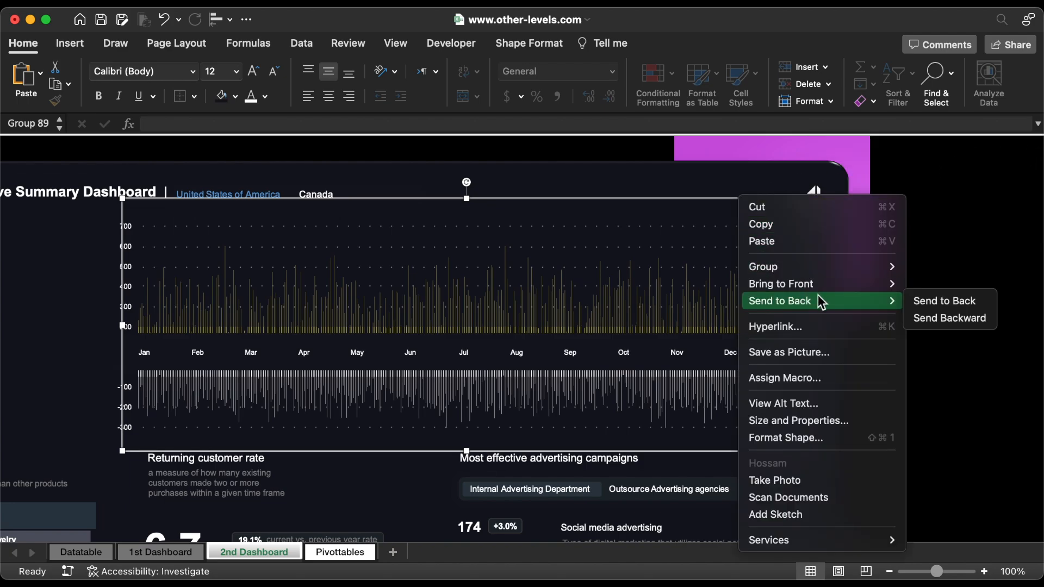
left_click(958, 299)
Step: On the Pivottables sheet, copy the 2023 orders and refunds pivot table in columns DG:DI to column DL
left_click(335, 558)
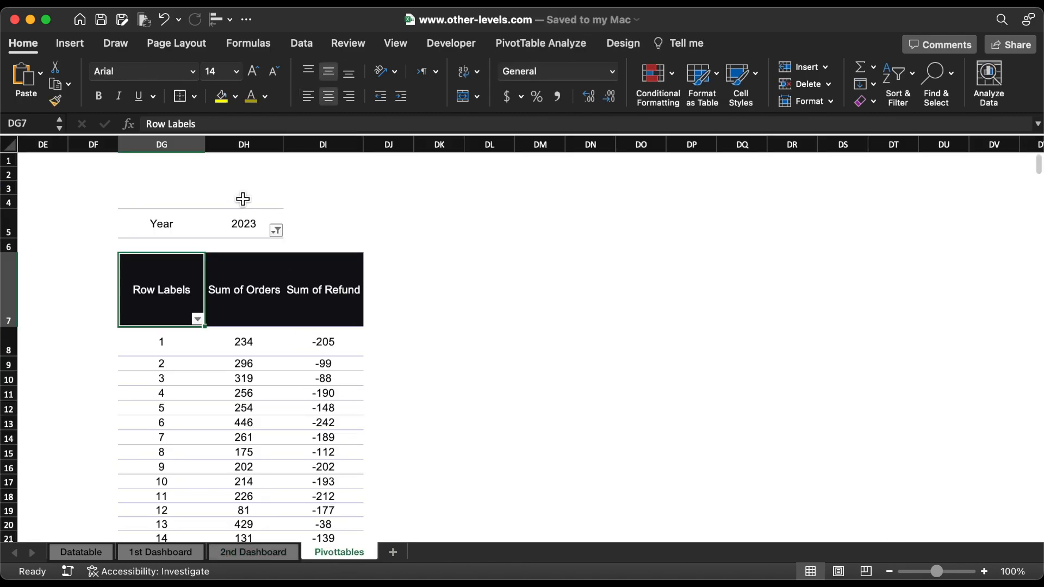
left_click_drag(178, 140, 302, 154)
key("super+c")
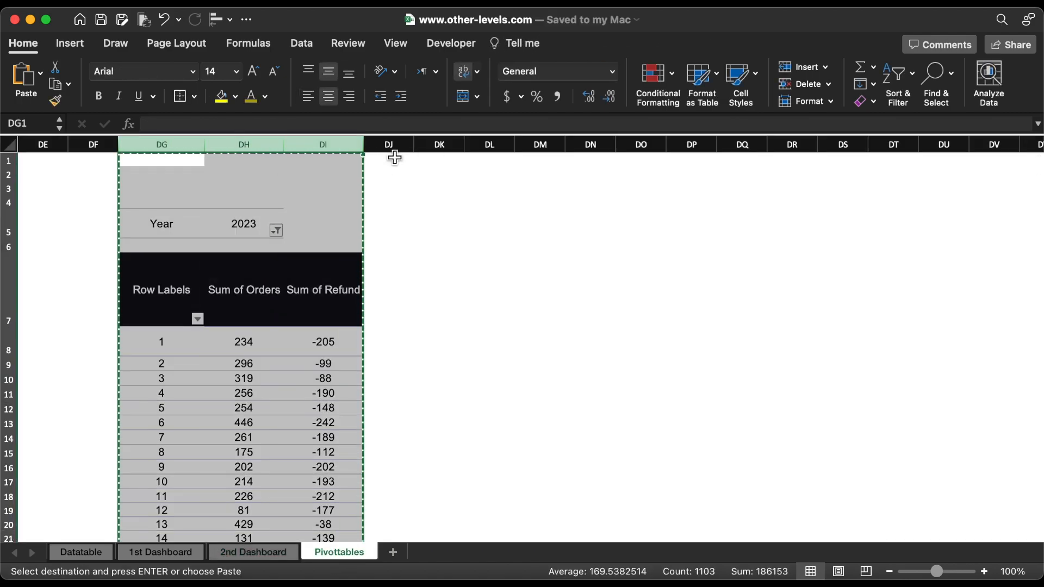
left_click(482, 146)
key("super+v")
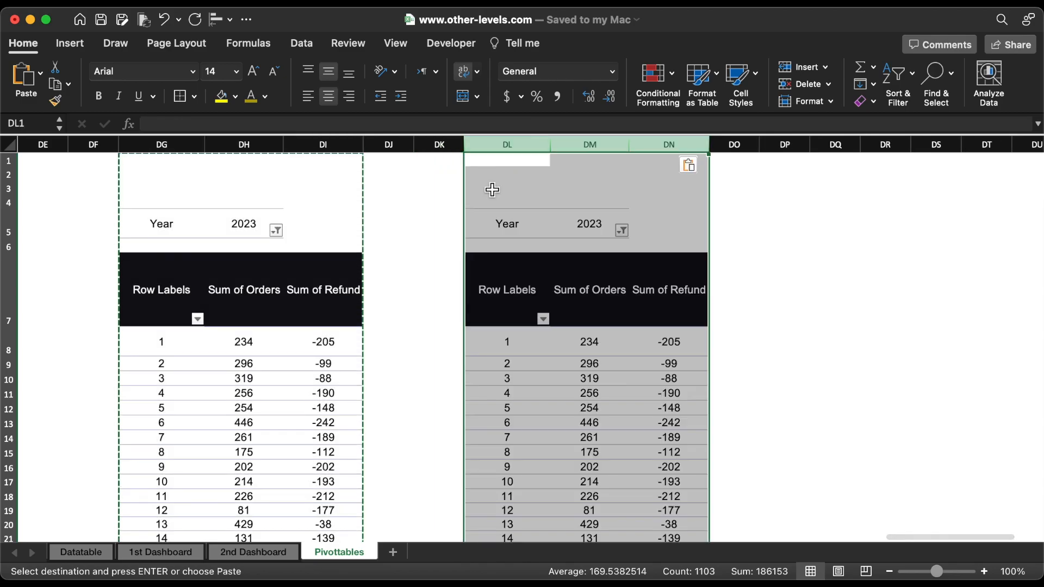
Step: Change the copied pivot table's Year filter to show only 2022
scroll(526, 266, "right", 2)
left_click(524, 273)
left_click(554, 230)
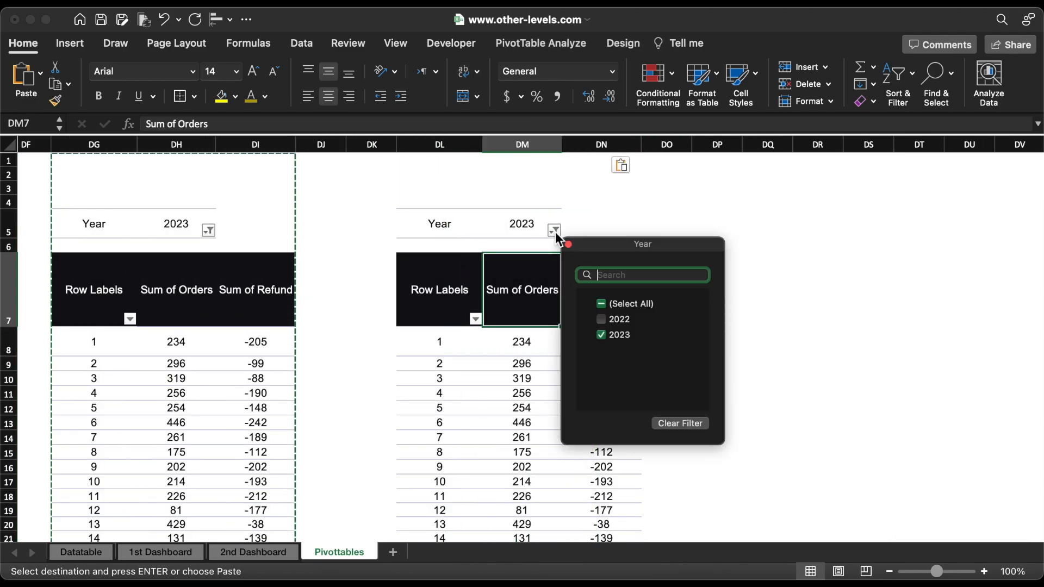
left_click(602, 321)
left_click(605, 333)
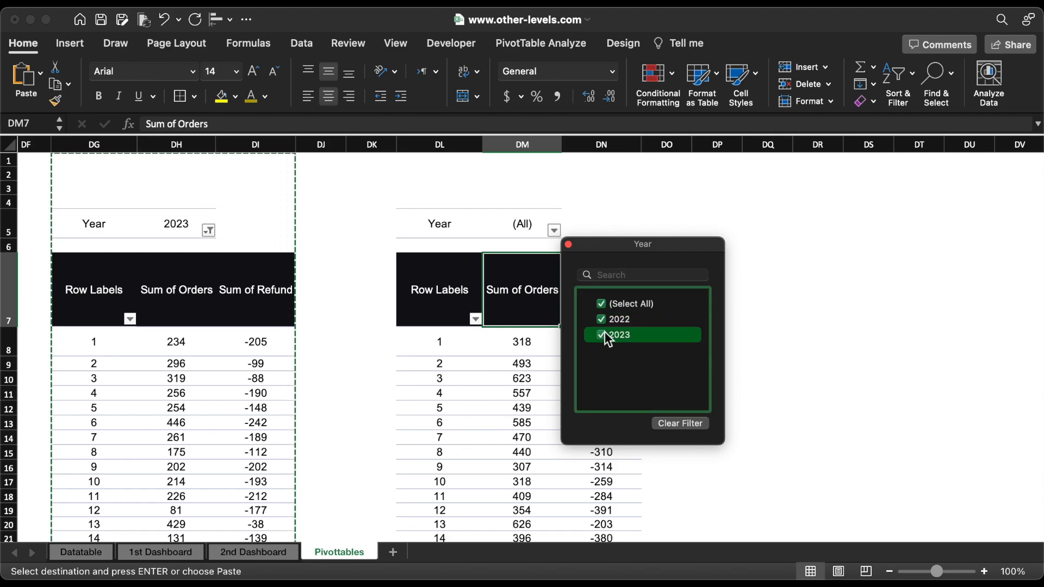
Step: Remove the Day Number field from the rows of the 2022 pivot table
left_click(576, 43)
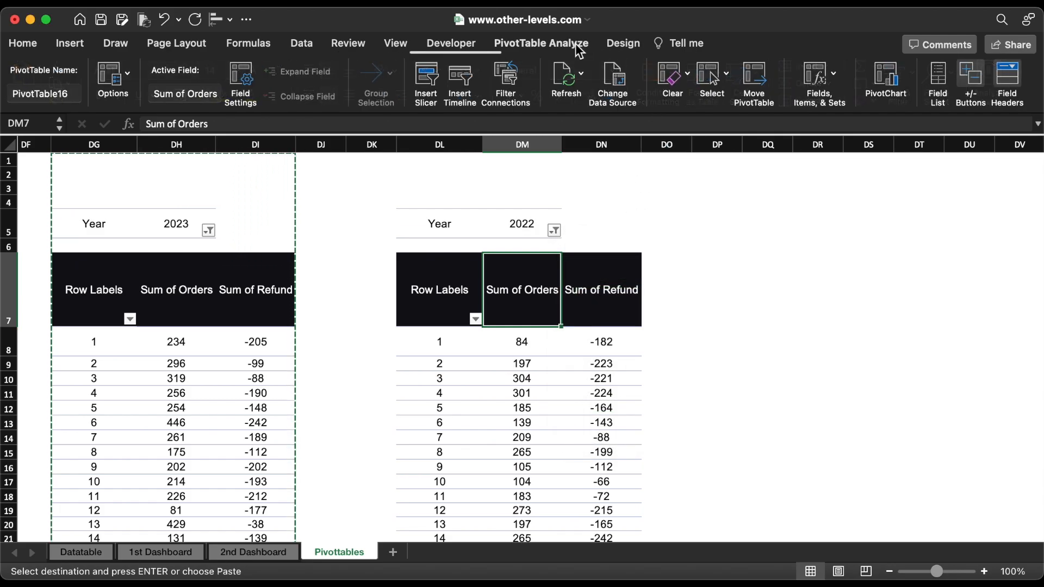
left_click(935, 72)
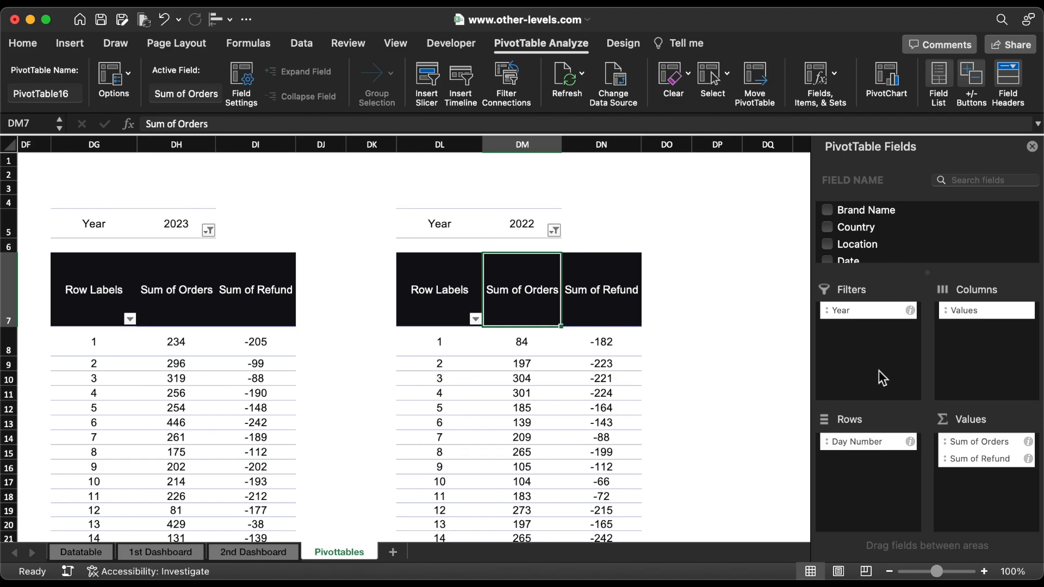
left_click_drag(851, 438, 759, 413)
Step: Enter the label "Total Orders 2023" in cell DO8
left_click(660, 341)
type("Tot")
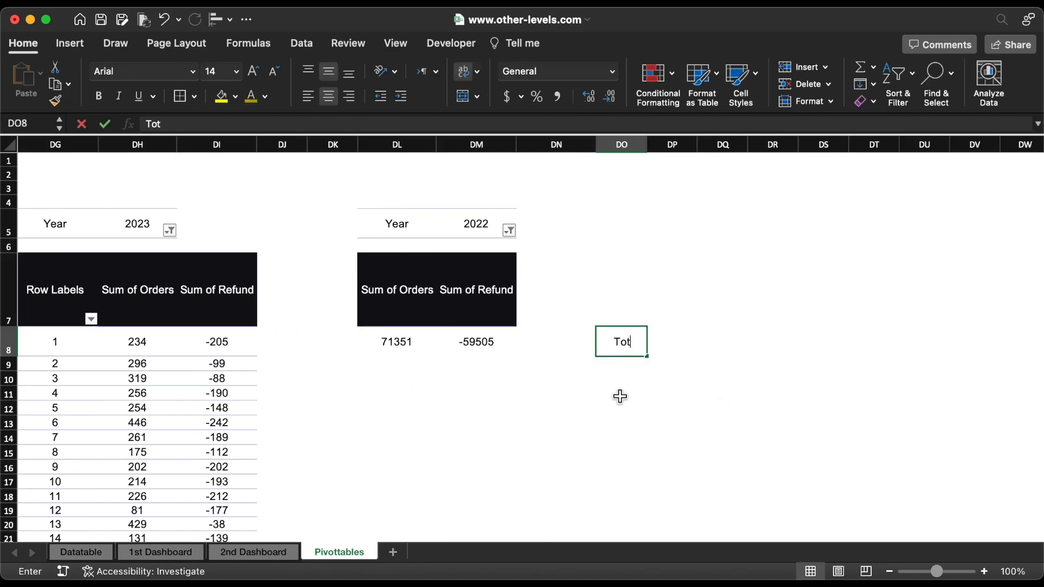
type("al Orders 2023")
key("Return")
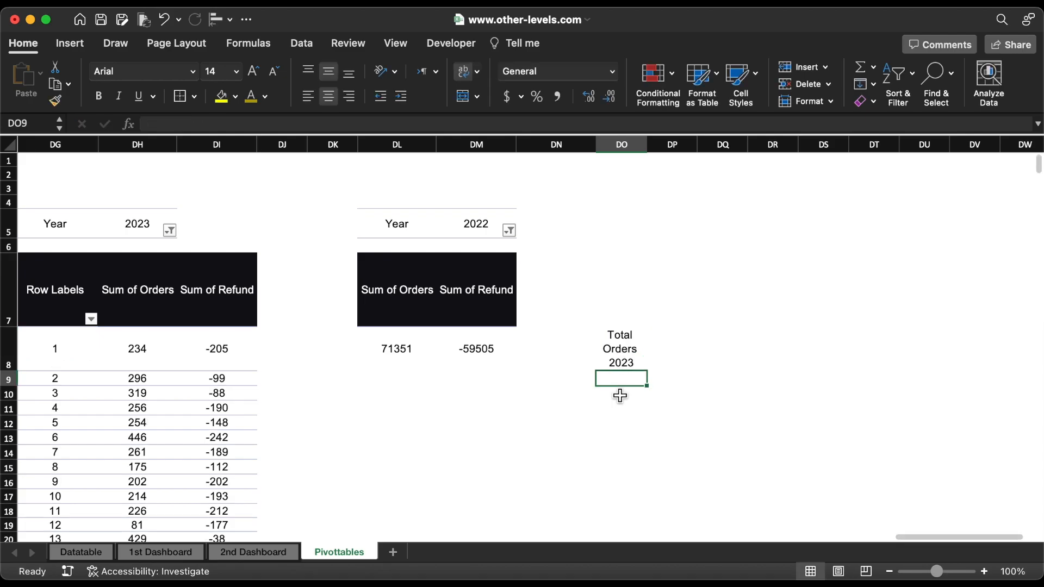
Step: Turn off text wrapping for column DO and widen it so the label fits on one line
left_click(621, 145)
left_click(465, 72)
left_click_drag(646, 145, 693, 144)
Step: Fill the label down to cell DO9 and edit it to read "Total Orders 2022"
left_click(693, 348)
left_click_drag(697, 356, 699, 368)
double_click(694, 366)
key("BackSpace")
type("2")
key("Return")
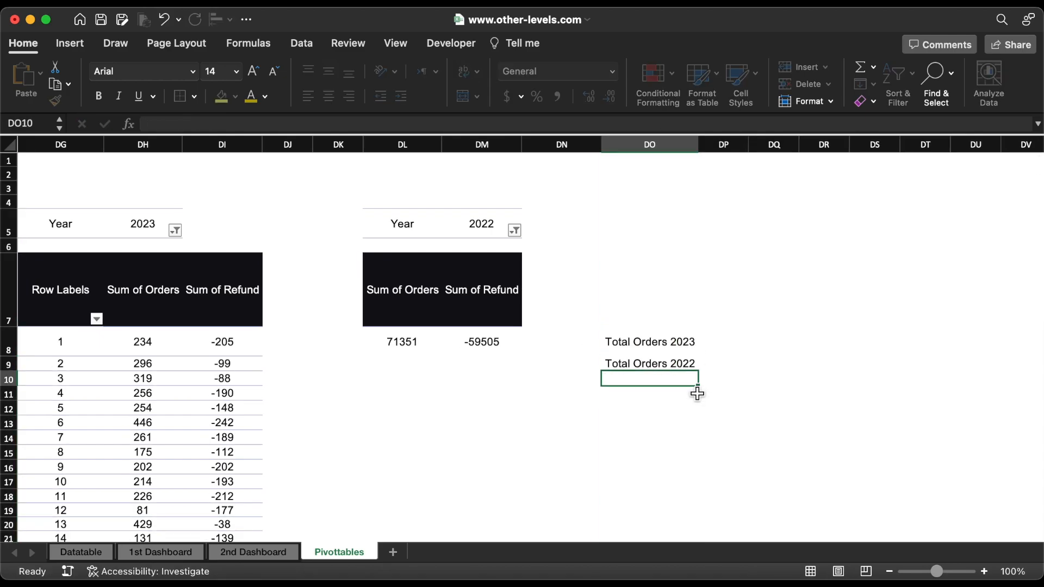
Step: In cell DP8, enter a formula subtracting the 2023 pivot table's grand total of refunds from its grand total of orders
left_click(740, 342)
type("=")
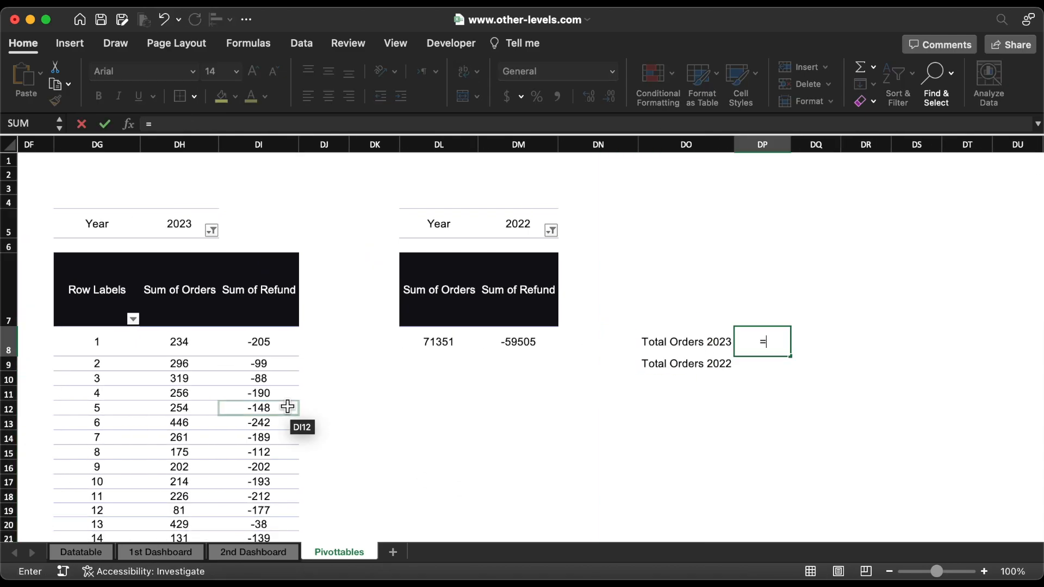
left_click(195, 409)
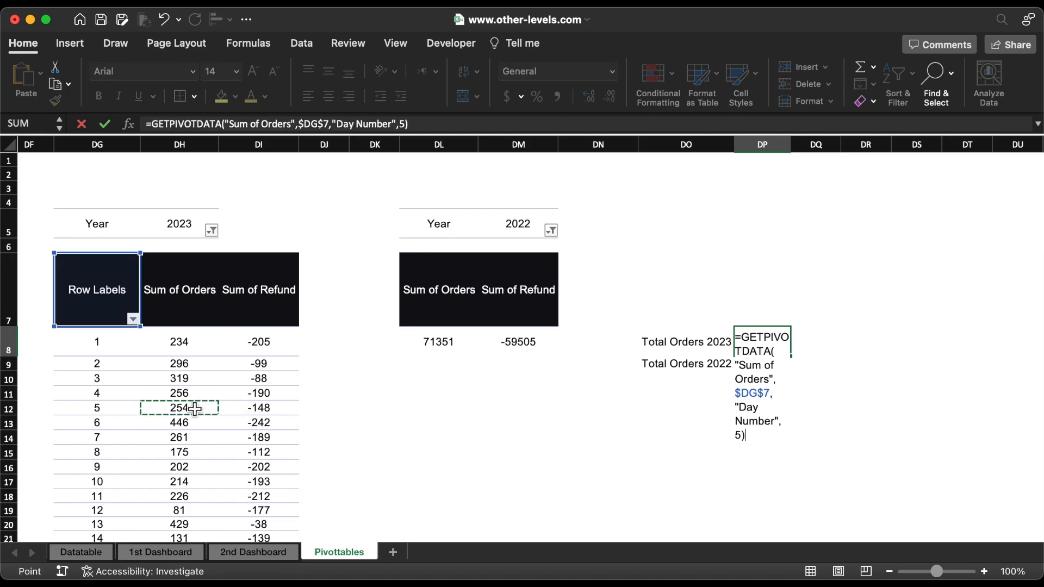
key("super+Down")
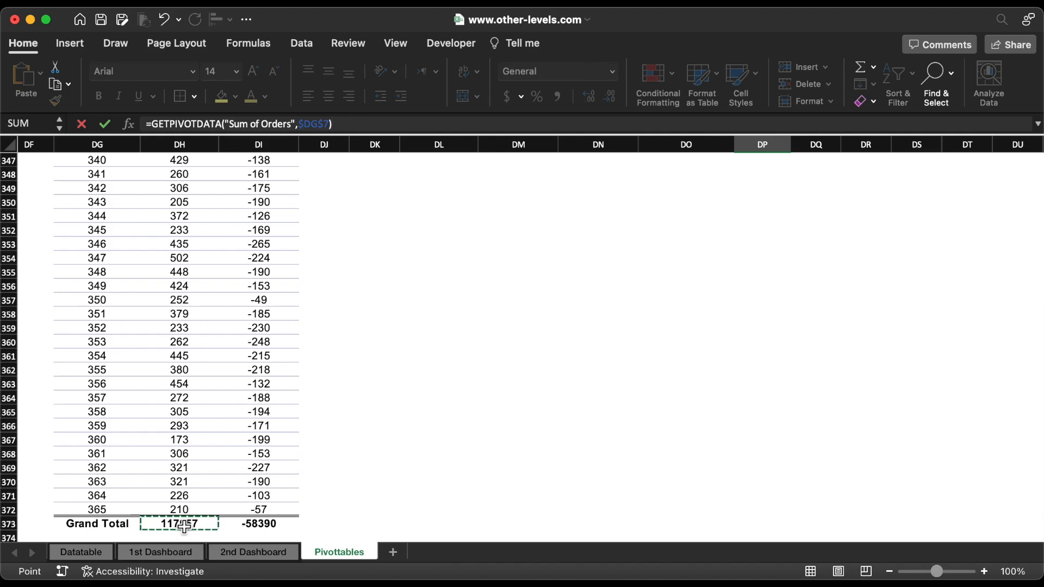
type("-")
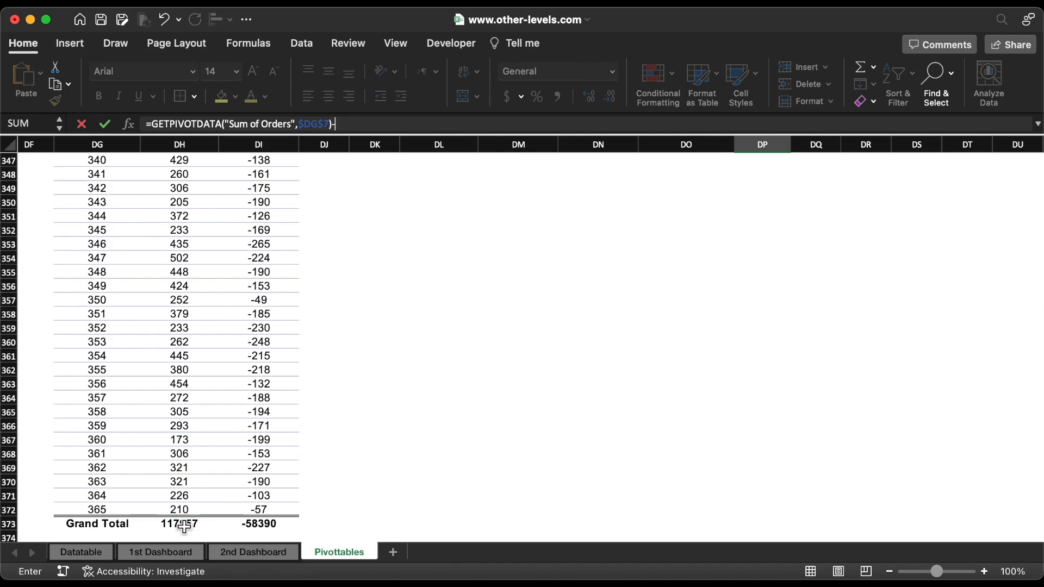
left_click(264, 525)
key("Return")
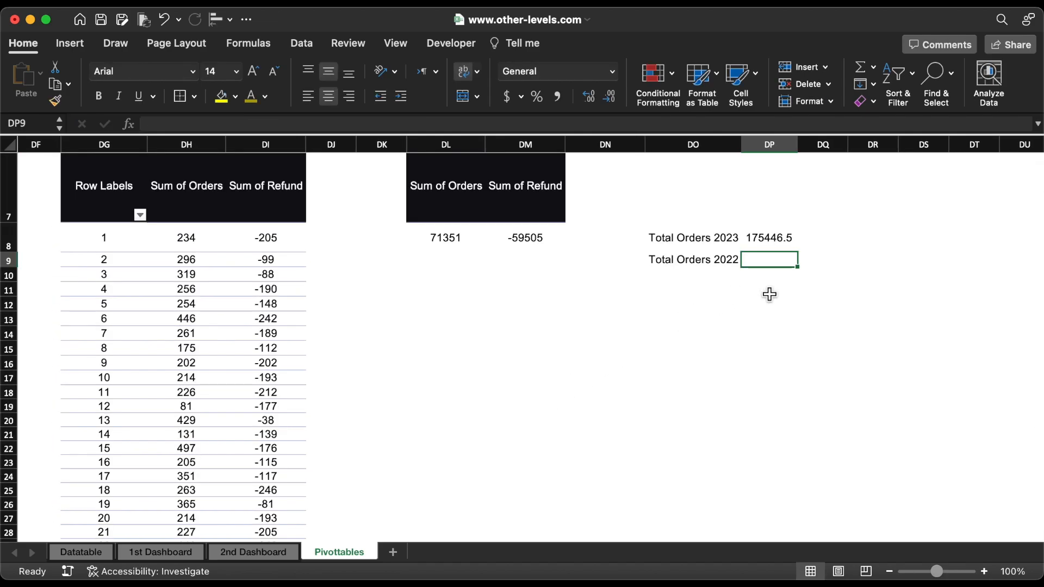
Step: In cell DP9, enter a formula subtracting the 2022 Sum of Refund from the 2022 Sum of Orders
type("=")
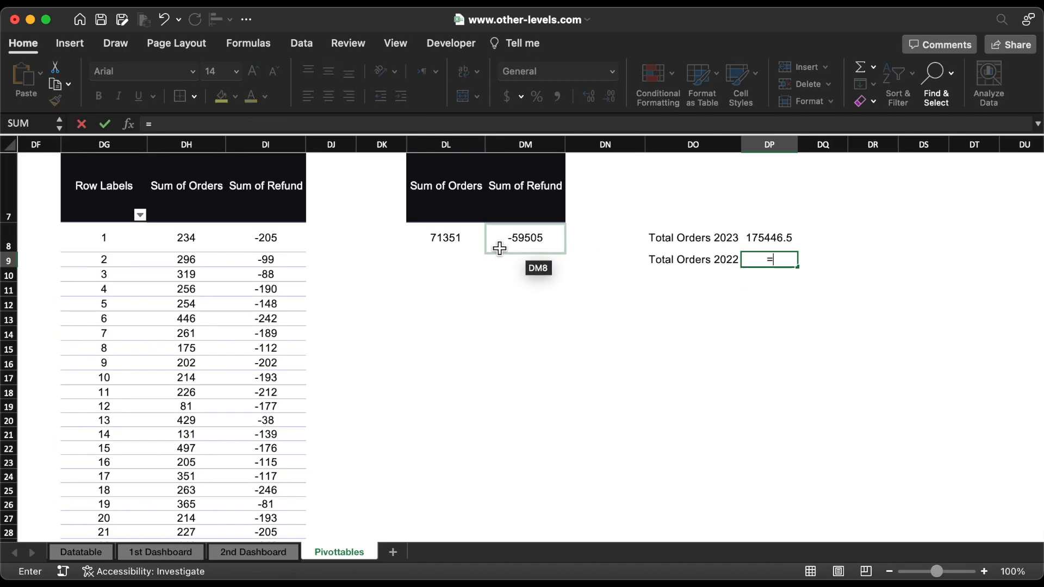
left_click(460, 238)
type("-")
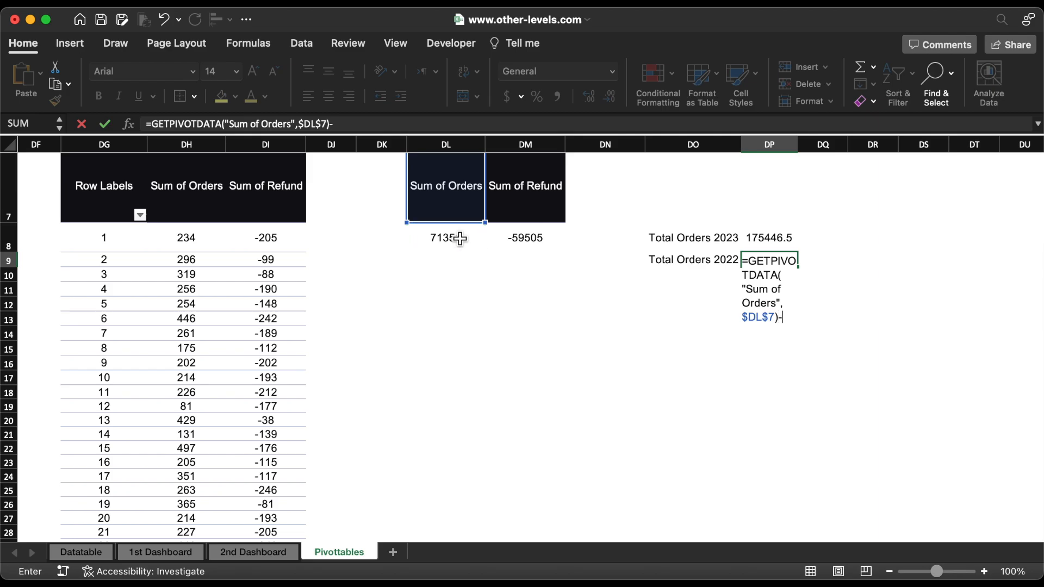
left_click(511, 242)
key("Return")
Step: Format cells DP8:DP9 with a thousands separator and no decimal places
left_click(774, 244)
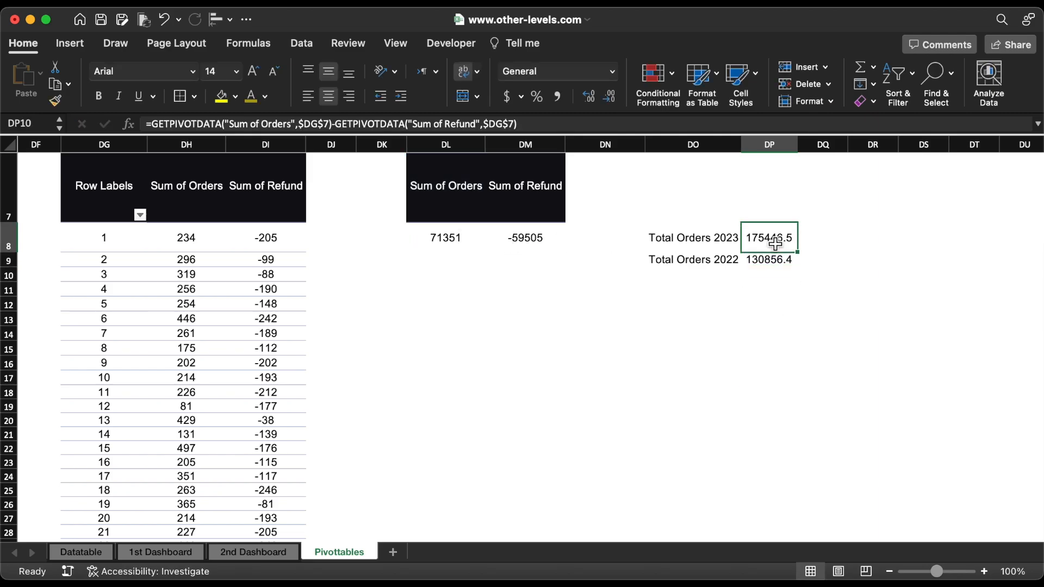
left_click_drag(774, 244, 777, 259)
left_click(557, 96)
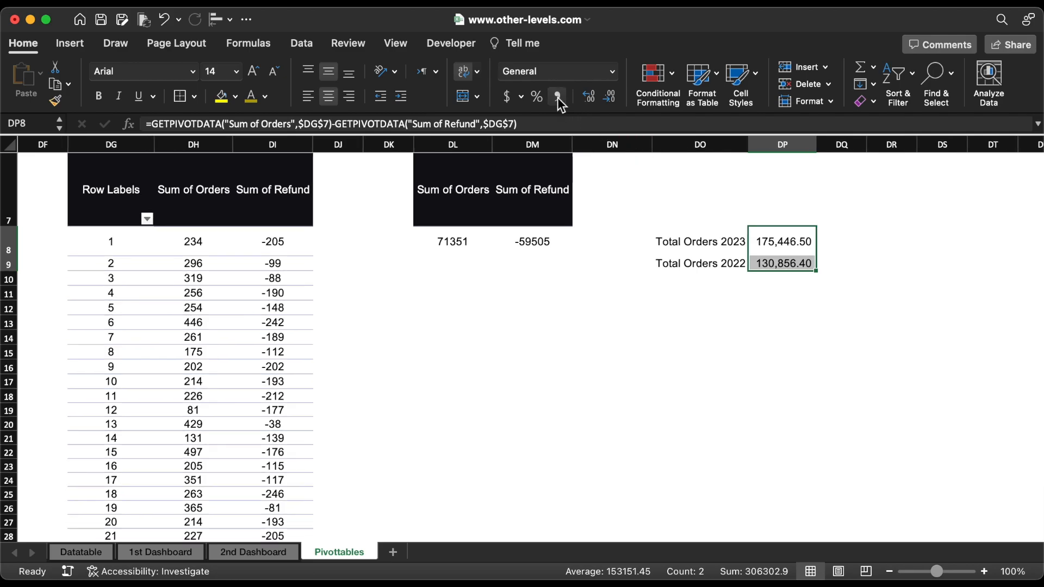
left_click(610, 98)
left_click(609, 98)
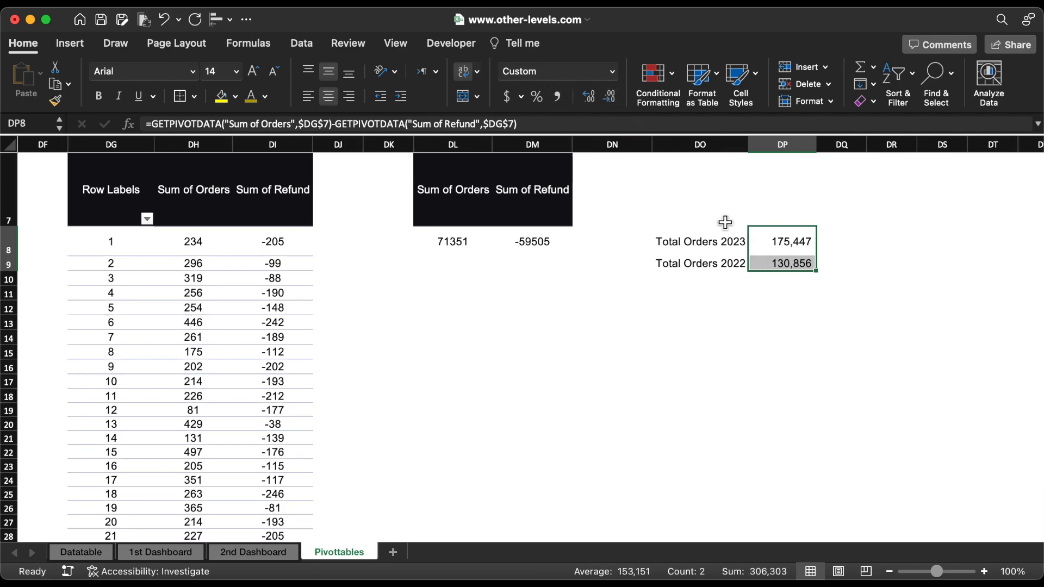
Step: In cell DP11, enter the formula =(DP8-DP9)/DP8 to calculate the relative change in total orders
left_click(780, 296)
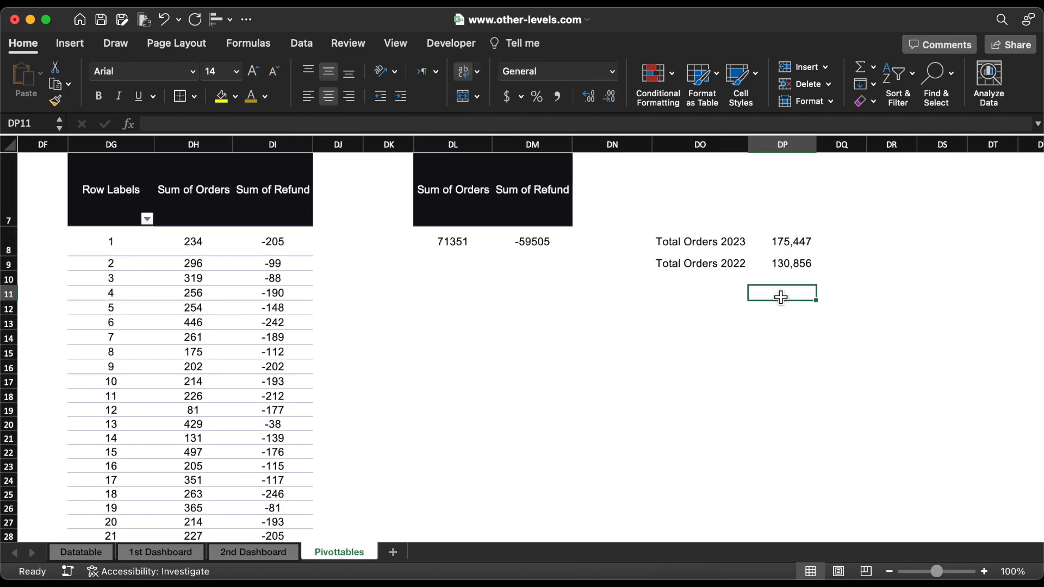
type("=")
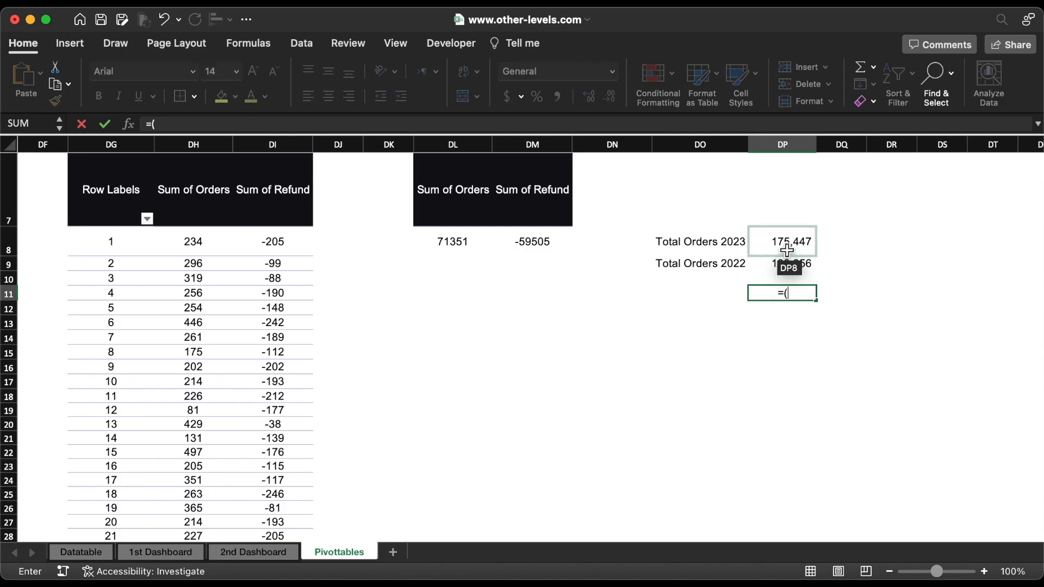
type("(")
left_click(787, 250)
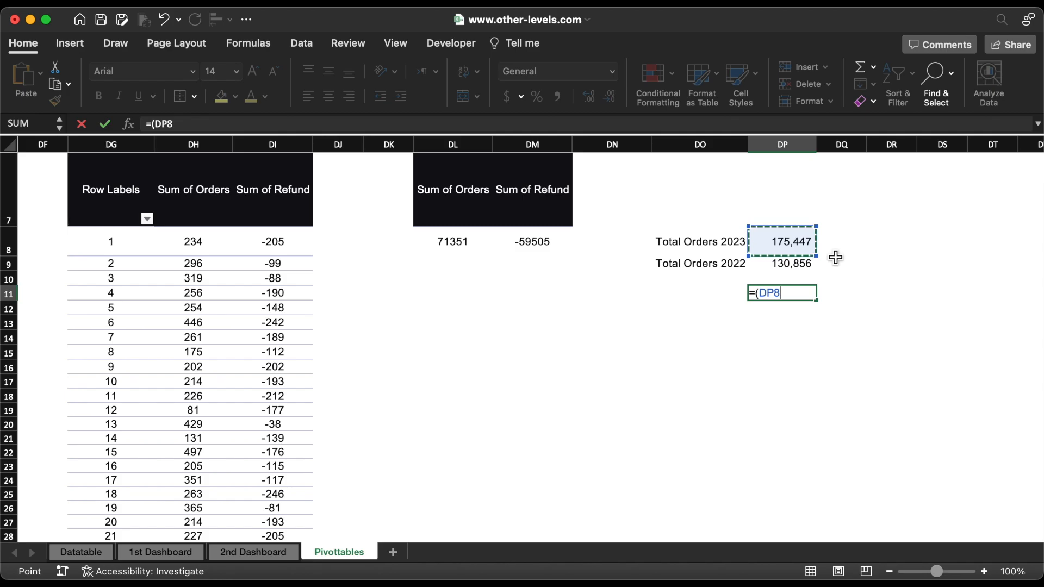
type("-")
left_click(797, 267)
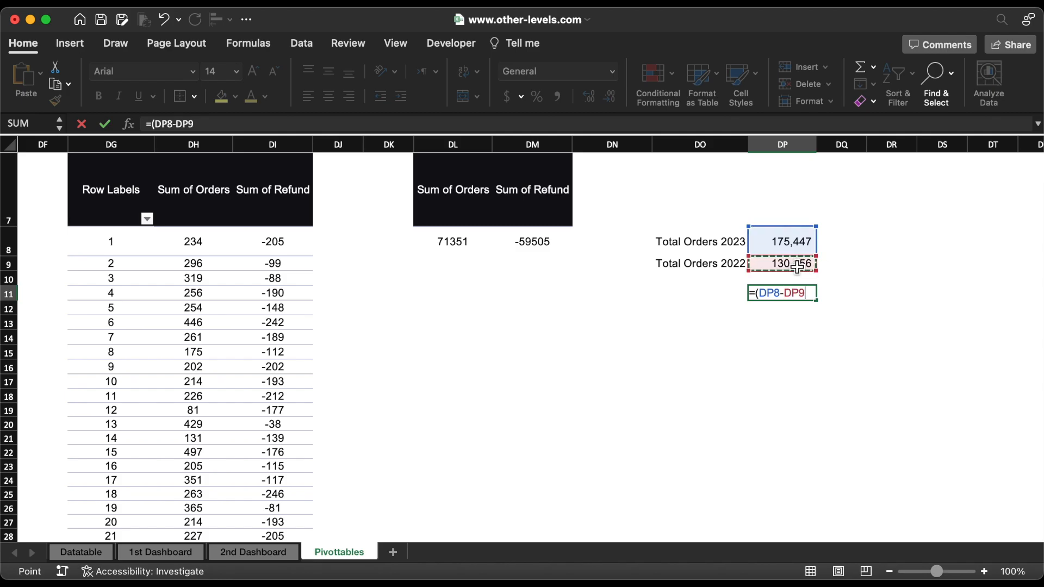
type(")")
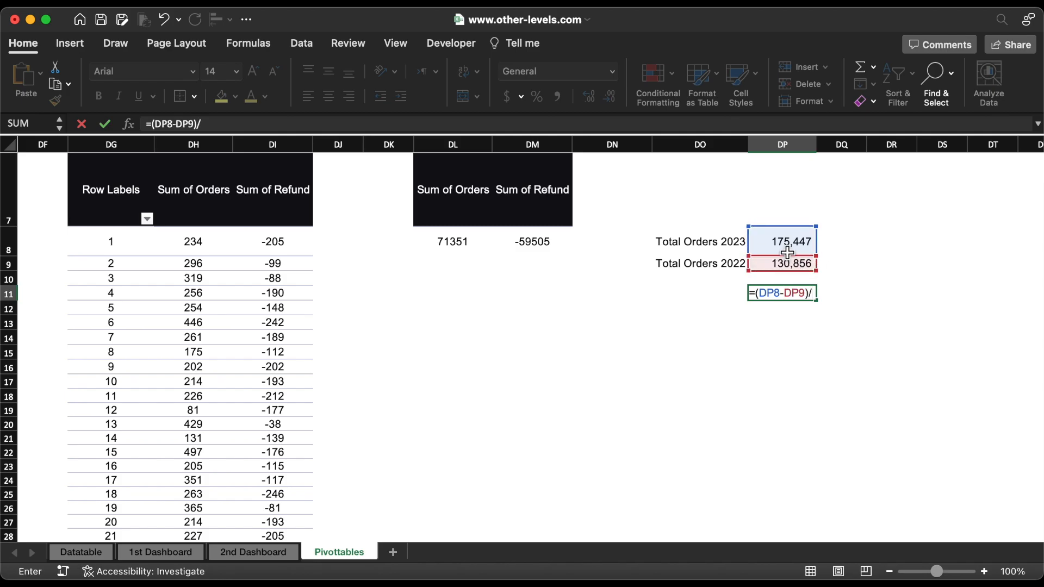
type("/")
left_click(787, 252)
key("Return")
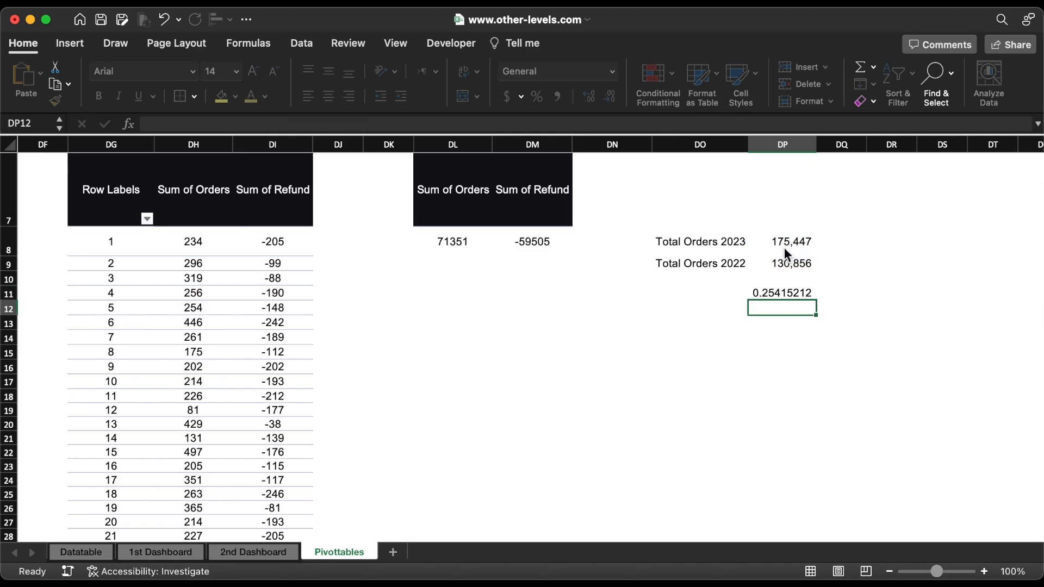
Step: Apply the custom number format +0%;-0%;0% to the change formula in cell DP11
left_click(788, 294)
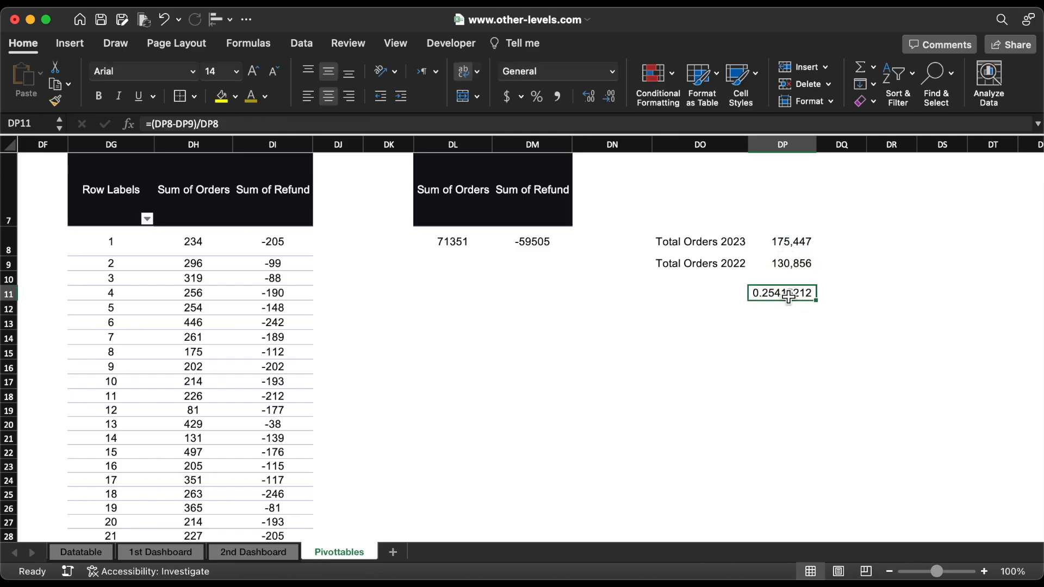
left_click(612, 71)
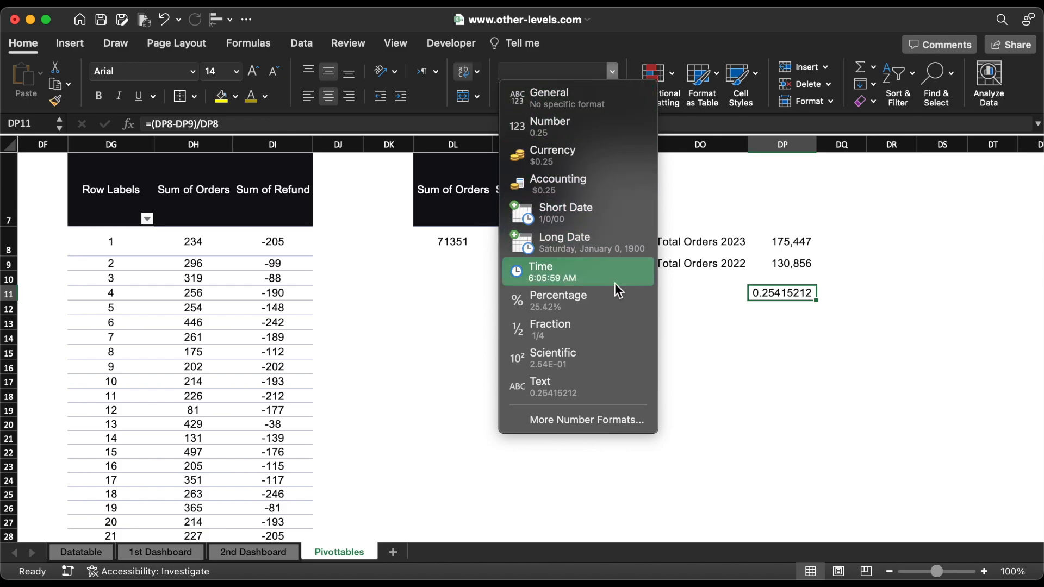
left_click(603, 425)
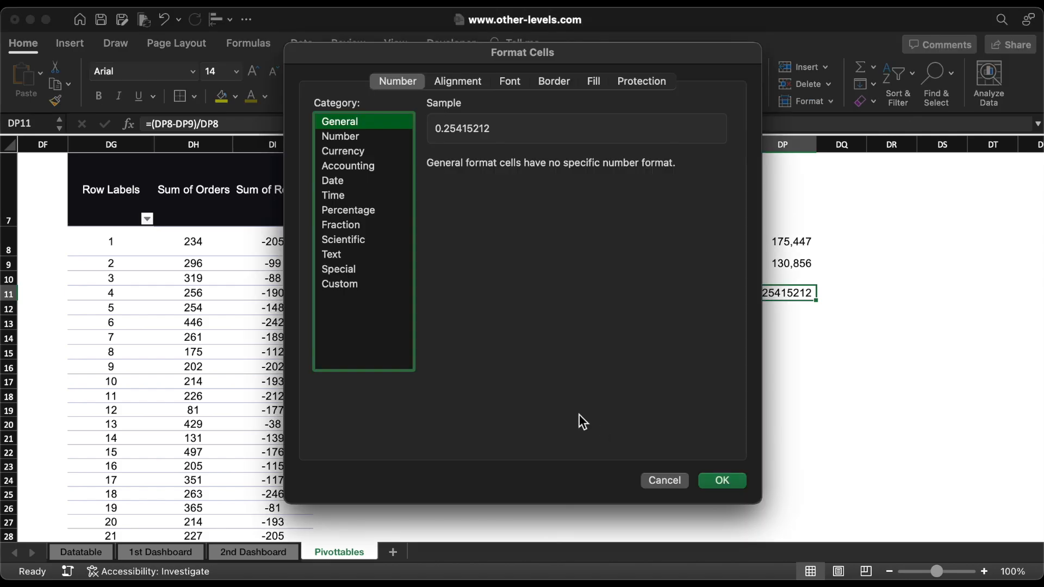
left_click(360, 282)
scroll(506, 299, "down", 10)
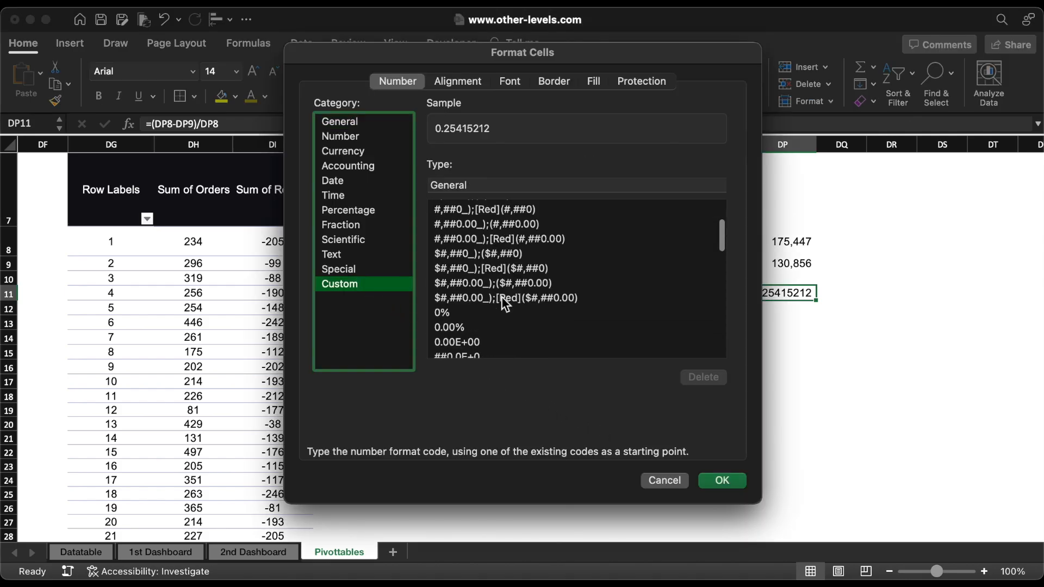
left_click(471, 266)
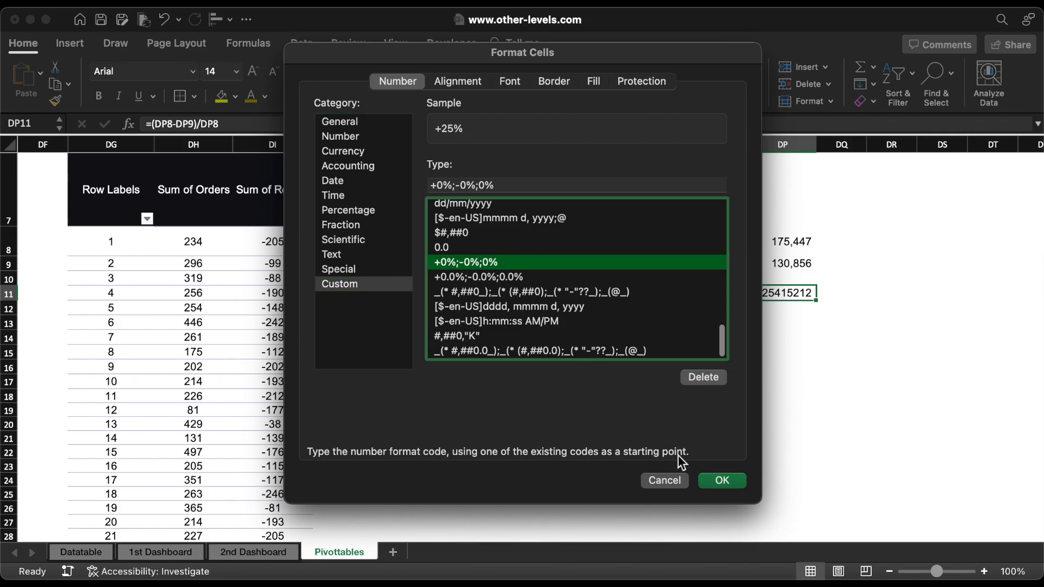
left_click(720, 483)
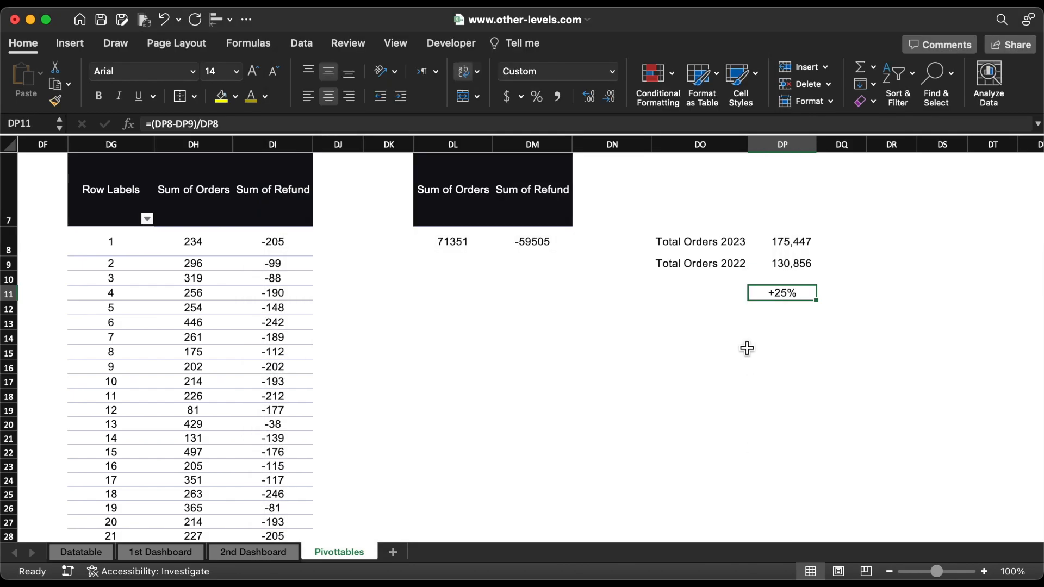
Step: Add light red outside borders around DO8:DP9 and DP11, and colour the labels in DO8:DO9 dark yellow
left_click_drag(688, 244, 777, 265)
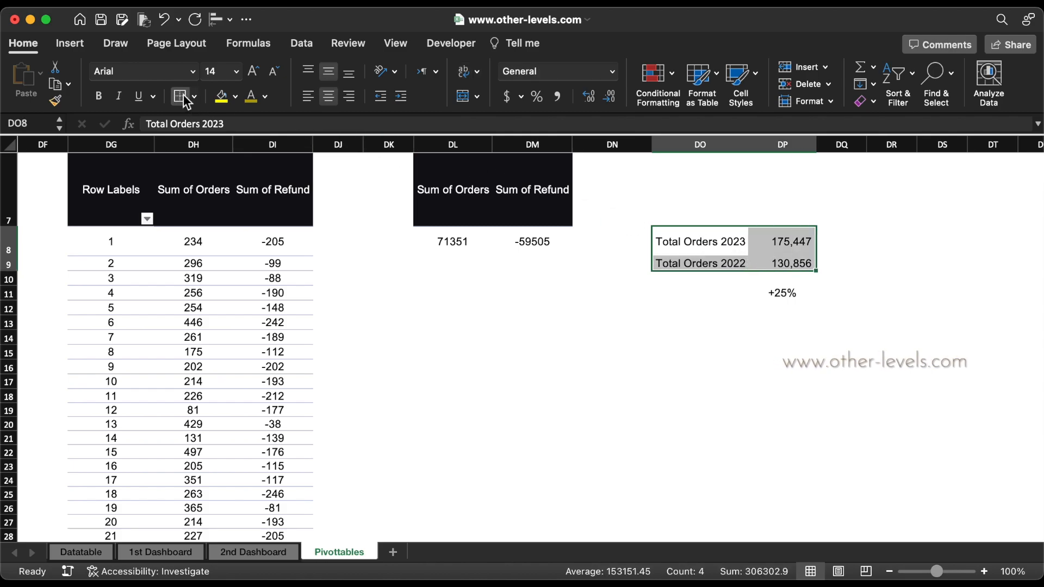
left_click_drag(723, 241, 722, 263)
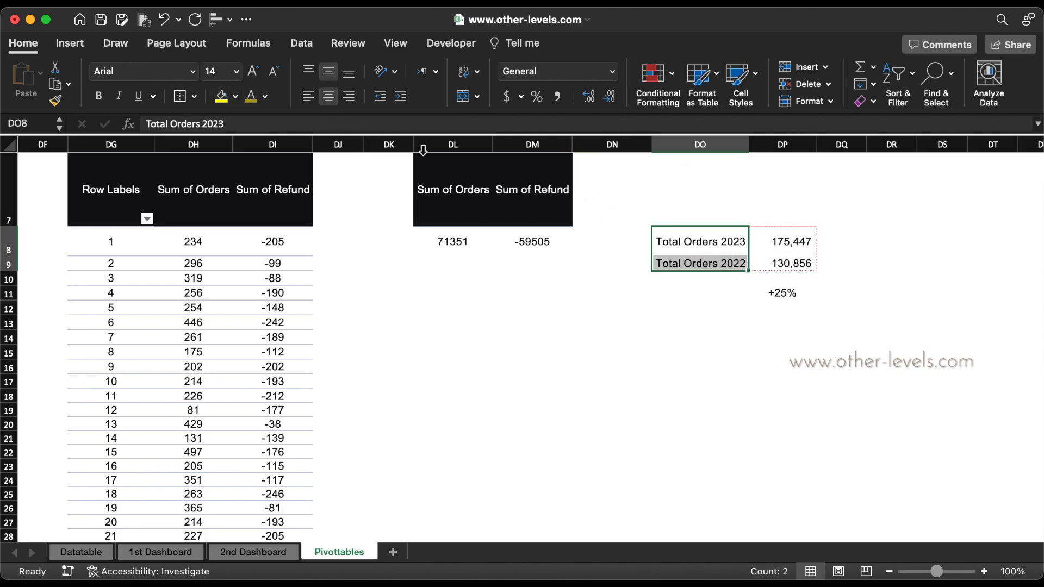
left_click(251, 101)
left_click(758, 293)
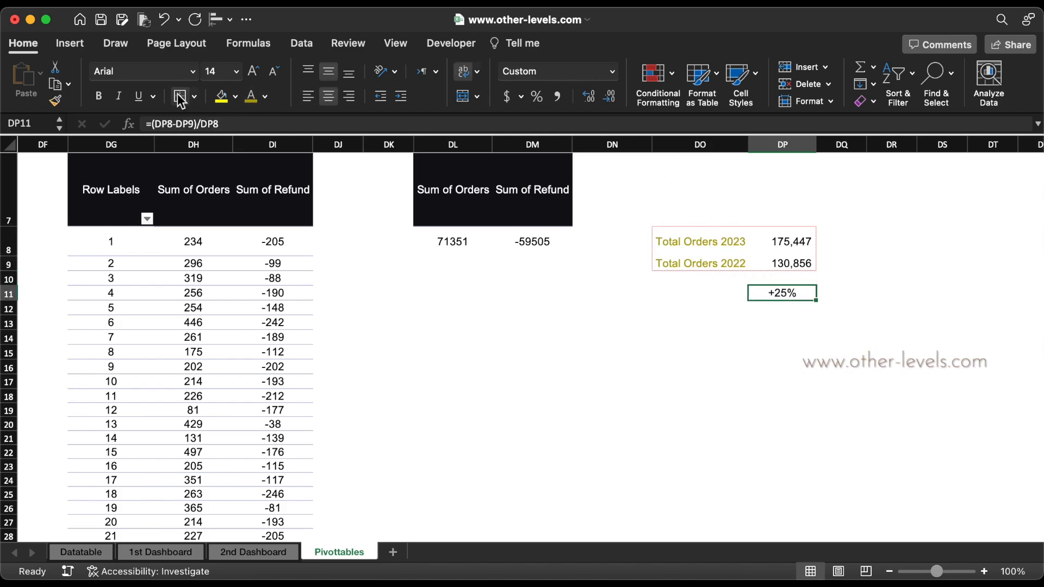
left_click(660, 337)
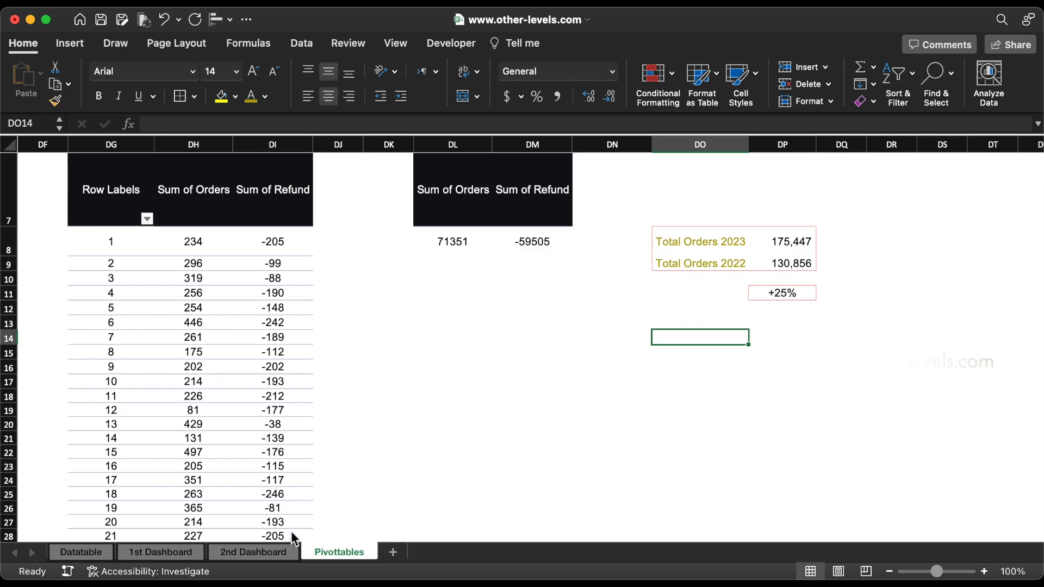
Step: On the 2nd Dashboard sheet, copy the top-products heading and description beside the chart, rewording them as "Purchase orders" and a purchase specification description
left_click(264, 550)
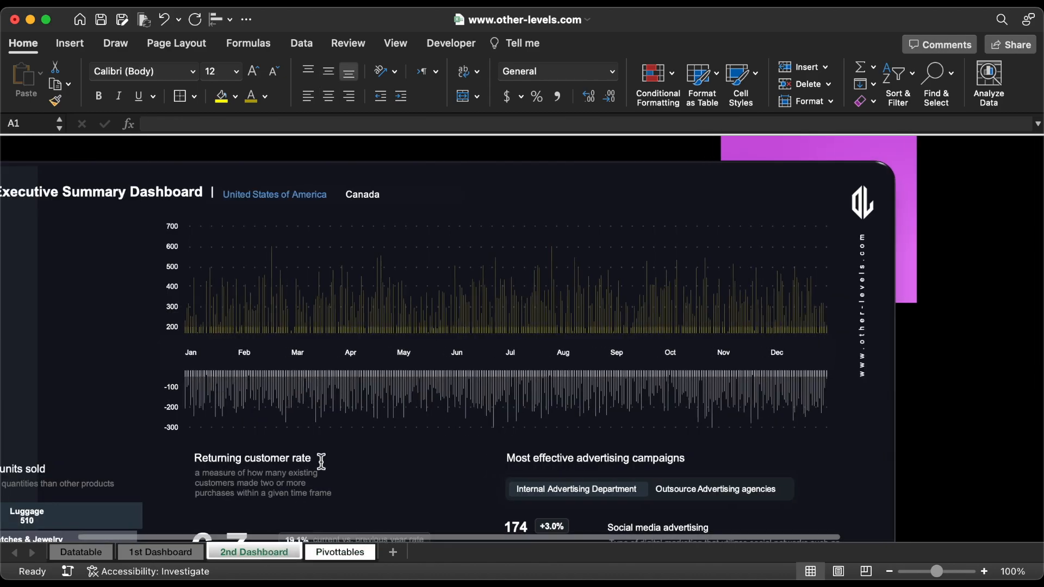
left_click(174, 462)
left_click(116, 484, "shift")
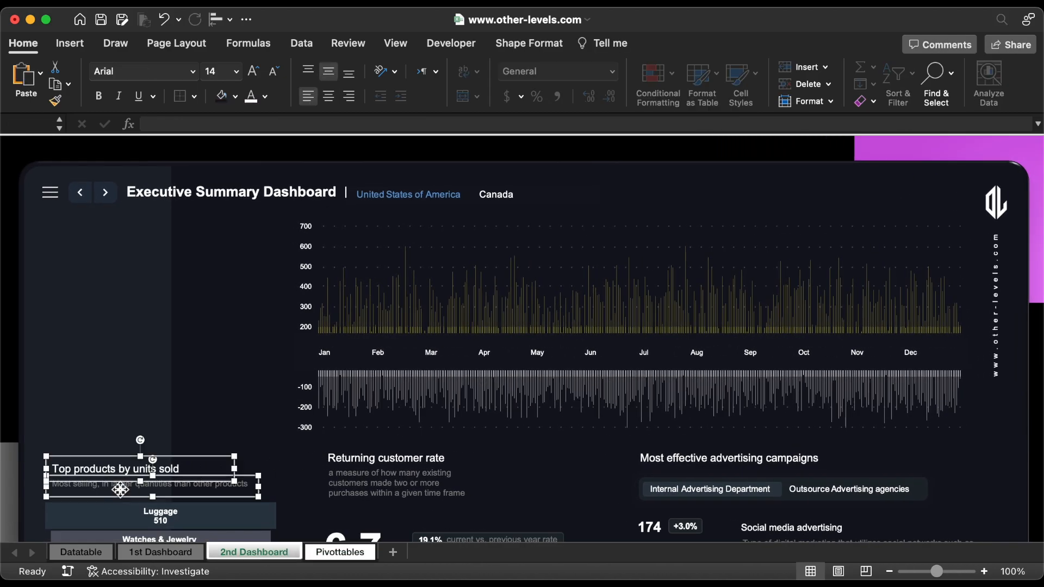
left_click_drag(116, 482, 116, 251)
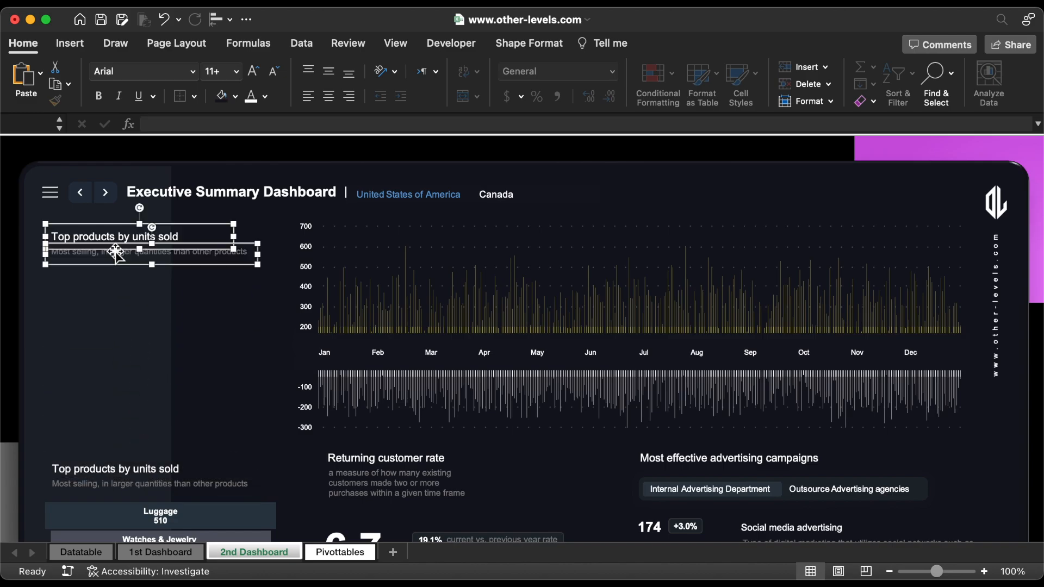
key("super+z")
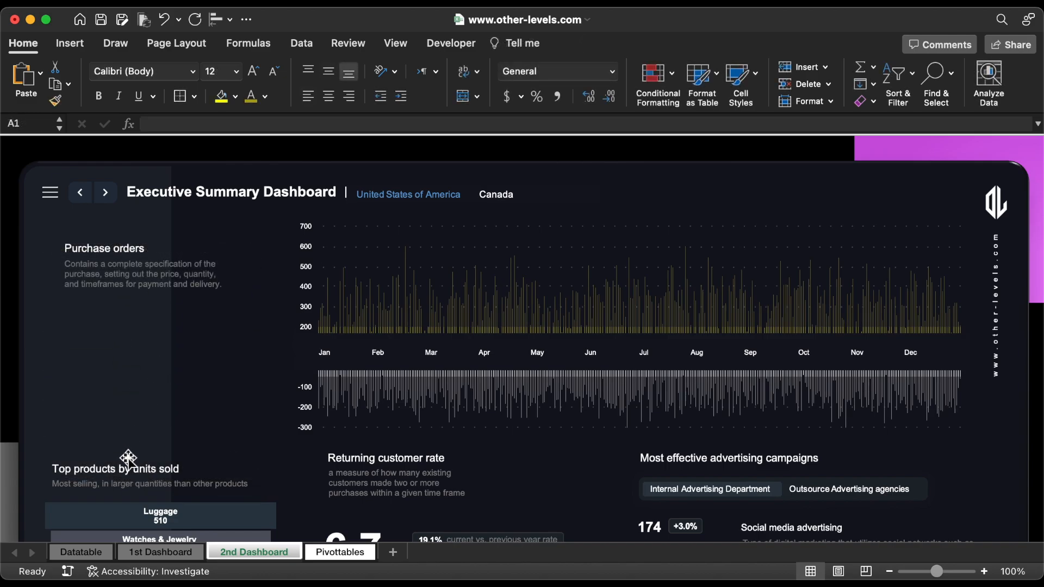
Step: Place a copy of the "Top products by units sold" heading below the purchase orders description and clear its text
left_click(119, 464)
left_click_drag(119, 464, 118, 332)
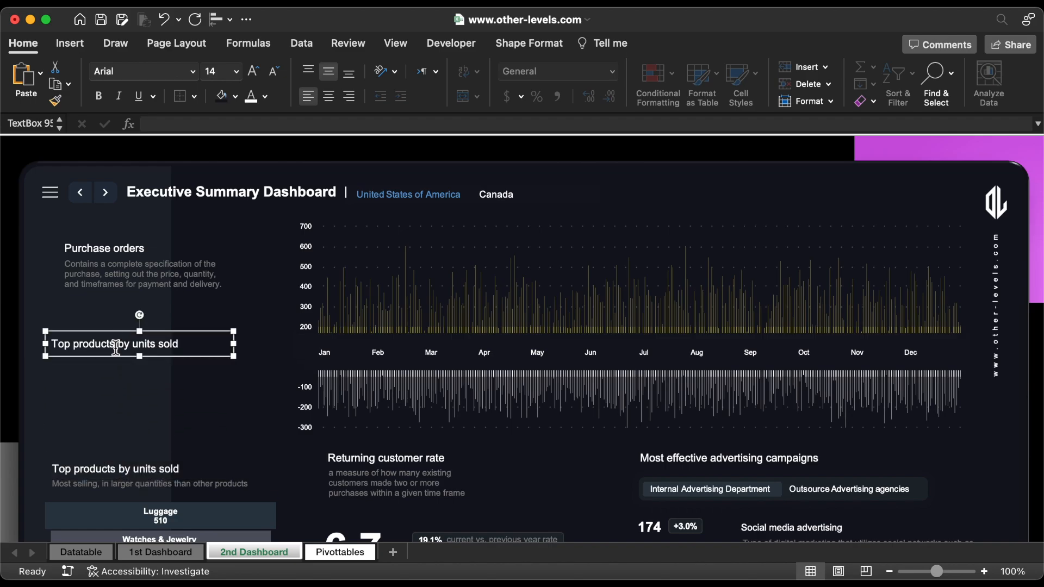
double_click(115, 348)
key("super+a")
key("BackSpace")
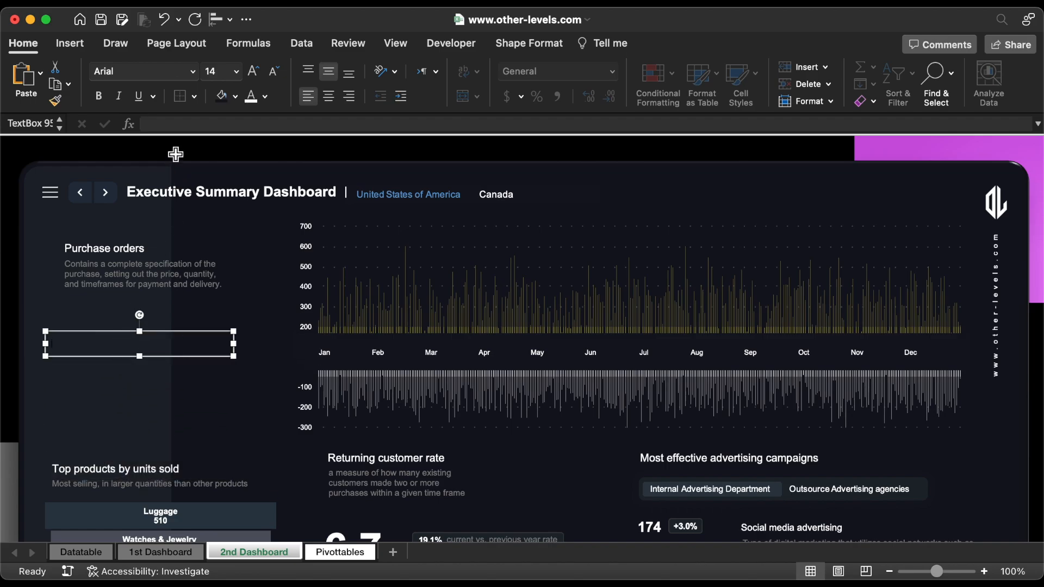
Step: Link the emptied text box to the 2023 total orders with the formula =Pivottables!DP8
left_click(177, 124)
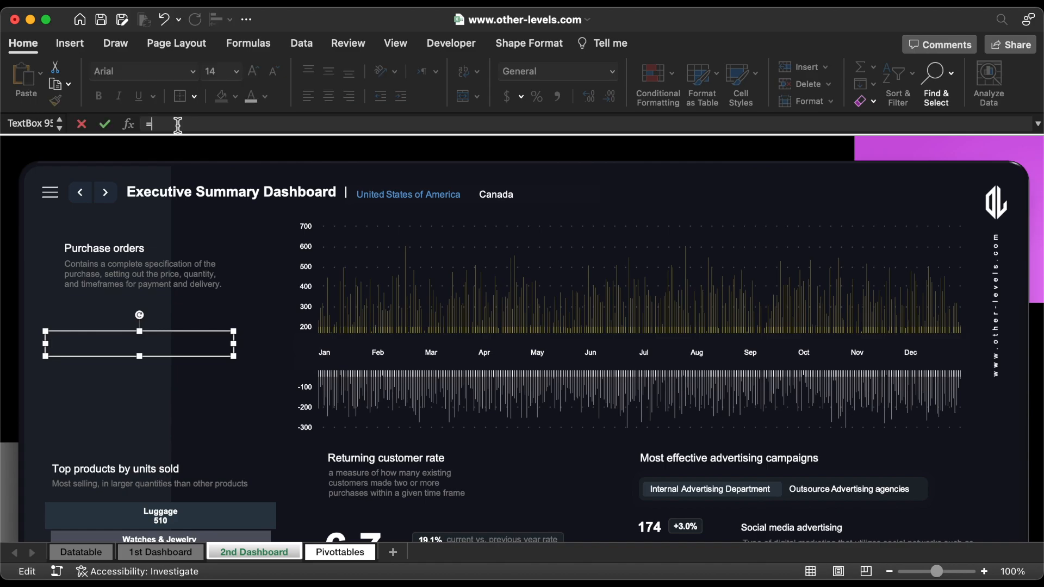
left_click(338, 550)
left_click(781, 244)
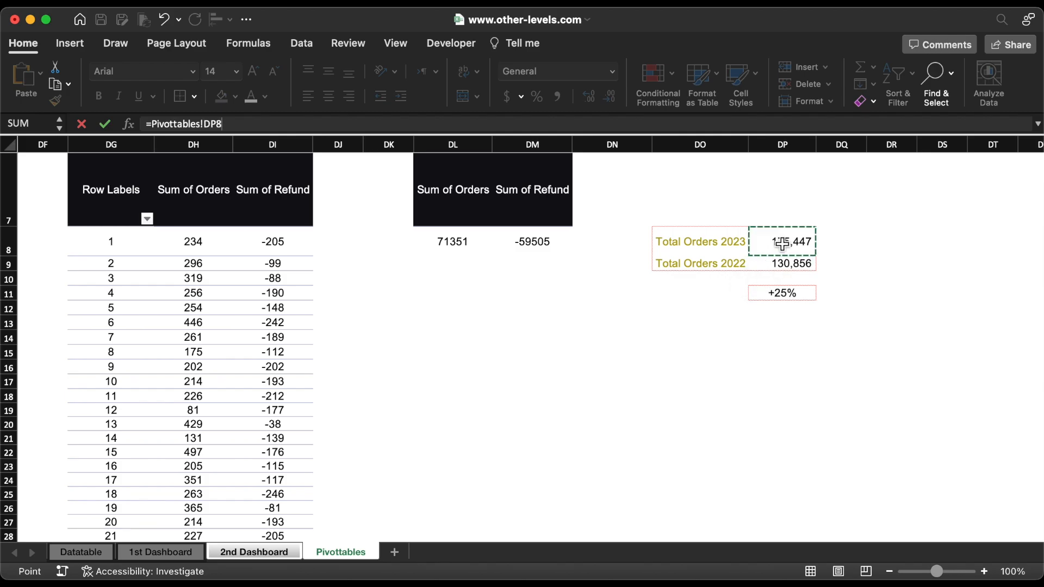
key("Return")
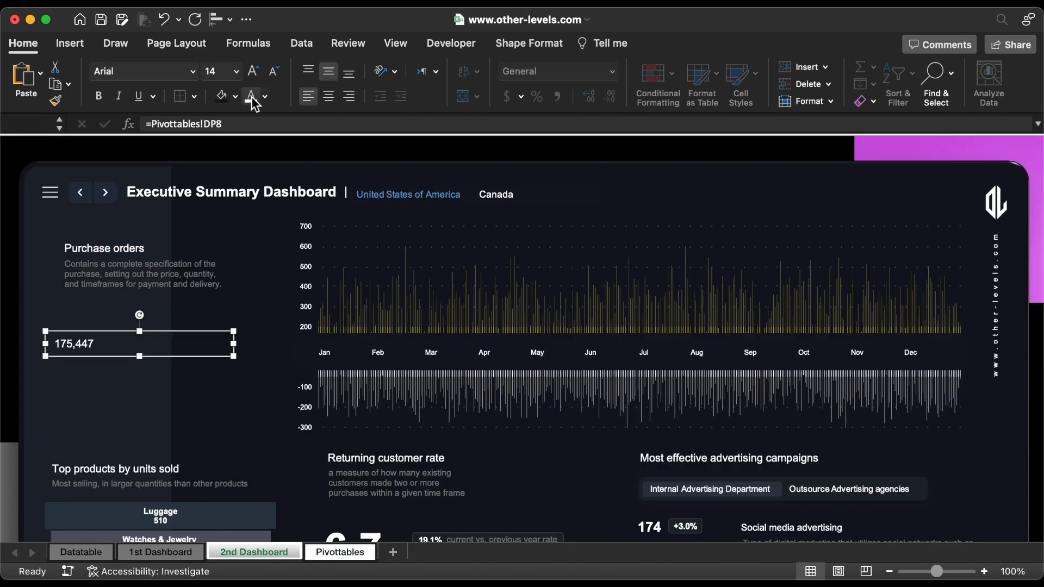
Step: Make the 2023 total orders figure bold at font size 66 and enlarge its text box to fit
left_click(99, 96)
left_click(235, 71)
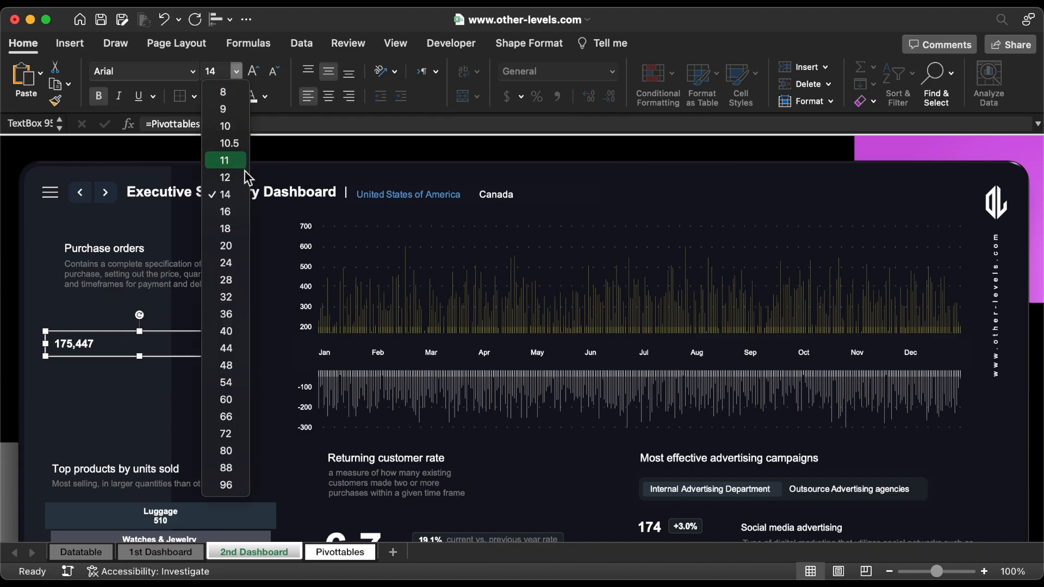
left_click(242, 416)
left_click_drag(243, 366, 290, 293)
Step: Duplicate the 2023 total text box directly below and link the copy to =Pivottables!DP9
left_click_drag(235, 311, 242, 371)
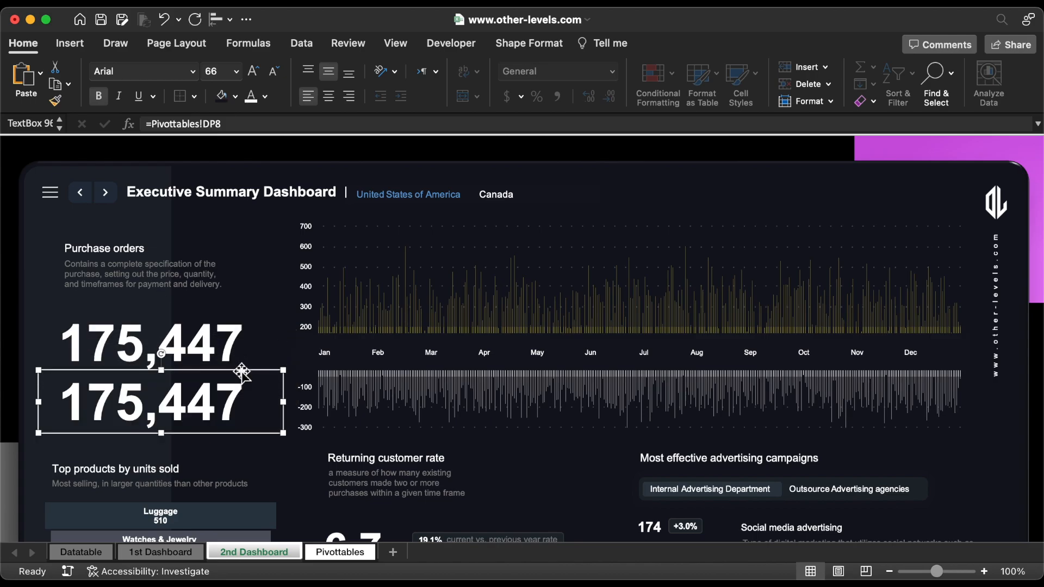
left_click(249, 124)
type("9")
key("Return")
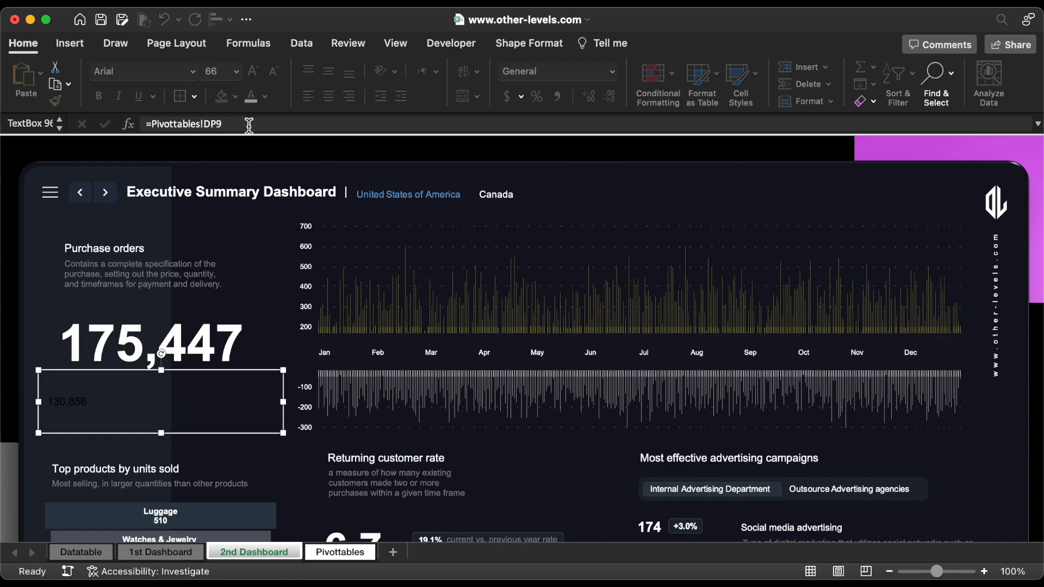
Step: Format the 2022 total orders figure as bold, font size 54, with the hex text colour 535764
left_click(236, 71)
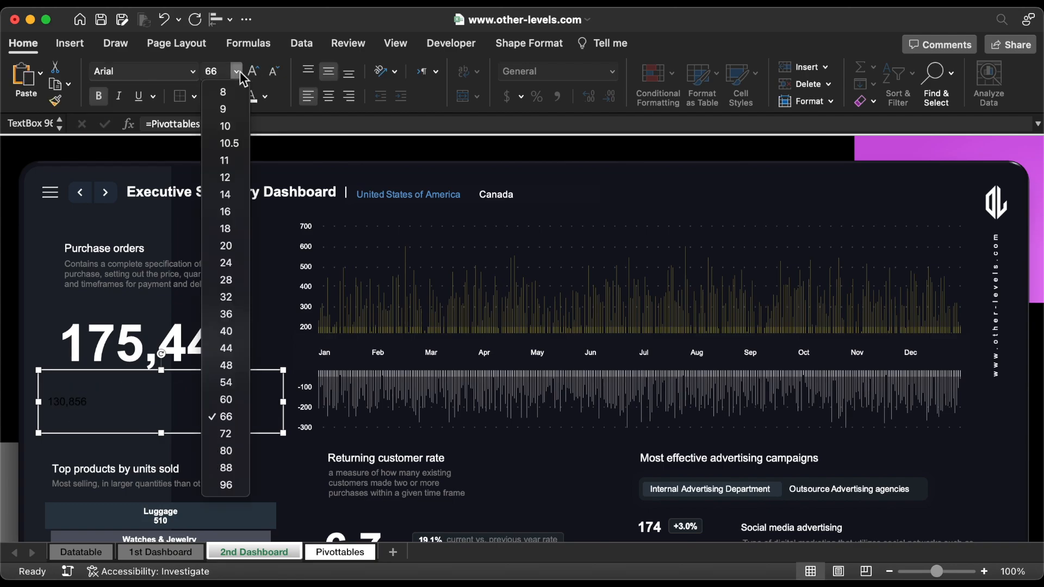
left_click(240, 383)
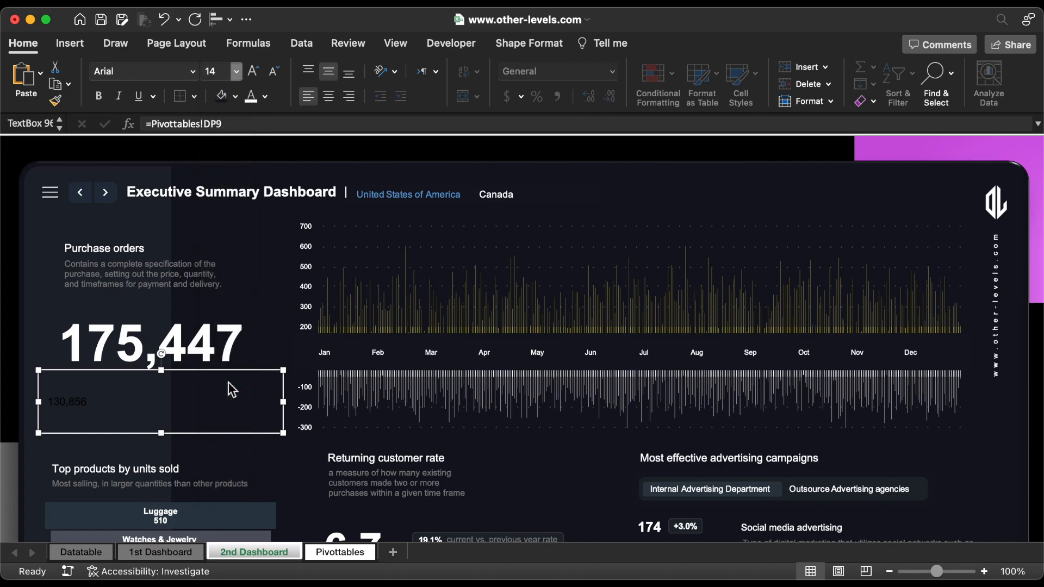
left_click(98, 96)
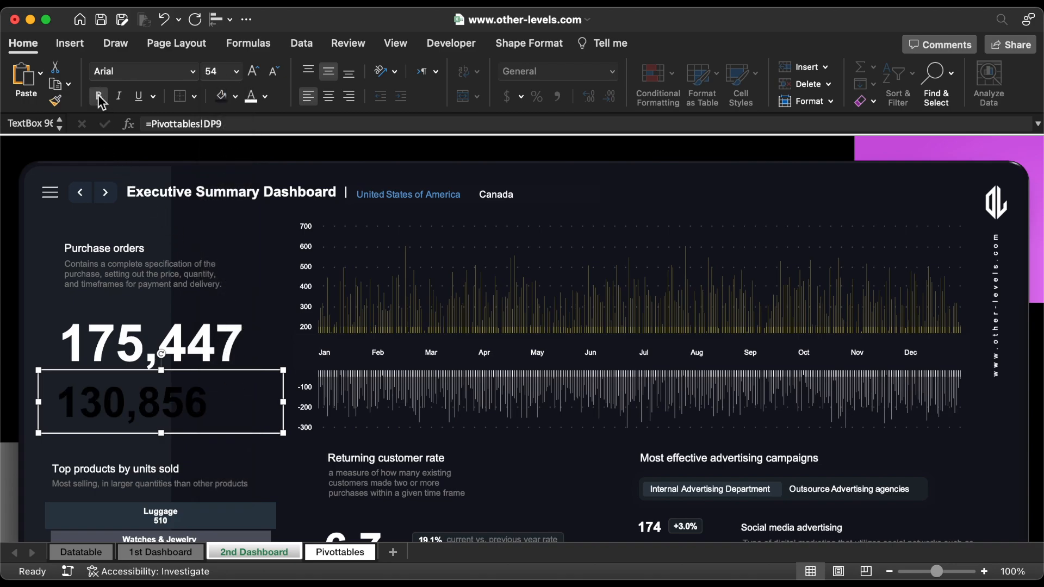
left_click(265, 97)
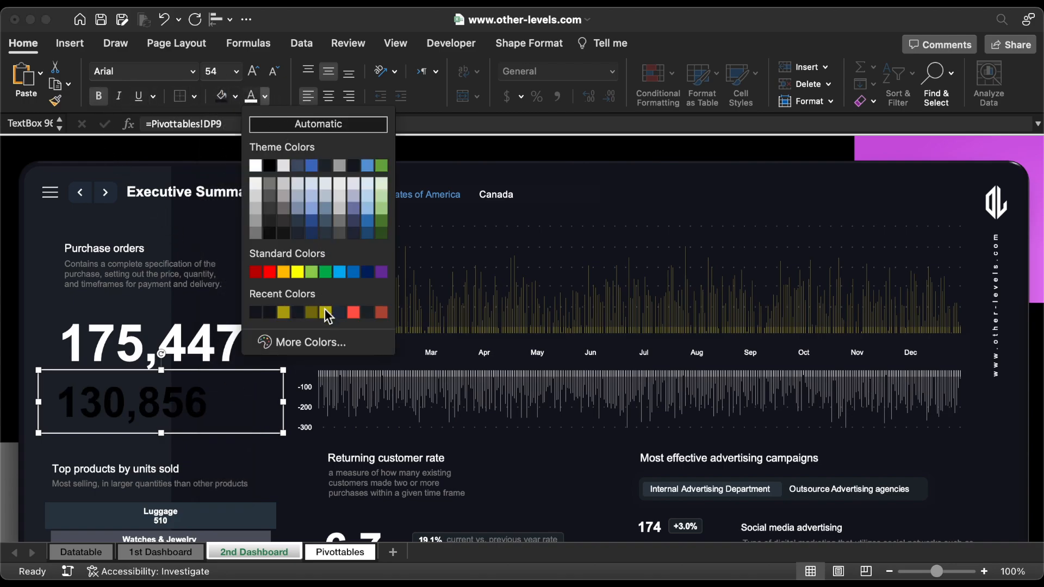
left_click(326, 346)
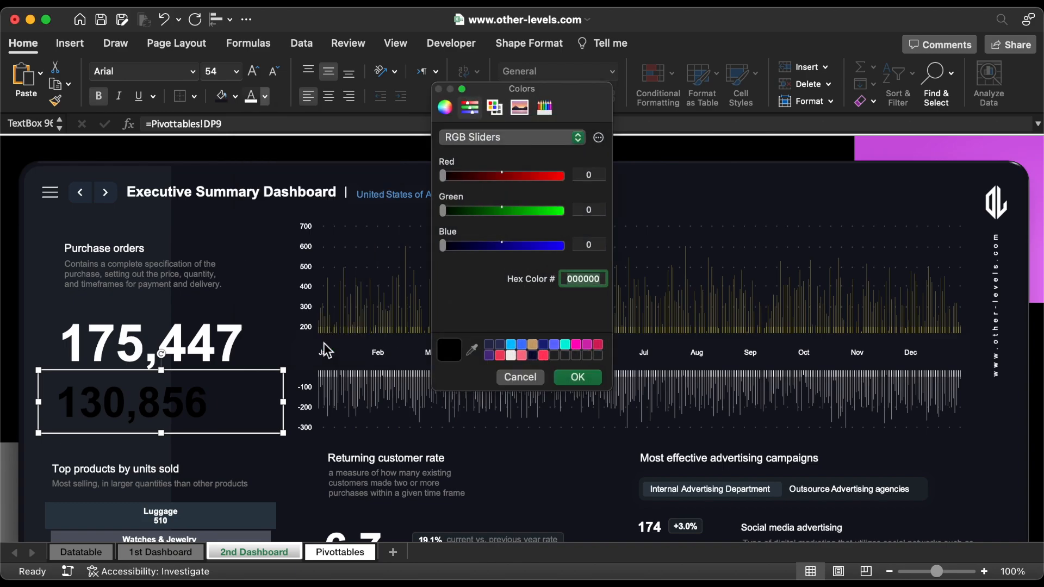
left_click(573, 379)
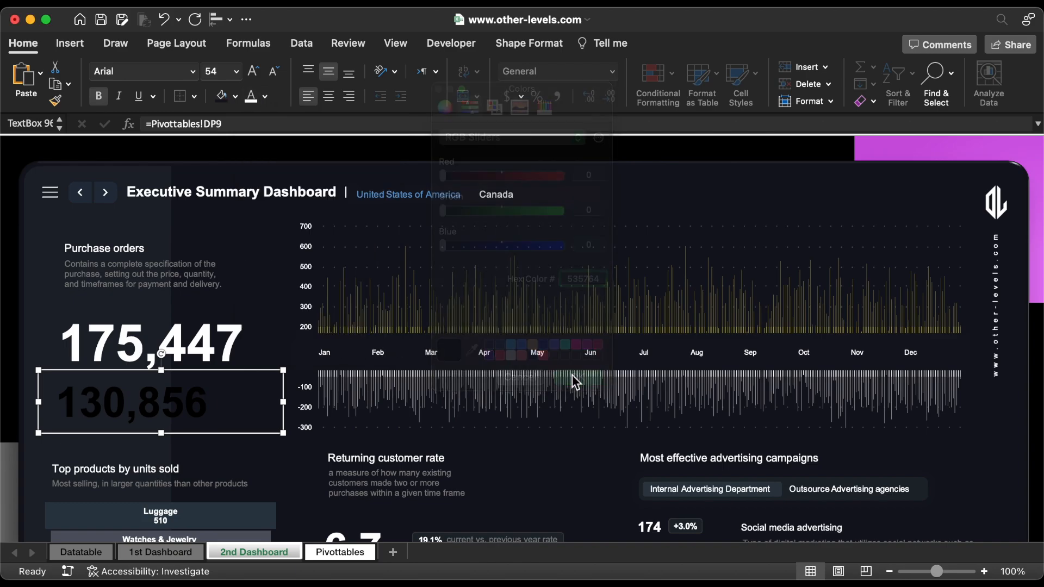
Step: Duplicate the "Top products by units sold" heading just below the 2022 orders figure and change the copy's text to Previous Year
left_click(215, 344)
left_click(121, 467)
left_click_drag(120, 466, 121, 432)
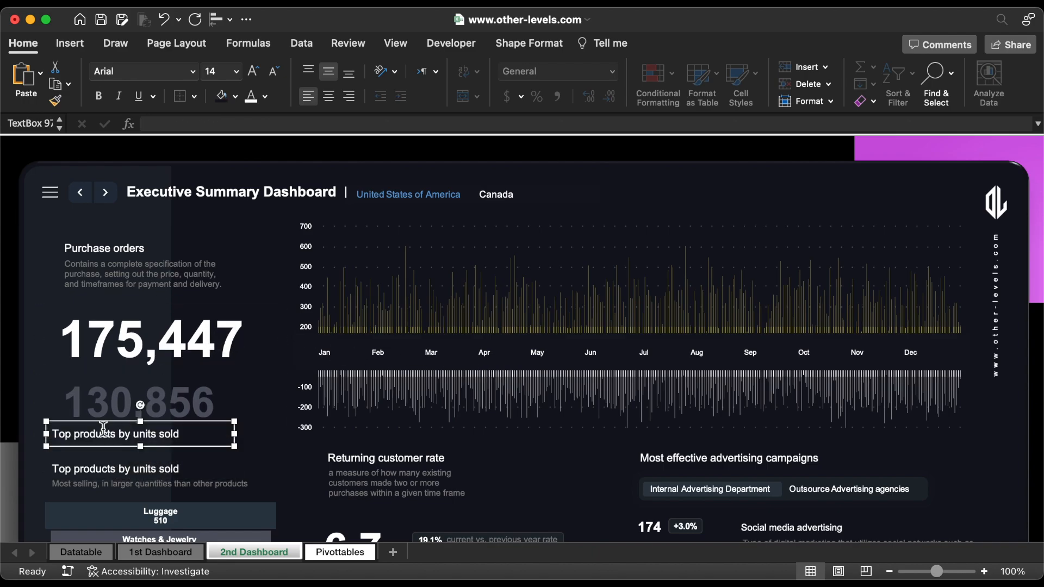
type("Previous Year")
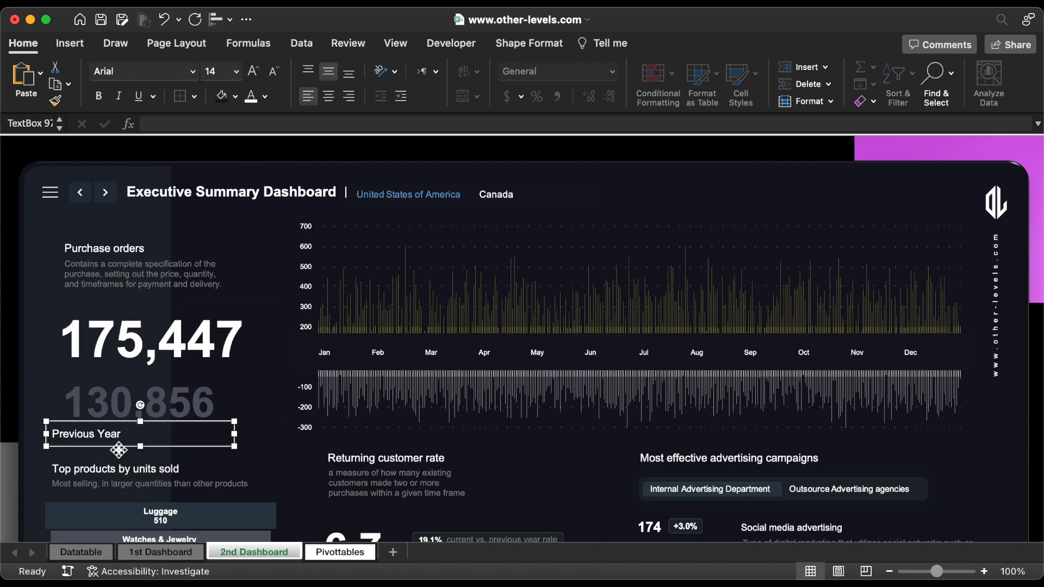
Step: Set the Previous Year label to font size 12 and the recently used grey text colour of the 2022 figure
left_click(275, 73)
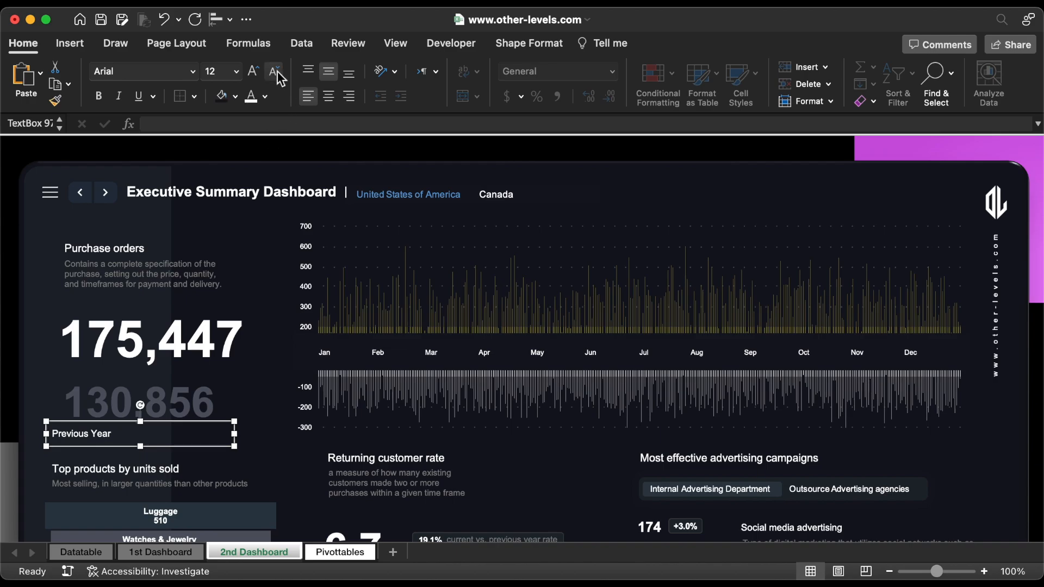
left_click(265, 97)
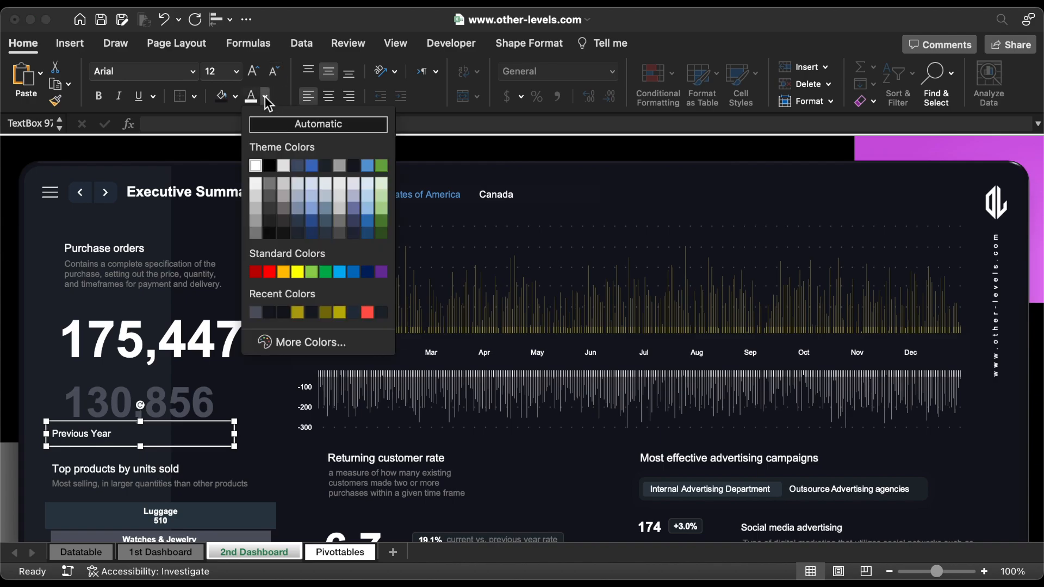
left_click(255, 312)
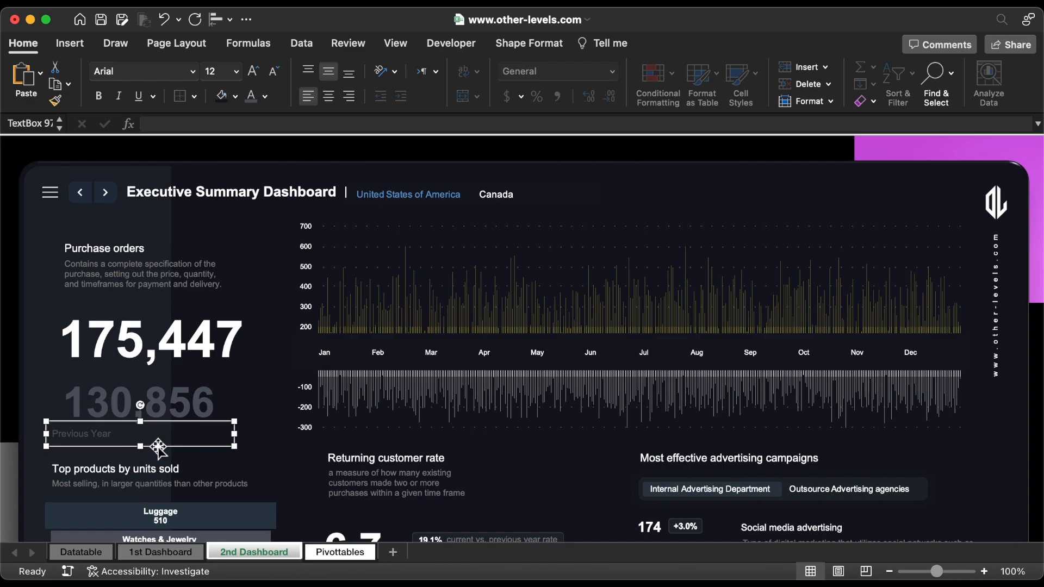
Step: Duplicate the Previous Year label under the 2023 orders figure, change the copy's text to Current Year and colour it white
left_click_drag(158, 445, 157, 382)
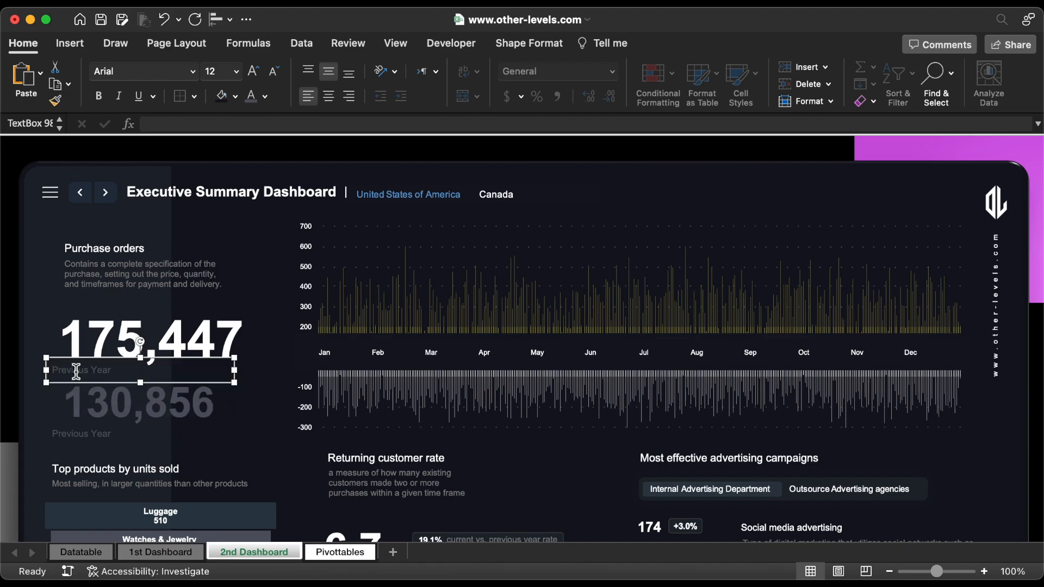
double_click(76, 370)
type("Current")
left_click(266, 98)
left_click(258, 162)
Step: Shift the Current Year and Previous Year labels together to the right so they line up with the order figures
left_click(101, 435, "shift")
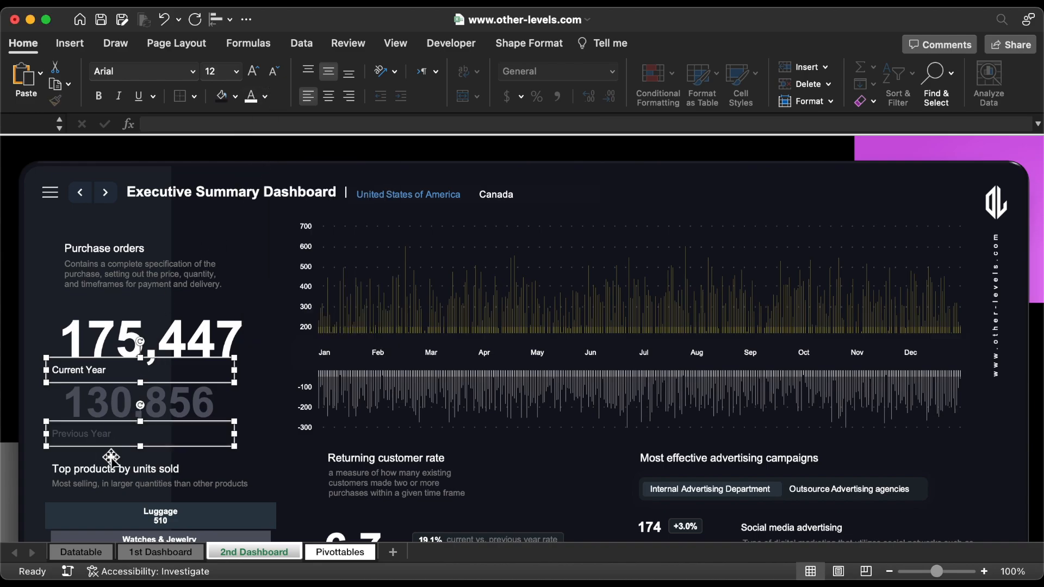
key("Right")
key("Right")
key("Right")
key("Right")
key("Right")
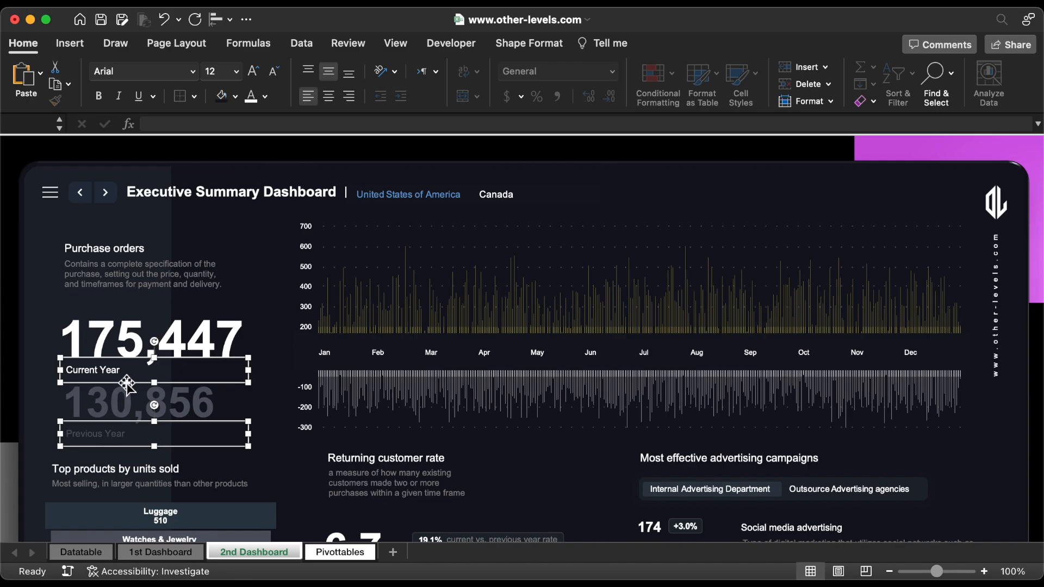
left_click(125, 384, "shift")
key("Up")
key("Escape")
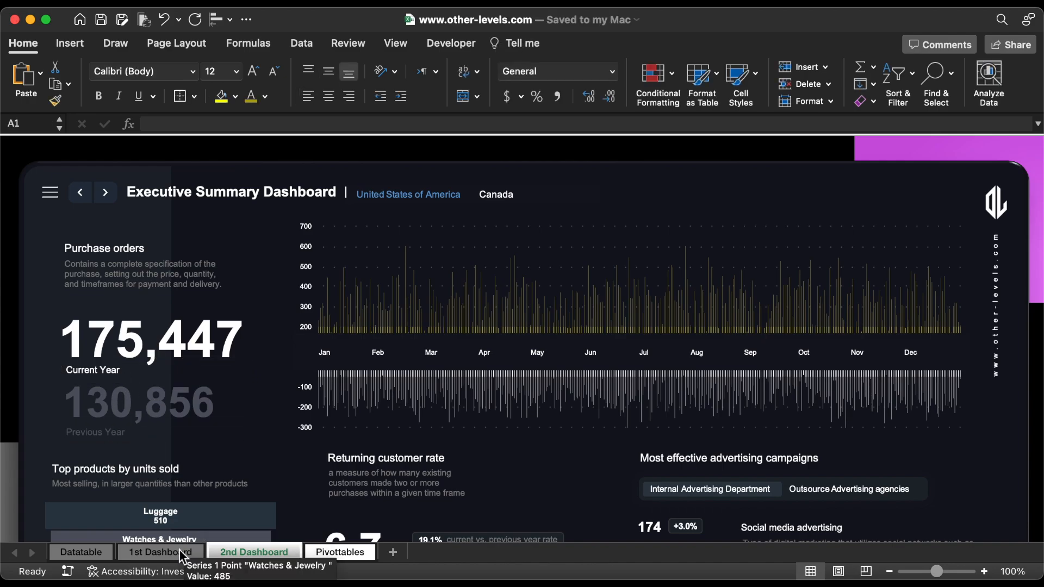
Step: Bring the green percentage badge from the 1st Dashboard sheet onto the 2nd Dashboard and place it over the 2023 orders figure
left_click(180, 555)
left_click_drag(147, 411, 133, 333)
key("super+x")
left_click(274, 551)
key("super+v")
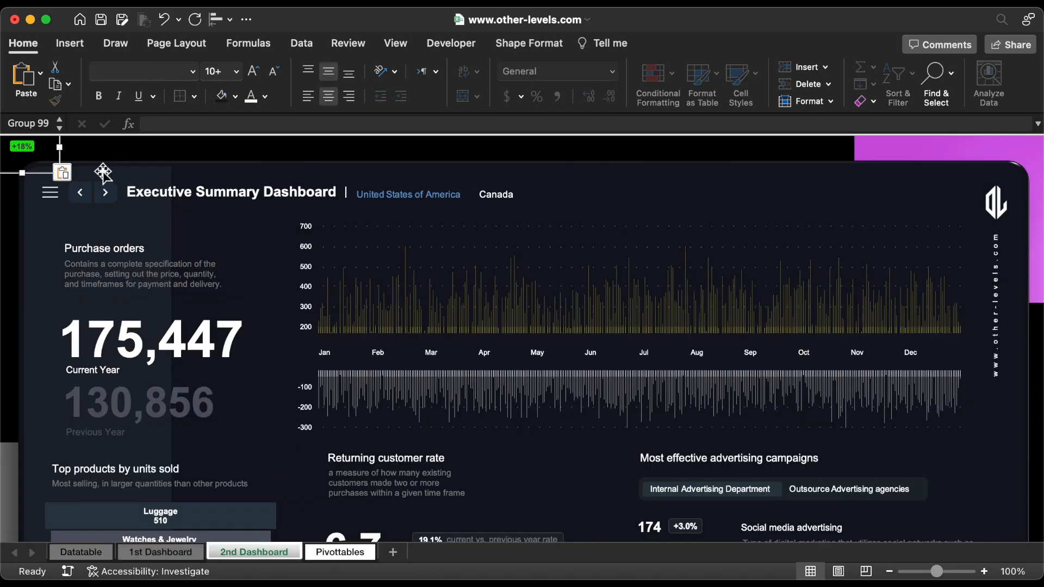
left_click_drag(63, 157, 232, 321)
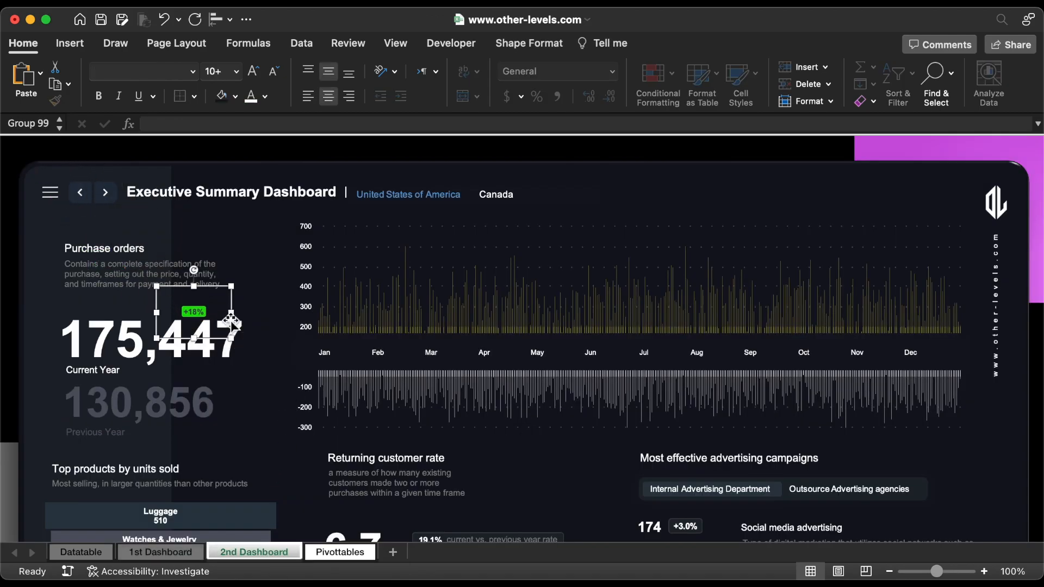
Step: Relink the percentage badge's text box to the orders change with the formula =Pivottables!DP11
left_click(202, 314)
left_click(239, 124)
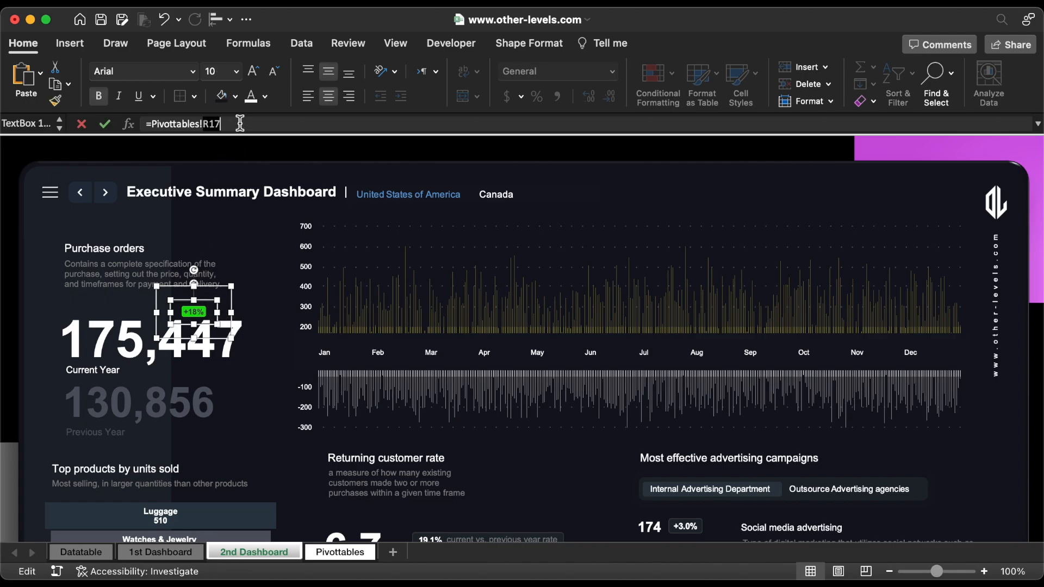
key("BackSpace")
key("BackSpace")
key("BackSpace")
key("BackSpace")
key("BackSpace")
key("BackSpace")
key("BackSpace")
key("BackSpace")
key("BackSpace")
key("BackSpace")
key("BackSpace")
key("BackSpace")
key("BackSpace")
key("BackSpace")
key("BackSpace")
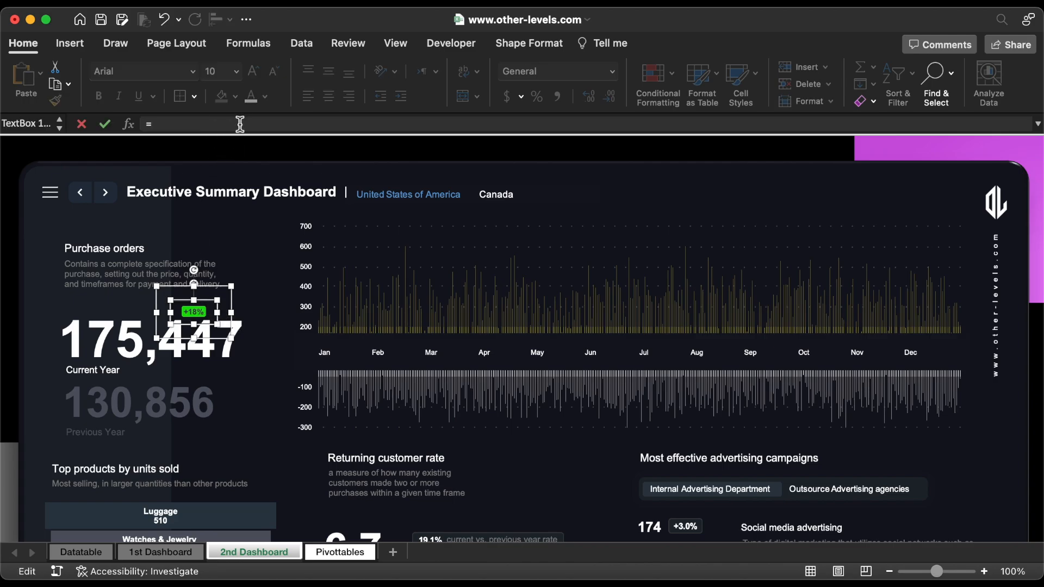
left_click(324, 552)
left_click(806, 294)
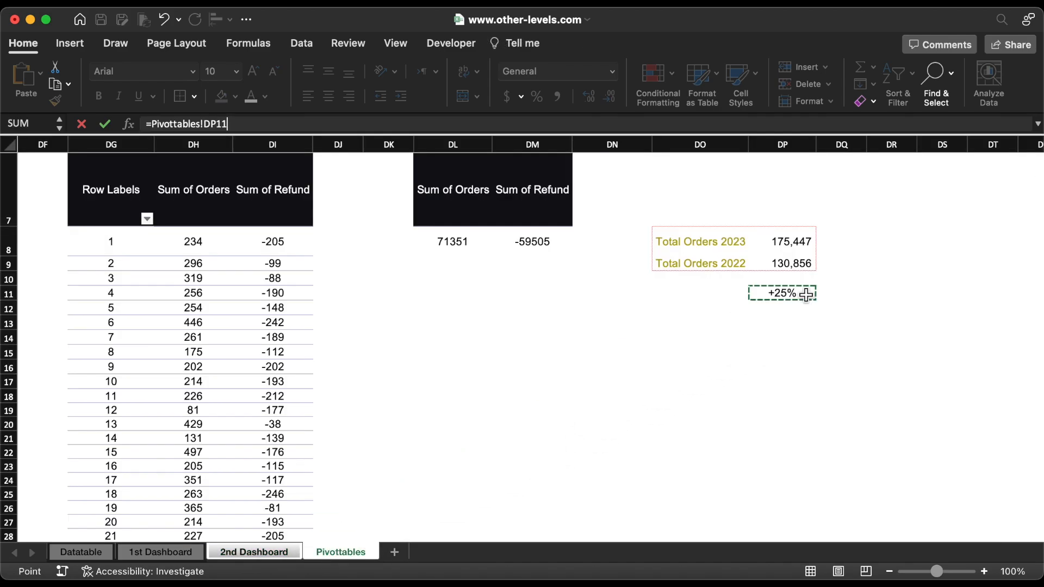
key("Return")
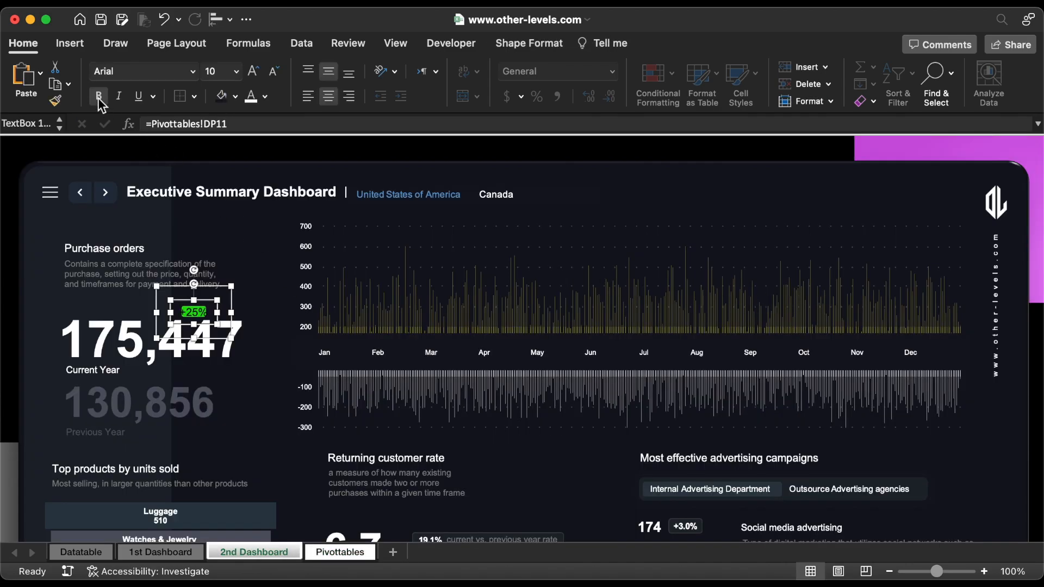
Step: Format the badge's percentage text as bold, font size 12, in the recently used near-black colour
left_click(273, 71)
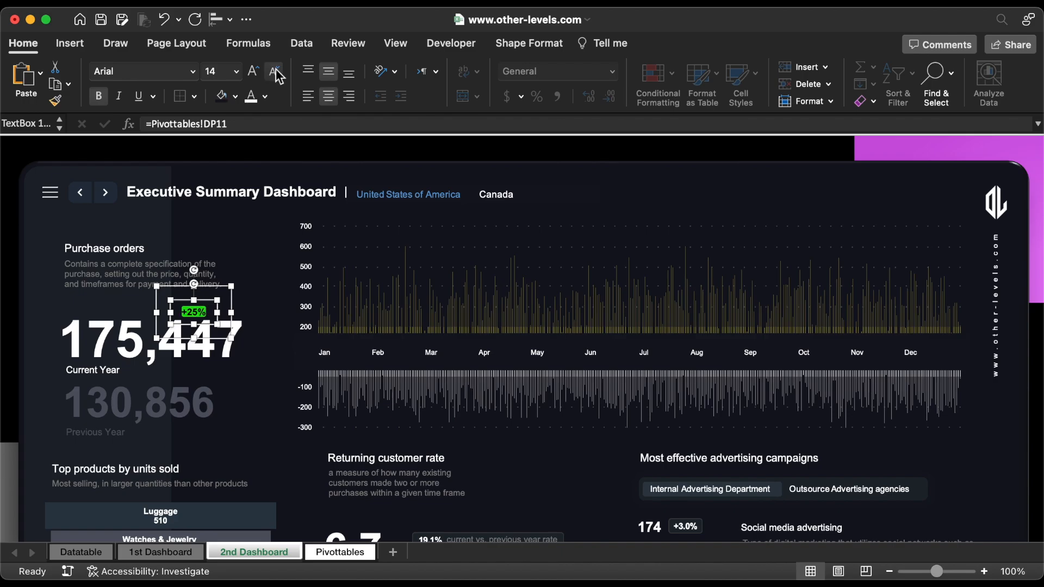
left_click(264, 96)
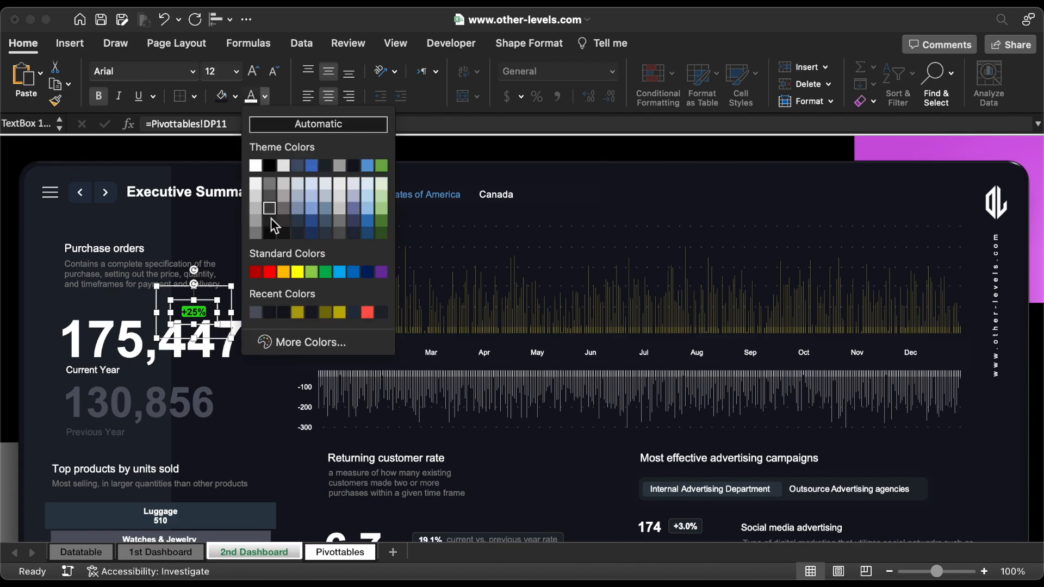
left_click(284, 313)
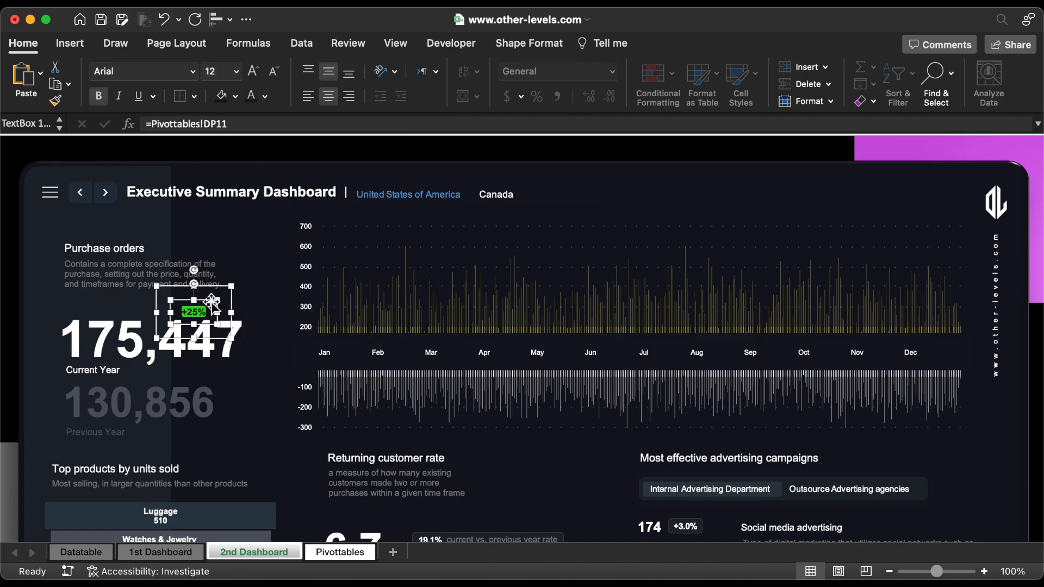
Step: Resize the badge's green rounded rectangle to 0.27" high and 0.55" wide
left_click(191, 311)
left_click(526, 43)
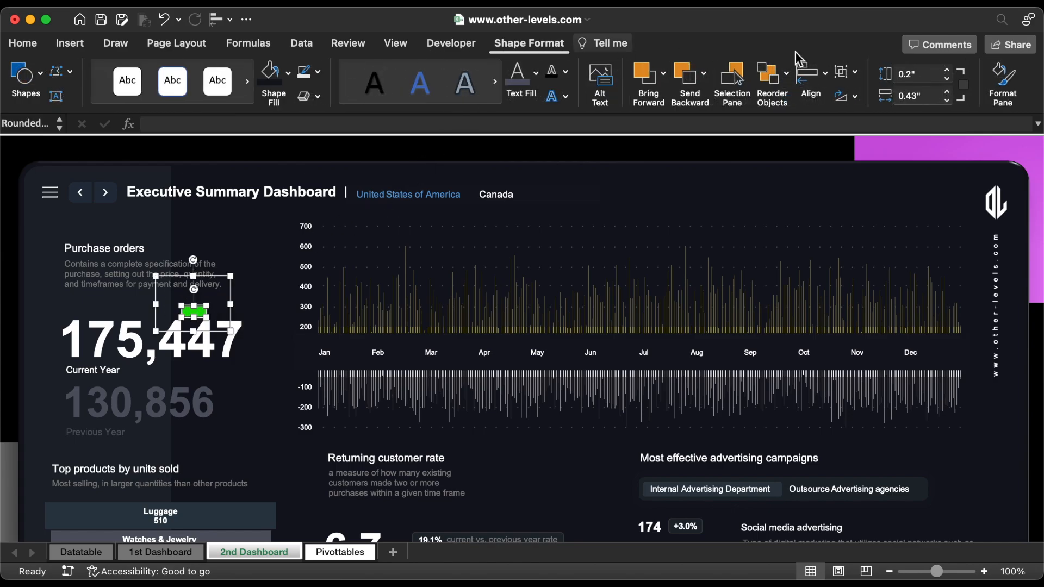
left_click(930, 71)
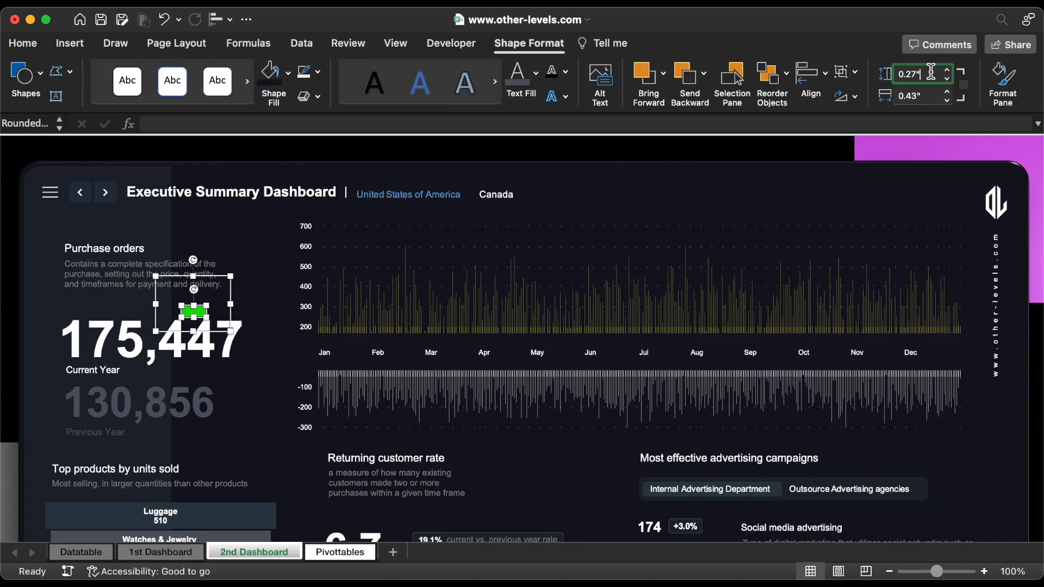
left_click(931, 96)
type("0.55")
key("Return")
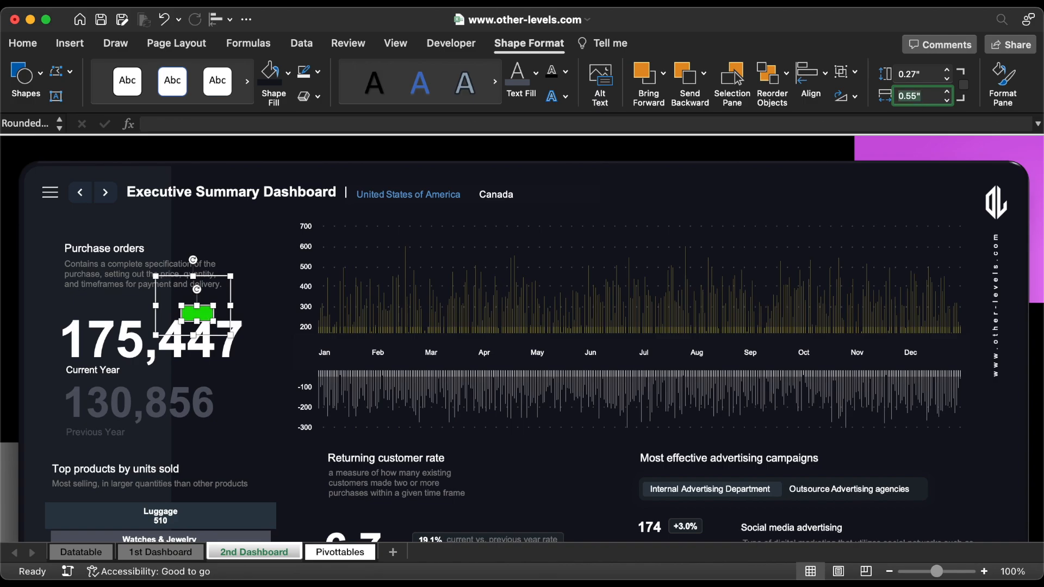
Step: Nudge the percentage text box down and right until it is centred on the green rectangle
left_click(210, 297)
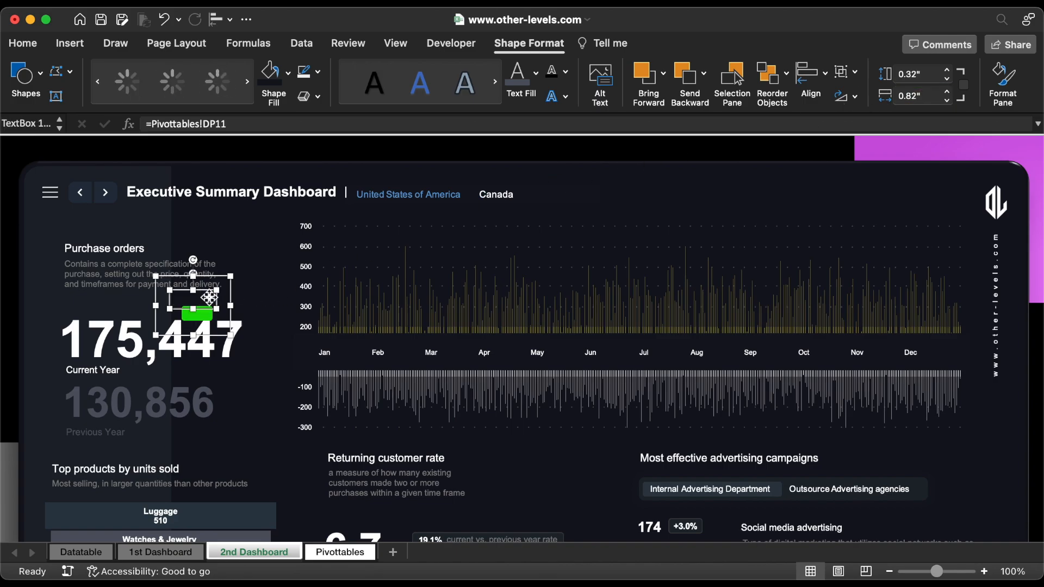
key("Down")
key("Down")
key("Down")
key("Right")
key("Escape")
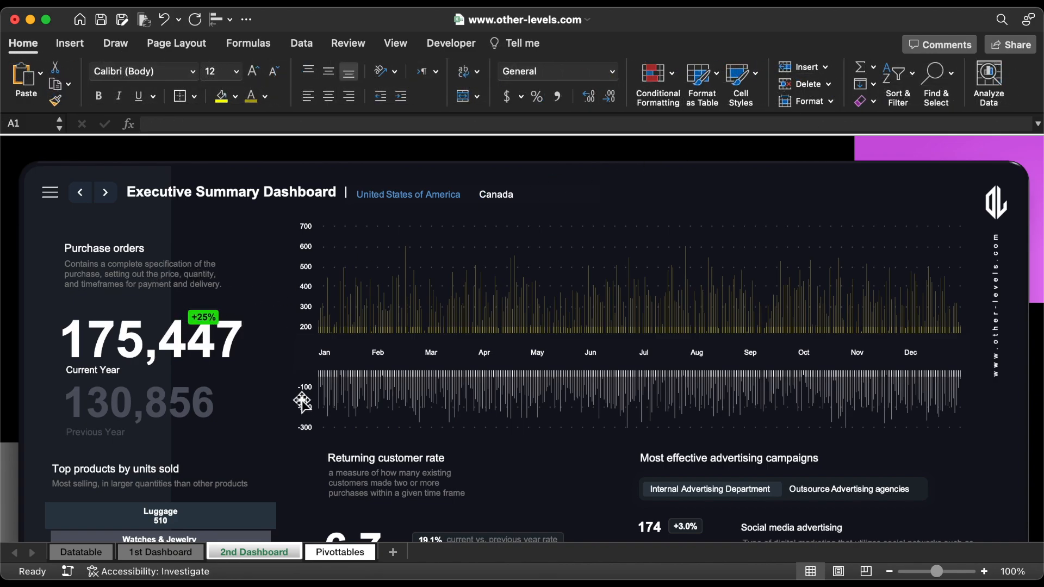
Step: Copy the Total Orders 2023 and 2022 block in DO8:DP9 of the Pivottables sheet to DO14
left_click(338, 551)
left_click_drag(680, 242, 773, 265)
key("super+c")
left_click(684, 344)
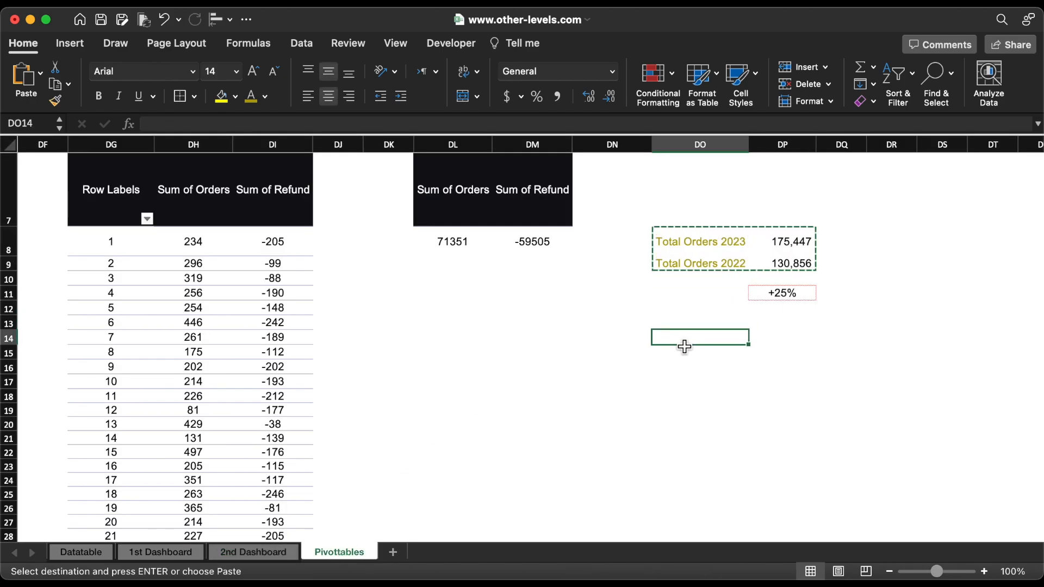
key("super+v")
Step: Rename the copied labels in DO14 and DO15 to Orders 2023 and Refund 2023
left_click(690, 340)
double_click(689, 341)
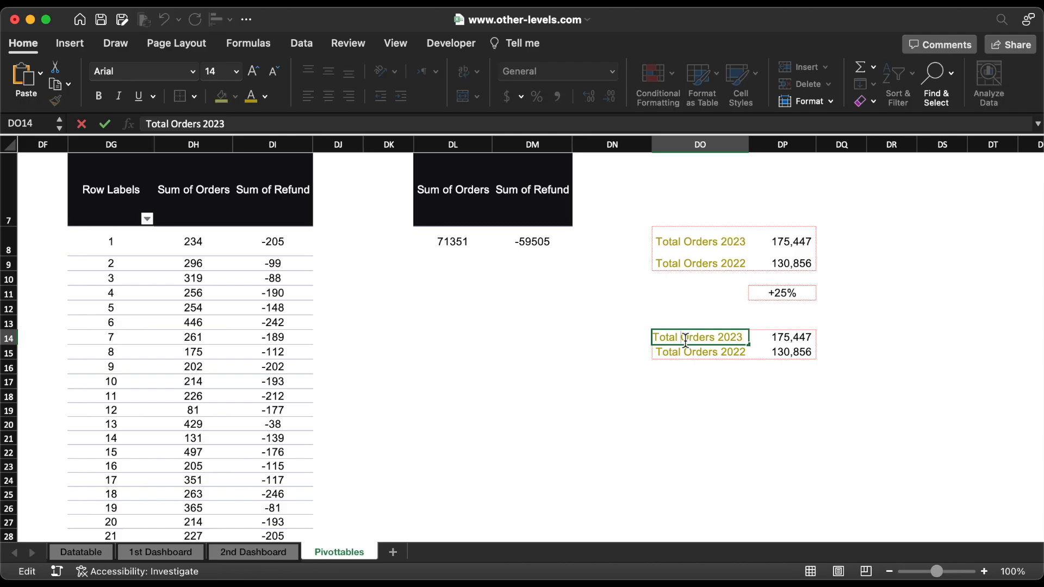
left_click_drag(680, 338, 650, 343)
key("BackSpace")
key("Return")
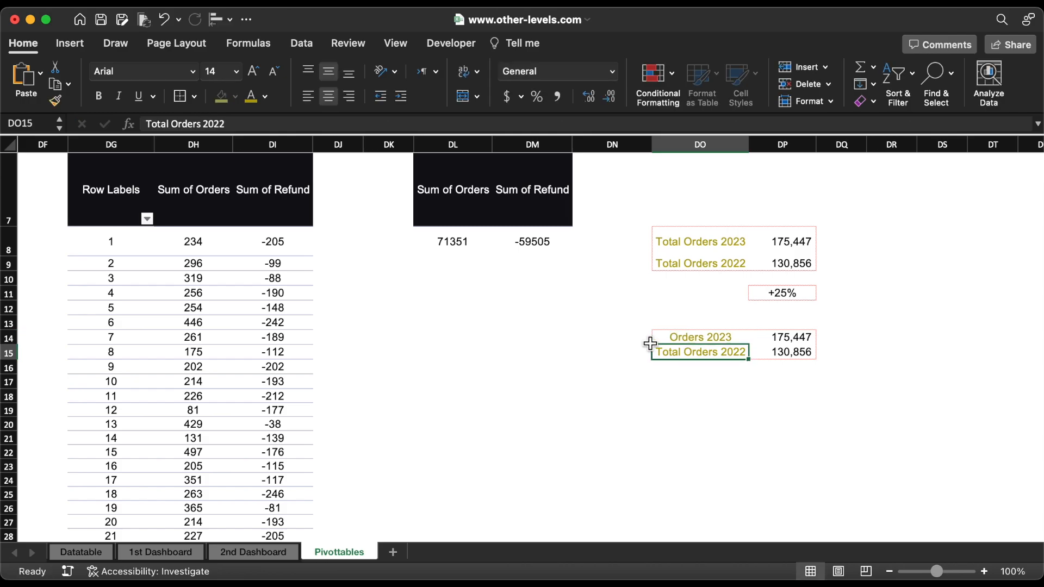
double_click(696, 354)
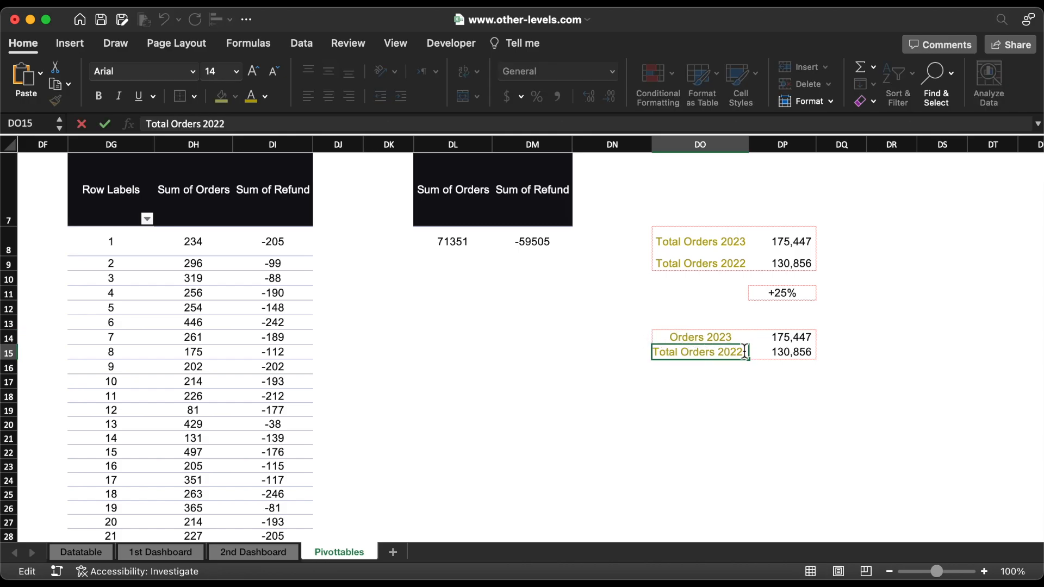
left_click_drag(744, 352, 625, 356)
type("Refund")
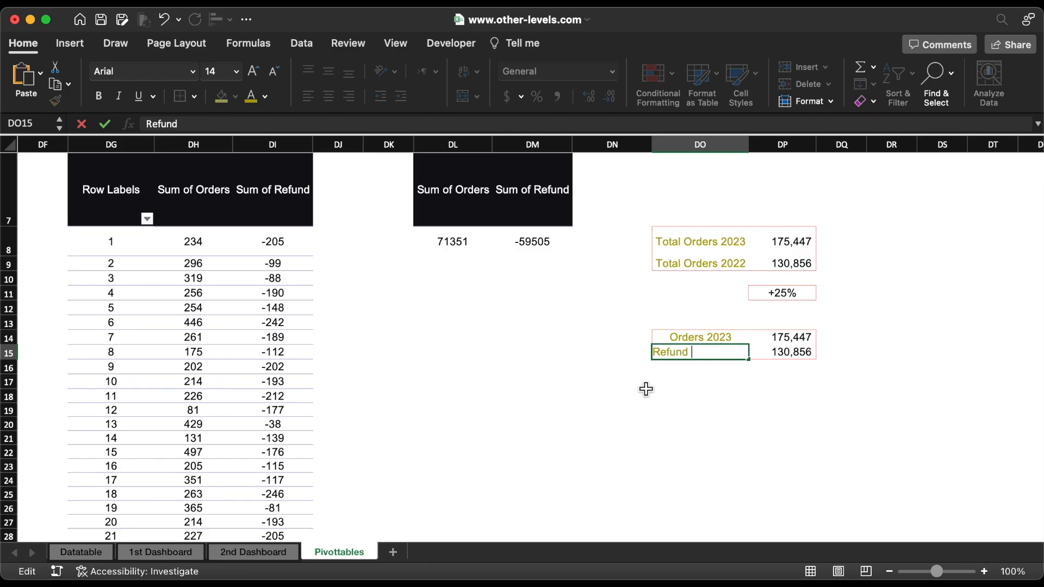
type(" 2023")
key("Return")
Step: Link DP14 and DP15 to the 2023 pivot table's grand totals for Sum of Orders and Sum of Refund
left_click(802, 341)
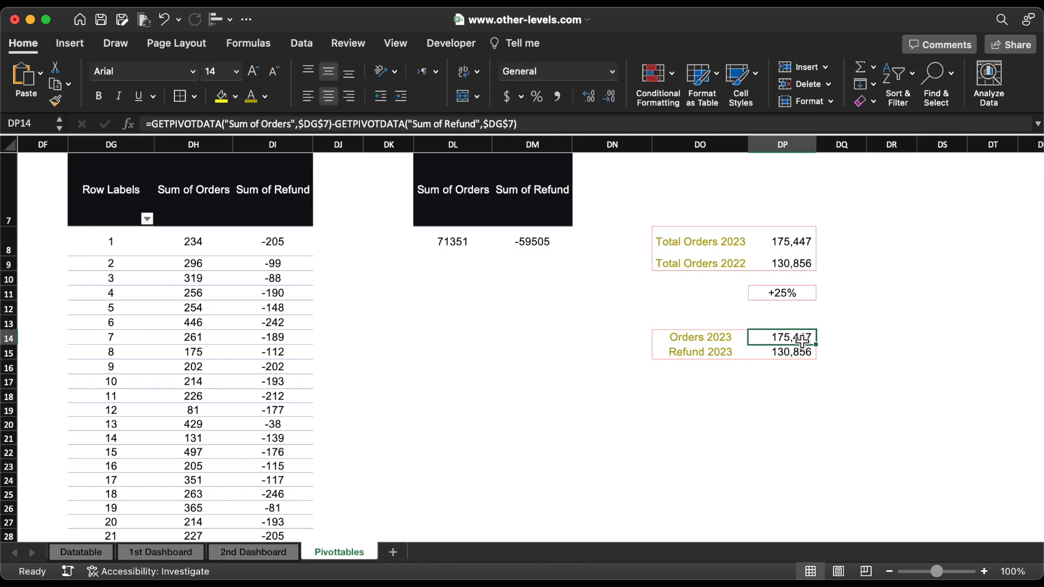
type("=")
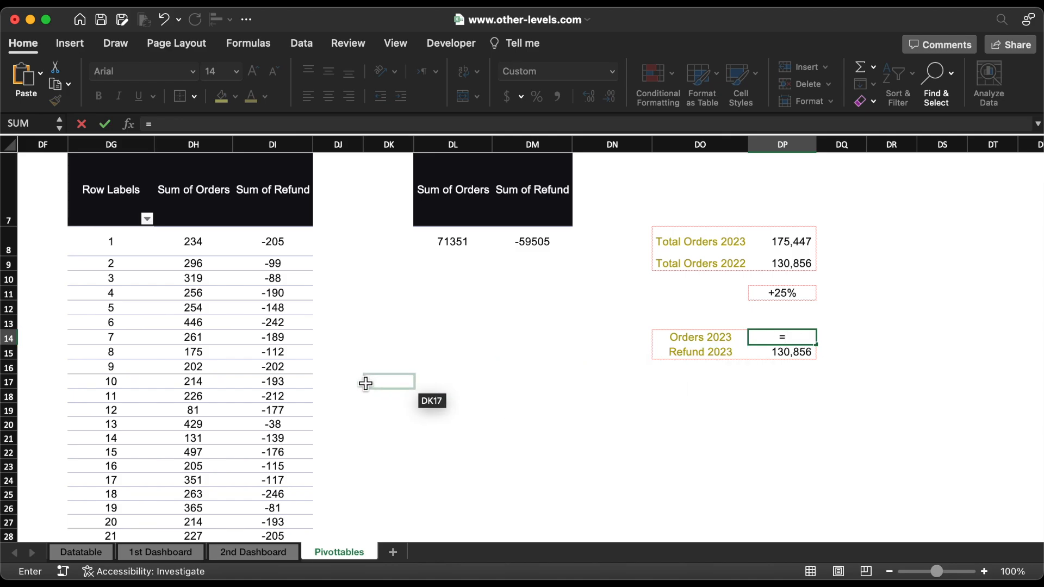
left_click(190, 364)
key("super+Down")
key("Return")
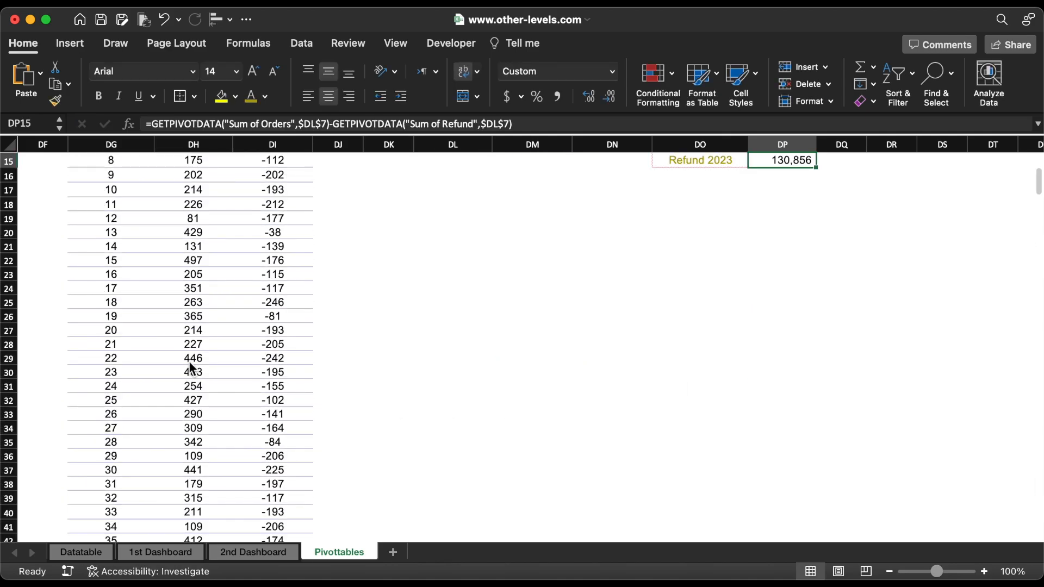
type("=")
left_click(288, 357)
key("super+Down")
key("Return")
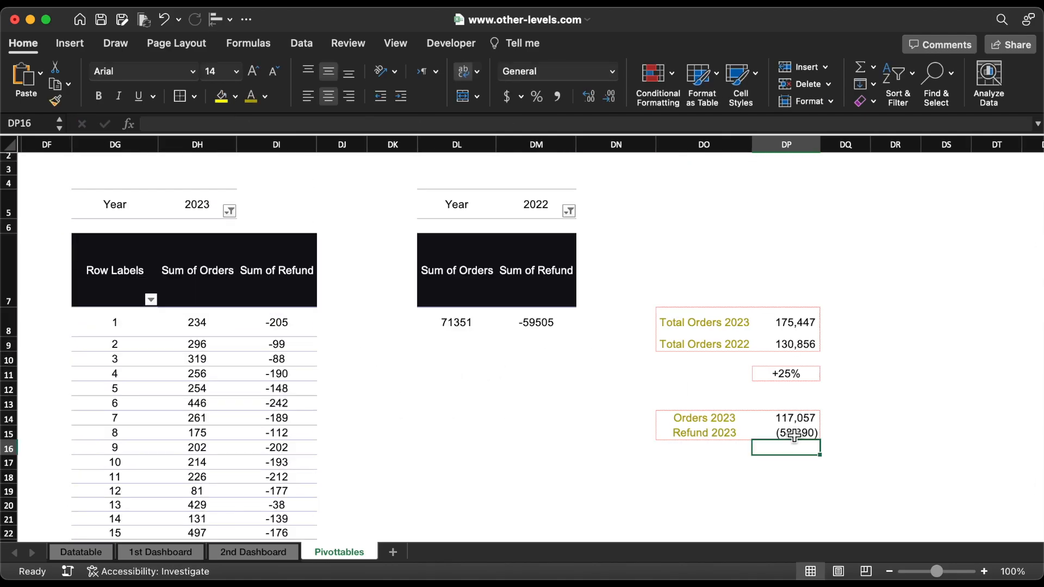
Step: Format Refund 2023 in DP15 as a Number with 0 decimals, thousands separator and the -1,234 negative style
left_click(797, 435)
left_click(612, 71)
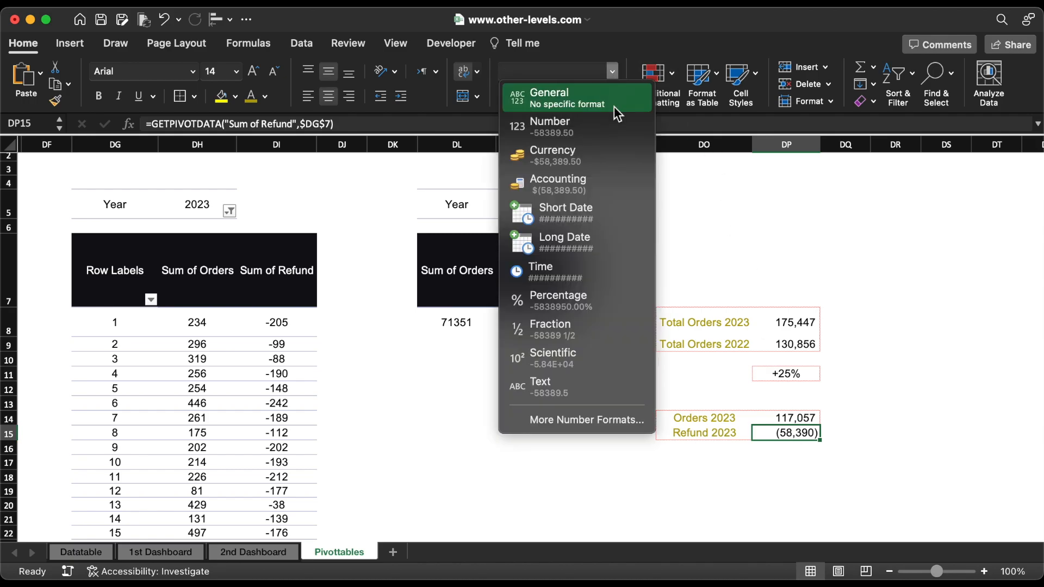
left_click(602, 412)
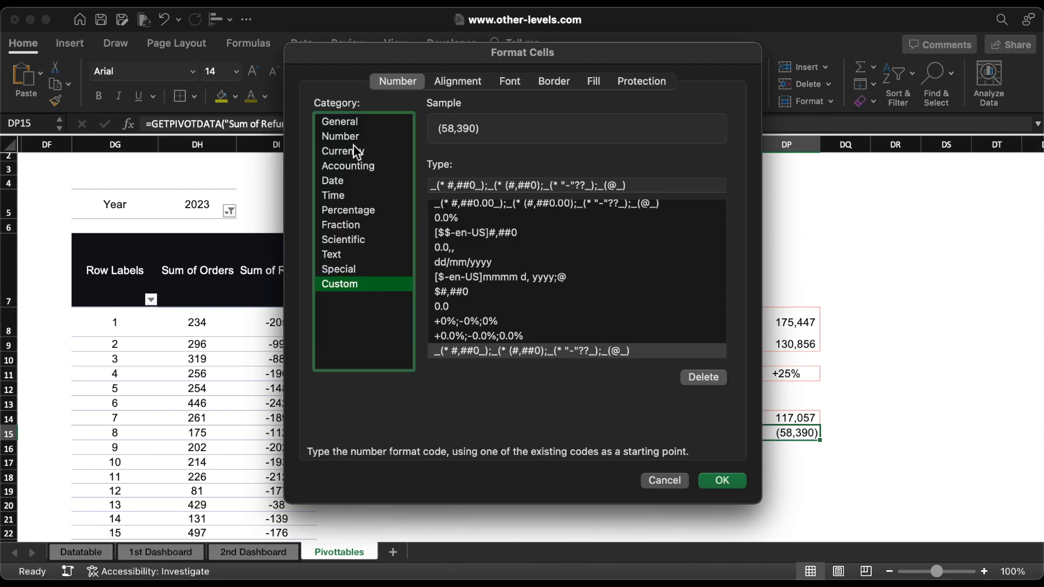
left_click(343, 135)
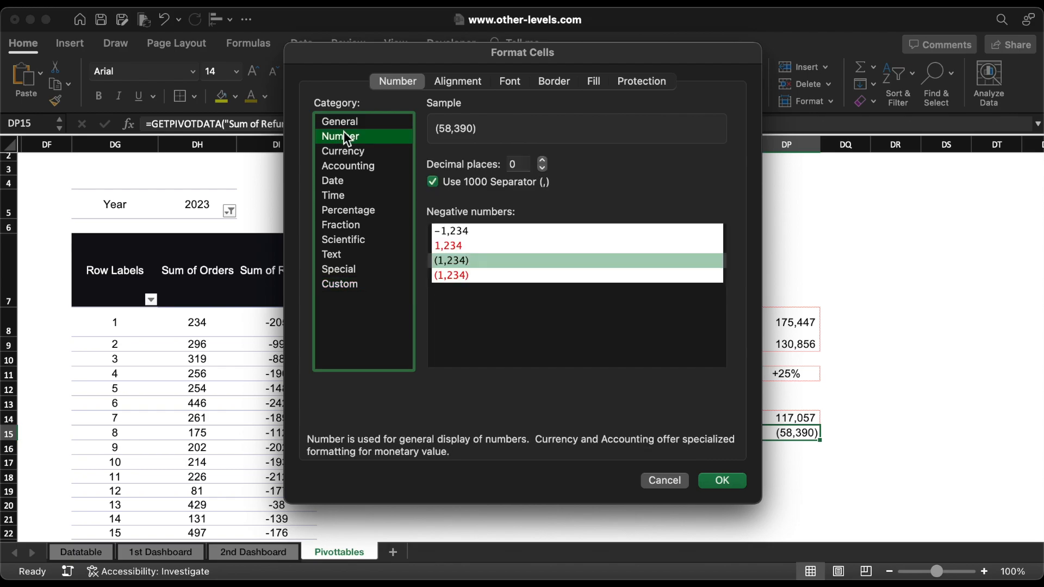
left_click(469, 231)
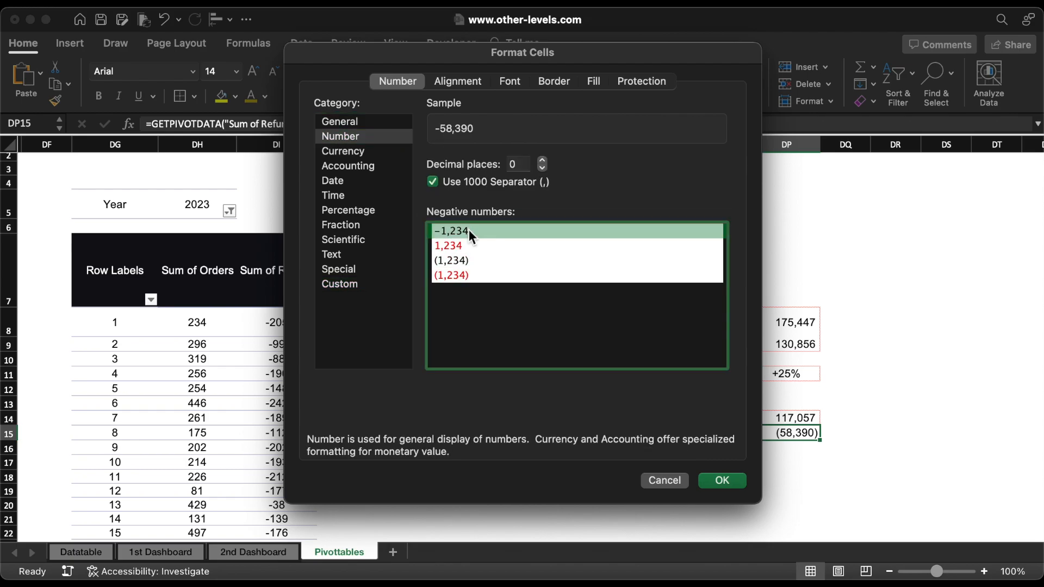
left_click(724, 480)
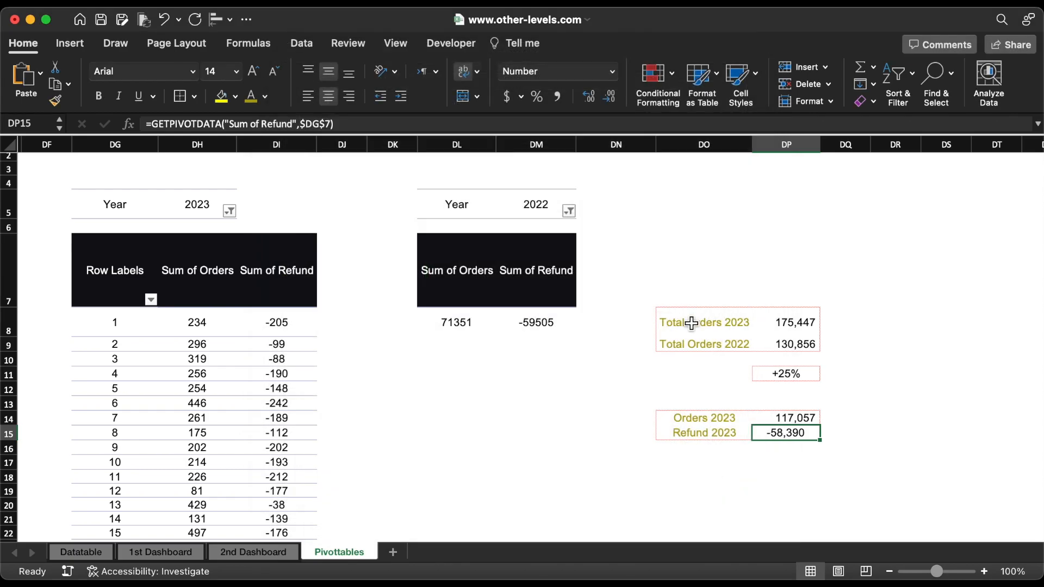
Step: Rename the labels in DO8 and DO9 to Total Purchase Orders 2023 and Total Purchase Orders 2022
double_click(691, 323)
type("Purchas")
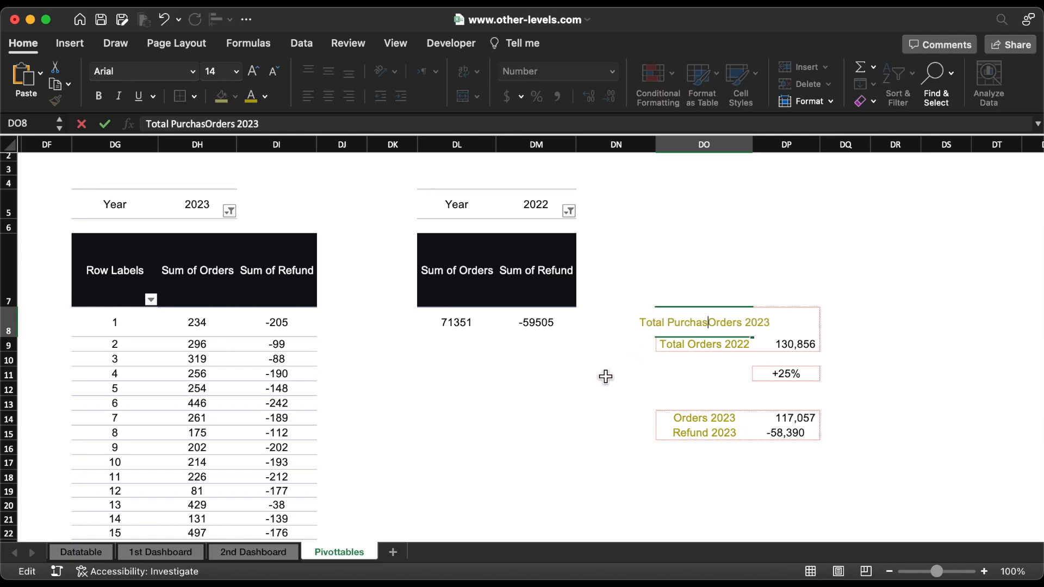
type("e")
double_click(682, 323)
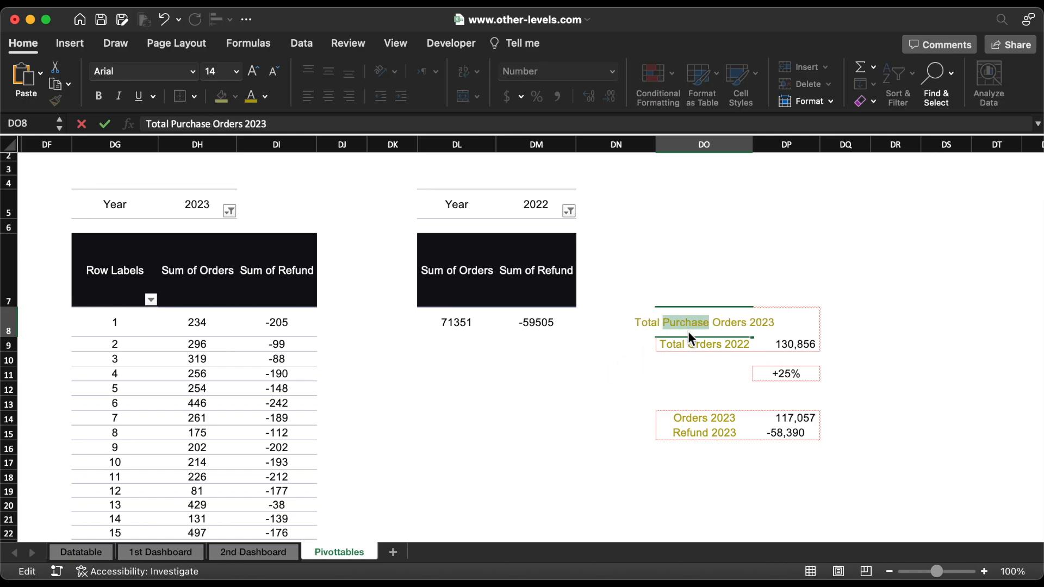
left_click(686, 343)
key("super+v")
left_click(536, 463)
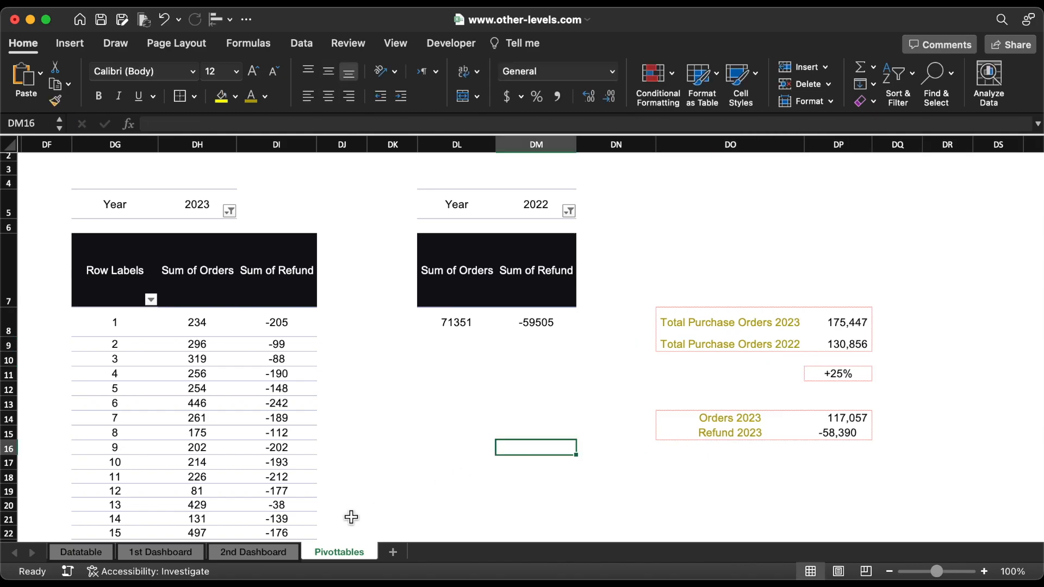
Step: On the 2nd Dashboard sheet, duplicate the current-year purchase orders total and place the copy above the orders chart
left_click(234, 550)
left_click(134, 345)
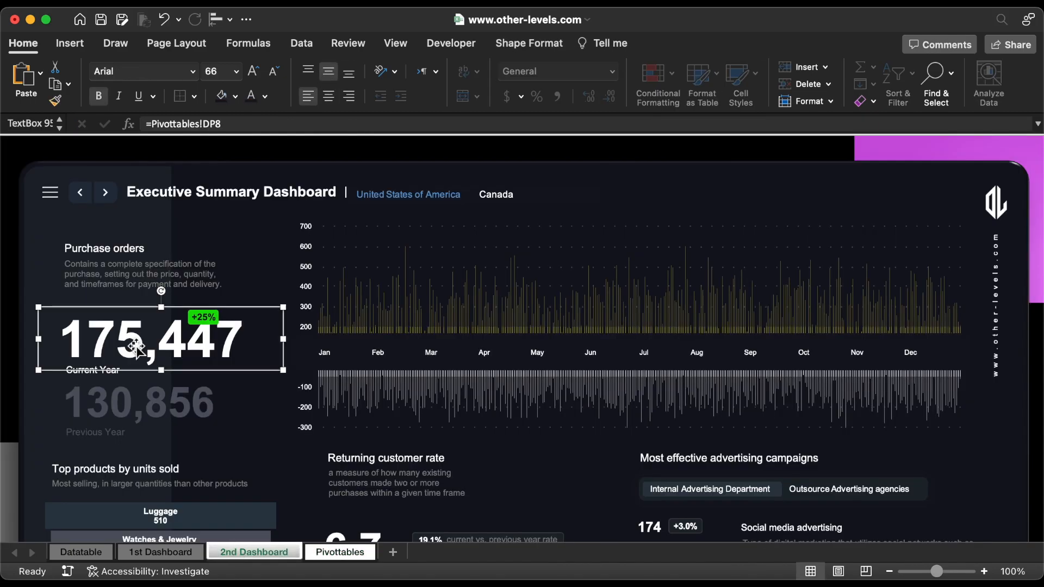
key("super+d")
left_click_drag(136, 356, 703, 202)
Step: Link the duplicated text box to the Orders 2023 value in Pivottables!DP14
triple_click(269, 124)
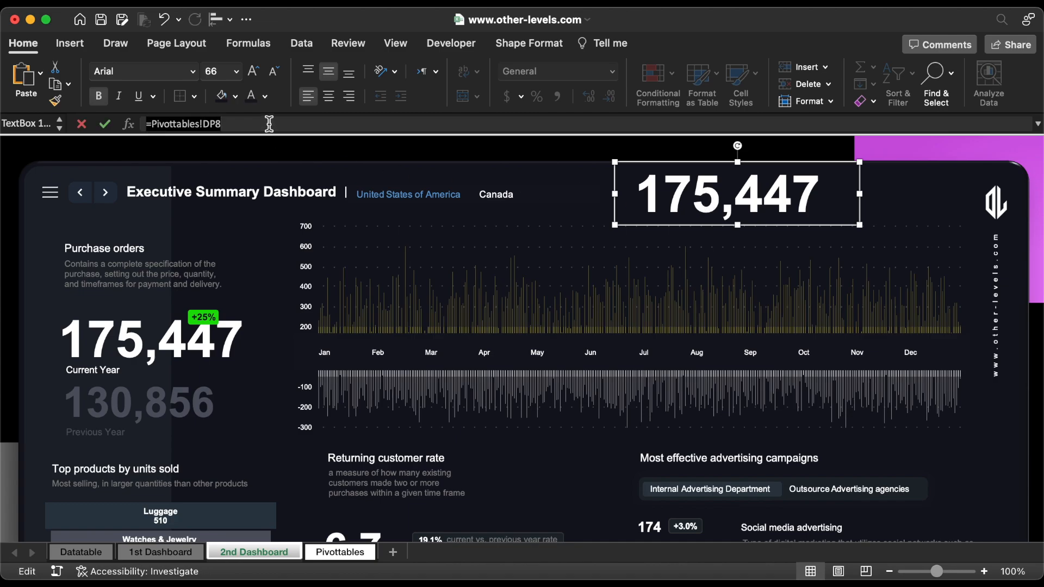
type("=")
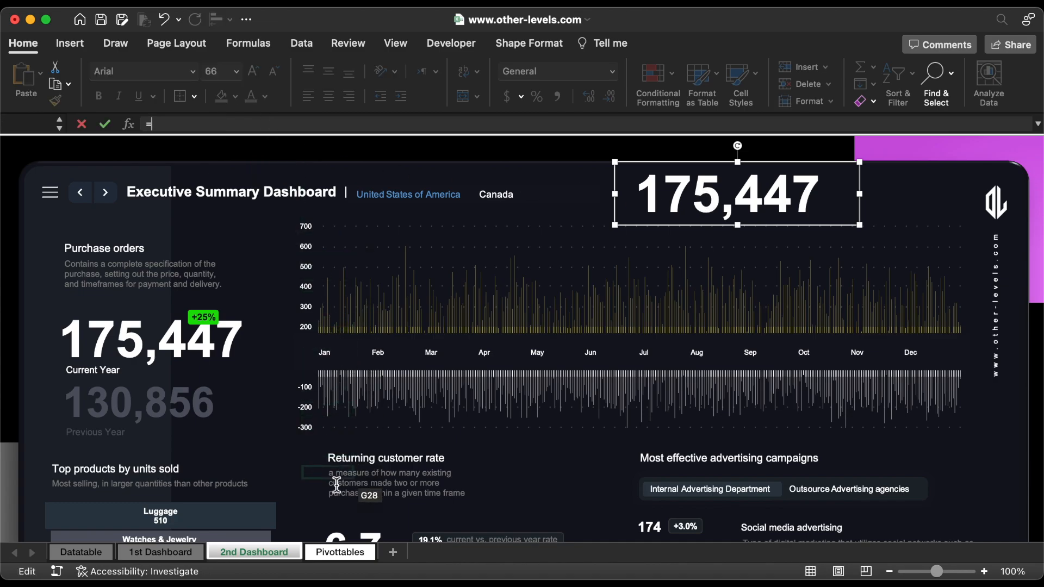
left_click(337, 551)
left_click(889, 424)
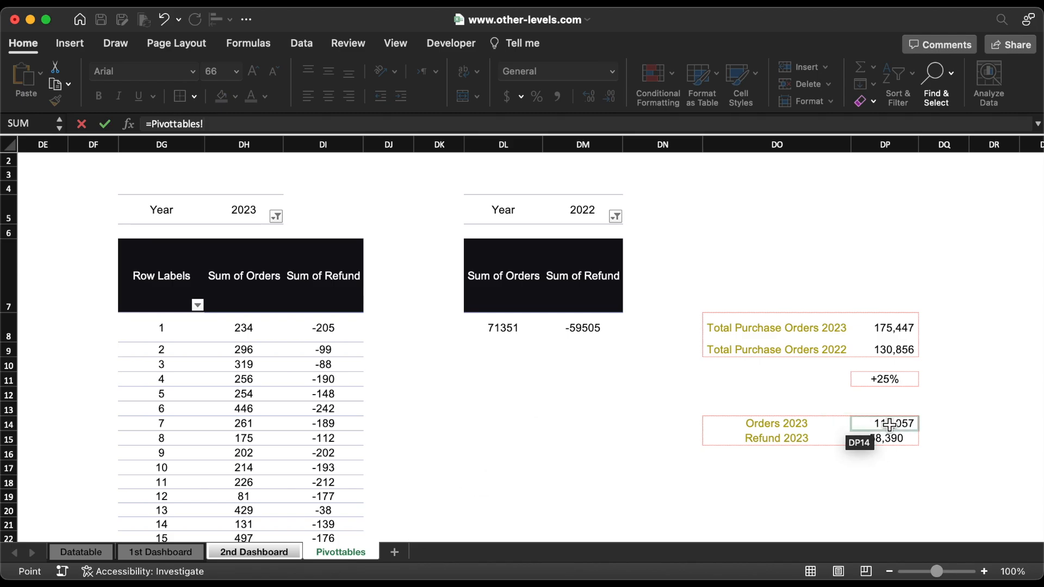
key("Return")
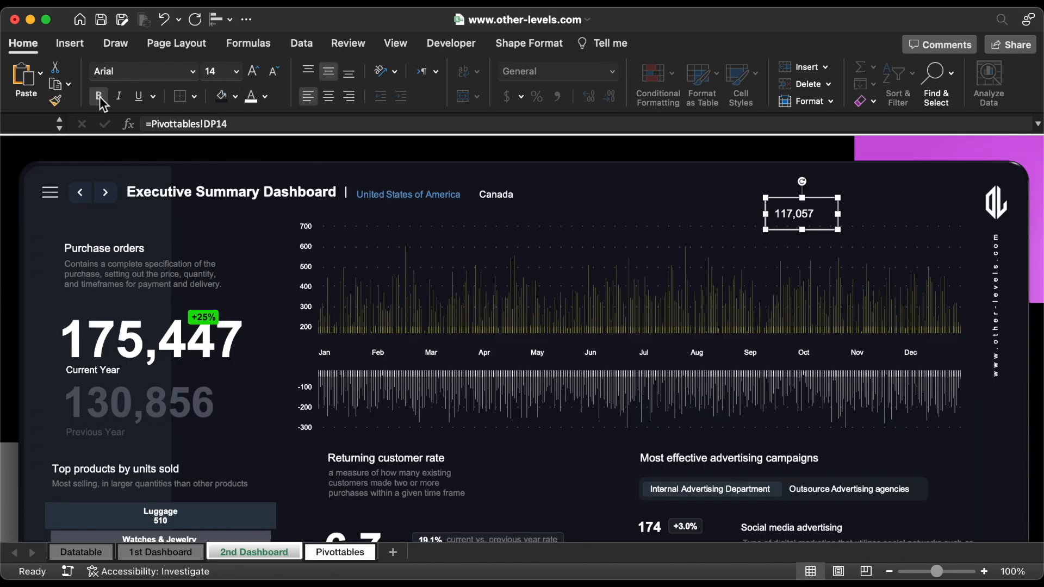
Step: Make the linked orders figure bold at font size 20 and fit its box above the chart's last months
left_click(253, 72)
left_click(253, 71)
left_click(253, 71)
left_click_drag(834, 233, 847, 240)
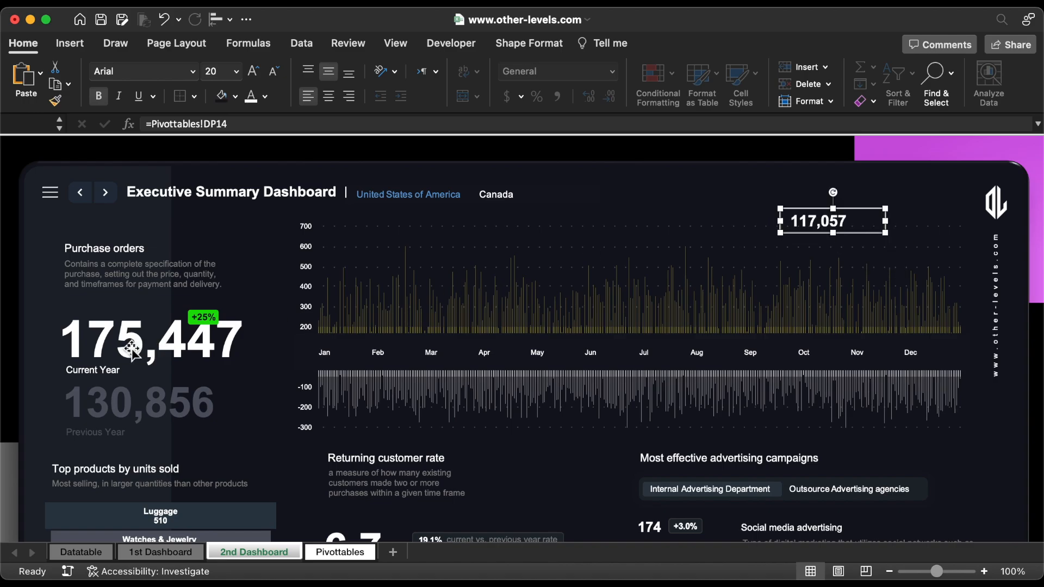
Step: Duplicate the Current Year label above the 117,057 figure, narrow its box and change its text to Orders
left_click(102, 370)
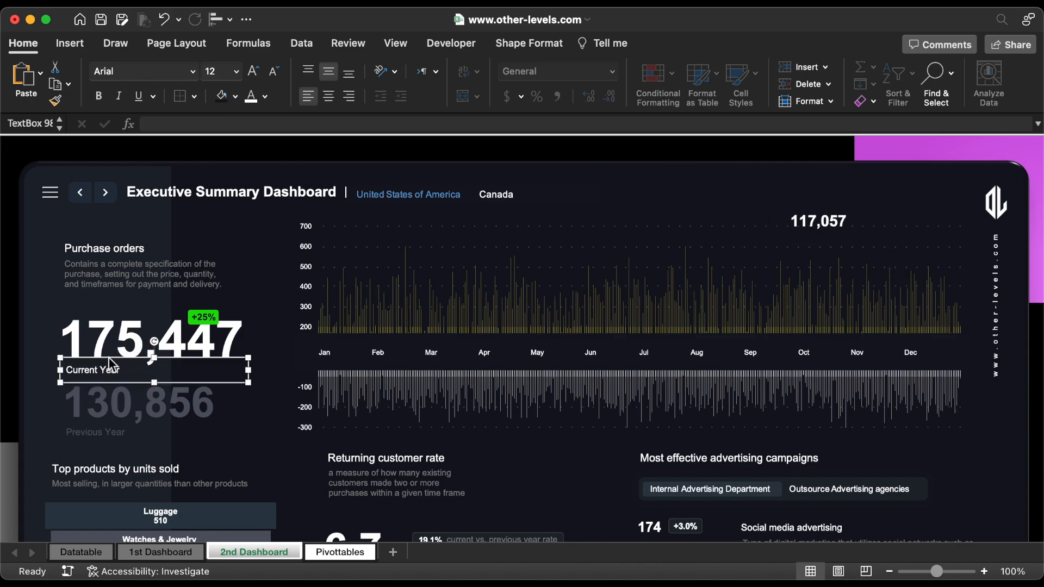
key("super+d")
left_click_drag(111, 395, 827, 219)
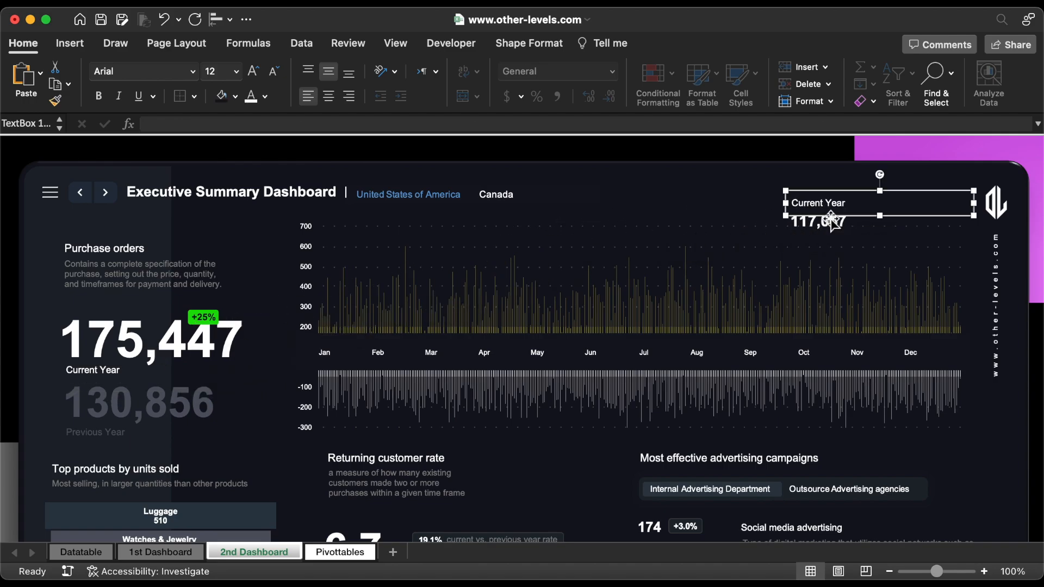
left_click_drag(977, 205, 730, 208)
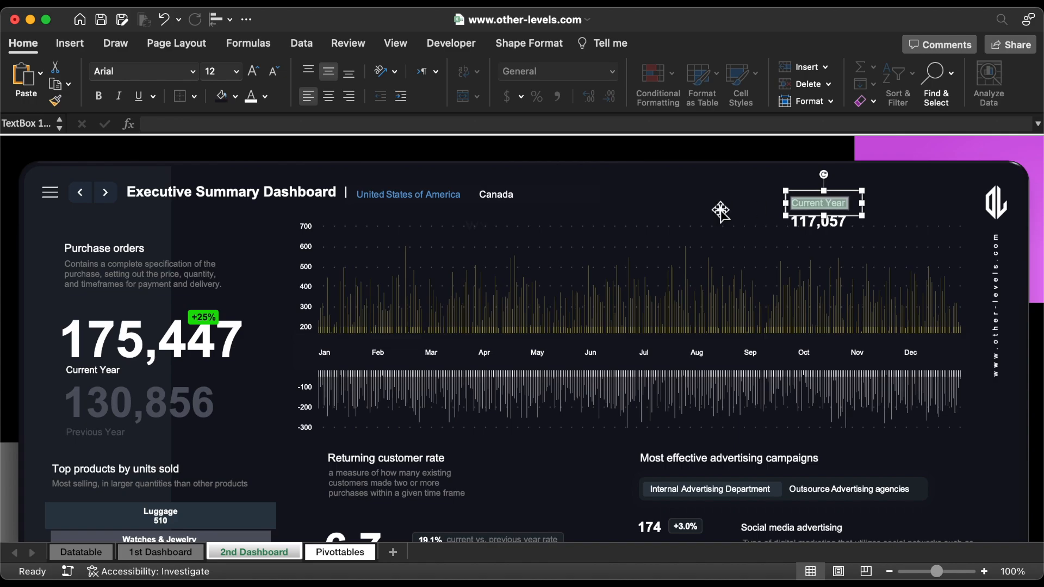
type("Orders")
Step: Give the Orders label a grey font at size 10.5, shorten its box and shift it slightly right above the figure
left_click(264, 96)
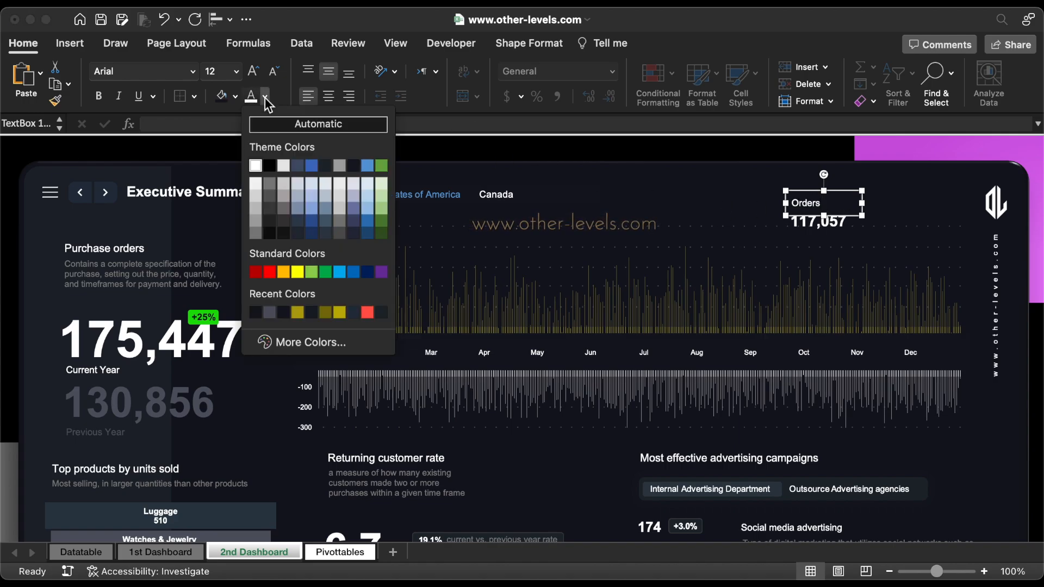
left_click(258, 207)
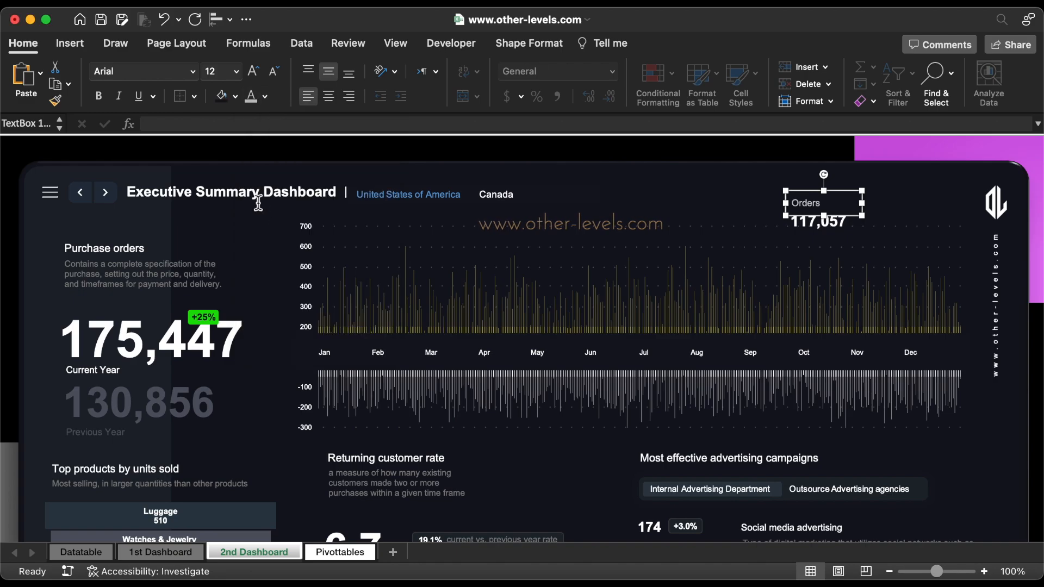
left_click(274, 70)
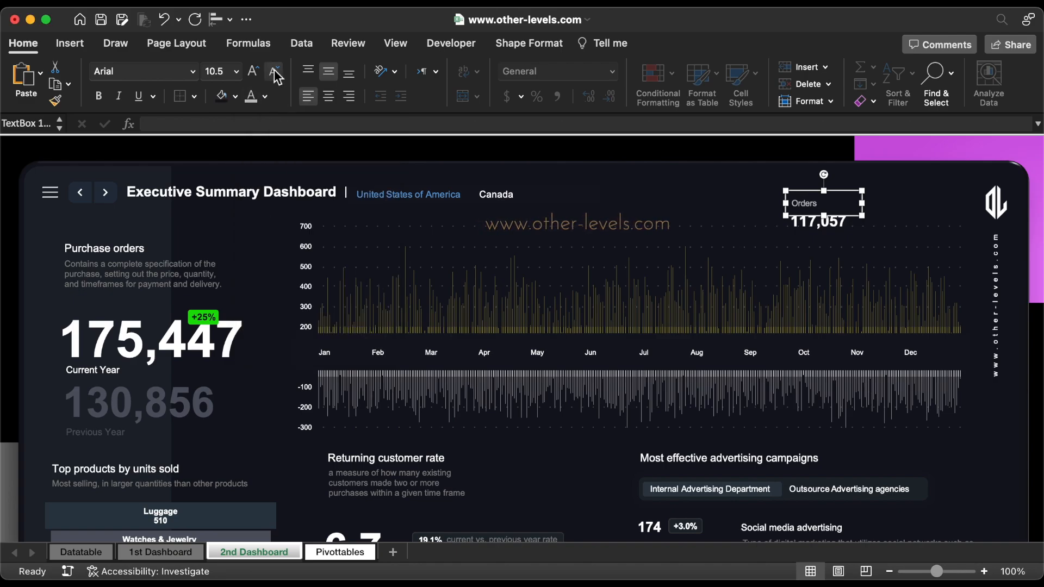
left_click_drag(824, 191, 831, 196)
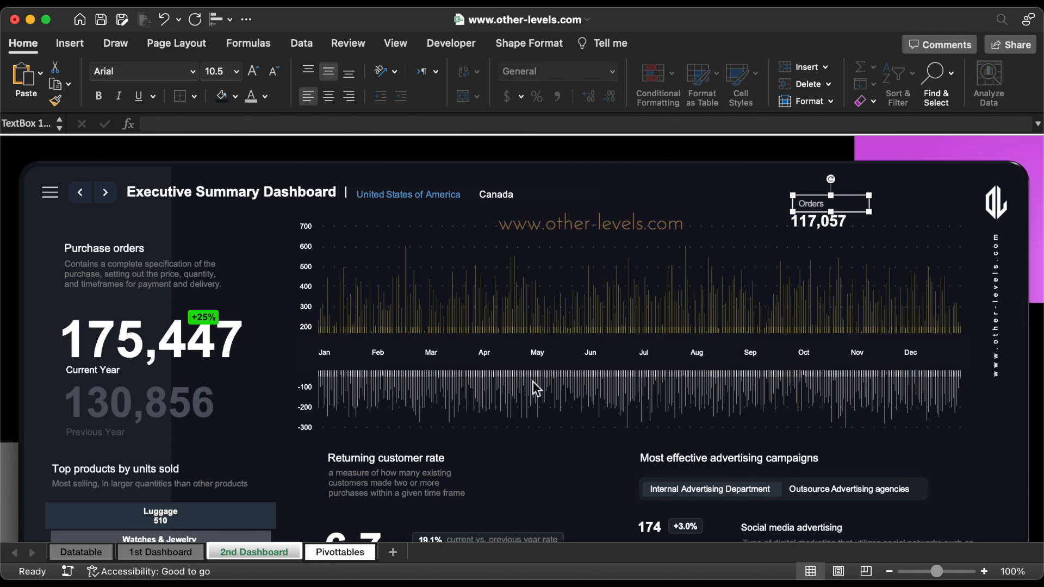
Step: Copy the small white oval beside Conceptual on the 1st Dashboard sheet and paste it onto the 2nd Dashboard sheet
left_click(163, 552)
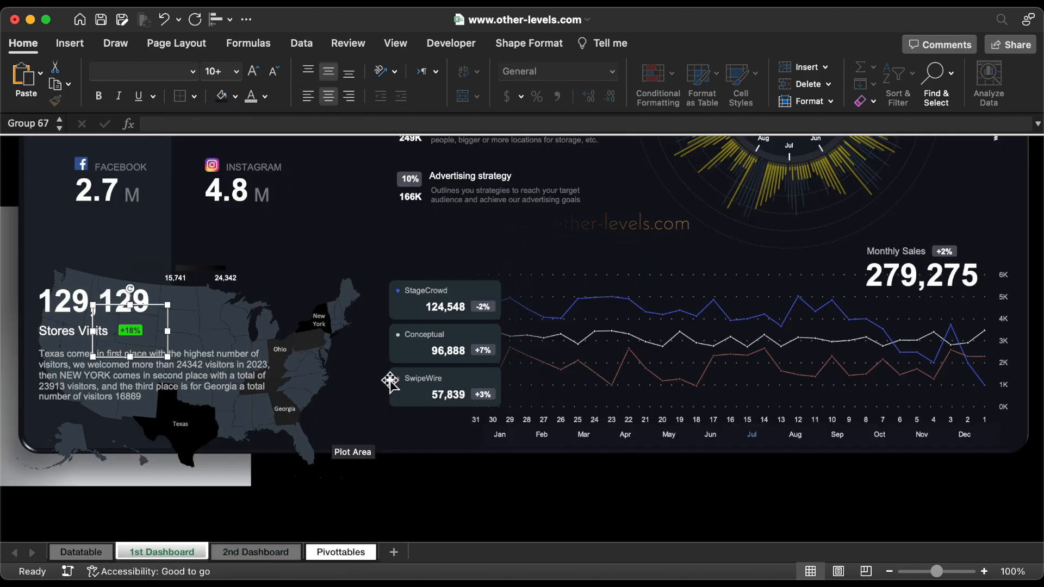
left_click(400, 338)
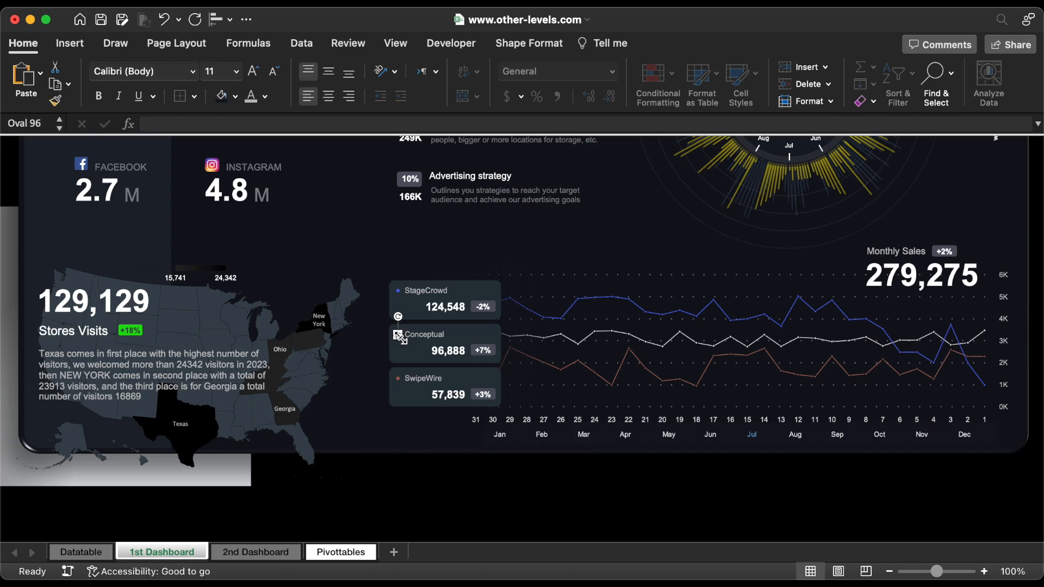
left_click(278, 553)
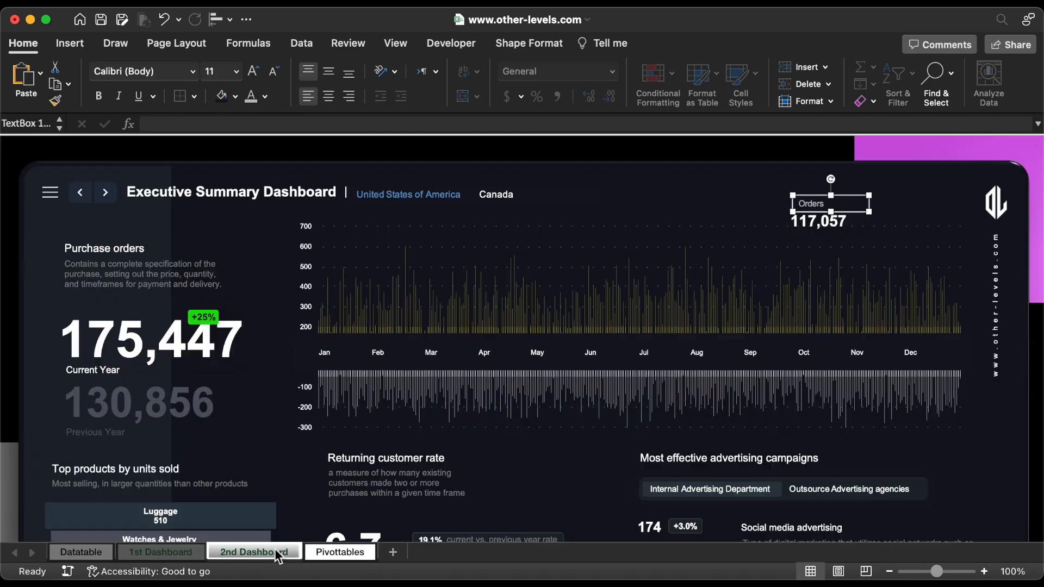
left_click(720, 151)
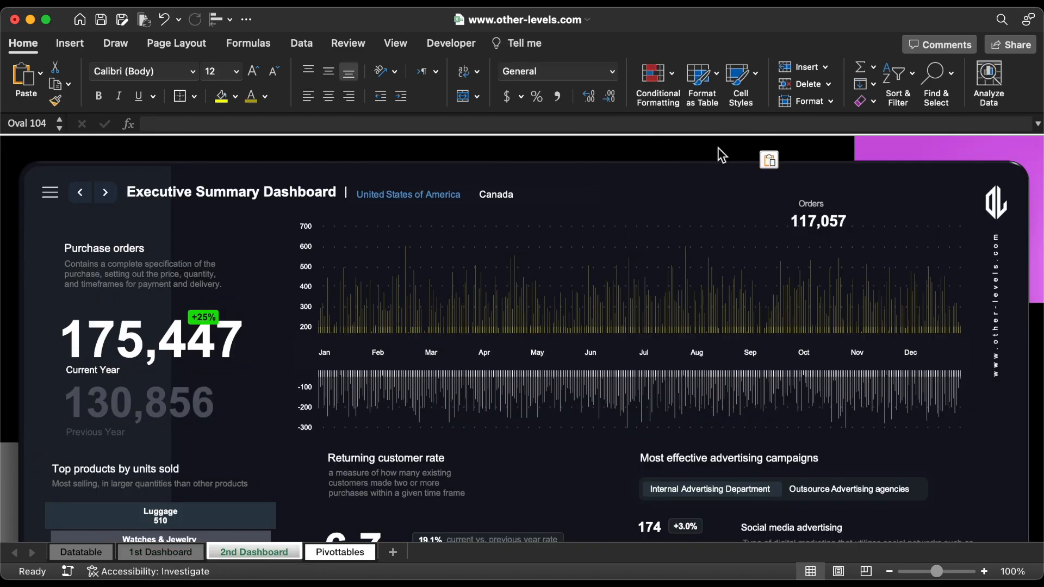
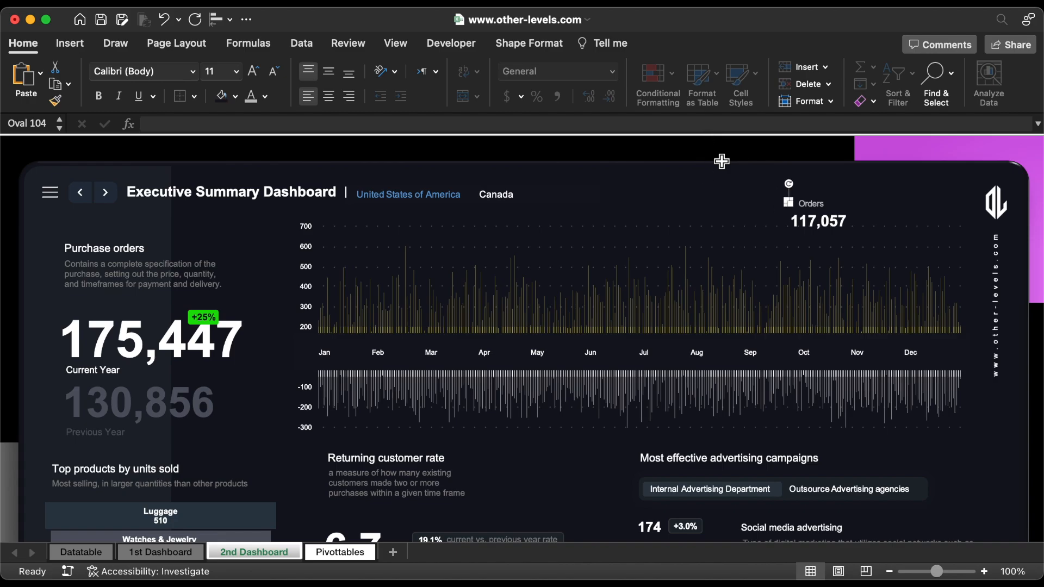
Step: Fill the small oval beside the Orders label with dark yellow and group it with the label and the 117,057 figure
left_click(236, 96)
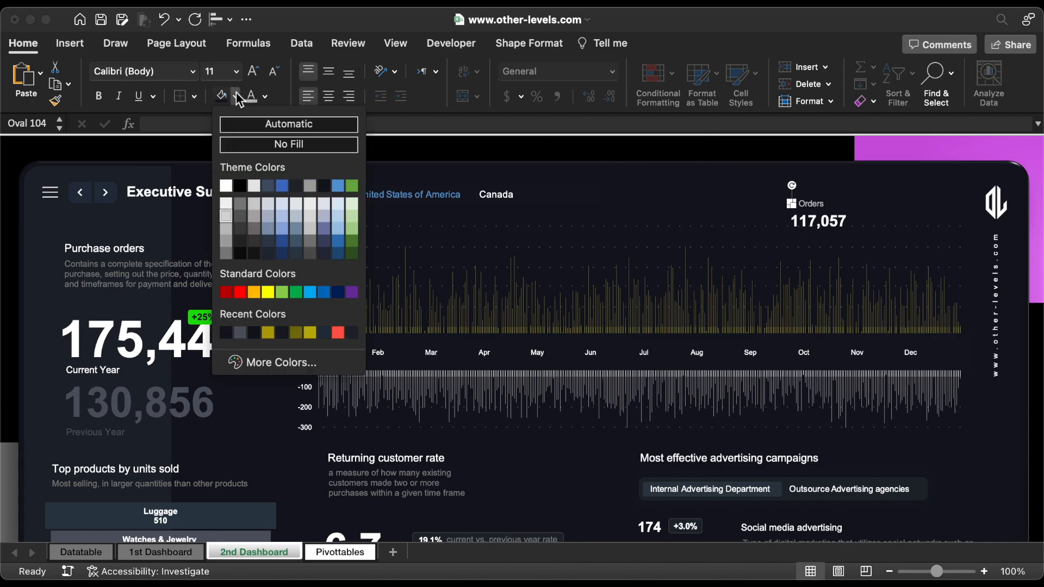
left_click(267, 332)
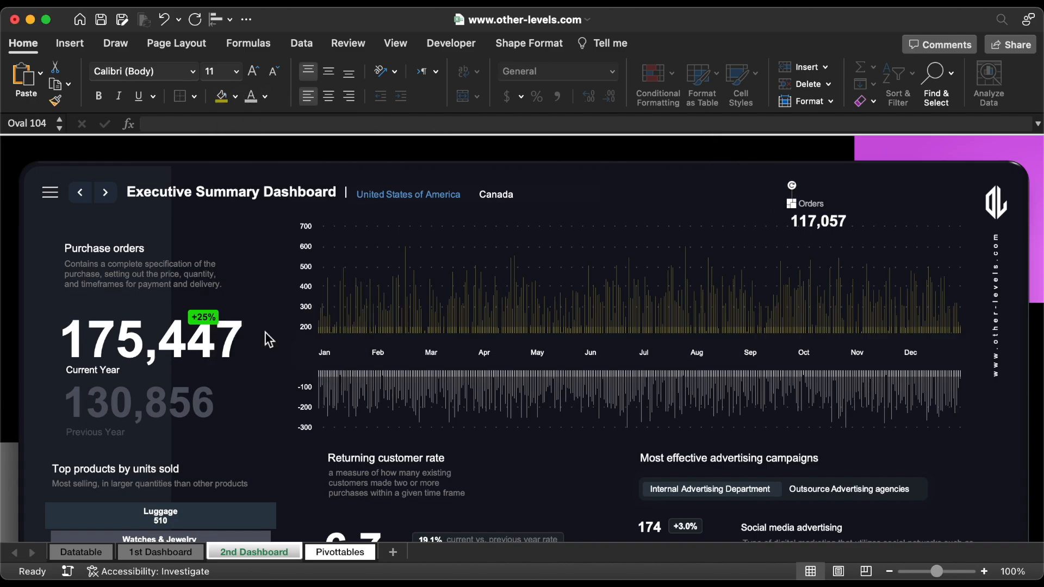
left_click(817, 206, "shift")
left_click(819, 222, "shift")
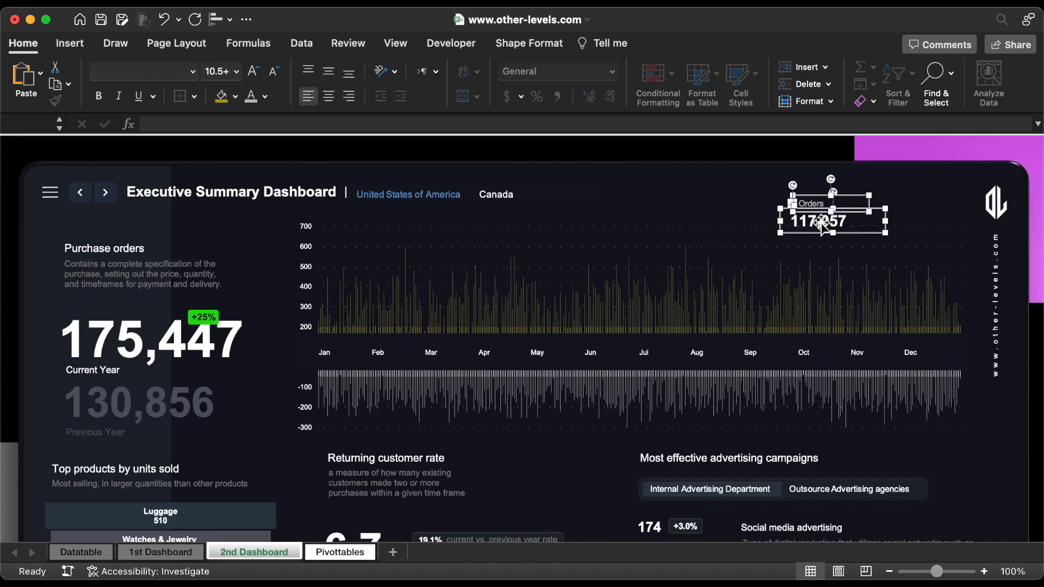
right_click(820, 220)
mouse_move(853, 287)
left_click(795, 288)
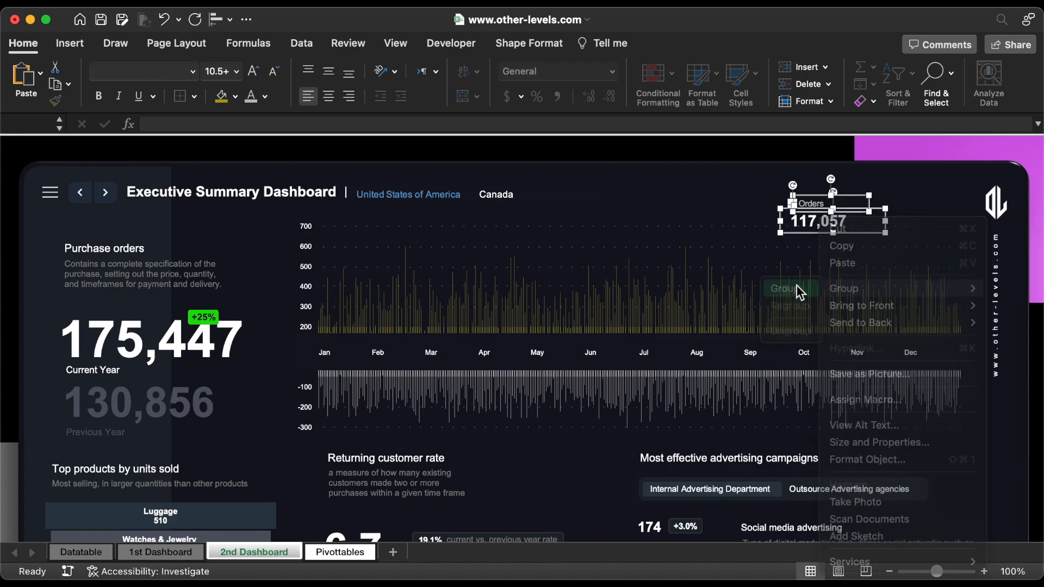
Step: Duplicate the Orders group beside the original above the chart and change the copy's label to Refund
left_click_drag(794, 249, 874, 249)
left_click(894, 203)
double_click(893, 204)
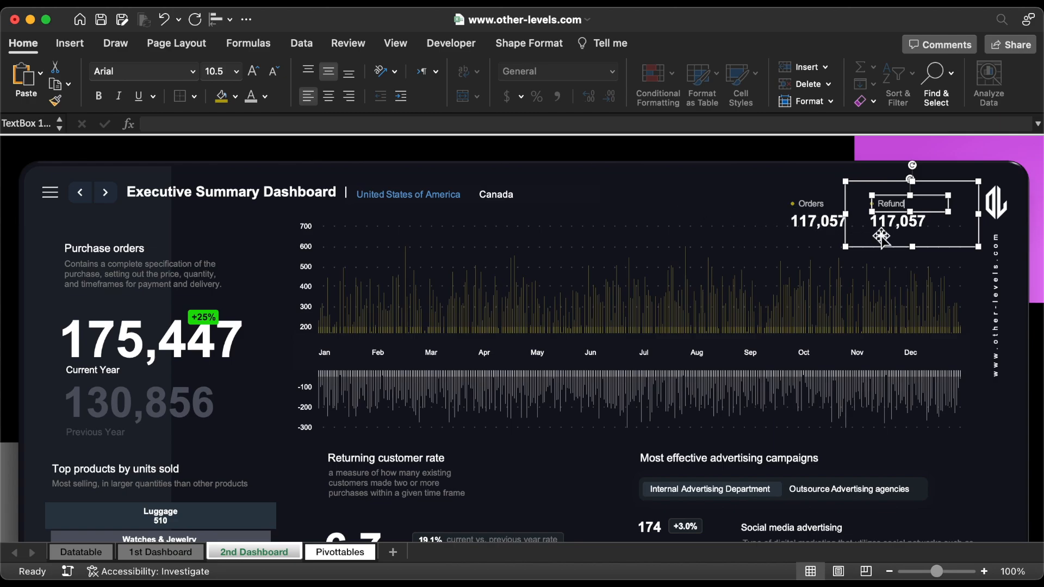
Step: Link the figure under Refund to cell DP15 on the Pivottables sheet and shift the Orders group slightly left
left_click(890, 226)
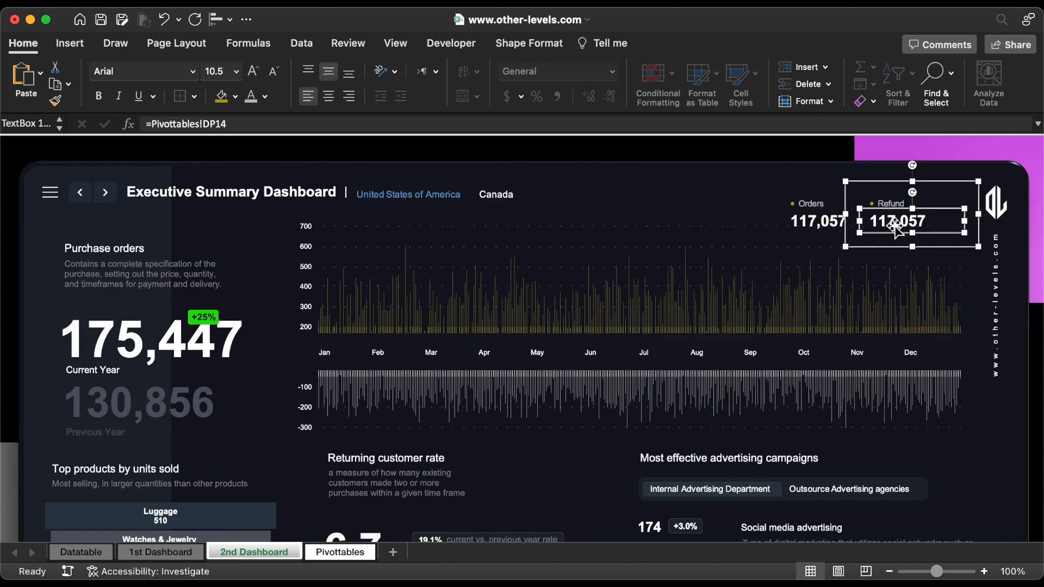
triple_click(357, 125)
type("=")
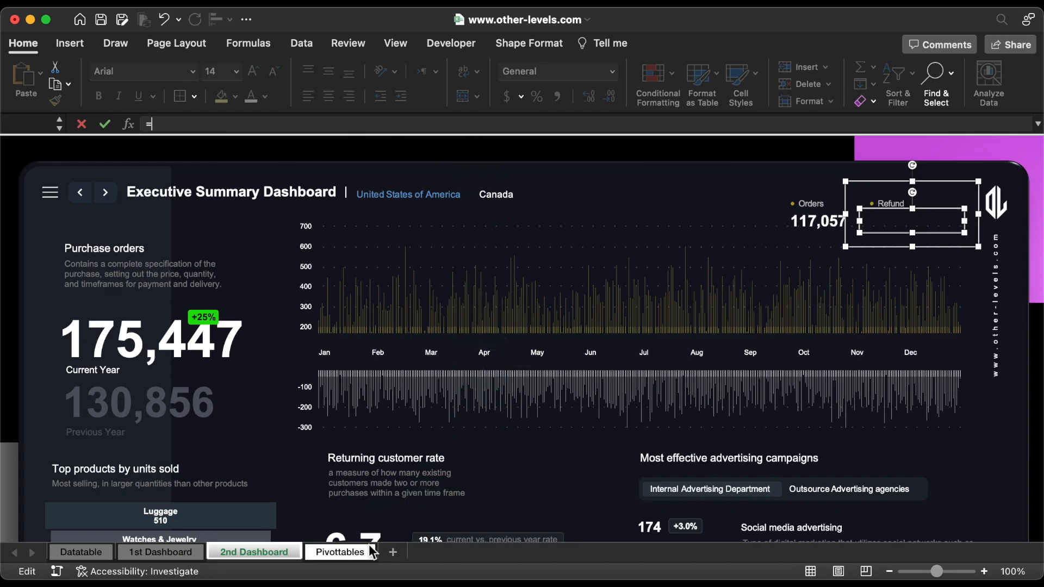
left_click(356, 551)
left_click(885, 438)
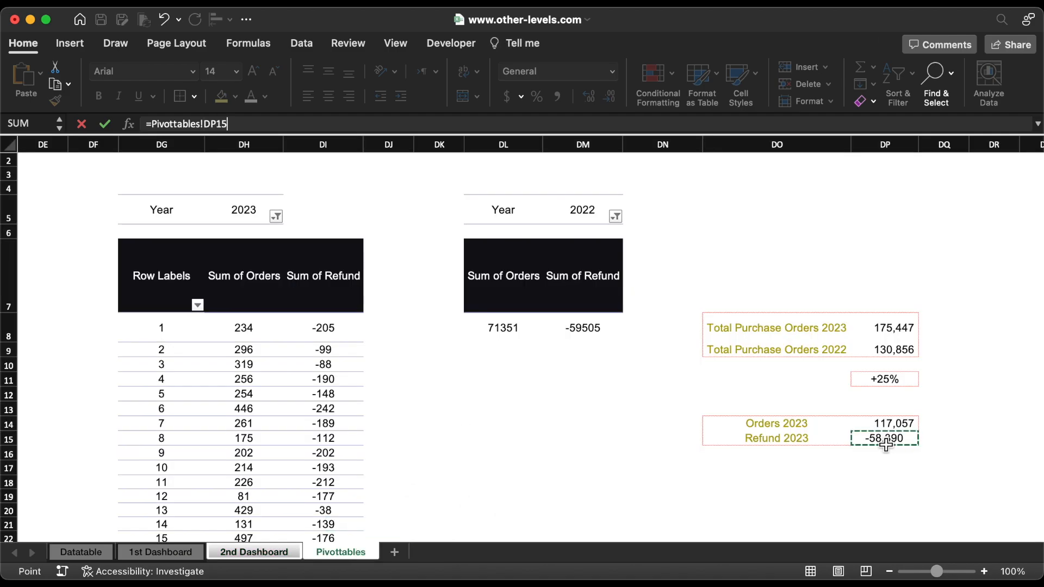
key("Return")
left_click(814, 228)
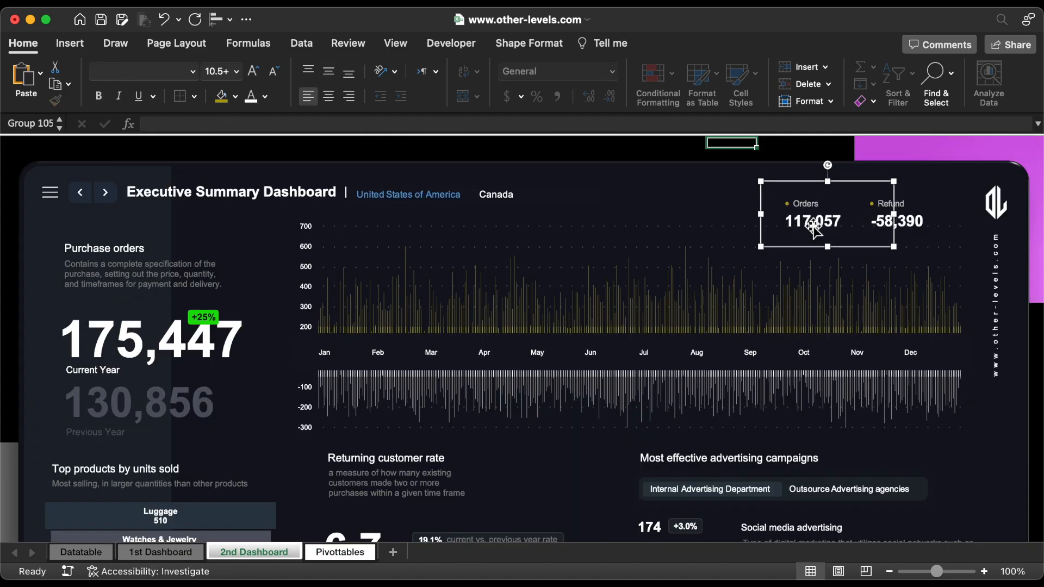
Step: Copy the +2% badge beside Monthly Sales on the 1st Dashboard to the Orders figure on the 2nd Dashboard and duplicate it beside Refund
left_click(180, 553)
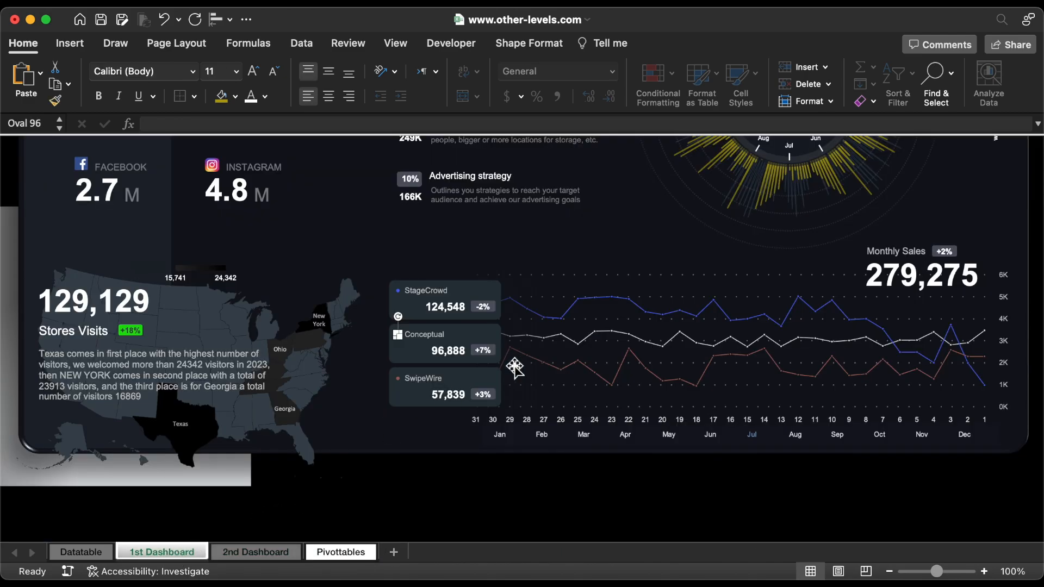
left_click(944, 248)
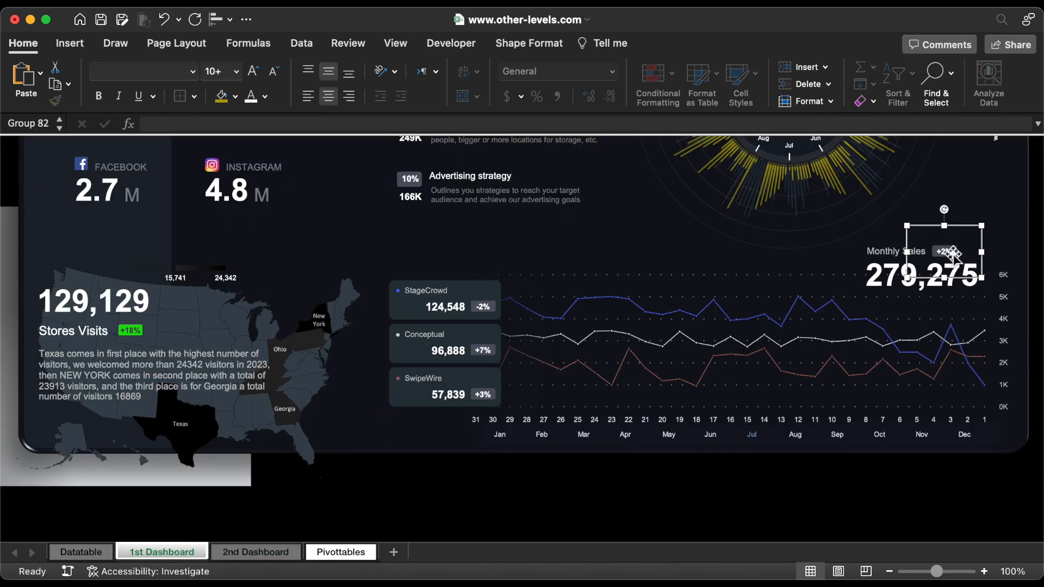
left_click_drag(797, 227, 827, 239)
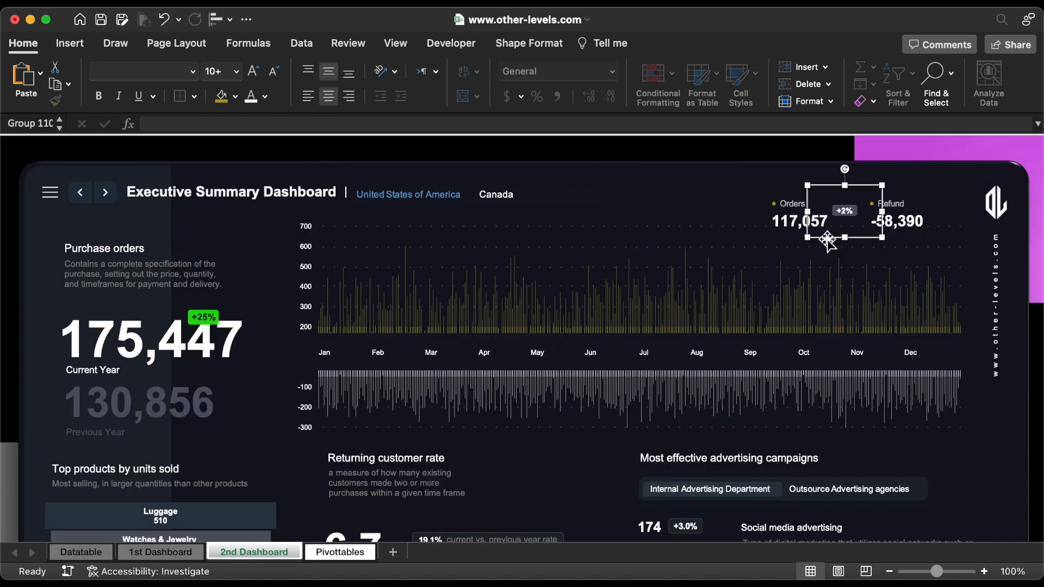
key("super+d")
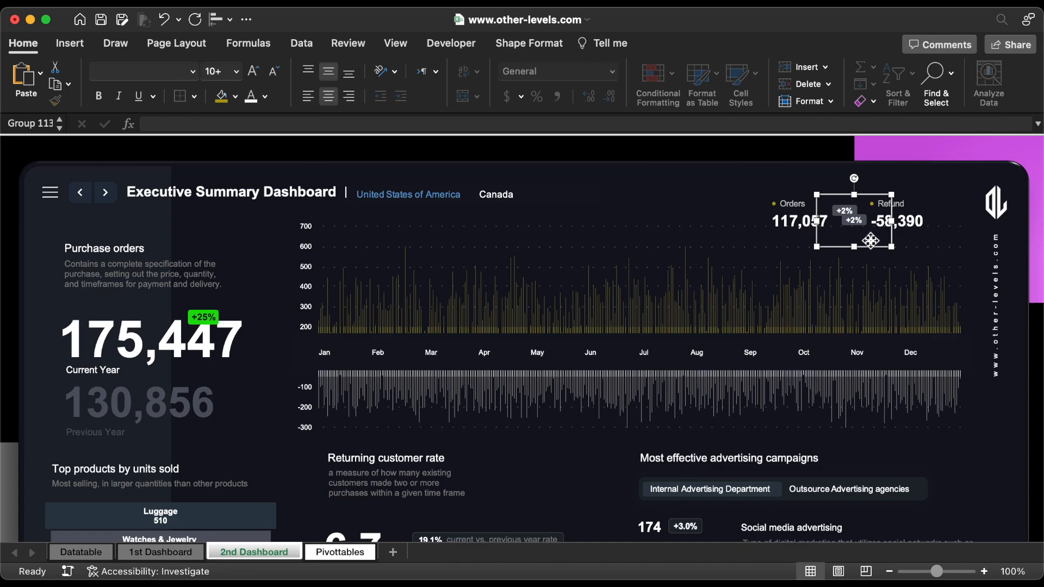
left_click_drag(870, 240, 924, 238)
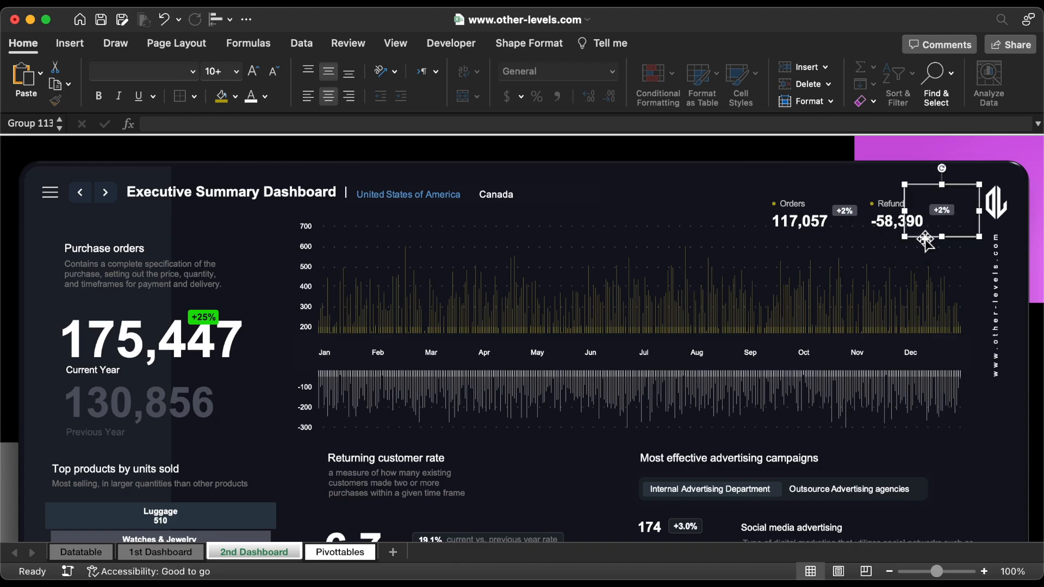
Step: Copy the 2022 pivot table with Sum of Orders and Sum of Refund on the Pivottables sheet and paste it at cell DS5
left_click(342, 551)
left_click_drag(108, 231, 180, 338)
key("super+c")
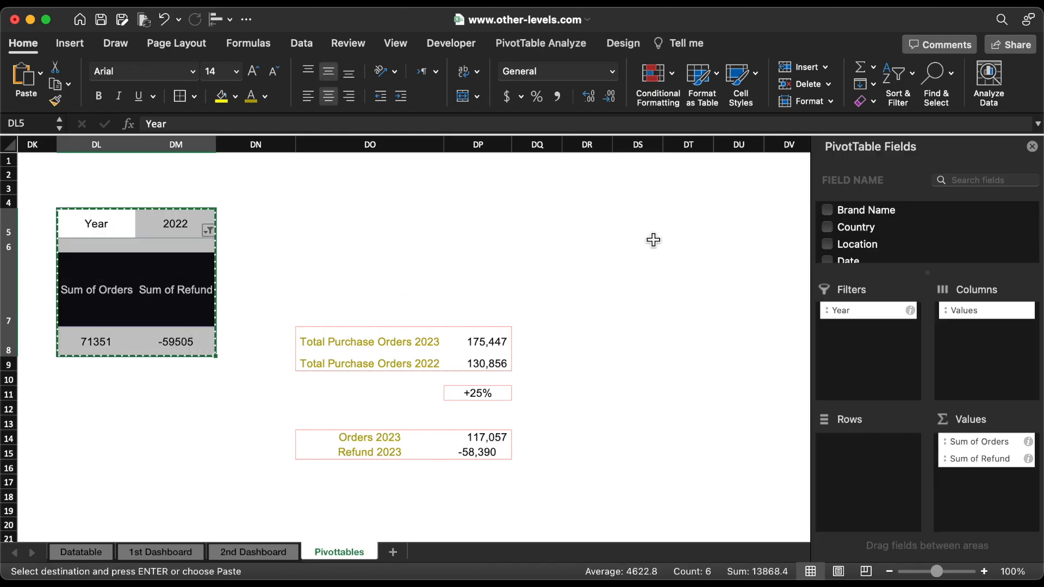
left_click(653, 240)
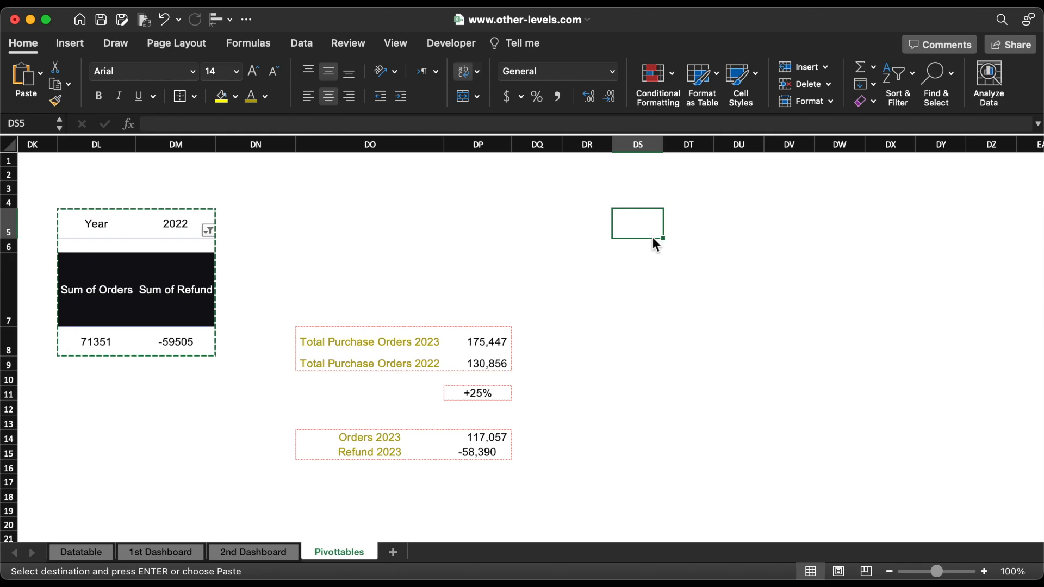
key("super+v")
Step: Move Year from Filters to Columns in the pasted pivot table and include 2023 alongside 2022 in its year filter
left_click_drag(830, 307, 969, 337)
scroll(710, 402, "right", 5)
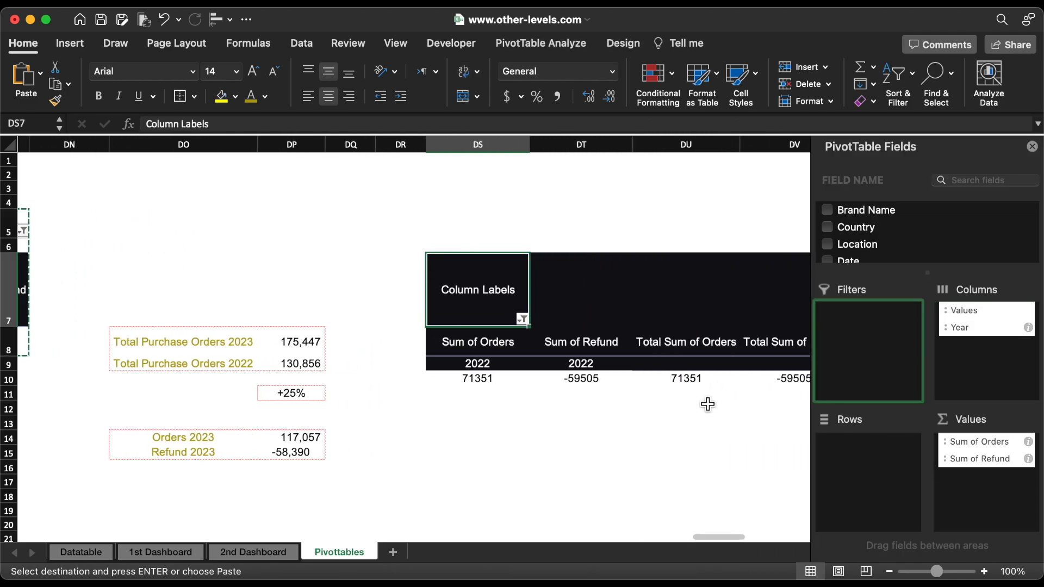
scroll(707, 403, "right", 2)
left_click(472, 318)
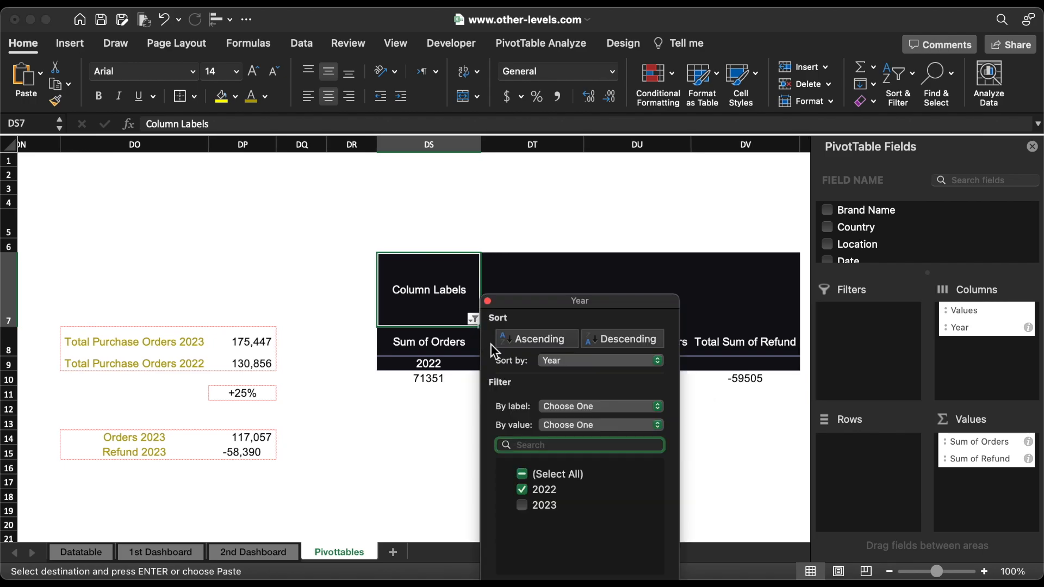
left_click(520, 504)
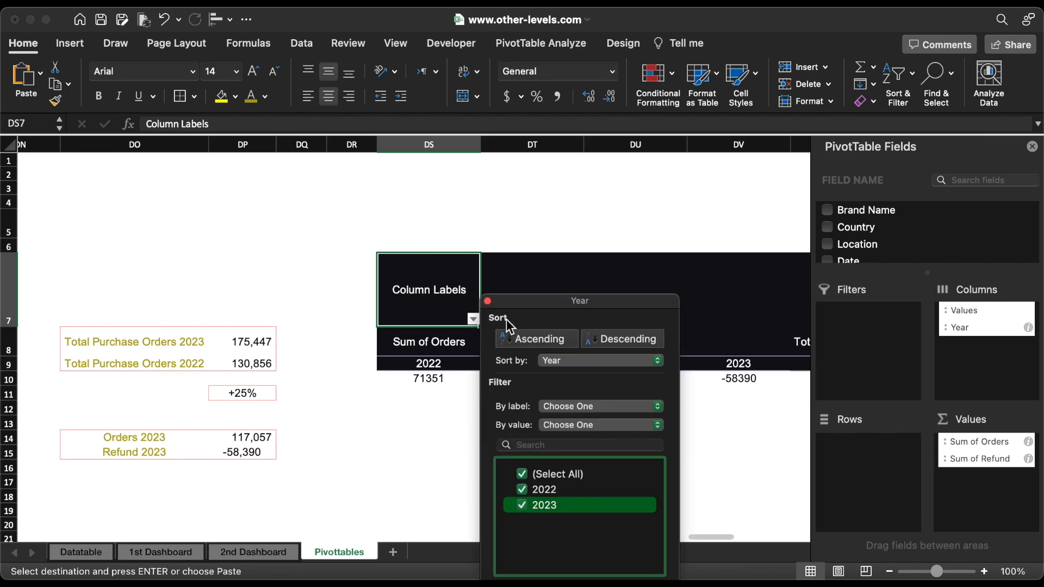
left_click(487, 300)
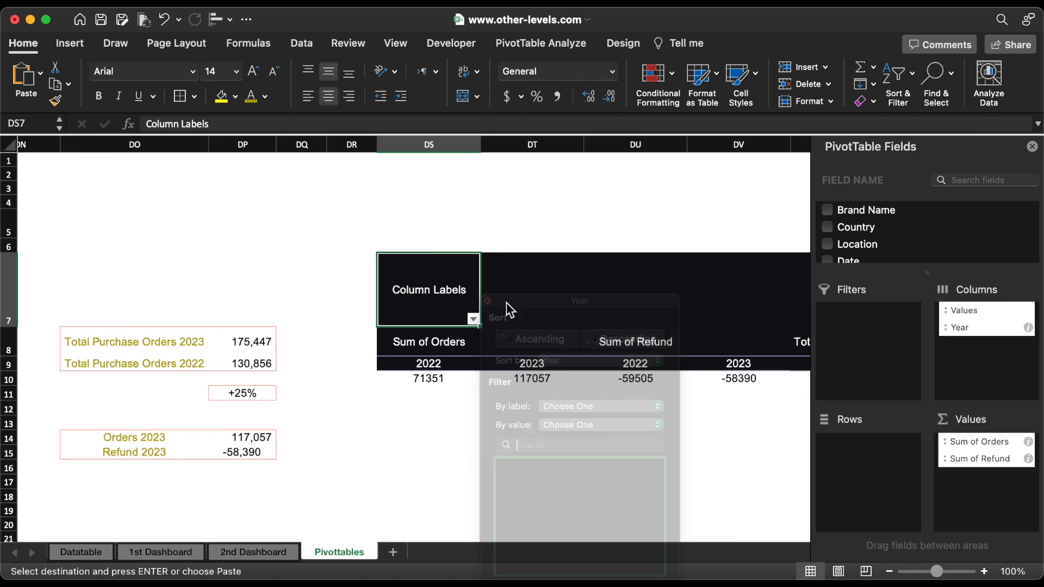
Step: Show Sum of Orders as % Difference From with base field Year and base item 2022
left_click(1028, 442)
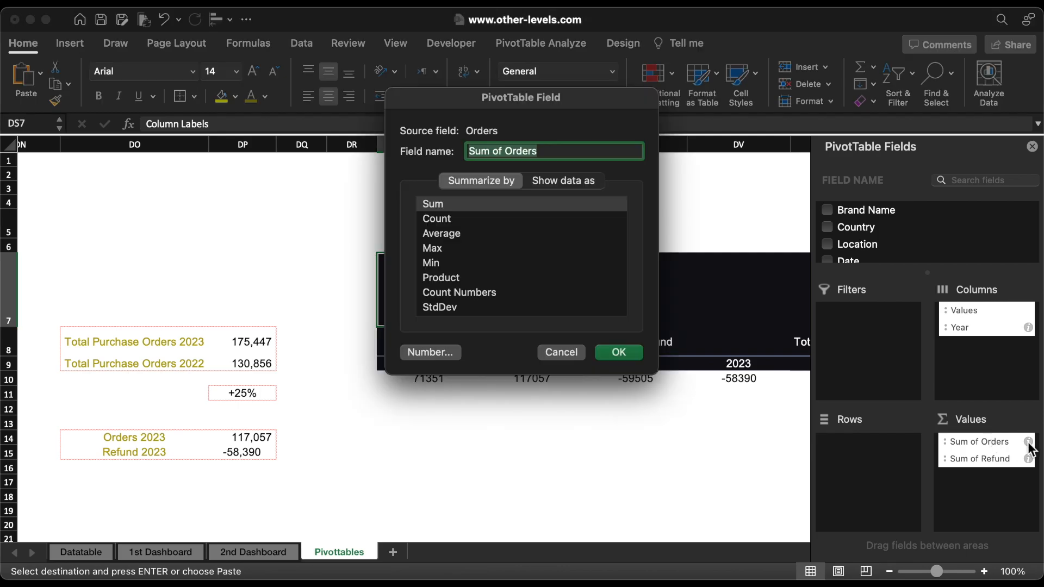
left_click(564, 181)
left_click(514, 211)
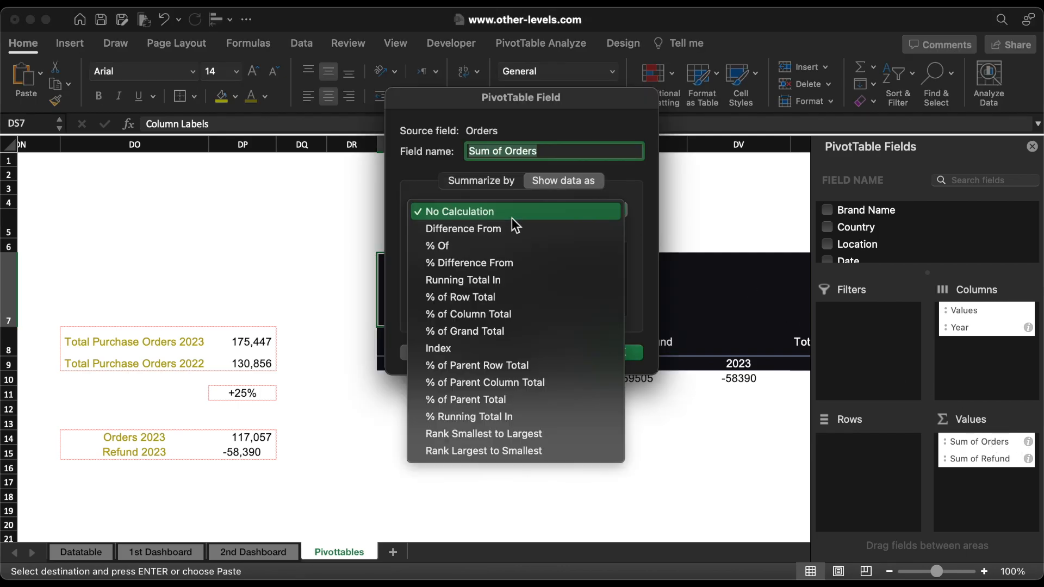
left_click(496, 262)
left_click(451, 307)
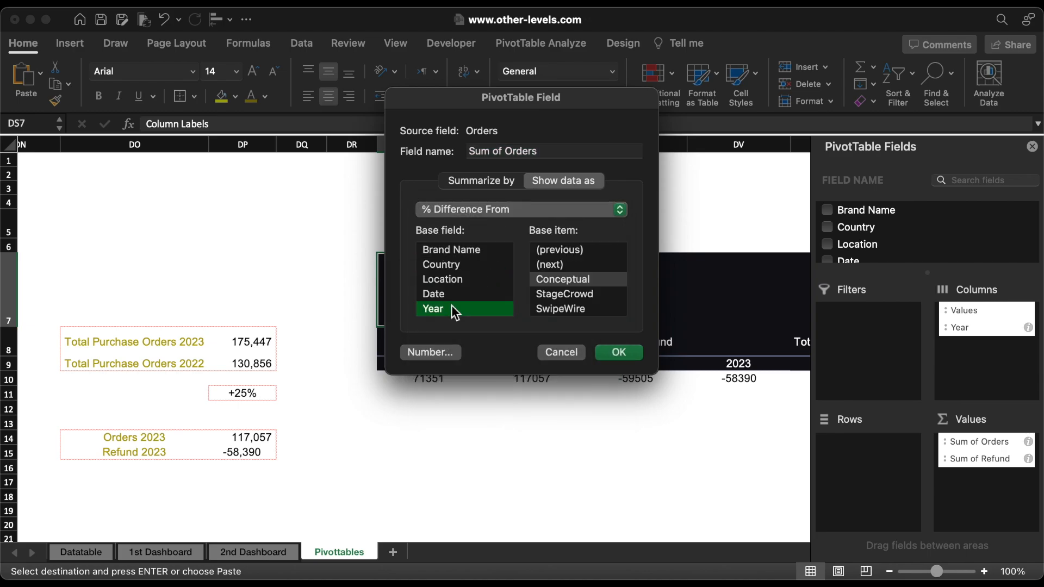
left_click(550, 279)
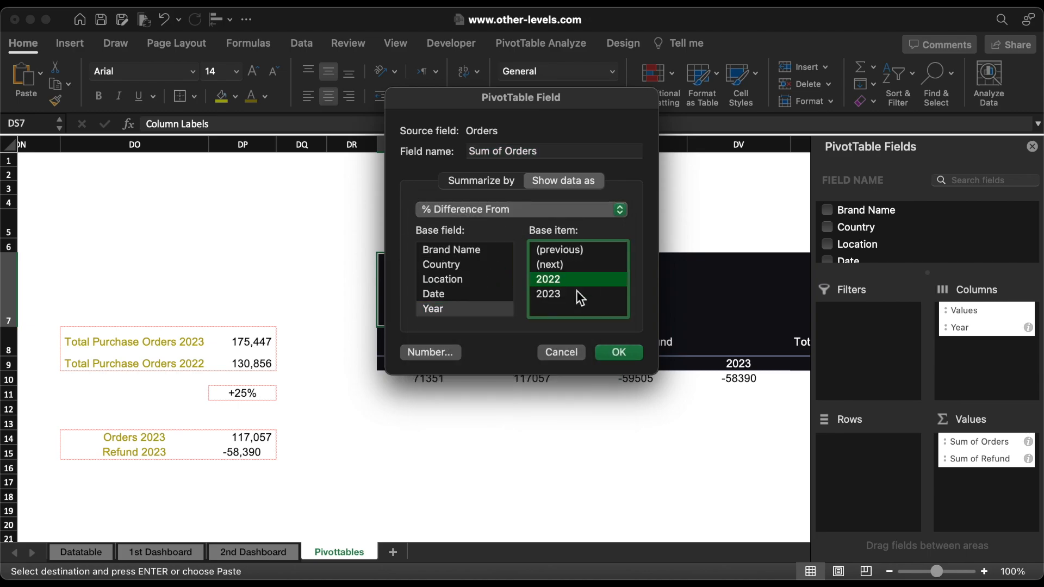
left_click(623, 352)
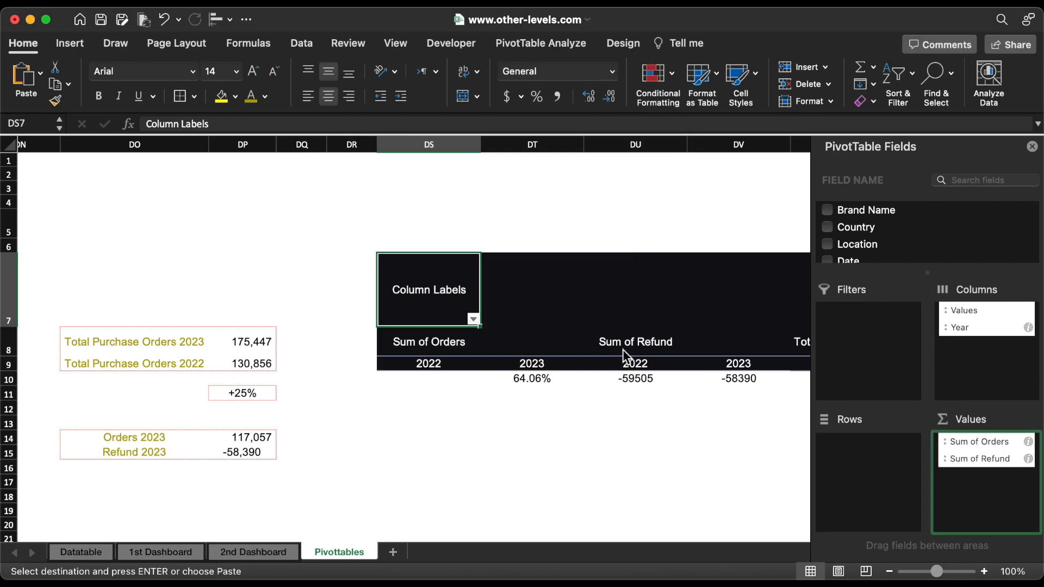
Step: Show Sum of Refund as % Difference From with base field Year and base item 2022
left_click(1028, 458)
left_click(568, 182)
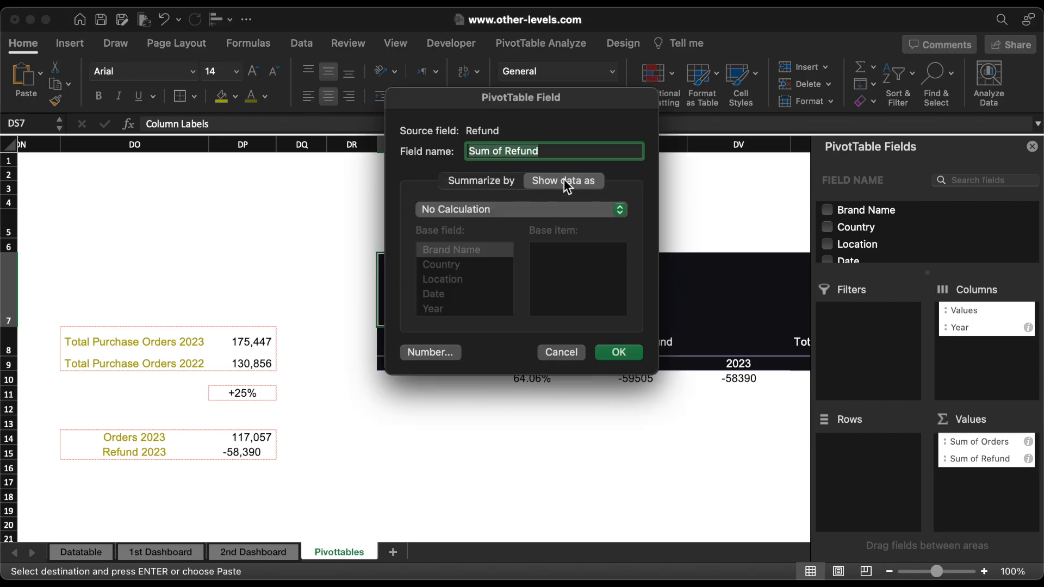
left_click(531, 202)
left_click(492, 259)
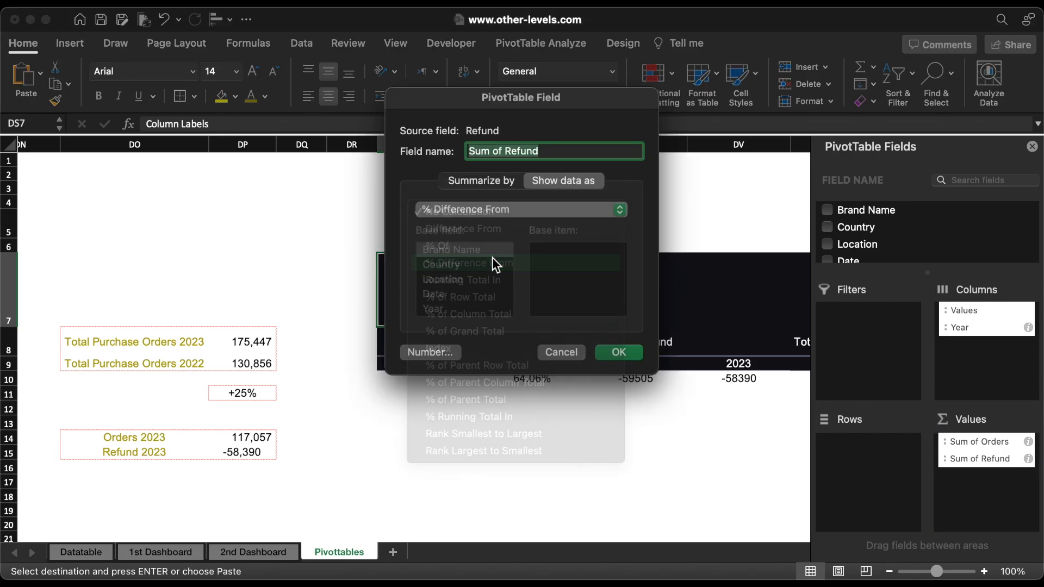
left_click(447, 308)
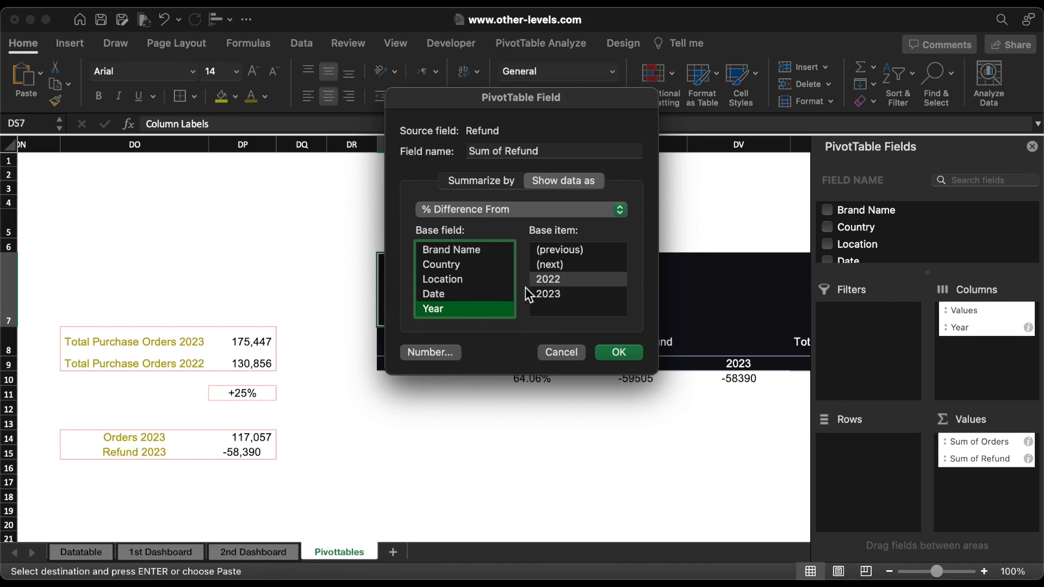
left_click(549, 282)
left_click(612, 348)
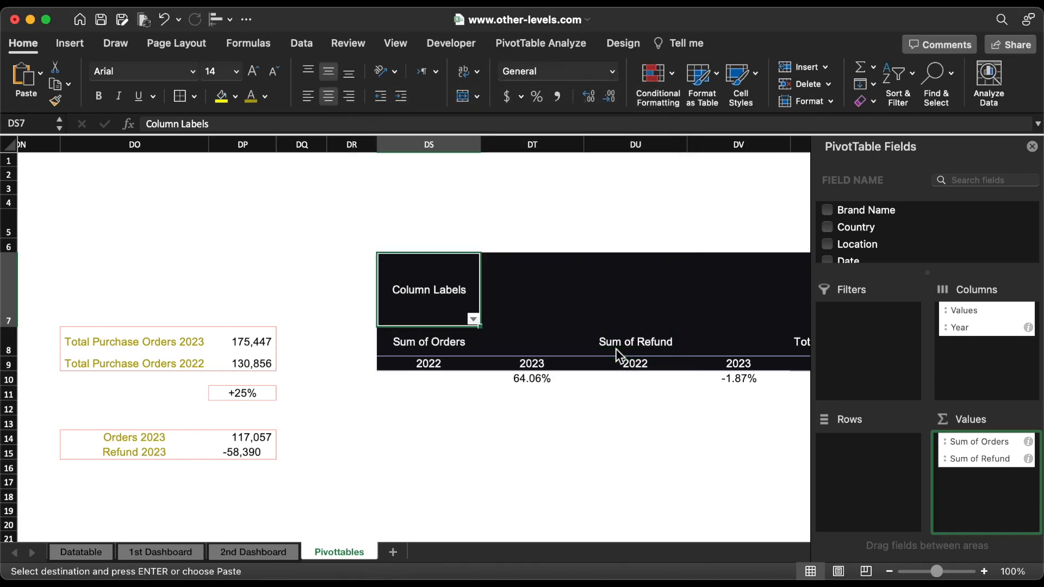
Step: Link cells DQ14 and DQ15 to the new pivot table's 2023 percentage differences for orders and refund
left_click(296, 439)
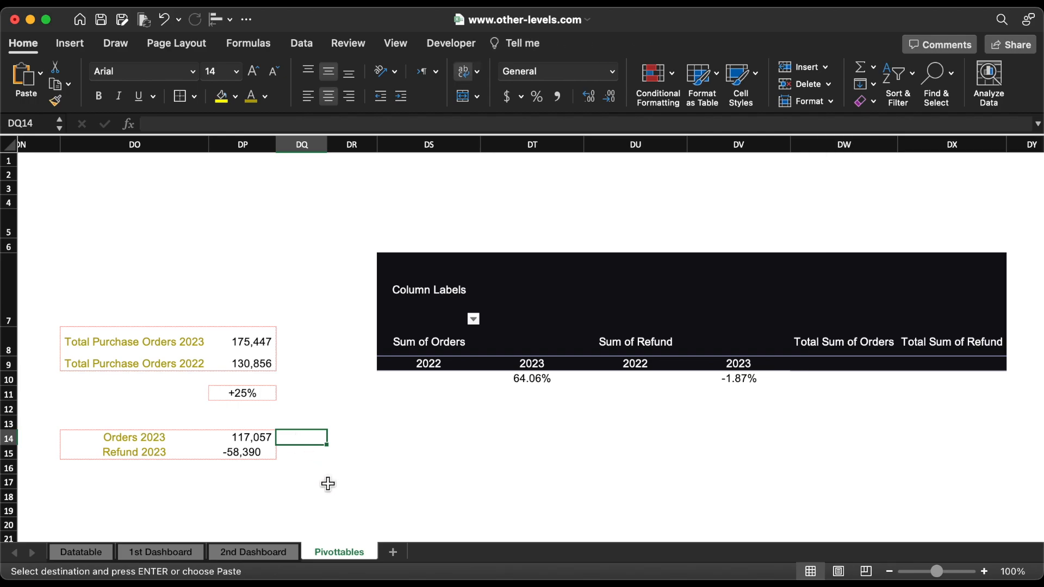
type("=")
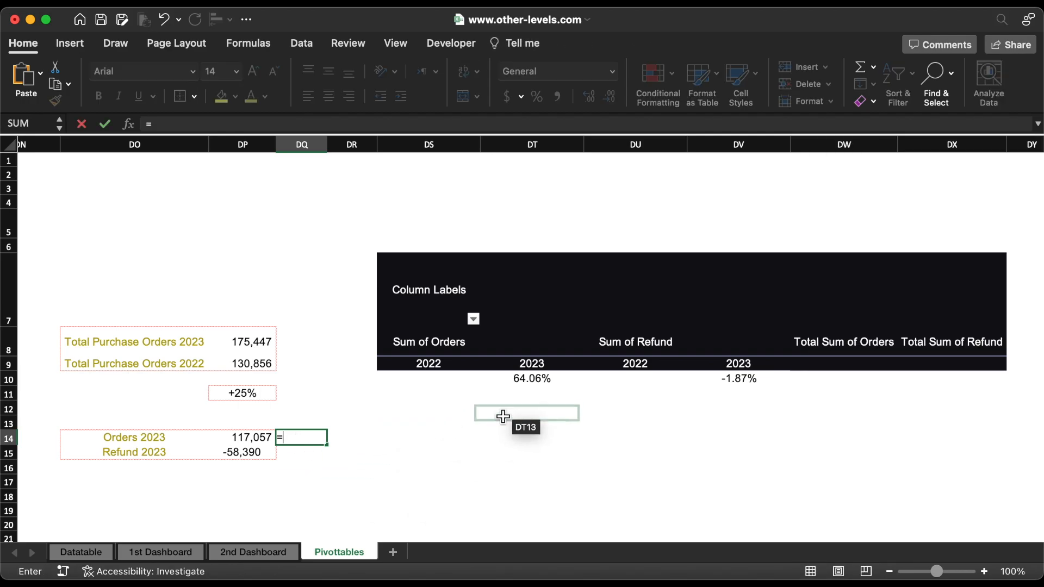
left_click(541, 379)
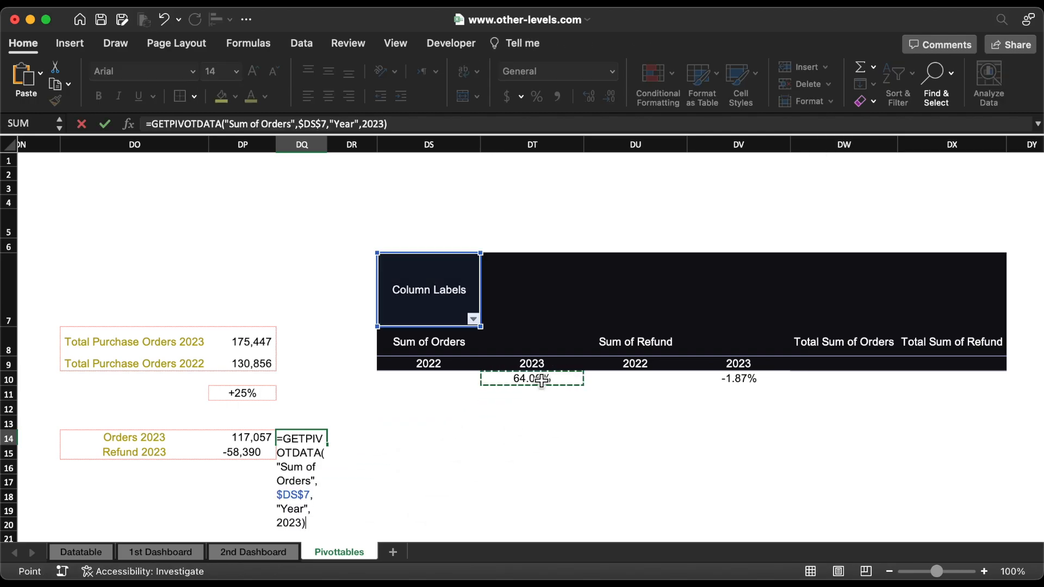
key("Return")
type("=")
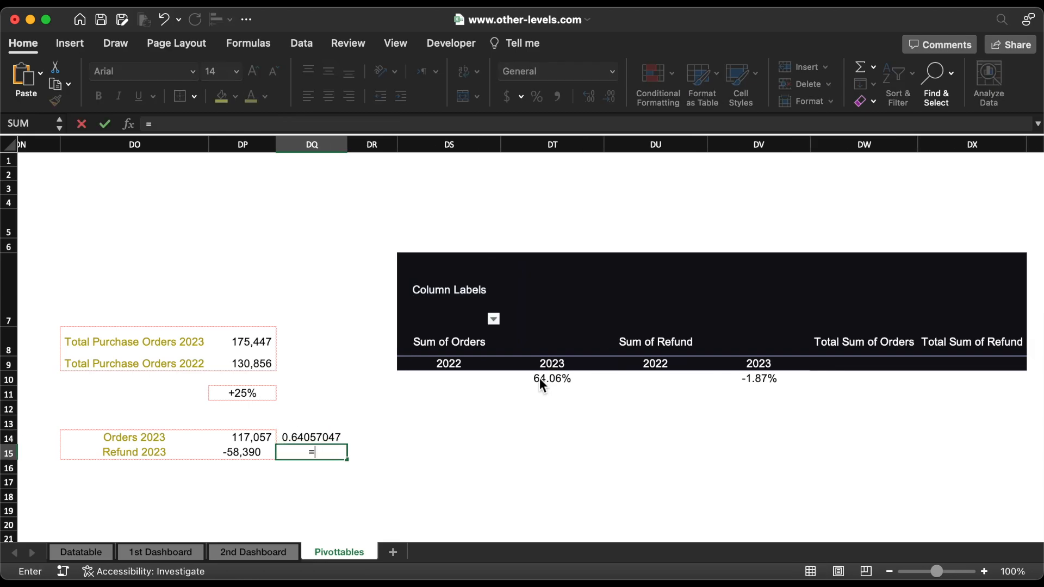
left_click(755, 387)
key("Return")
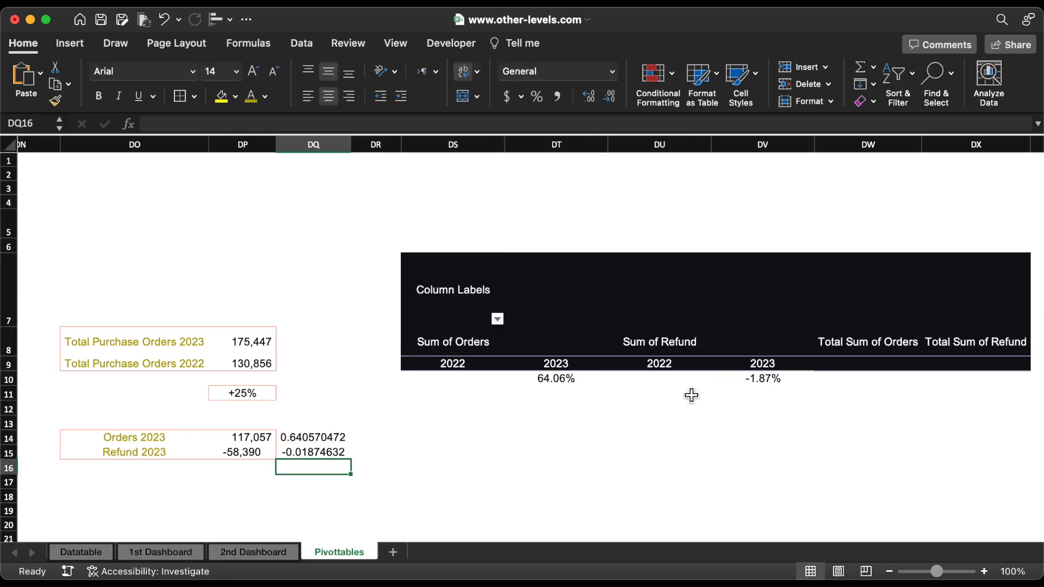
Step: Copy the formatting of DP11 onto cells DQ14 and DQ15
left_click(243, 393)
left_click(55, 101)
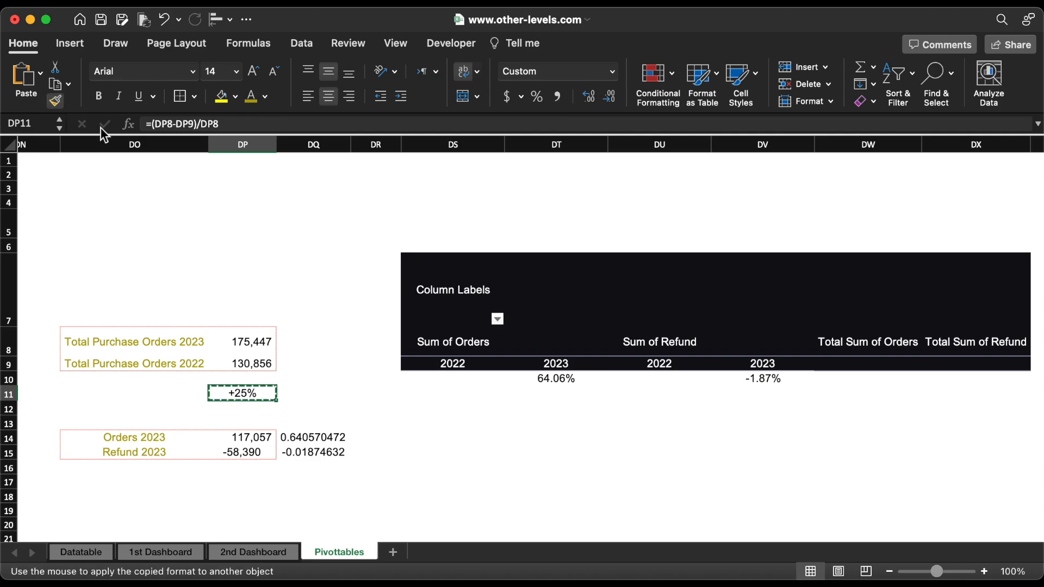
left_click_drag(314, 439, 320, 450)
key("Right")
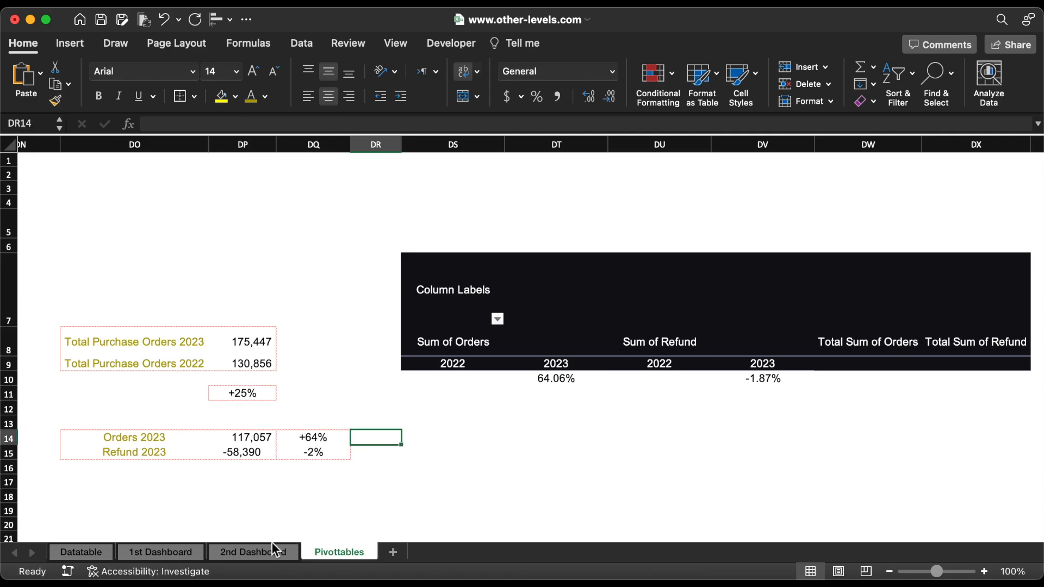
Step: On the 2nd Dashboard sheet, duplicate the Refund percentage badge beside the Orders figure and link the copy's text to Pivottables!DQ14
left_click(268, 550)
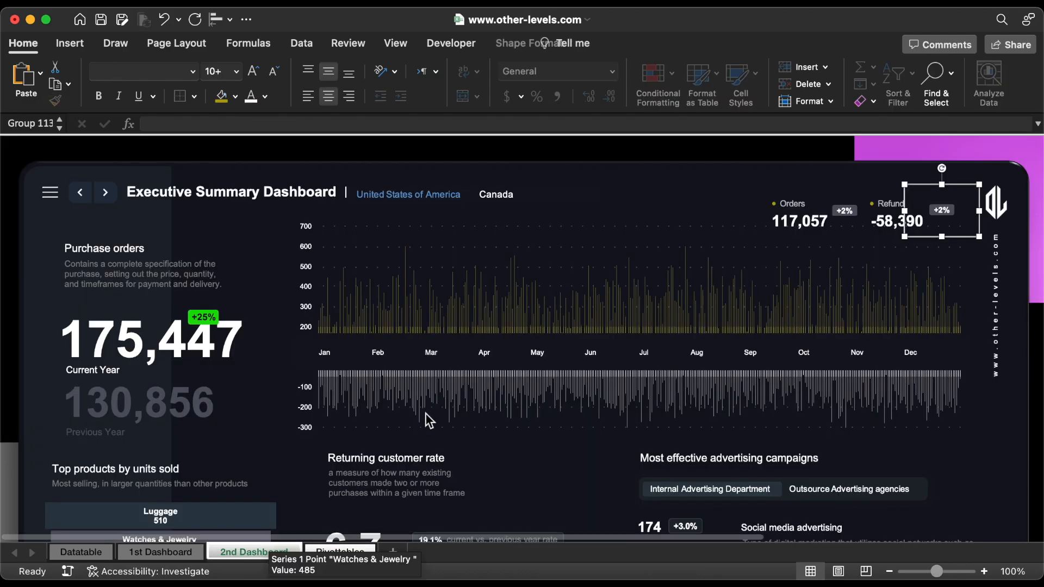
left_click_drag(939, 210, 845, 212)
left_click(845, 212)
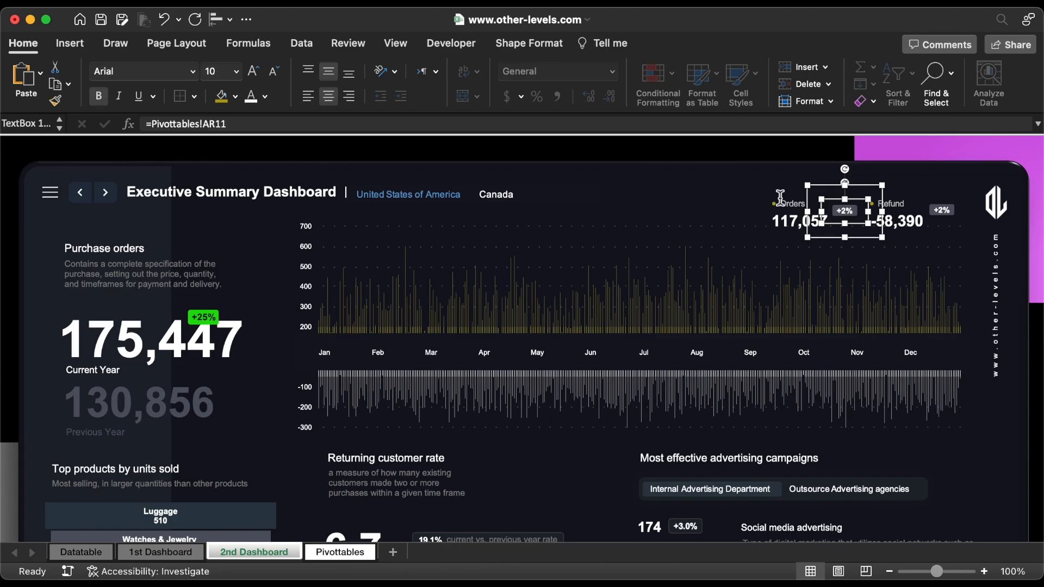
triple_click(383, 126)
type("=")
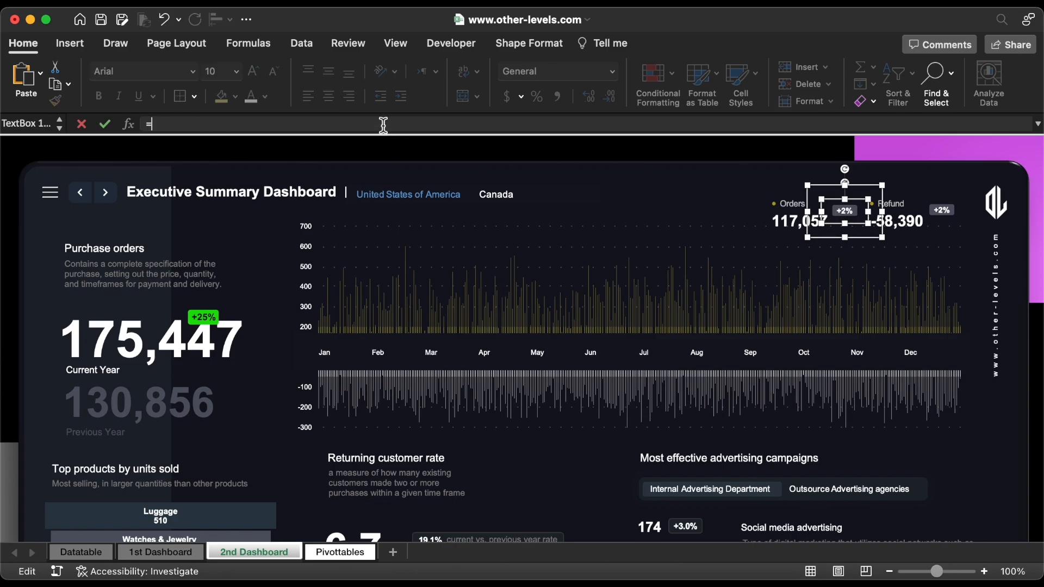
left_click(336, 552)
left_click(355, 442)
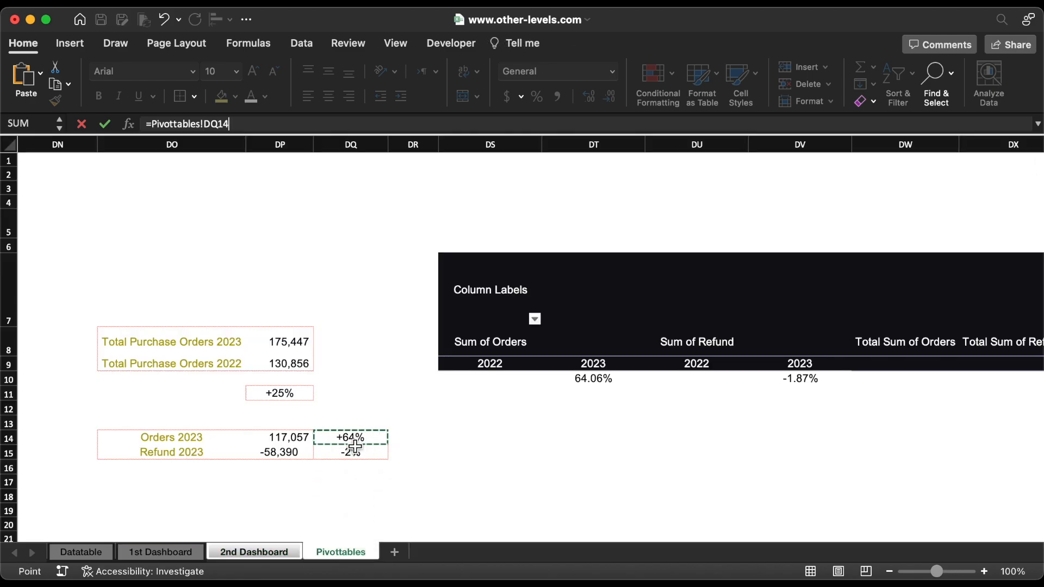
key("Return")
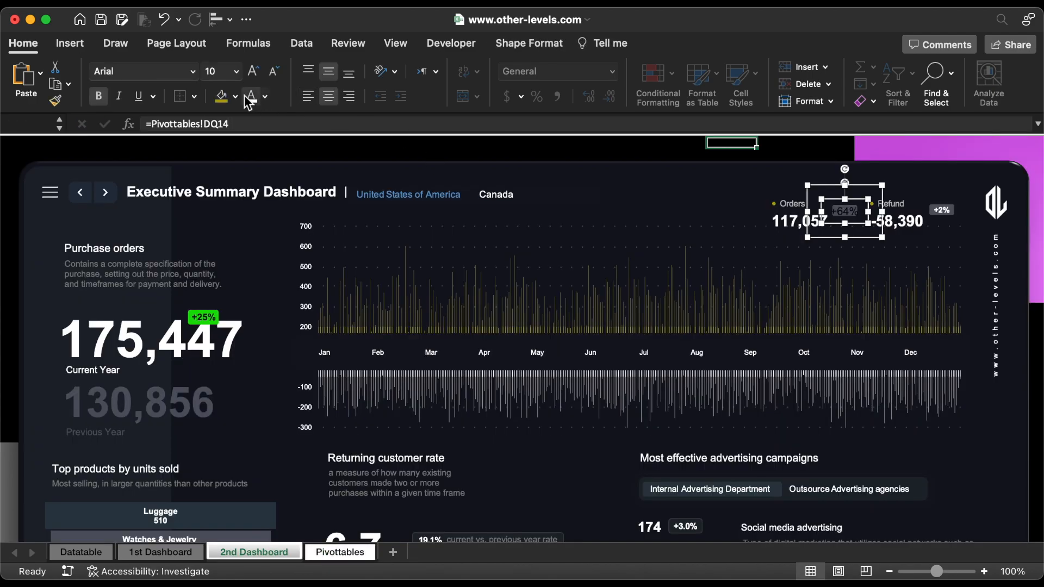
Step: Format the Orders badge text as white, bold, 10.5 pt
key("super+z")
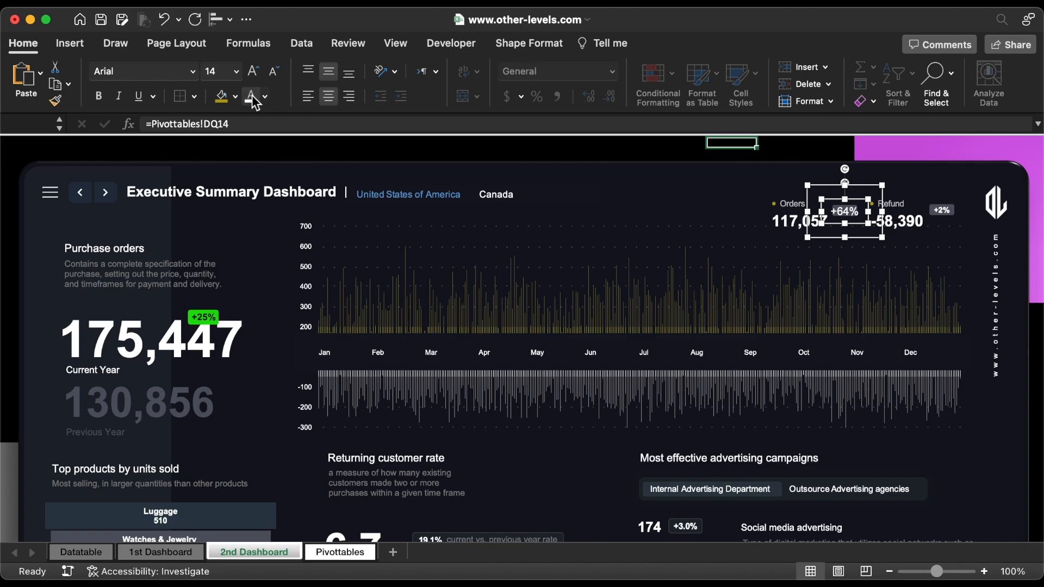
left_click(270, 73)
left_click(270, 74)
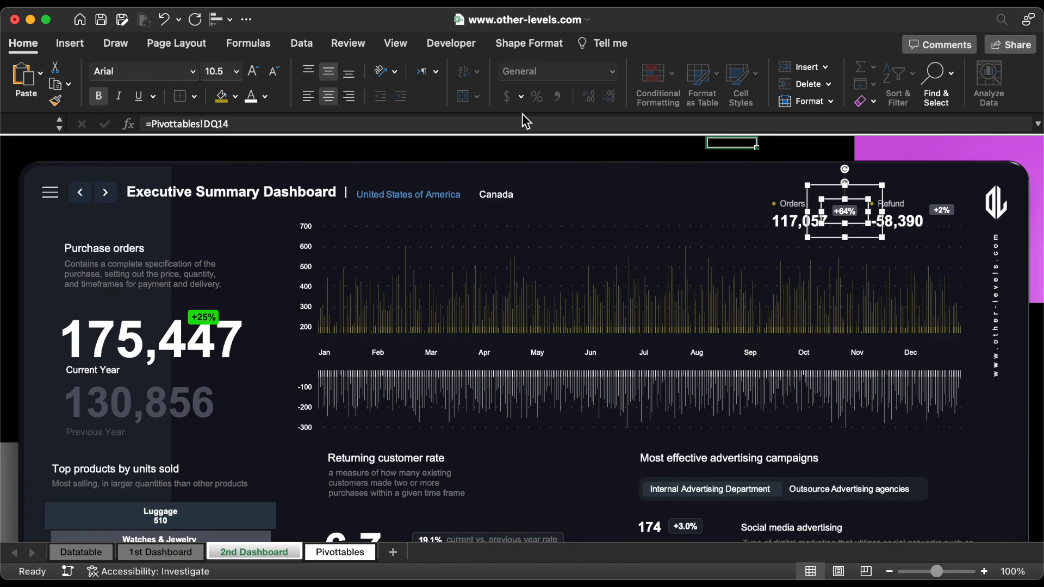
Step: Link the Refund badge's text box to Pivottables!DQ15
left_click(948, 211)
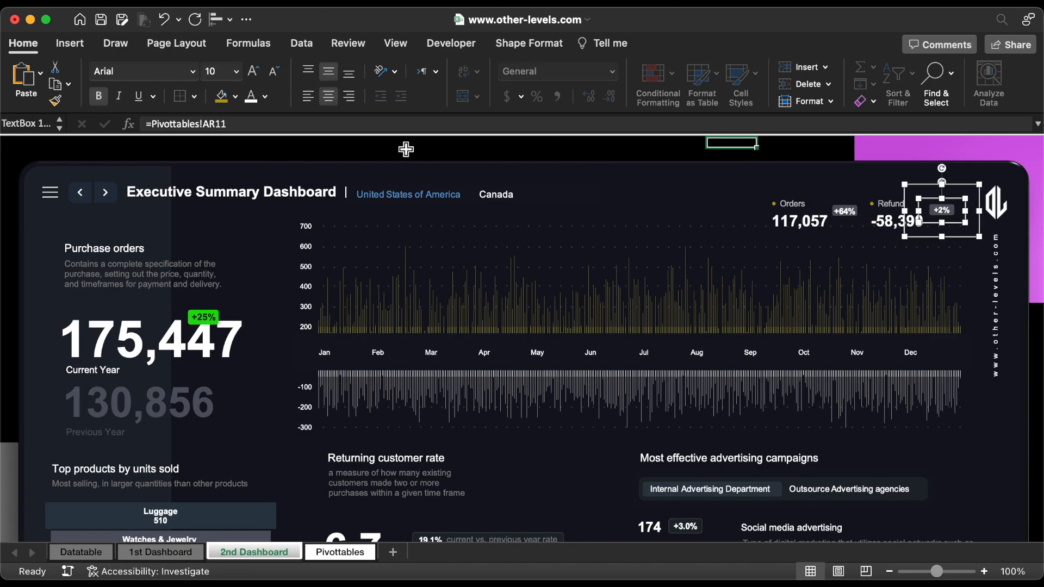
triple_click(258, 124)
type("=")
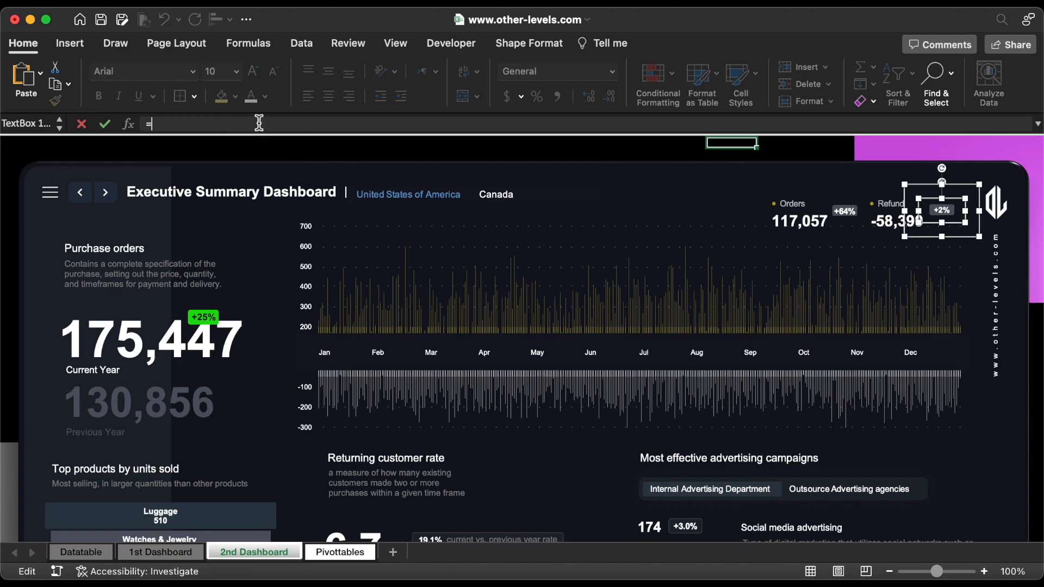
left_click(340, 551)
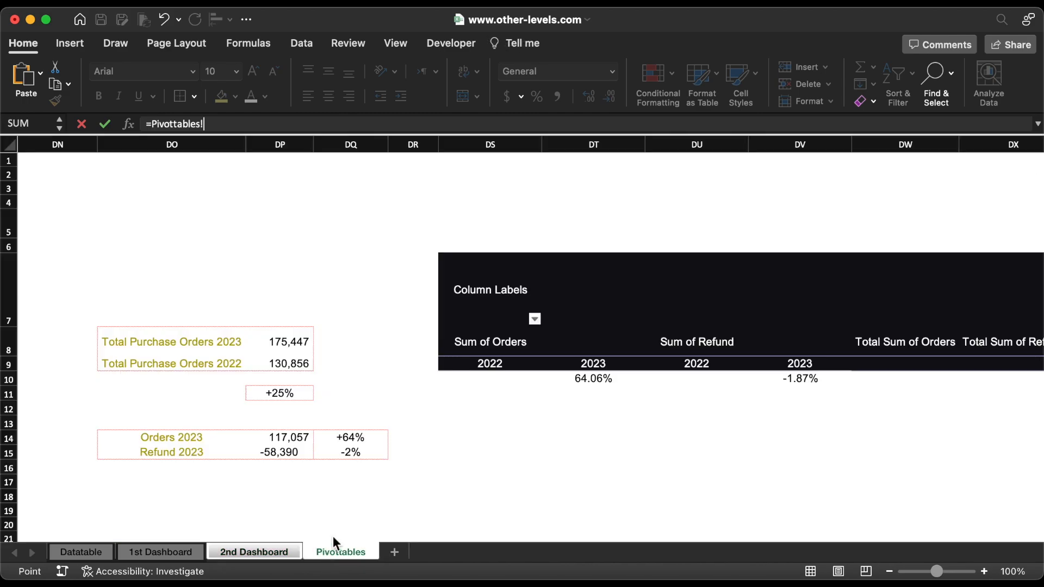
left_click(361, 455)
key("Return")
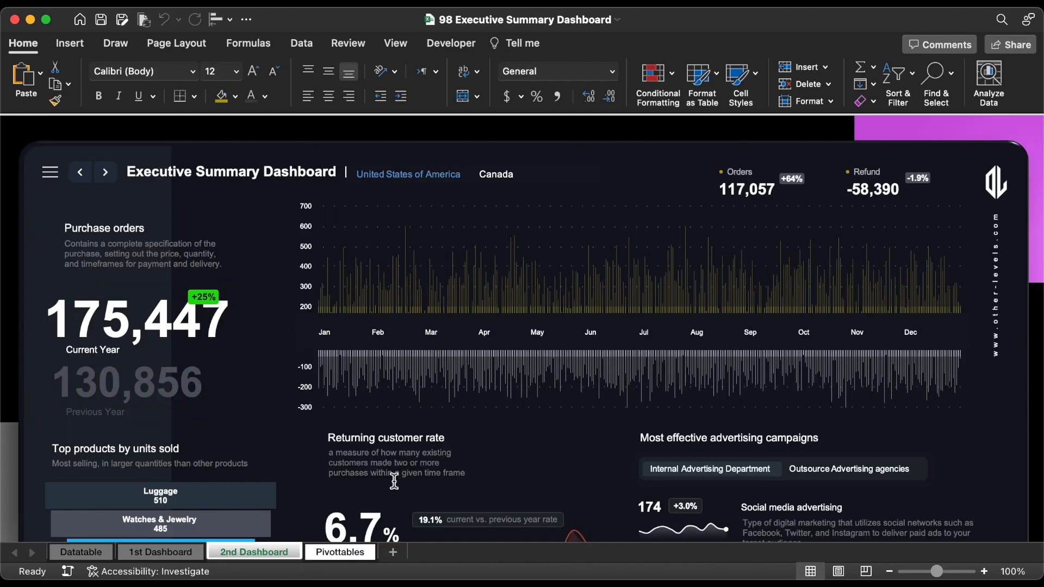
Step: Paste the copied orders and refund pivot table into empty space on the Pivottables sheet and filter its Year to 2023 only
left_click(348, 555)
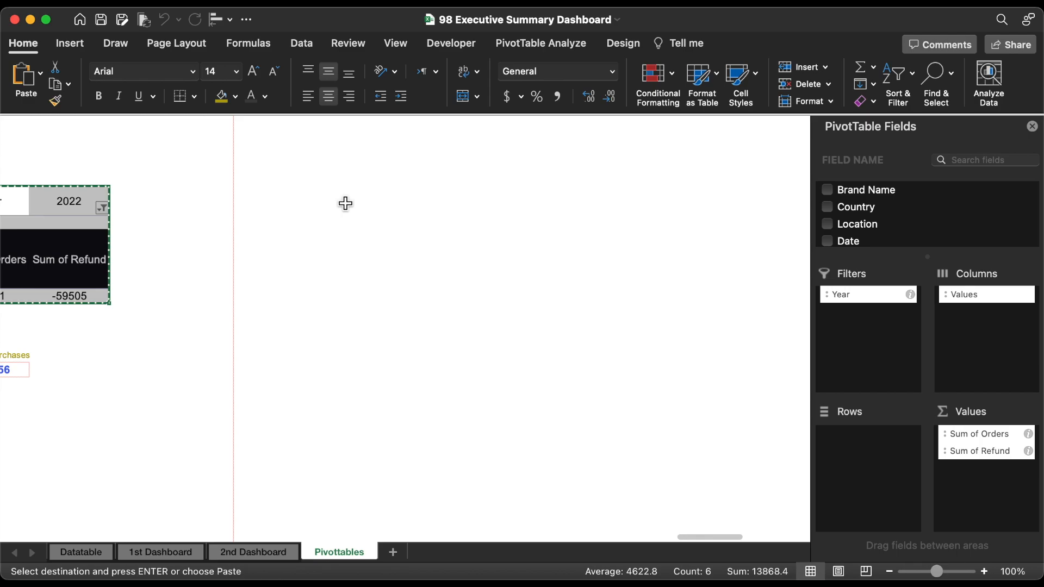
left_click(330, 193)
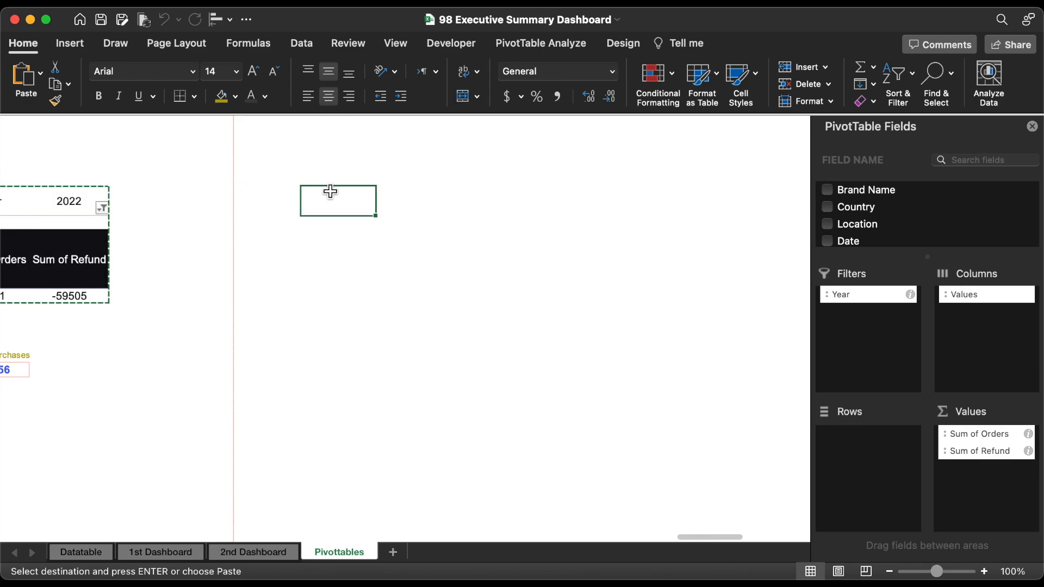
key("super+v")
left_click(418, 208)
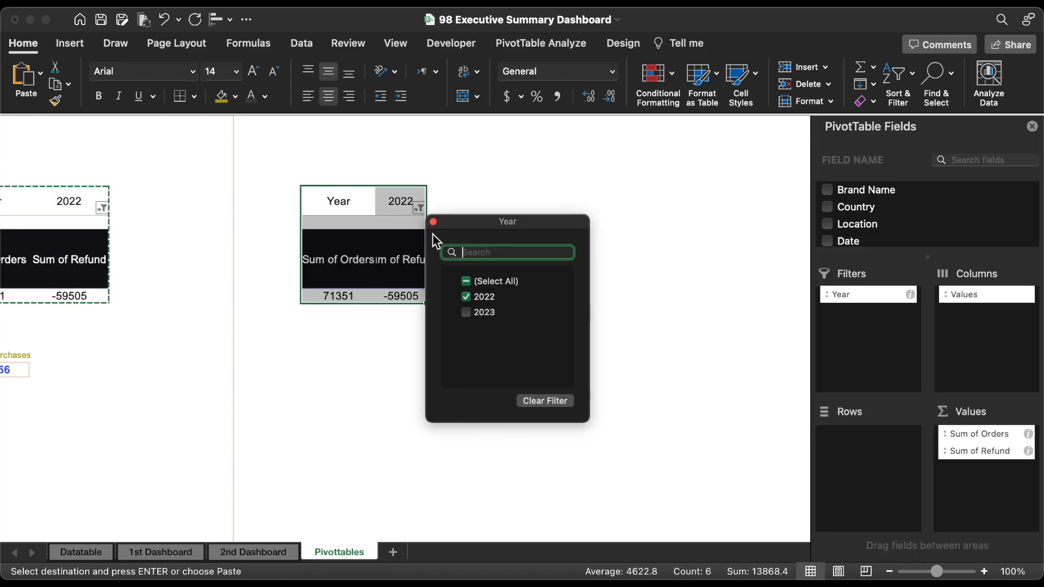
left_click(468, 312)
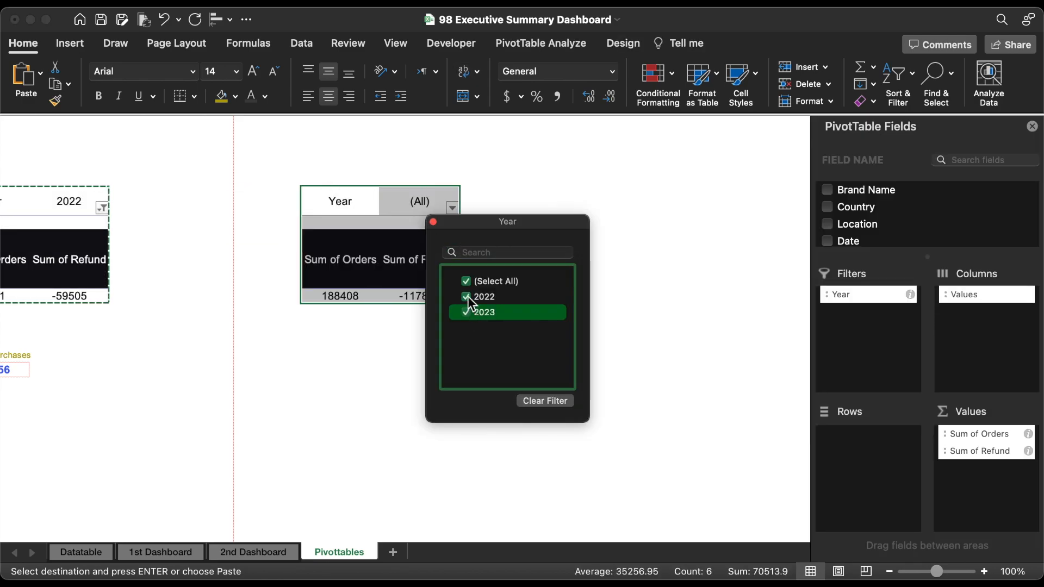
left_click(467, 296)
left_click(434, 222)
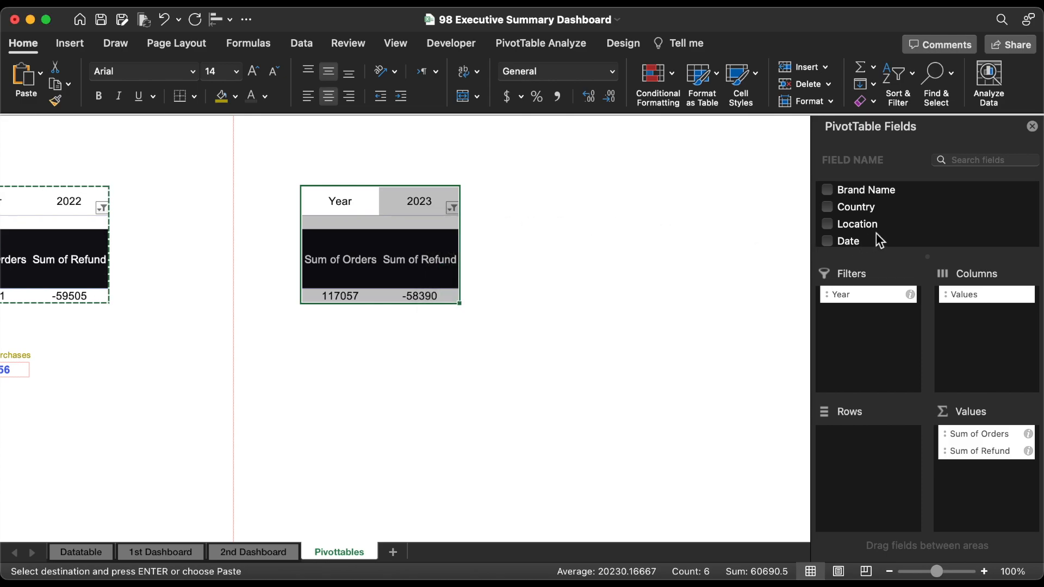
Step: Replace Orders and Refund in the new pivot table's values with Average order value, summarized by Average
scroll(880, 233, "down", 10)
left_click(828, 189)
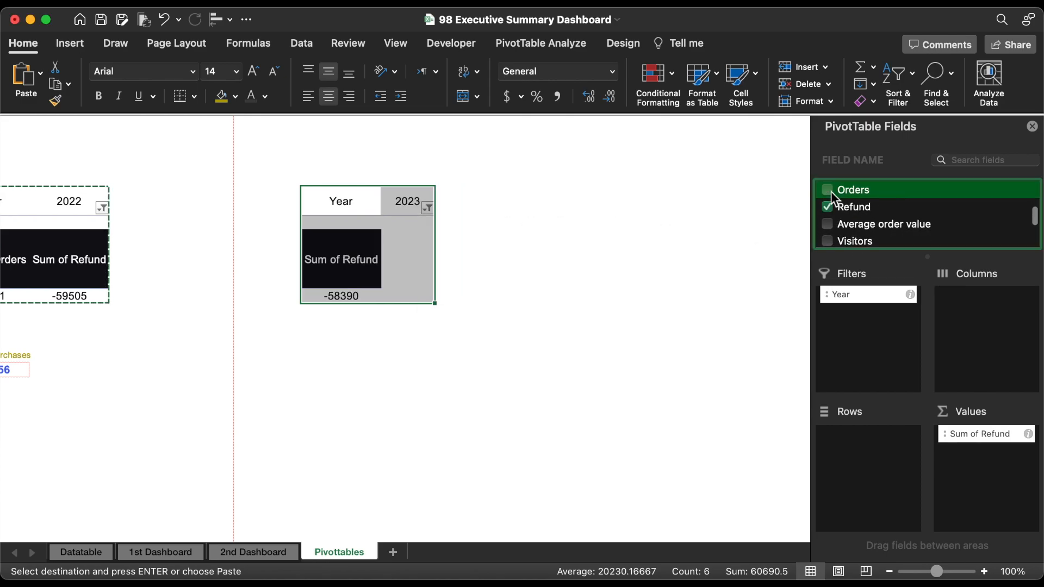
left_click(827, 206)
left_click_drag(855, 223, 993, 456)
left_click(1028, 434)
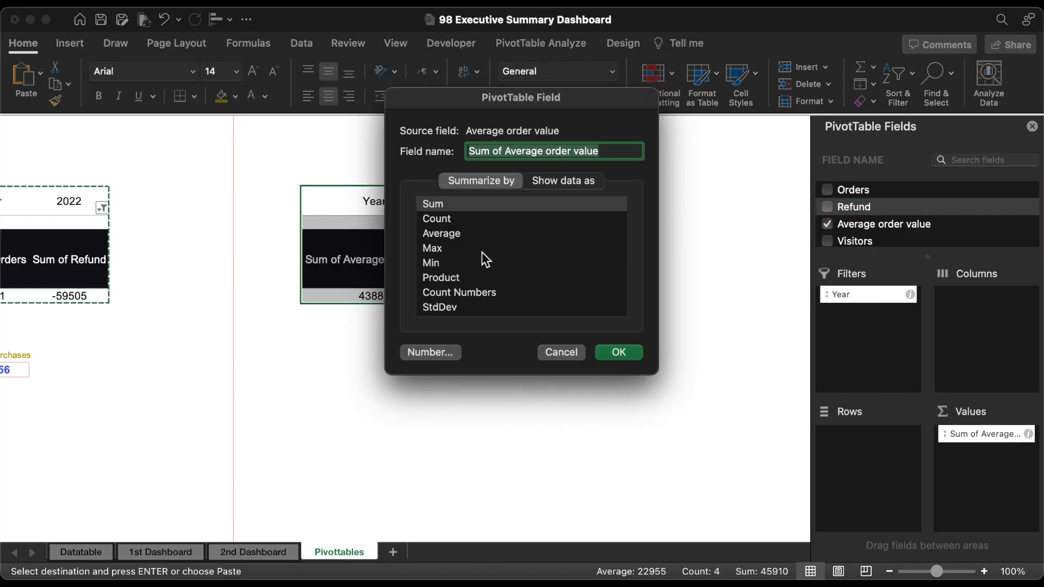
left_click(450, 234)
left_click(619, 352)
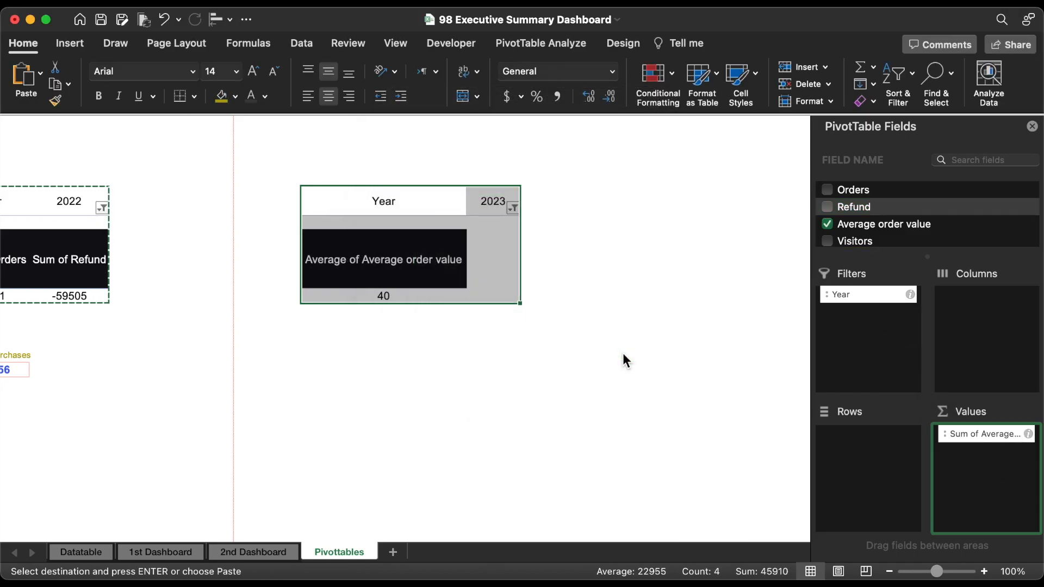
Step: Show the pivot table's average order value with two decimal places
left_click(422, 295)
left_click(589, 97)
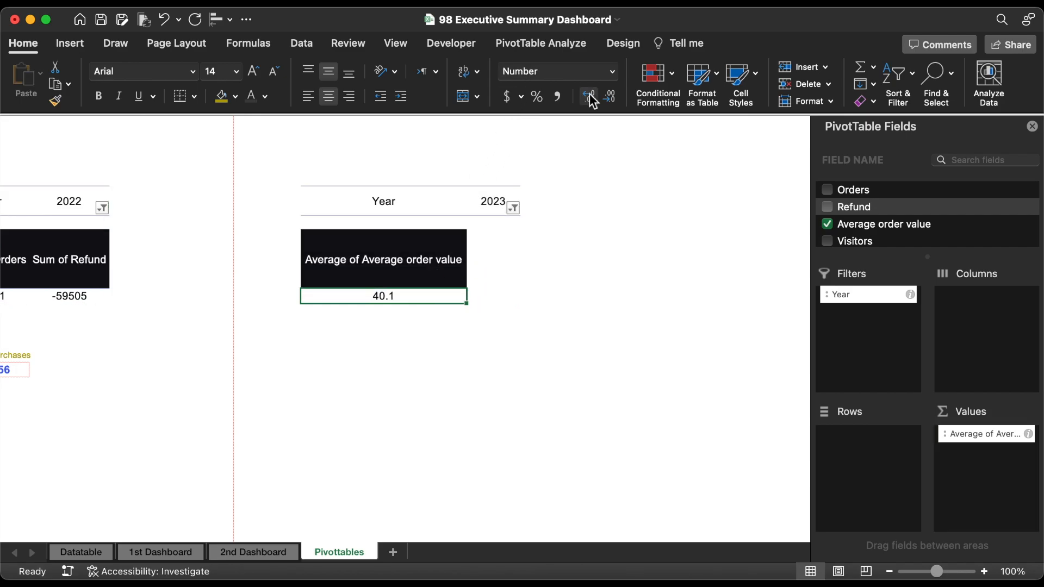
left_click(588, 96)
Step: Duplicate the Orders label and its figure from the 2nd Dashboard header group and place the copy over the chart near December
left_click(277, 552)
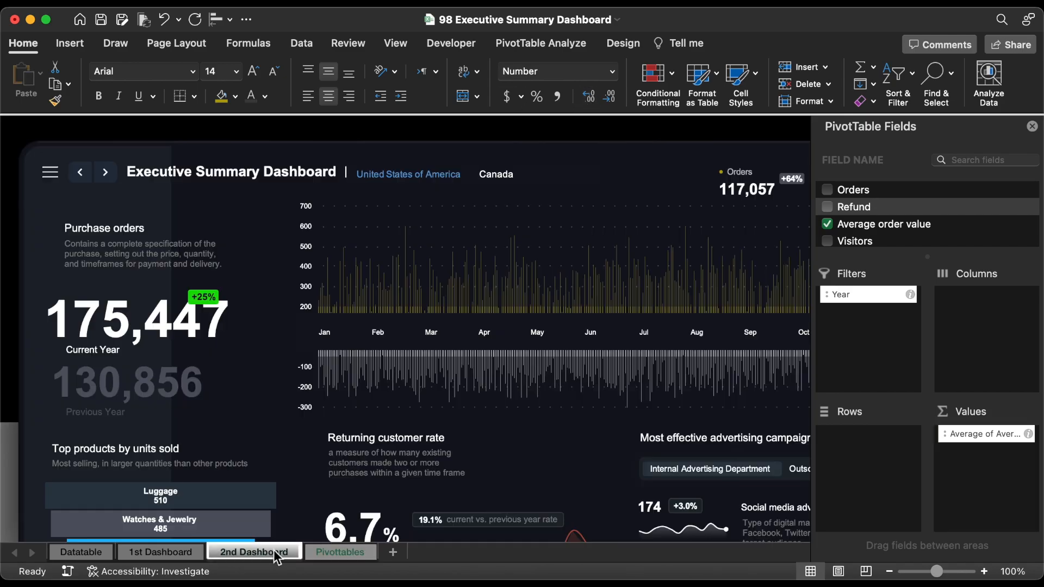
left_click(755, 189)
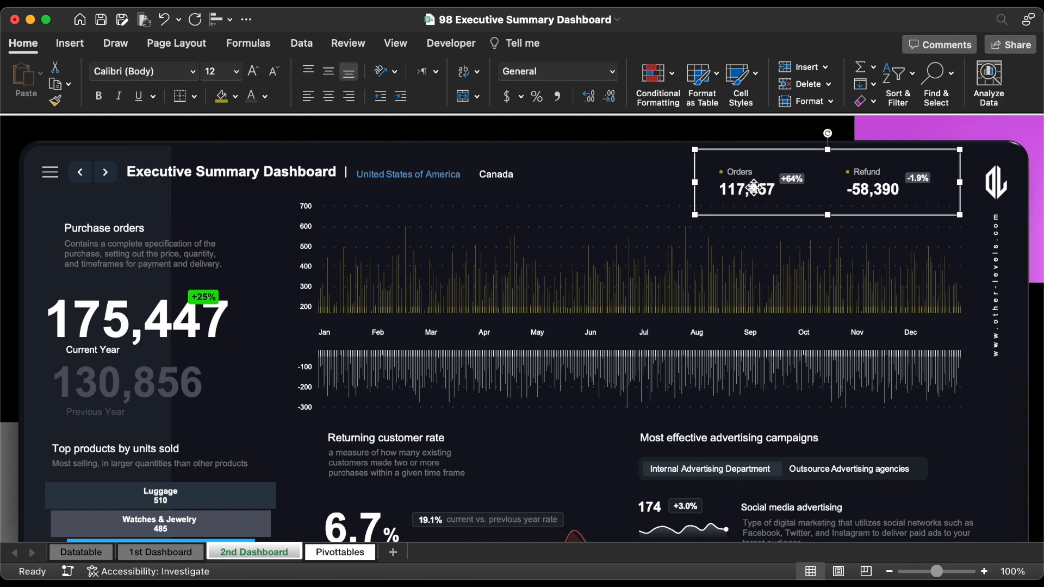
left_click(753, 188)
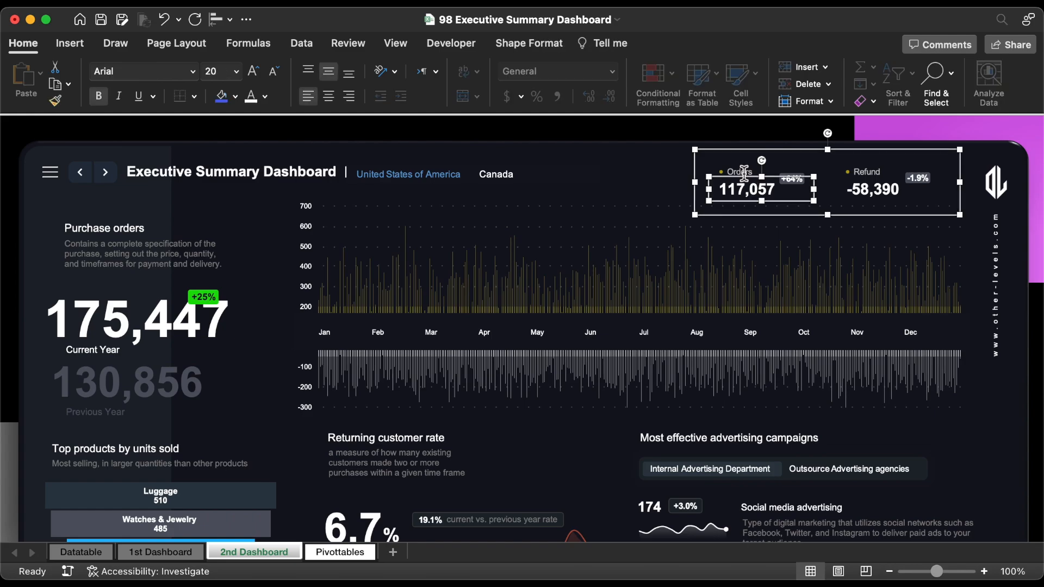
left_click(744, 172)
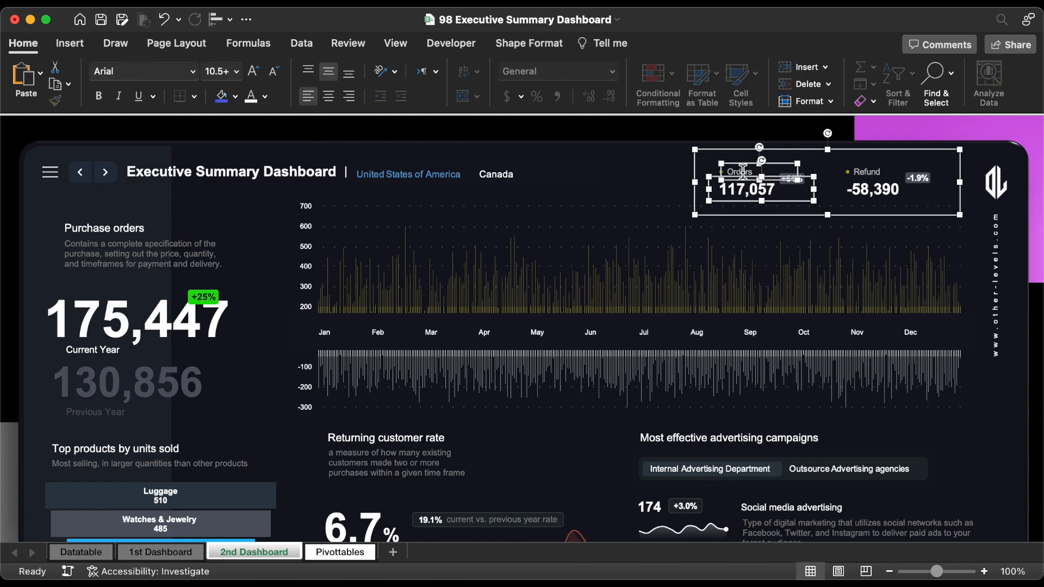
left_click_drag(742, 173, 905, 289)
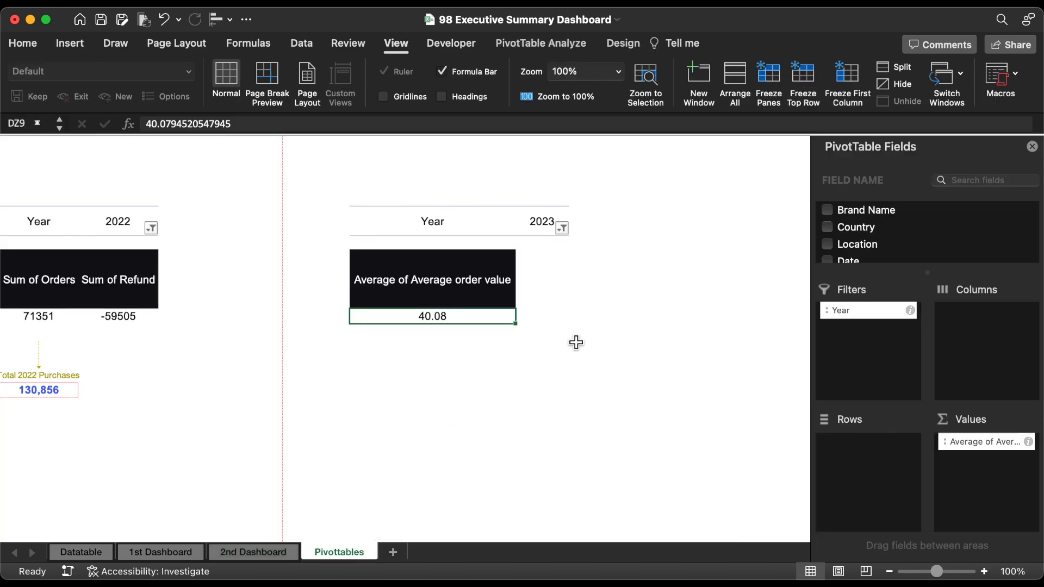
Step: Link cell EB9 on the Pivottables sheet to the pivot table's average order value
left_click(604, 321)
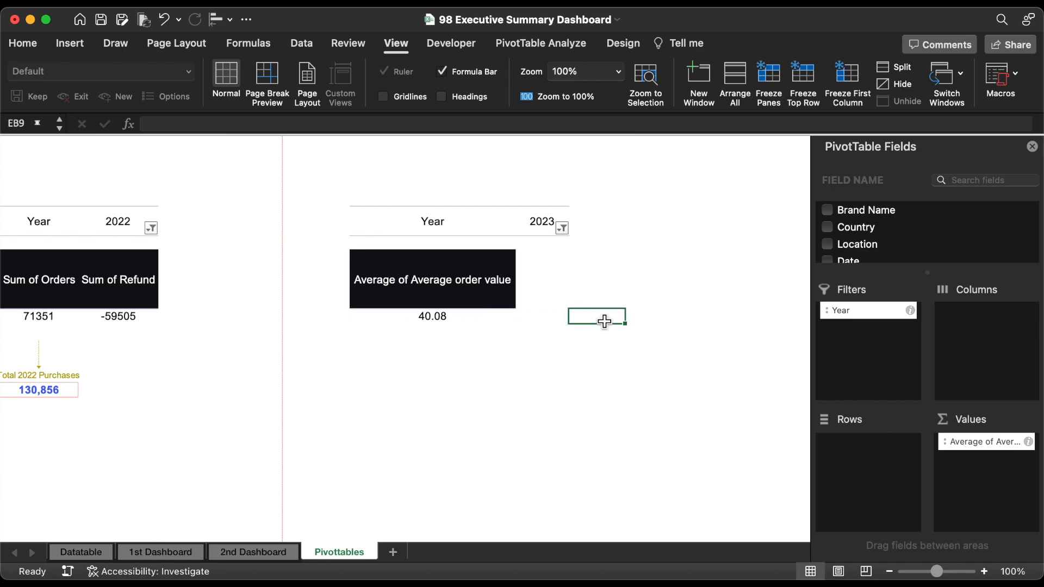
type("=")
left_click(489, 318)
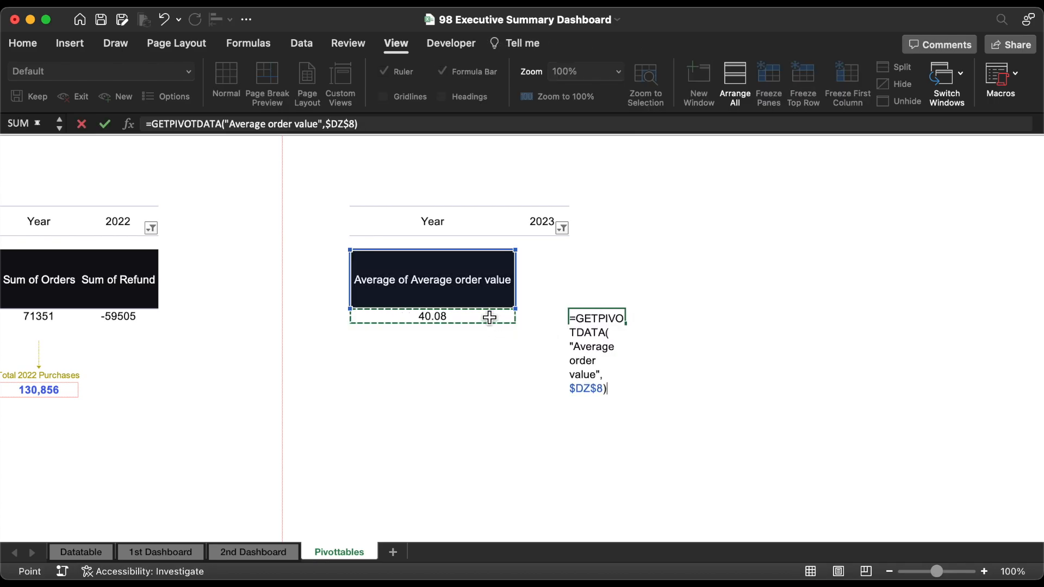
key("Return")
Step: Format cell EB9 with two decimal places and an outside border
left_click(611, 321)
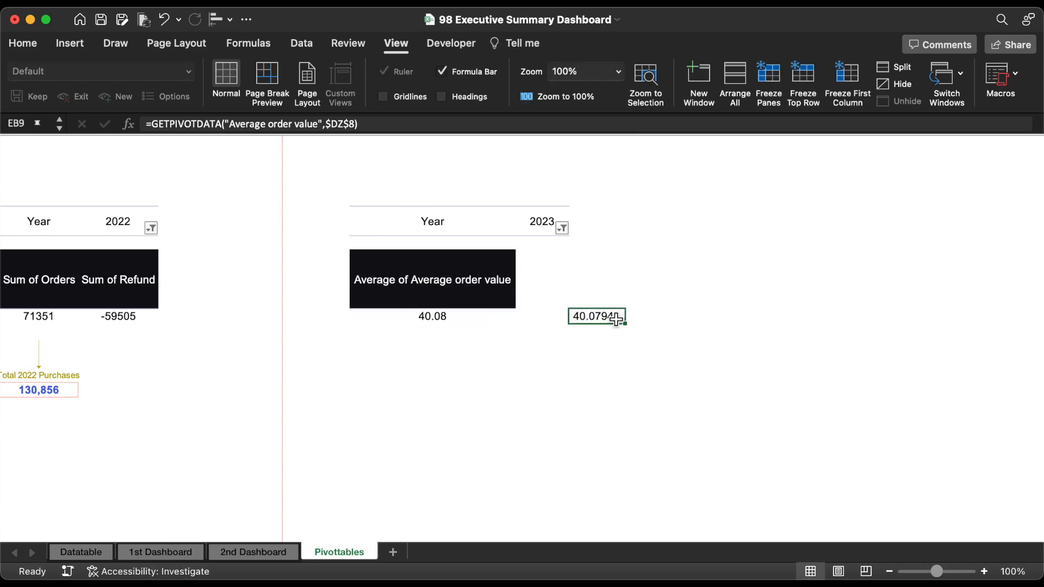
left_click(23, 43)
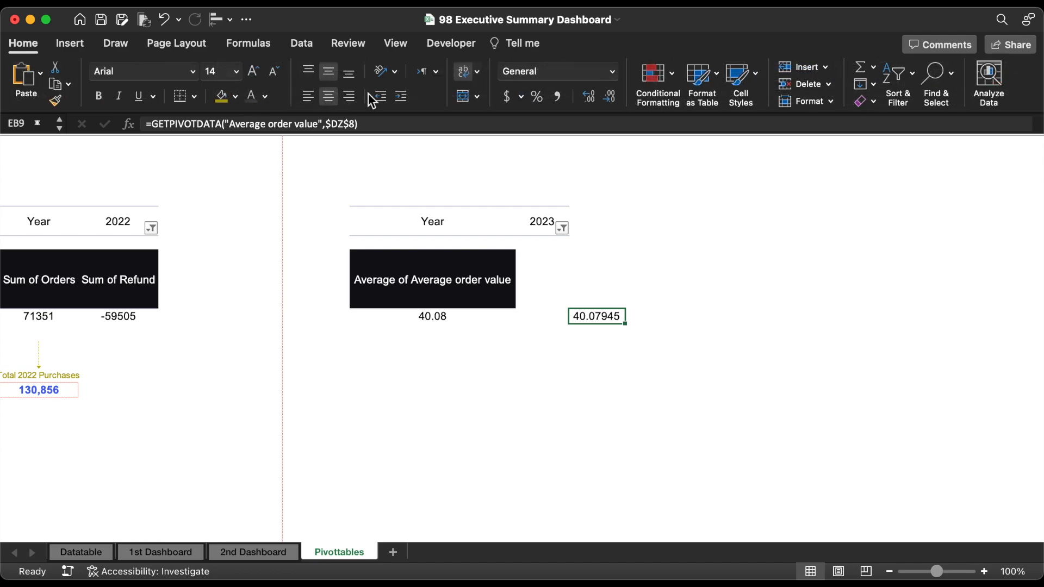
left_click(608, 97)
left_click(607, 97)
left_click(608, 97)
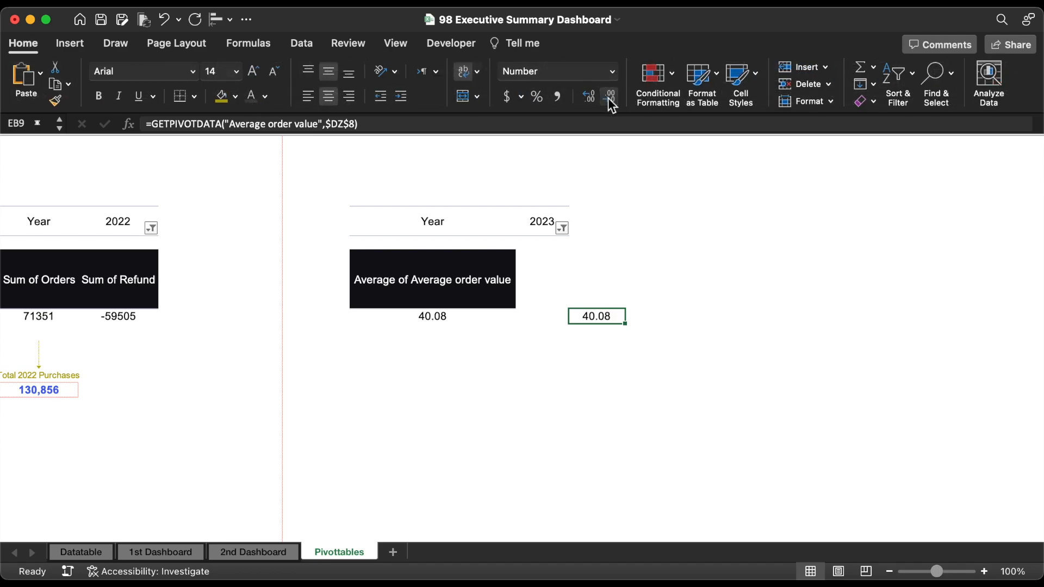
left_click(194, 97)
left_click(220, 260)
Step: Link the duplicated Orders figure on the 2nd Dashboard to Pivottables!EB9 and make its text bold at 18 pt
left_click(263, 548)
triple_click(473, 125)
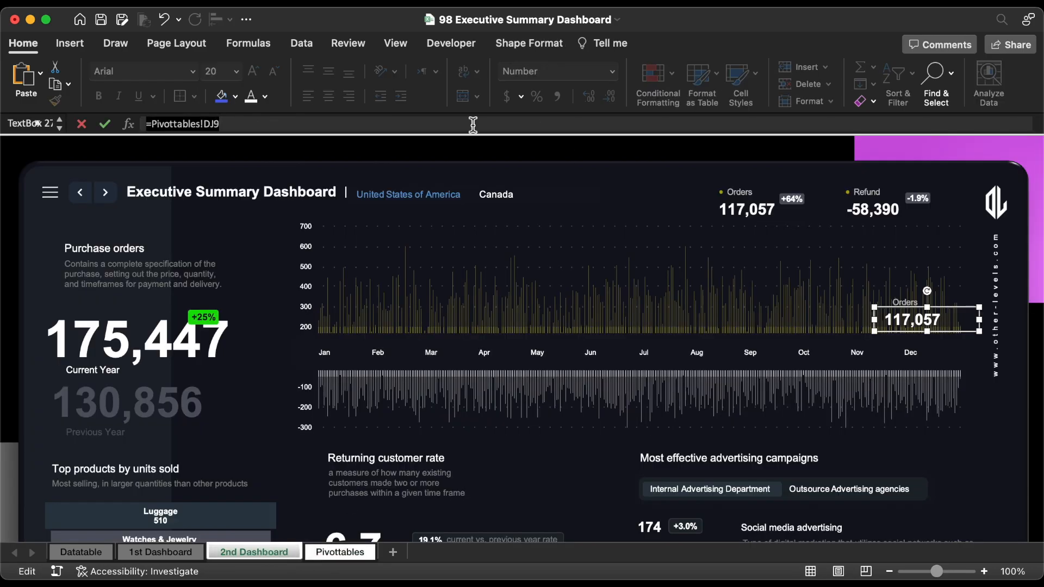
type("=")
left_click(342, 552)
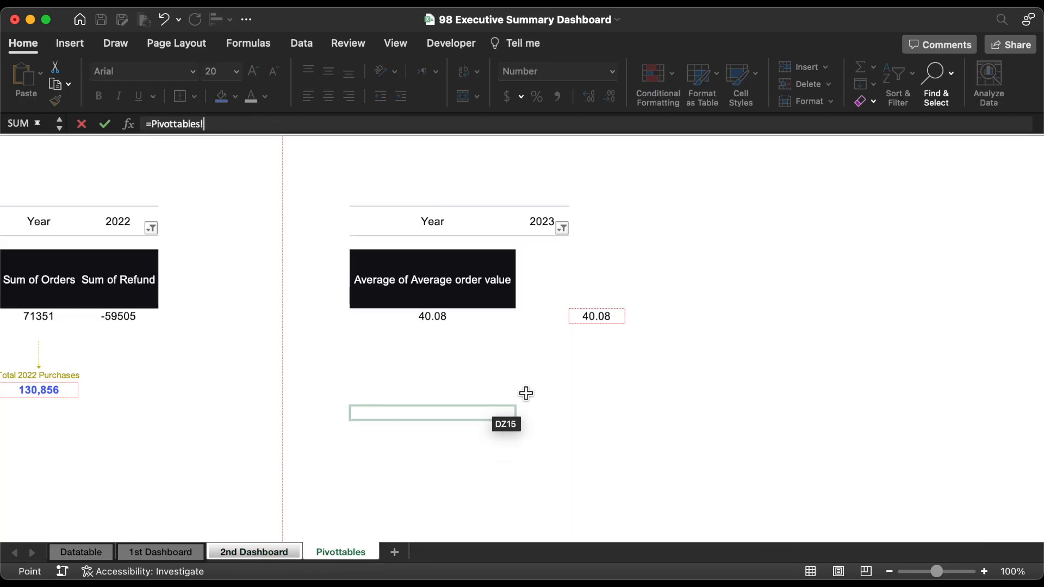
left_click(607, 323)
key("Return")
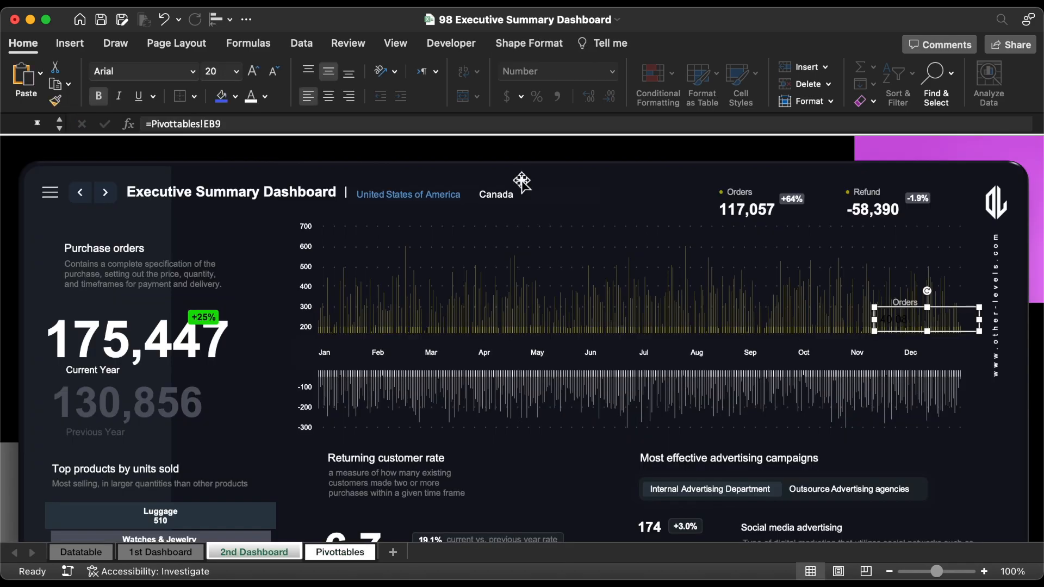
left_click(252, 71)
left_click(102, 98)
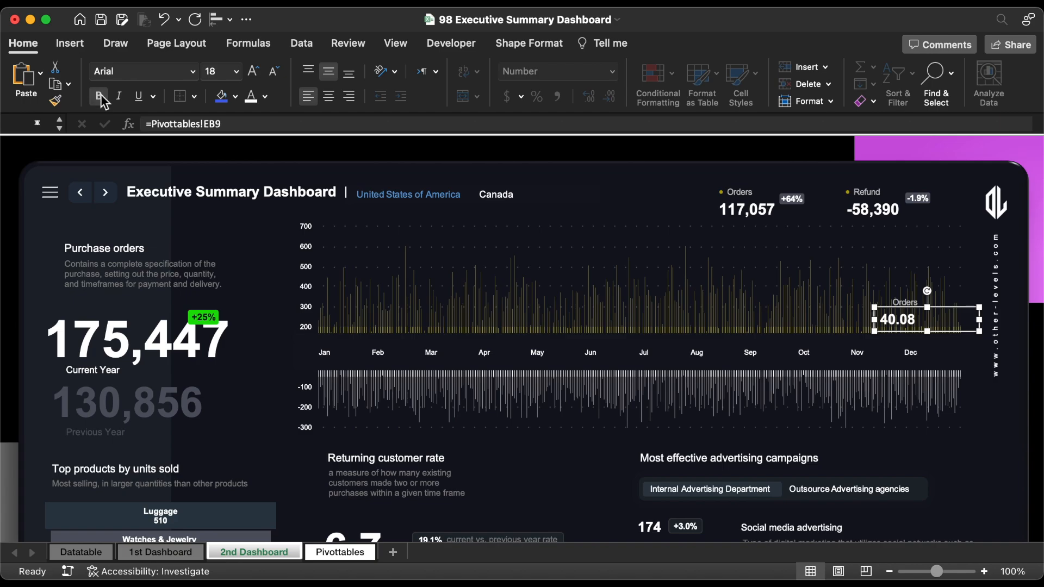
Step: Reduce the duplicated figure's text to 16 pt and change the label above it to "Average Order Value"
left_click(275, 72)
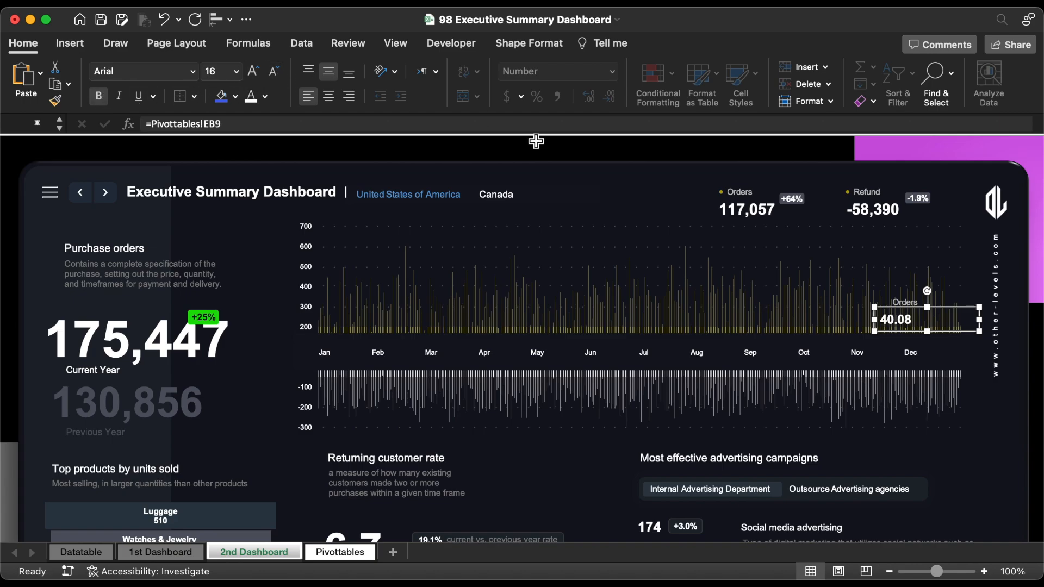
double_click(914, 301)
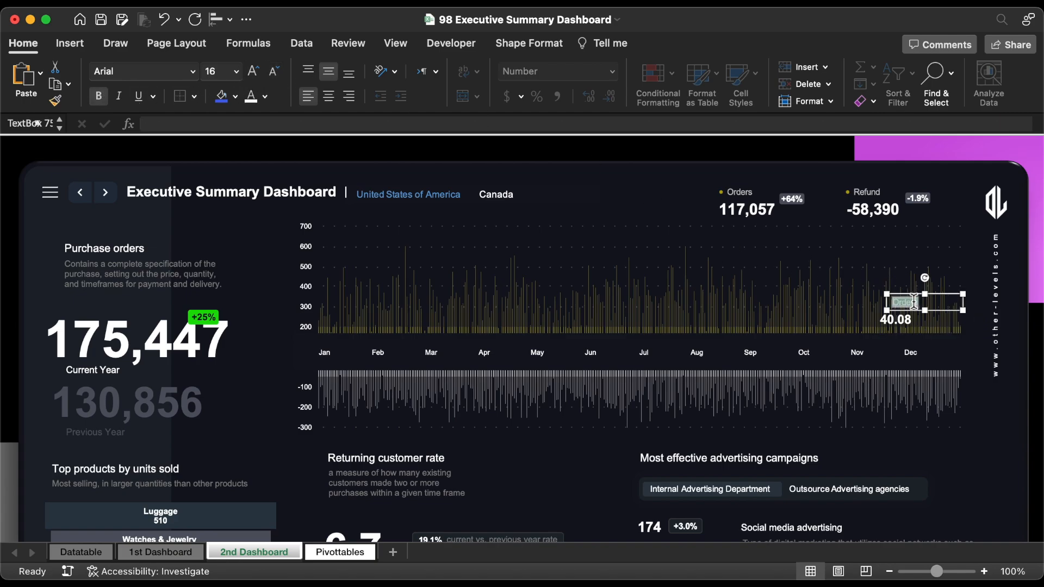
mouse_move(924, 310)
left_mouse_down()
mouse_move(932, 327)
mouse_move(930, 317)
left_mouse_up()
Step: Apply the dollar accounting format to cell EB9 on the Pivottables sheet and return to the 2nd Dashboard
left_click(341, 550)
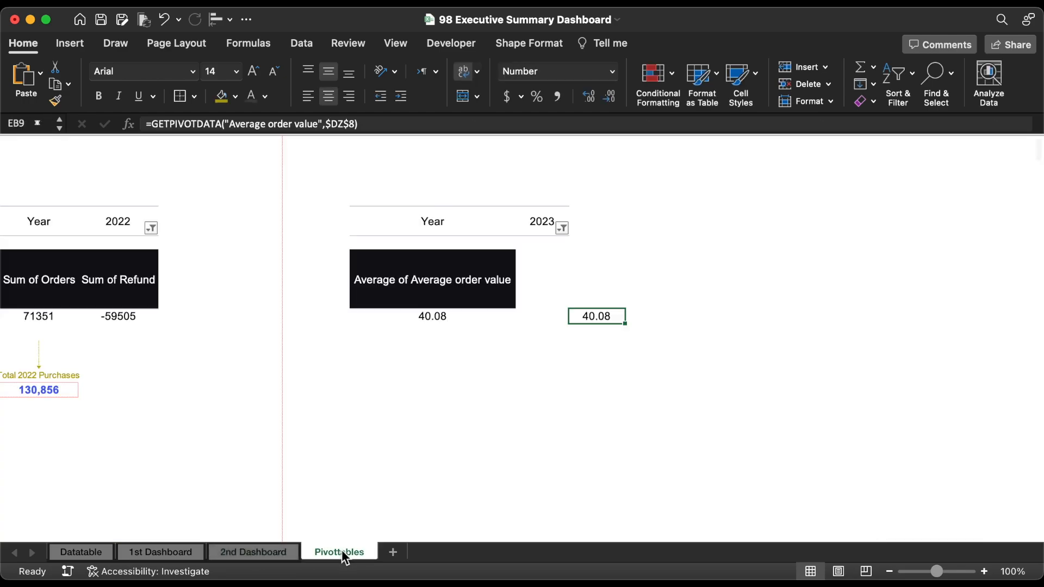
left_click(505, 99)
left_click(268, 555)
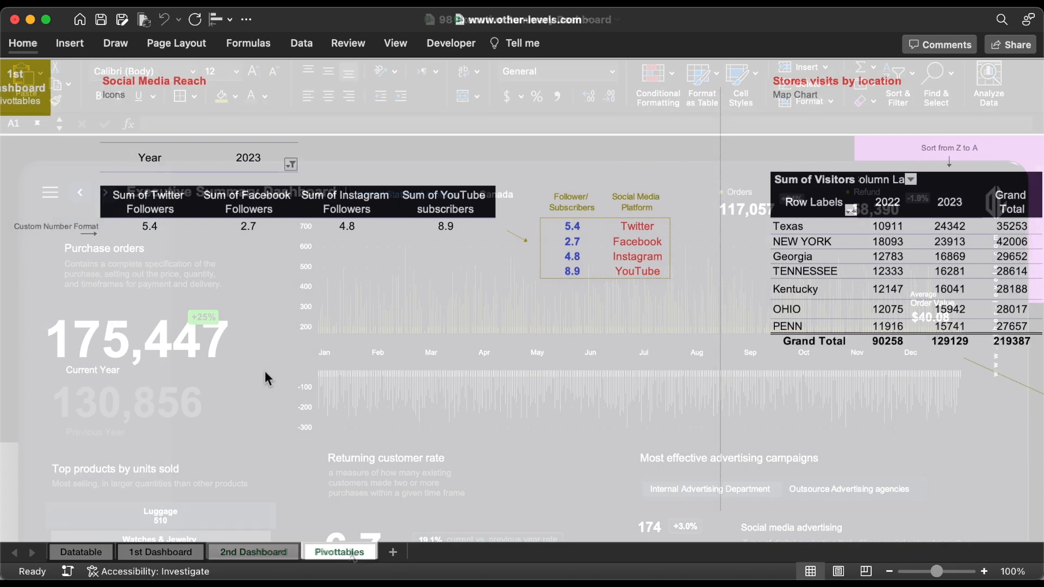
Step: Look through the pivot tables on the Pivottables sheet, from Social Media Reach across to Top Sales by traffic source
scroll(265, 371, "right", 10)
scroll(265, 373, "right", 20)
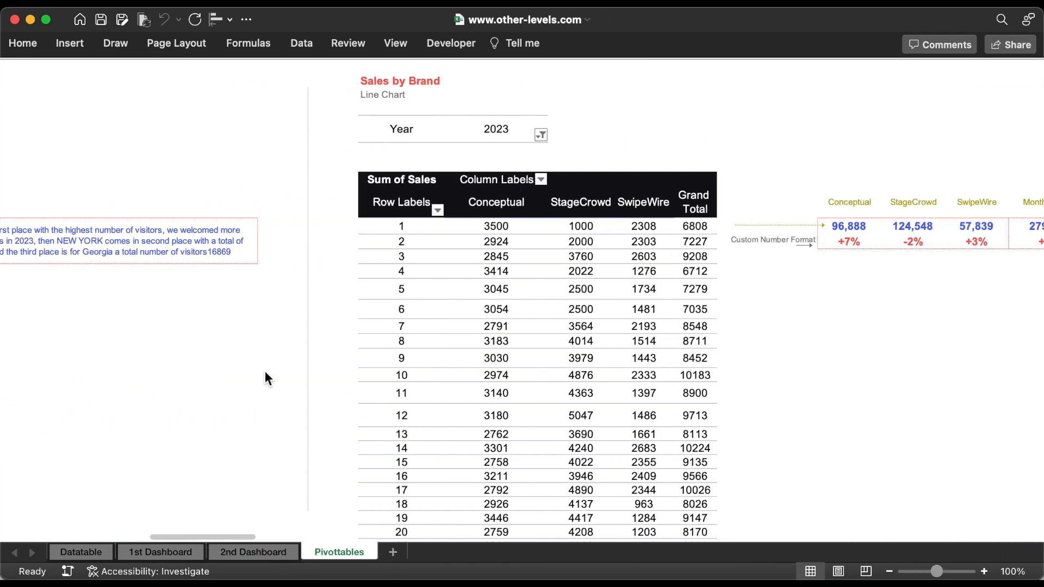
scroll(265, 371, "right", 20)
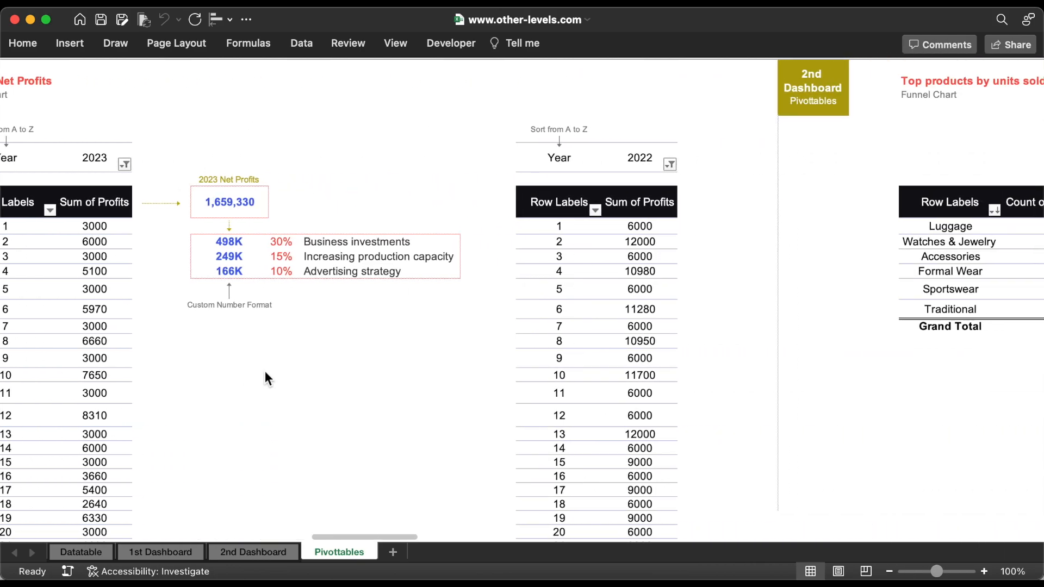
scroll(266, 379, "right", 20)
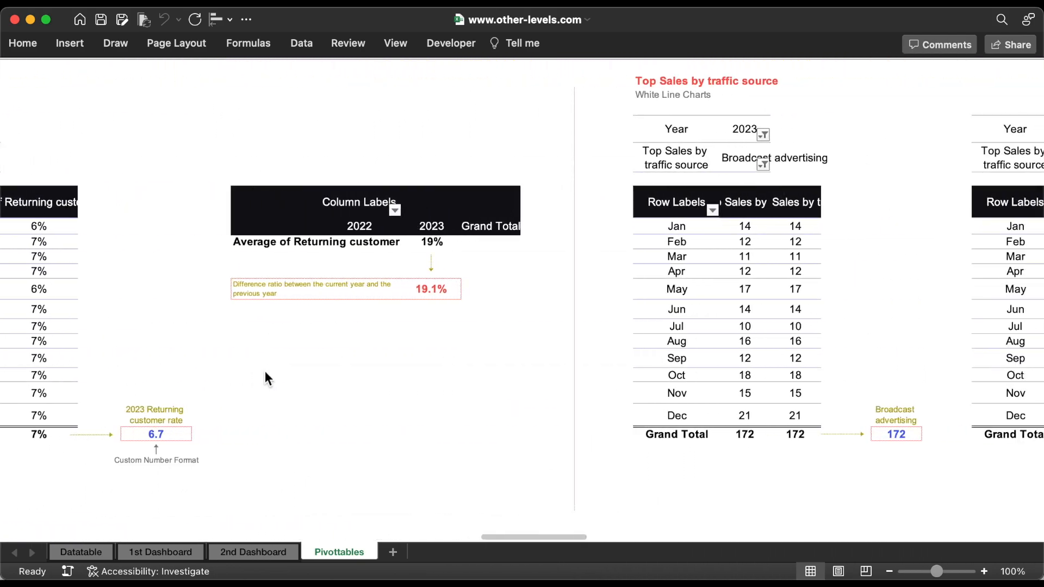
scroll(369, 366, "right", 20)
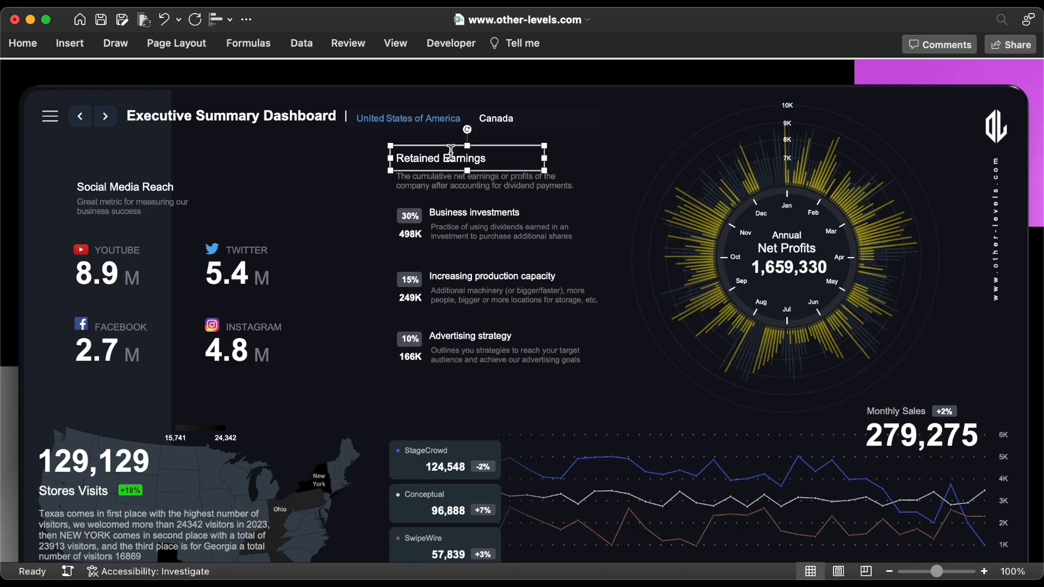
Step: Select all objects on the 1st Dashboard and set them to "Don't move or size with cells"
left_click(451, 155)
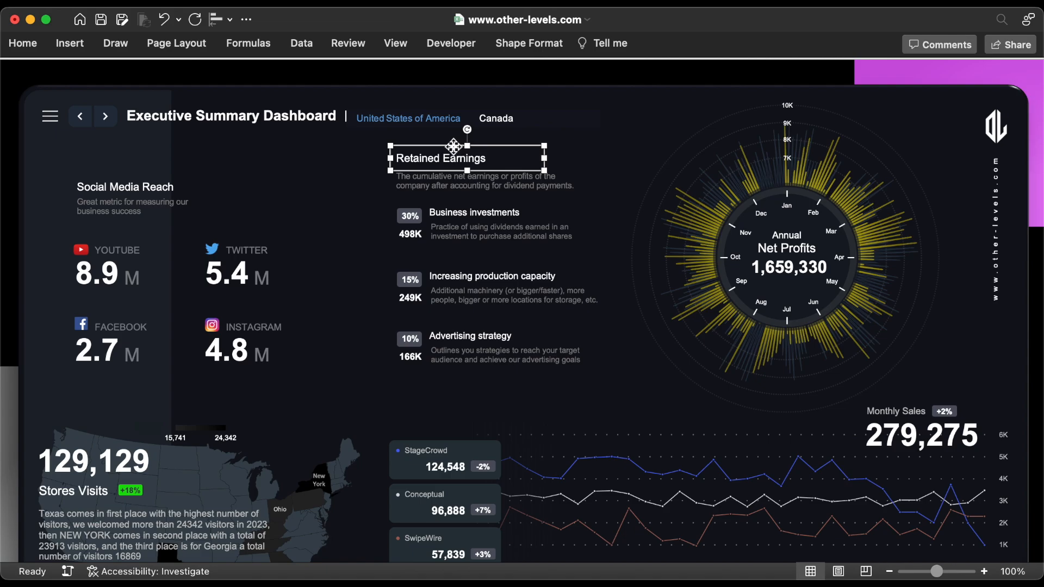
key("super+a")
key("super+1")
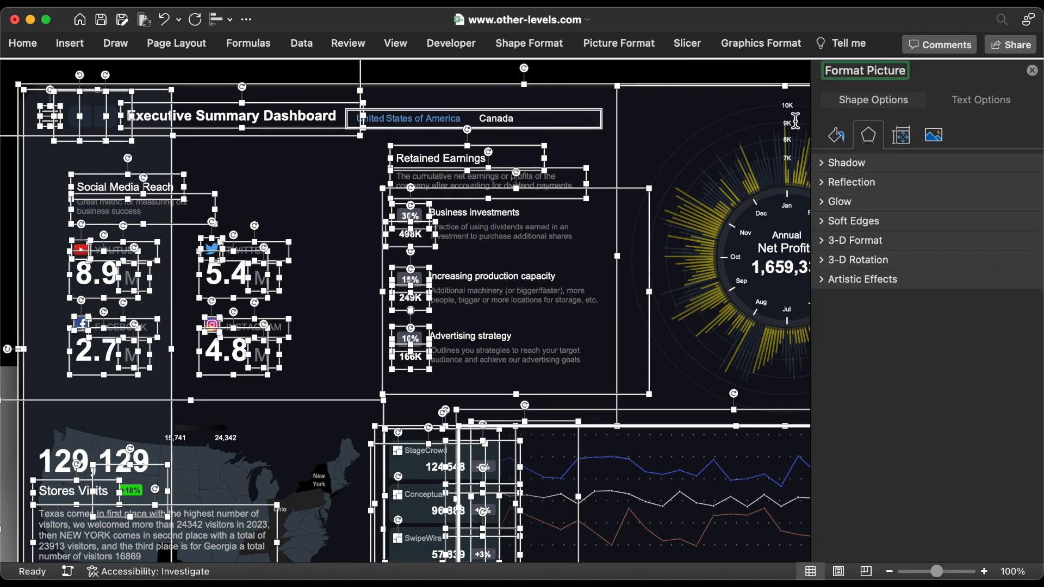
left_click(902, 138)
left_click(852, 184)
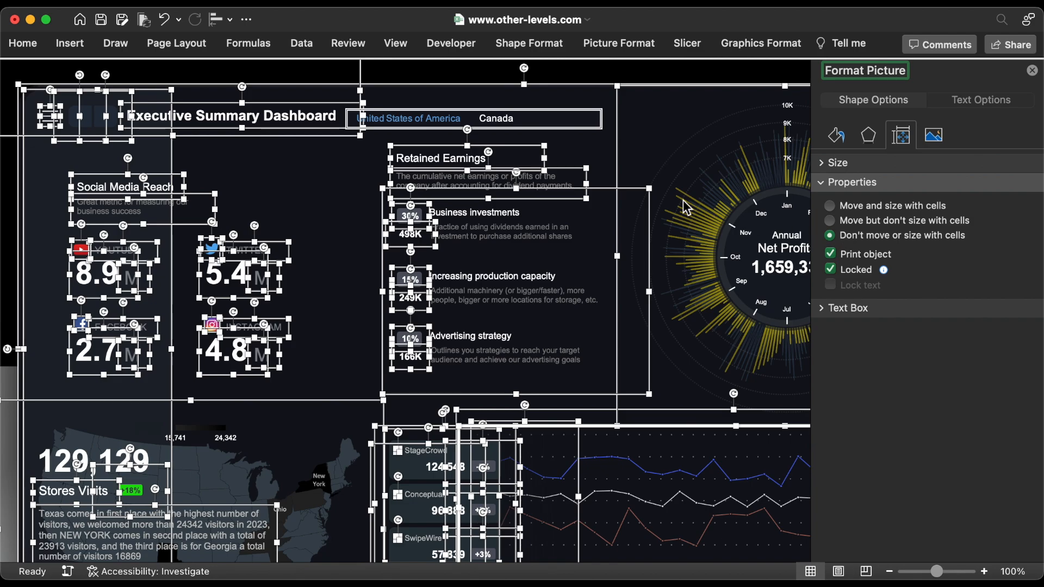
Step: Select all objects on the 2nd Dashboard and set them to "Don't move or size with cells"
left_click(106, 117)
left_click(144, 116)
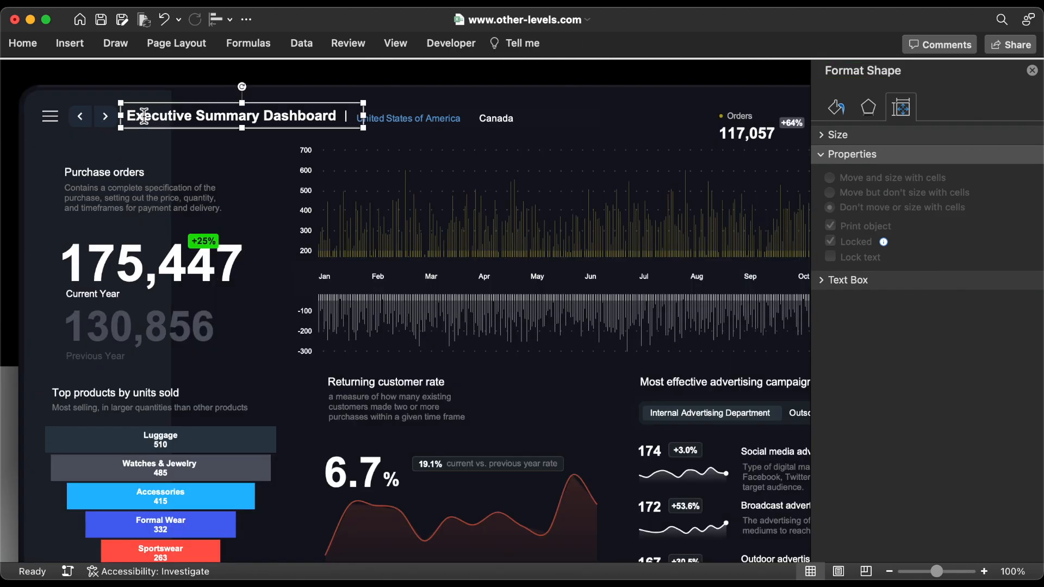
key("super+a")
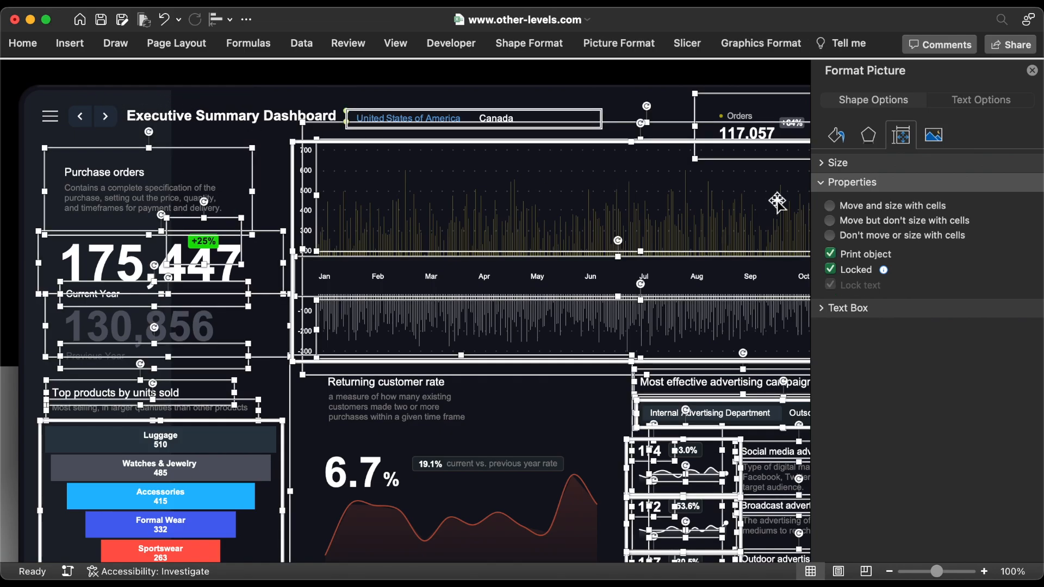
left_click(864, 237)
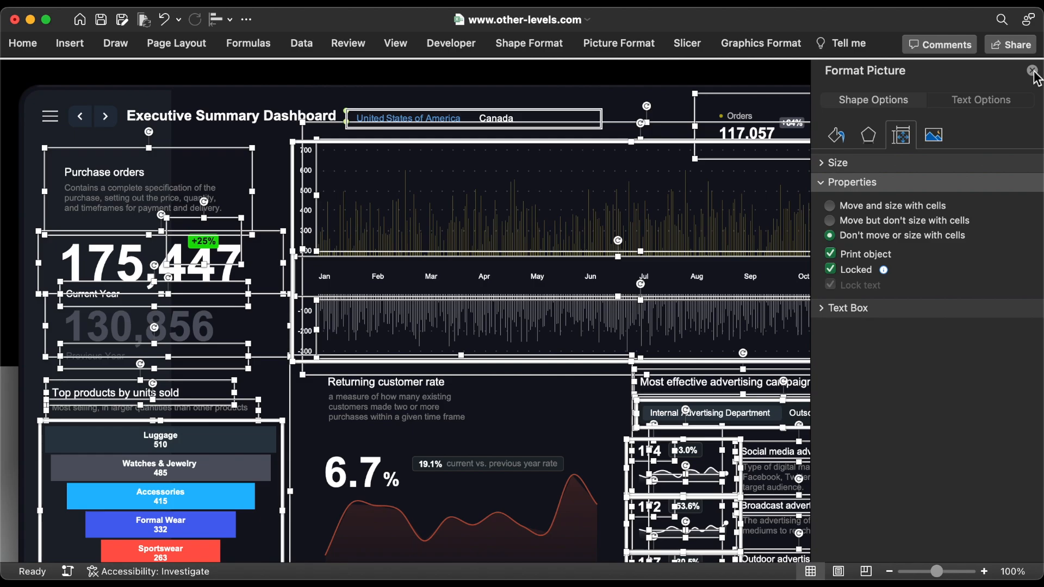
key("Escape")
Step: Unlock the country and advertising agency slicers on the 2nd Dashboard and disable resizing and moving for both
left_click(542, 111)
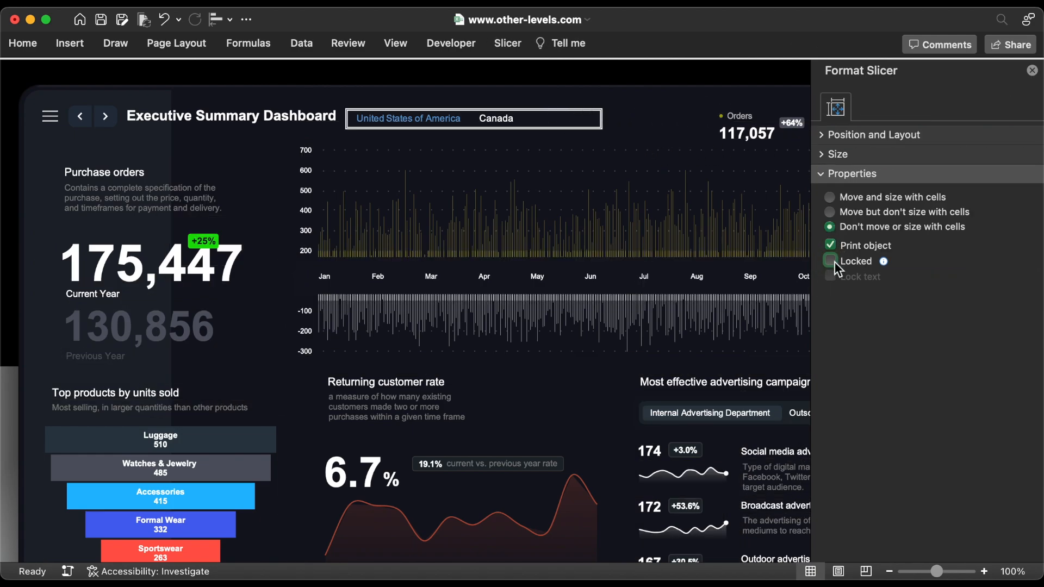
left_click(835, 135)
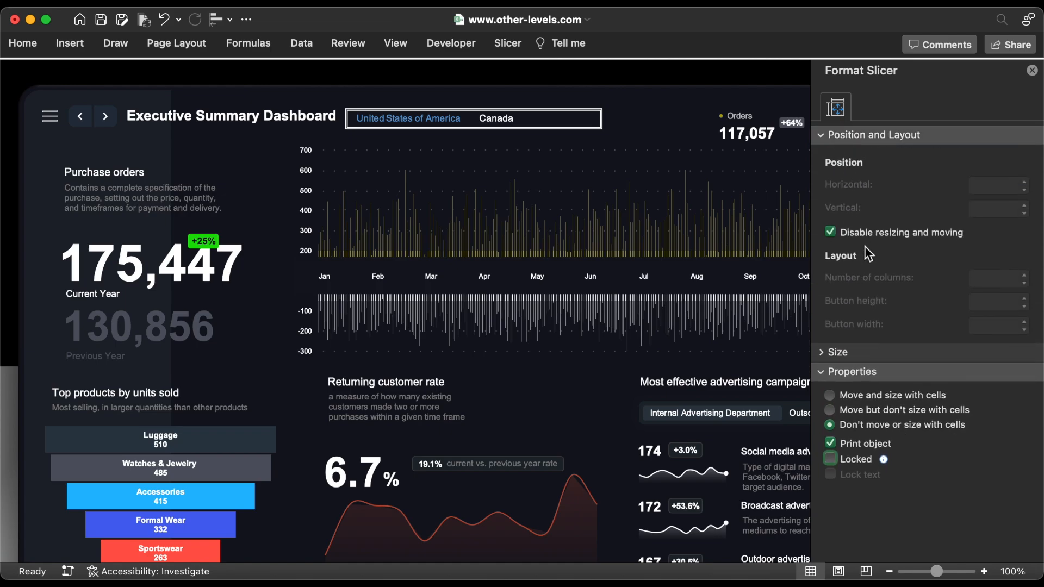
left_click(742, 409)
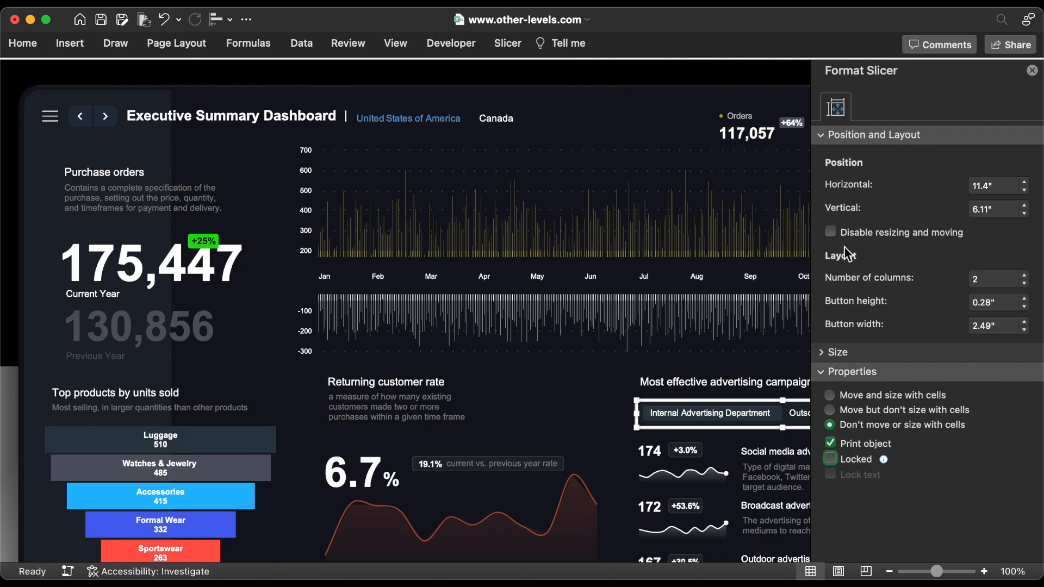
left_click(845, 233)
Step: Unlock the country slicer on the 1st Dashboard and disable its resizing and moving
left_click(84, 118)
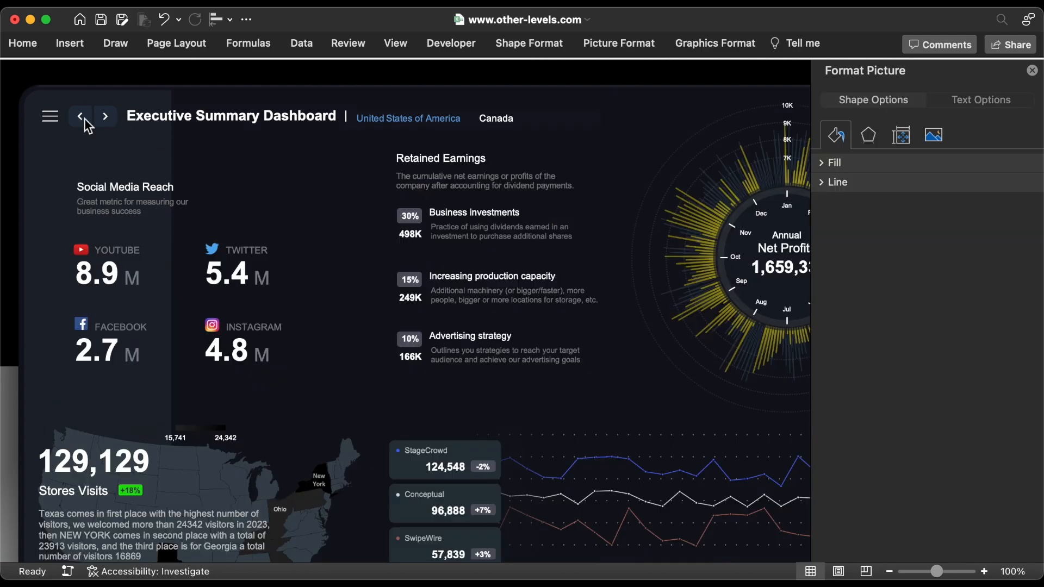
left_click(429, 129)
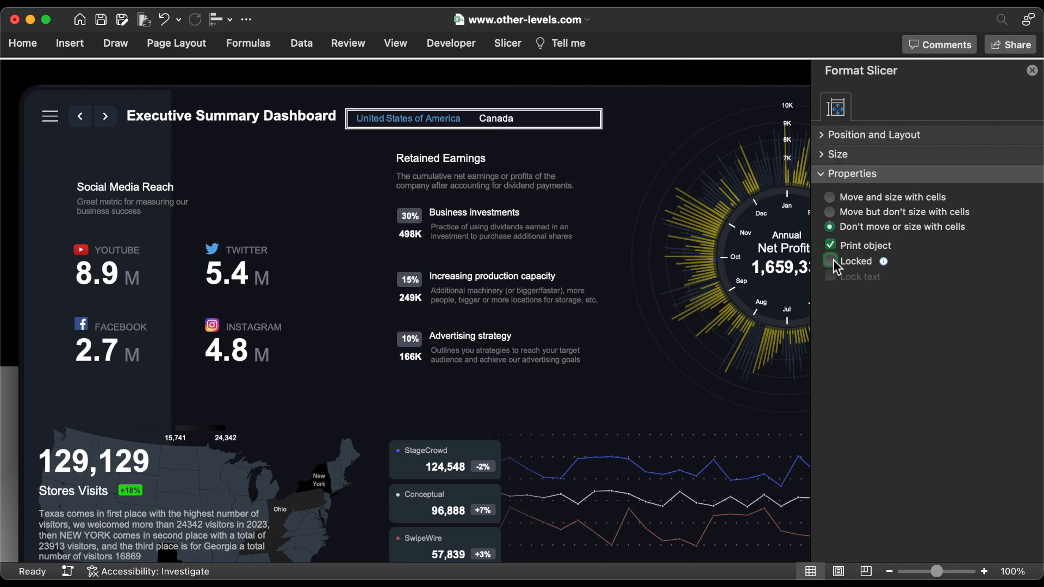
left_click(832, 134)
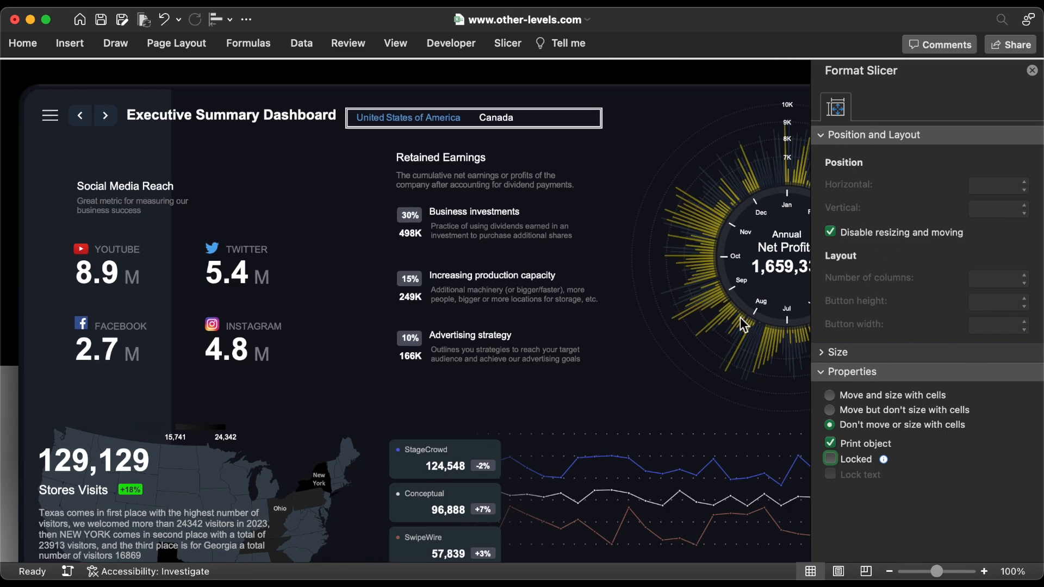
Step: Unlock the month slicer below the 1st Dashboard's sales line chart and disable its resizing and moving
scroll(739, 318, "down", 3)
left_click(638, 536)
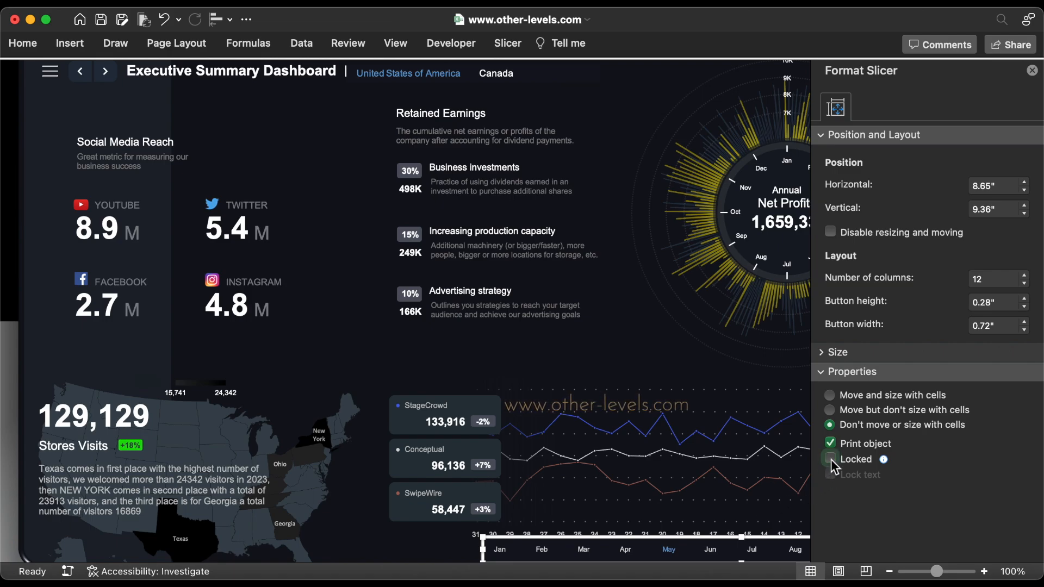
left_click(830, 459)
left_click(835, 234)
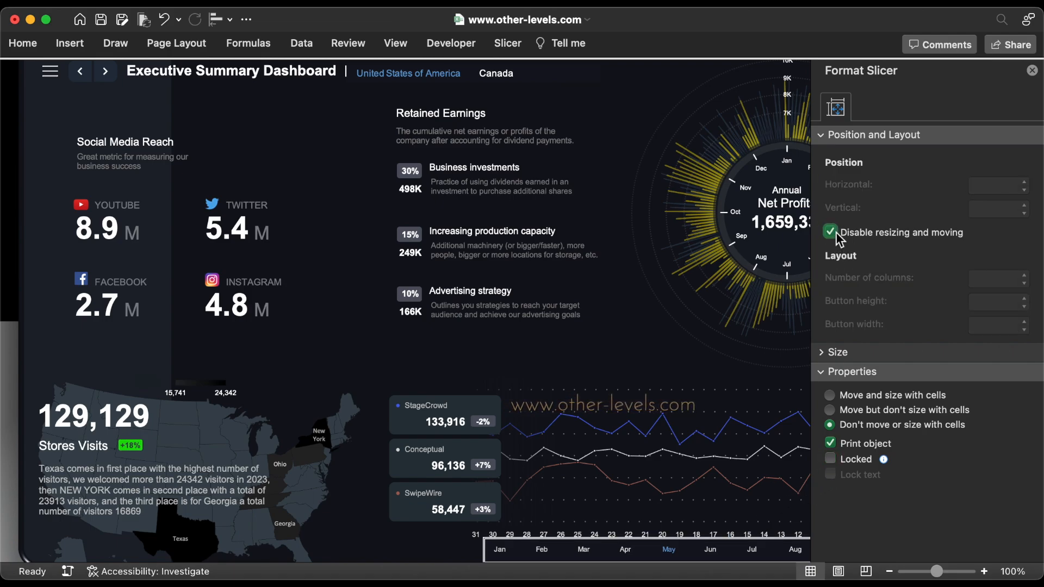
left_click(1031, 71)
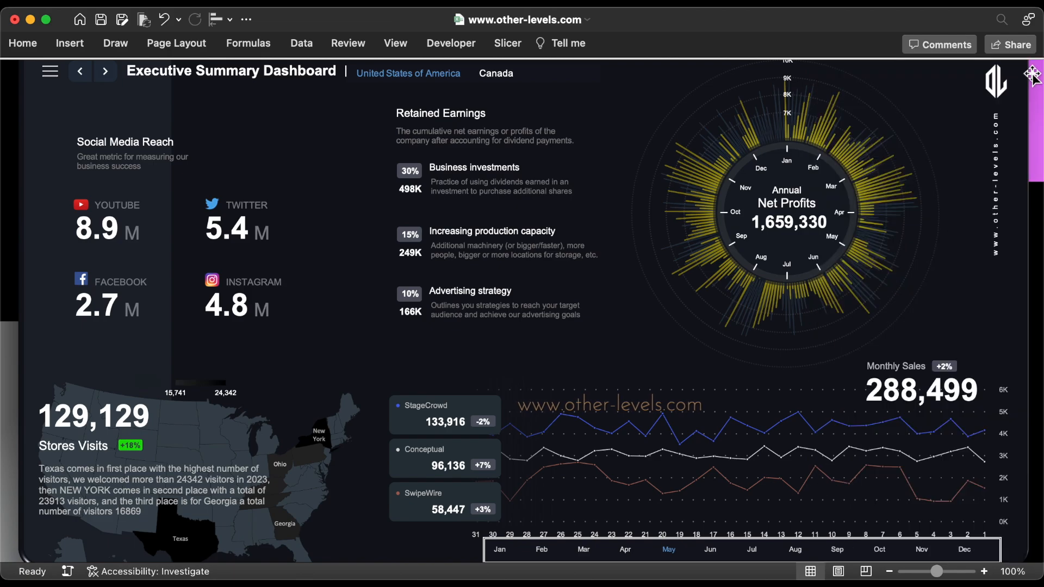
Step: Remove the Locked protection setting from the cells of the 1st Dashboard
scroll(703, 302, "up", 2)
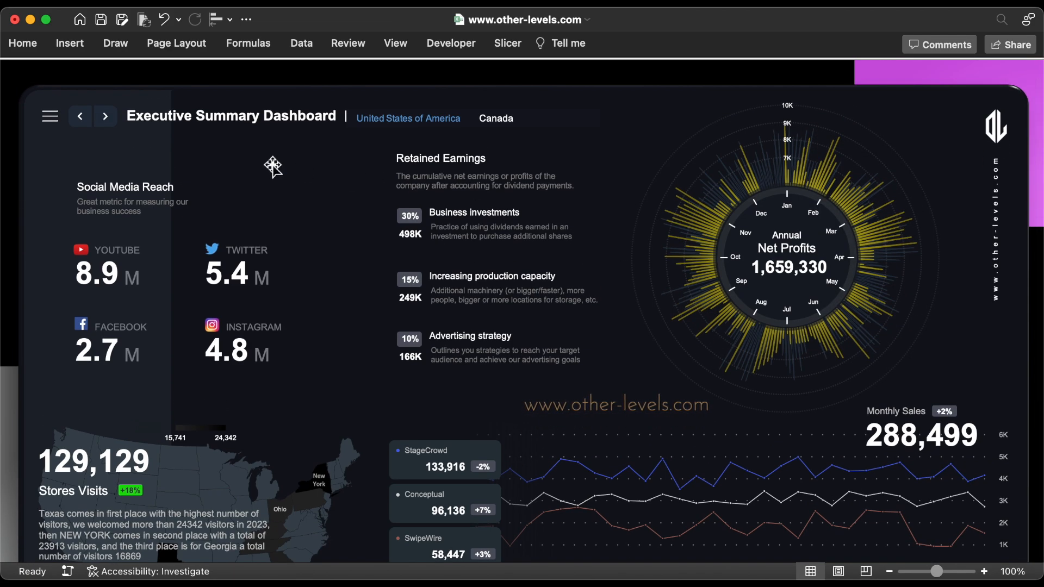
left_click(38, 47)
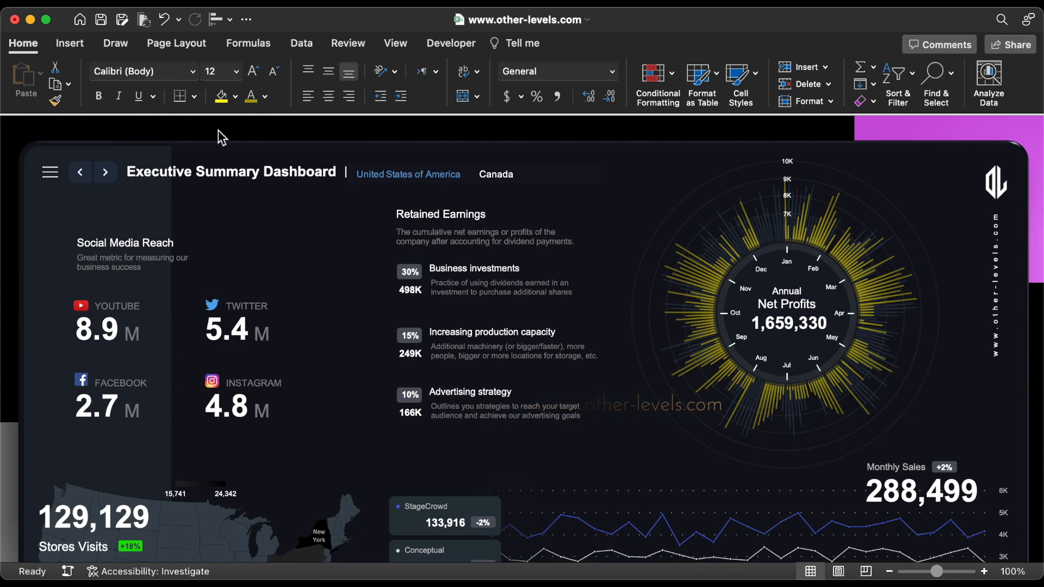
key("super+1")
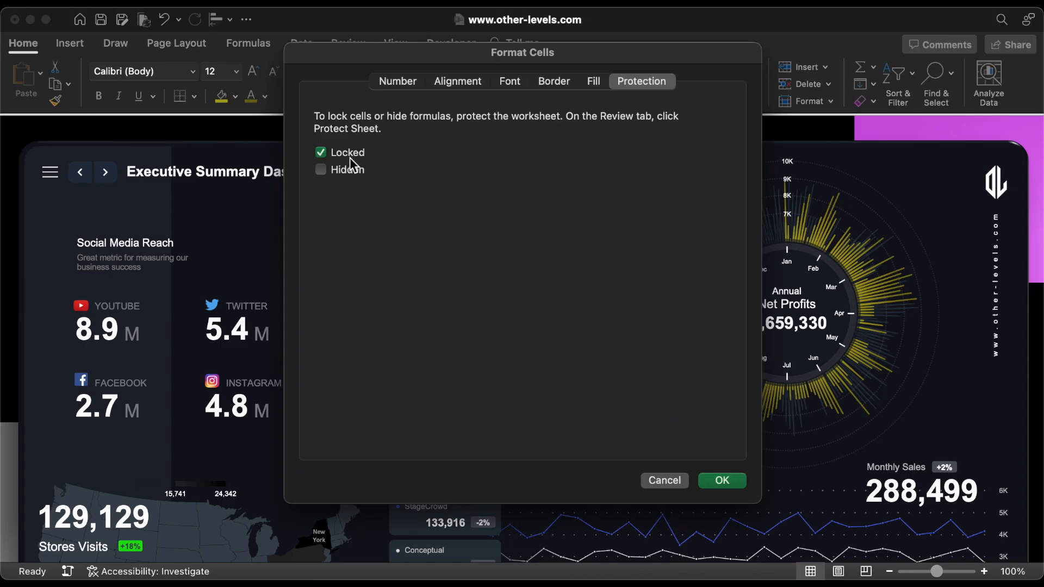
left_click(722, 481)
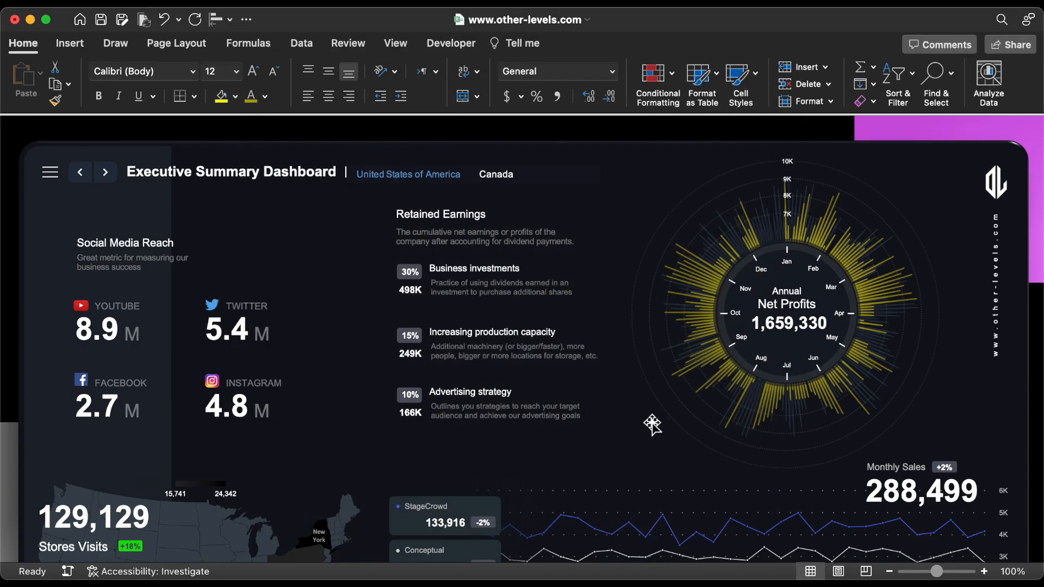
Step: Remove the Locked protection setting from the cells of the 2nd Dashboard
left_click(107, 174)
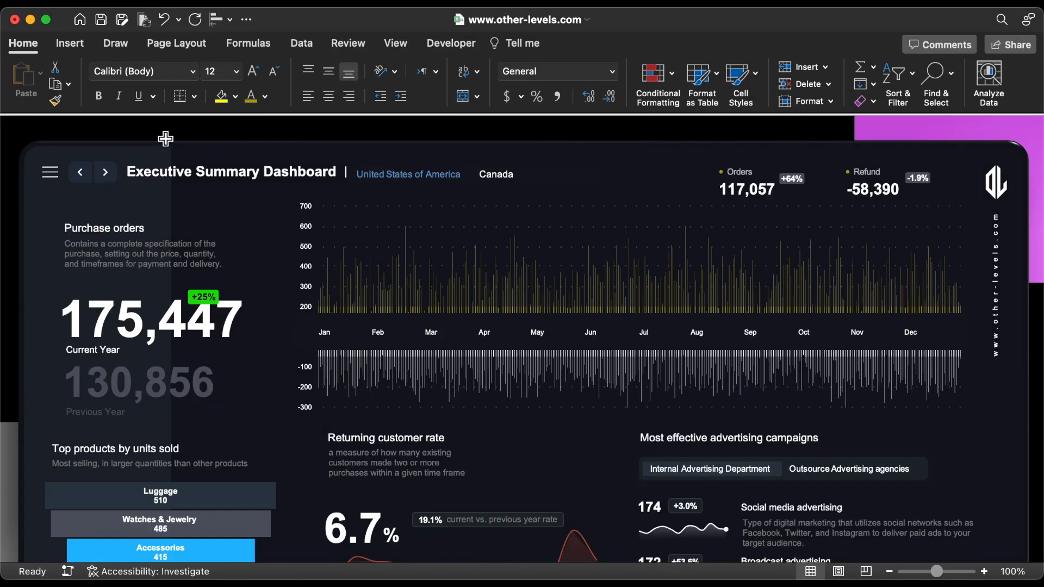
key("super+1")
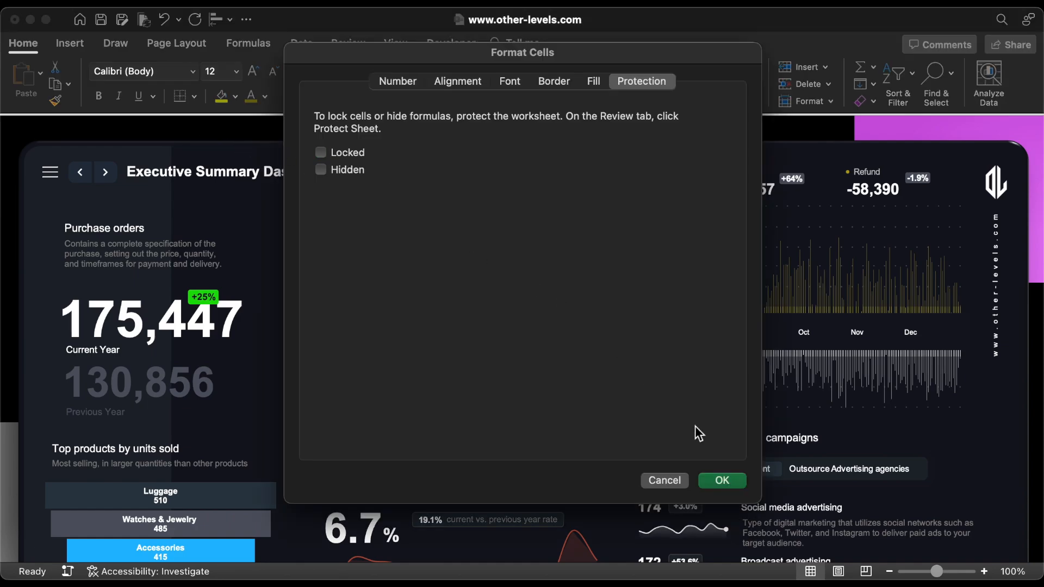
left_click(728, 480)
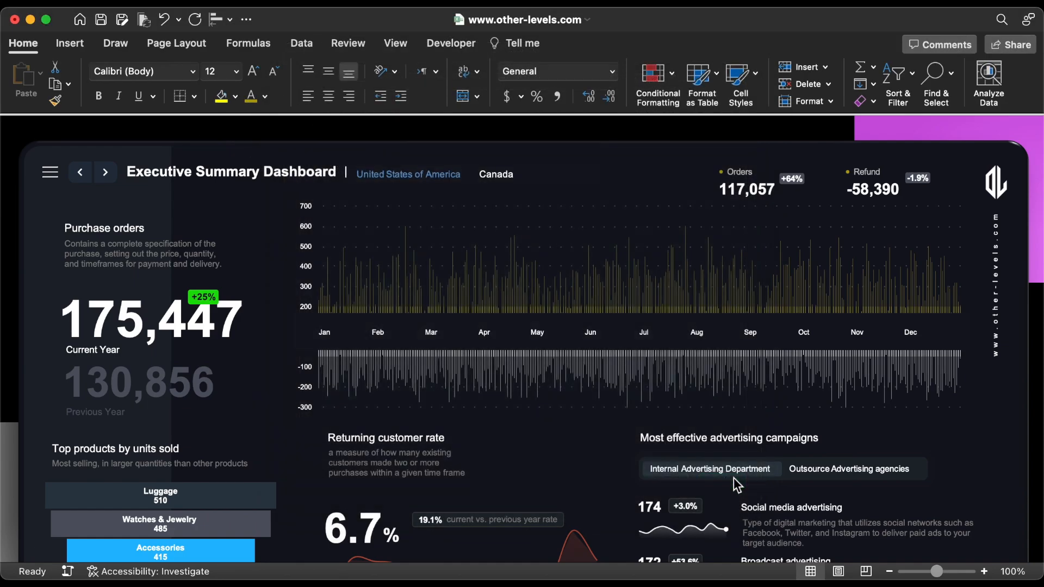
Step: Select all objects on the Datatable sheet and set them to "Don't move or size with cells"
left_click(56, 175)
left_click(24, 213)
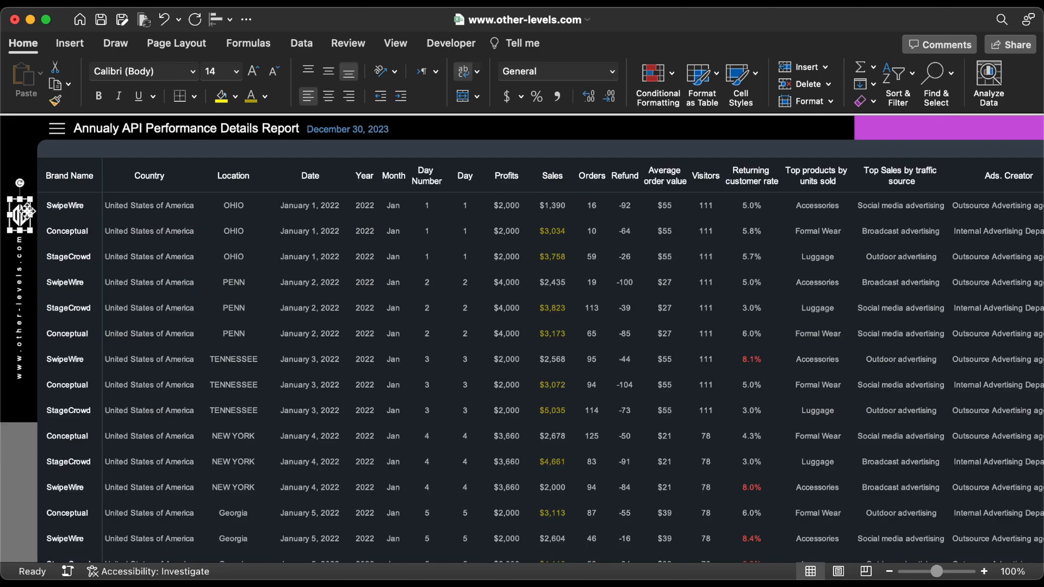
key("super+a")
key("super+1")
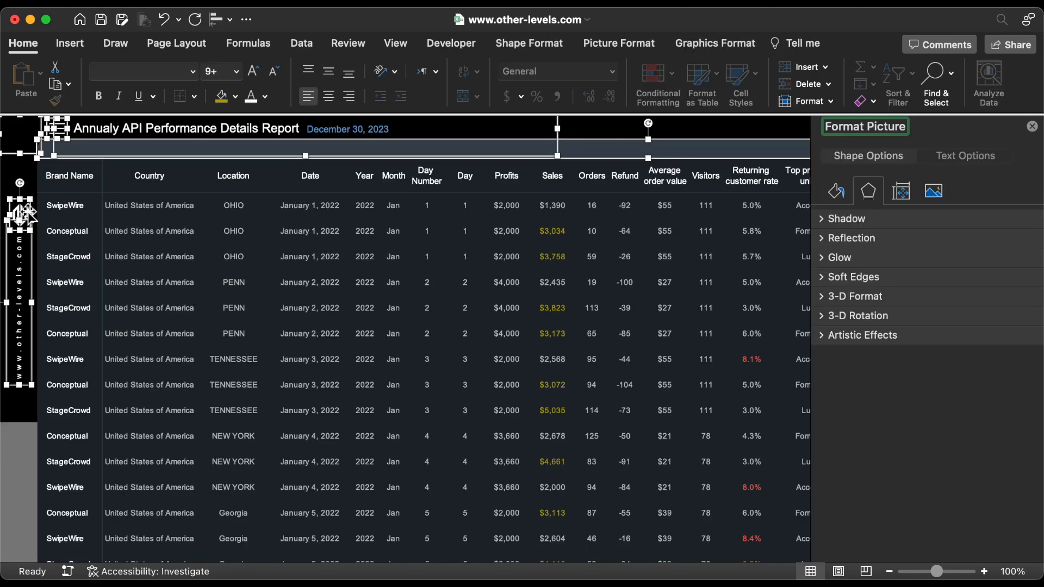
left_click(901, 196)
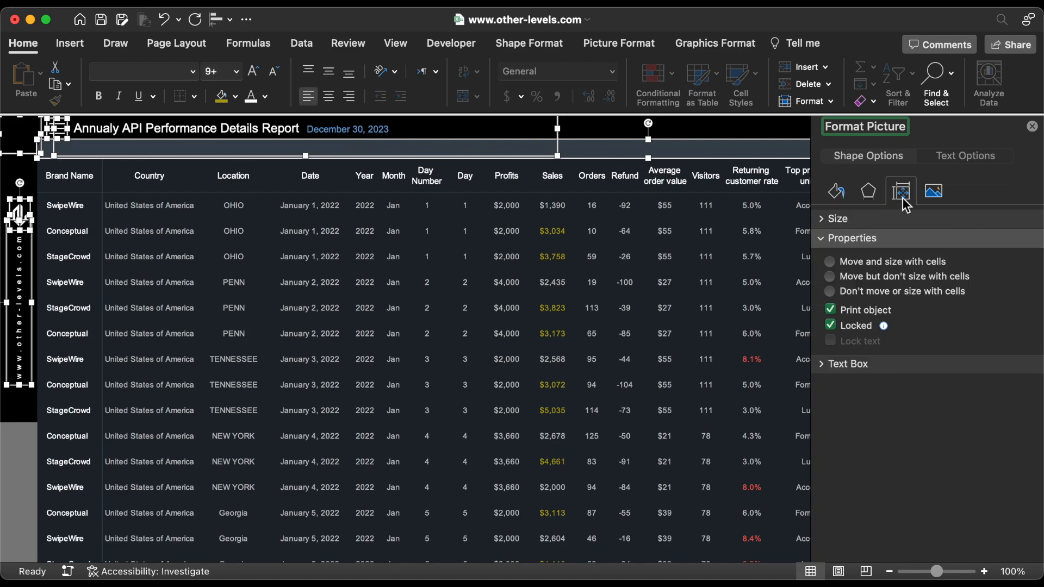
left_click(1031, 126)
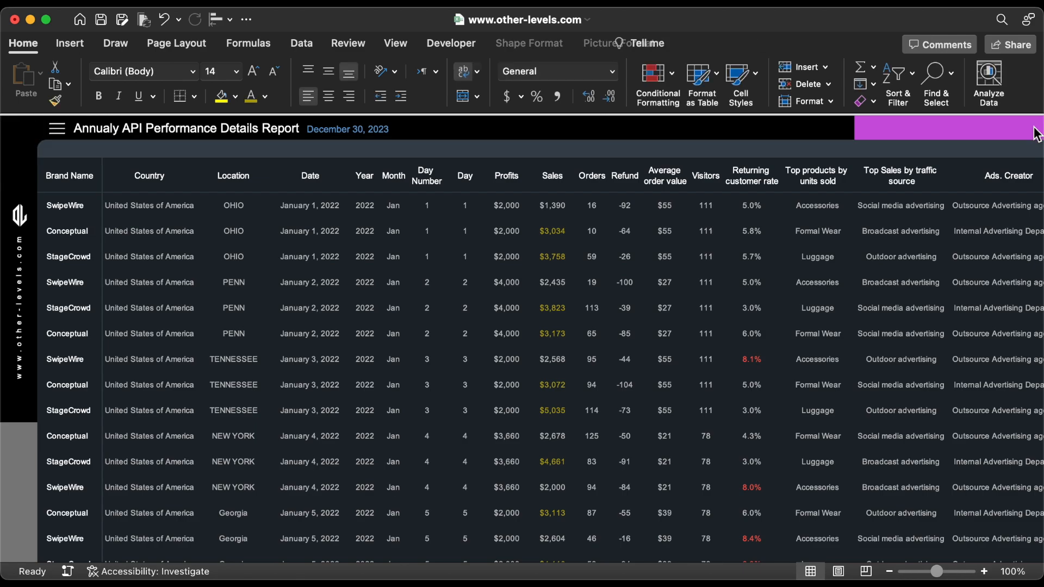
Step: Clear the Locked protection setting for the cells above the table on the Datatable sheet
left_click(72, 184)
key("Left")
key("Up")
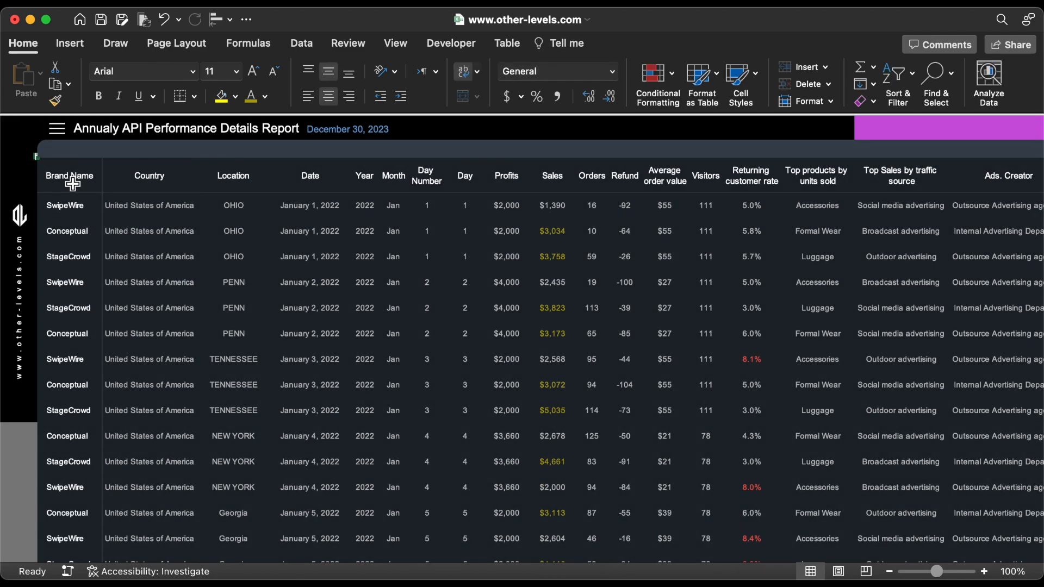
key("Up")
key("super+1")
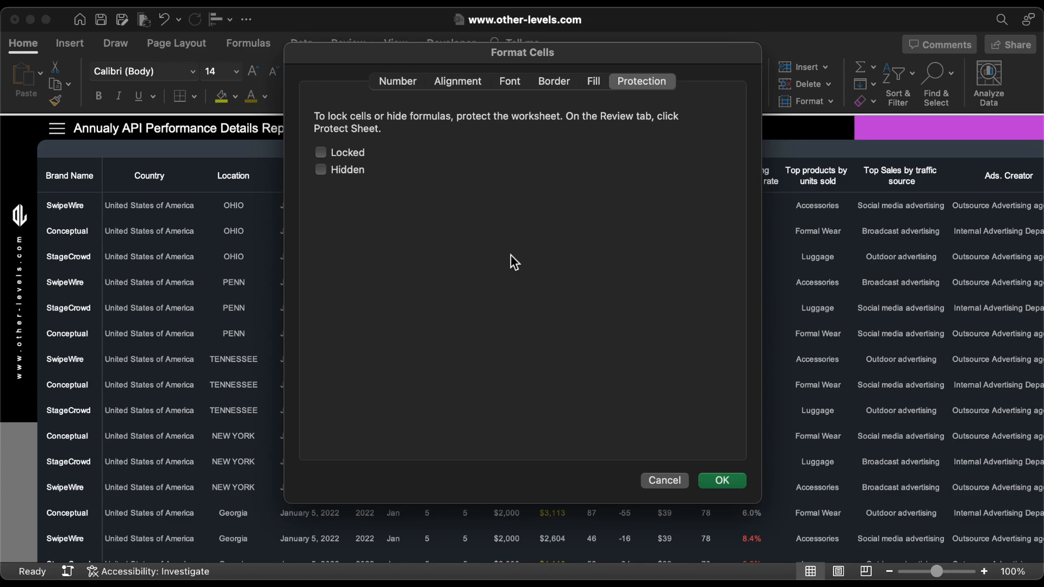
left_click(722, 481)
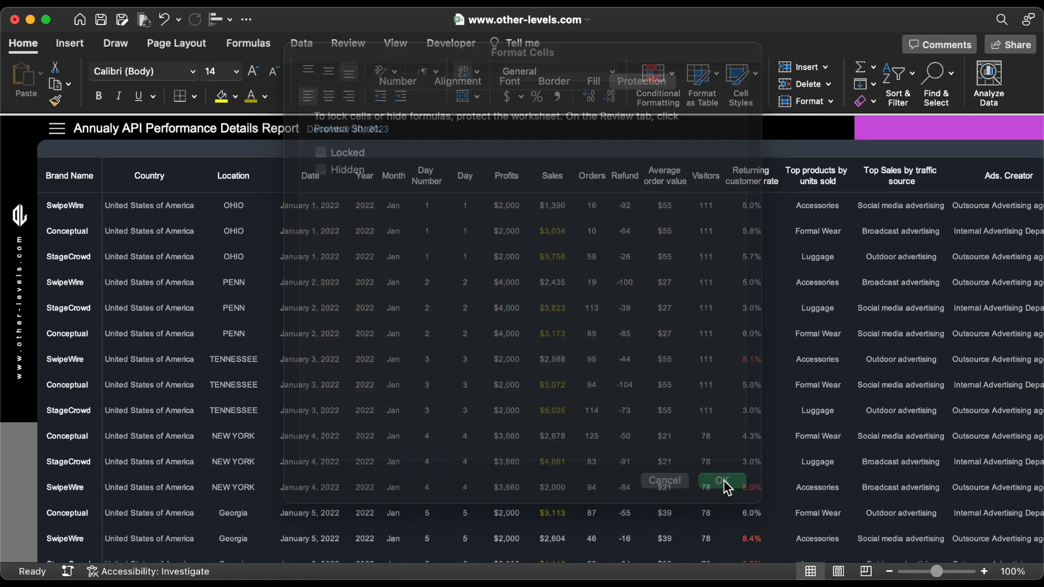
Step: Select the entire data table on the Datatable sheet and leave its cells with Locked and Hidden both off
left_click(84, 181)
left_click(46, 165)
left_click(46, 165)
key("super+1")
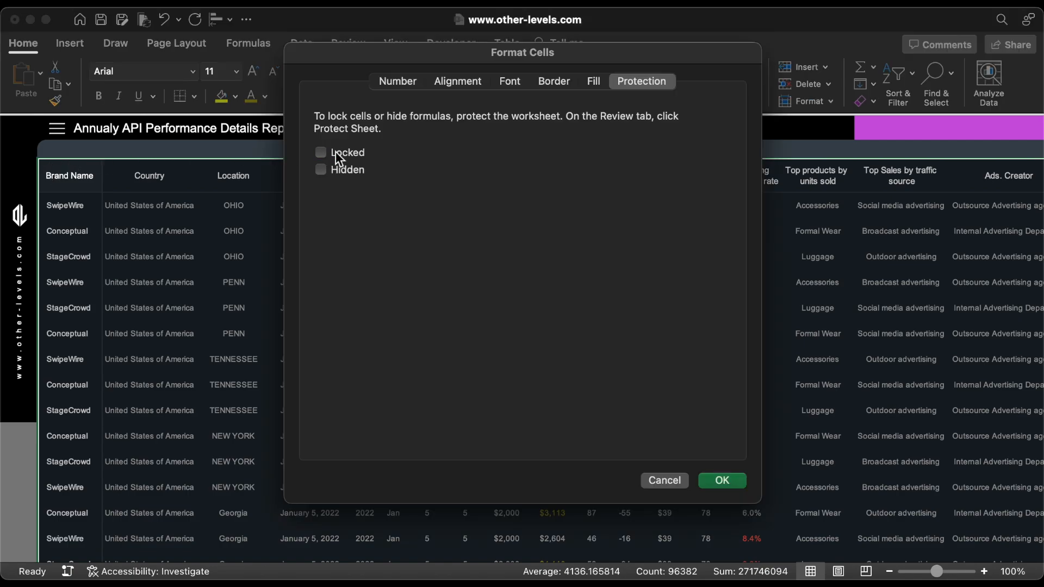
left_click(721, 481)
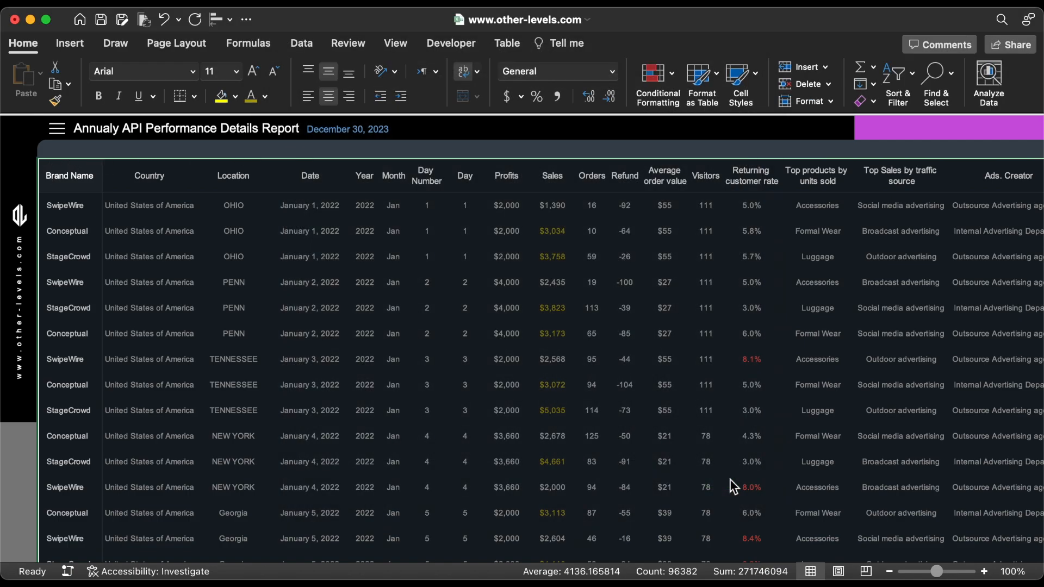
left_click(70, 176)
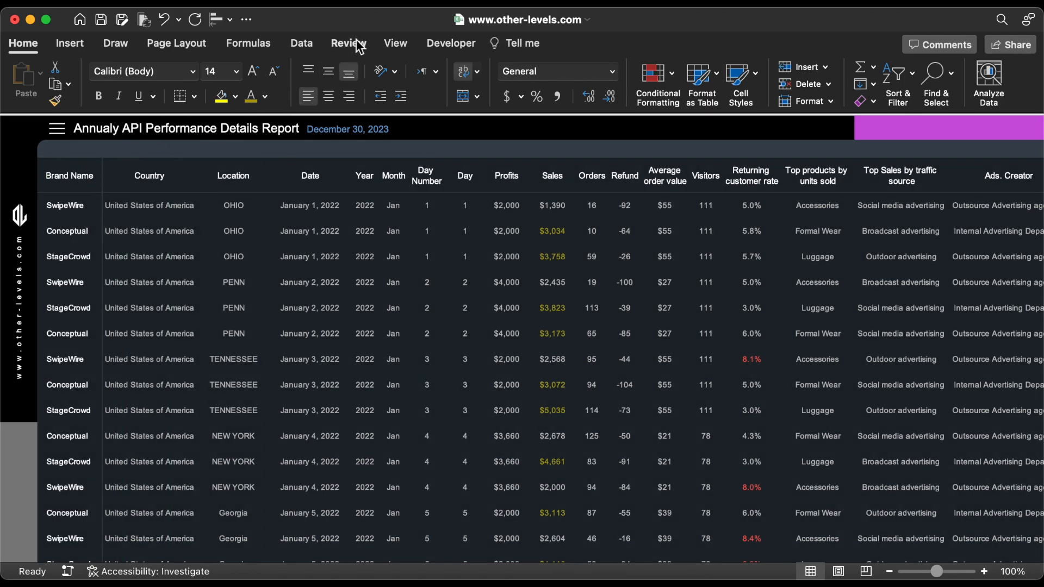
Step: Protect the Datatable sheet with a verified password, allowing only selecting unlocked cells, inserting rows, deleting rows and using AutoFilter
left_click(348, 43)
left_click(651, 87)
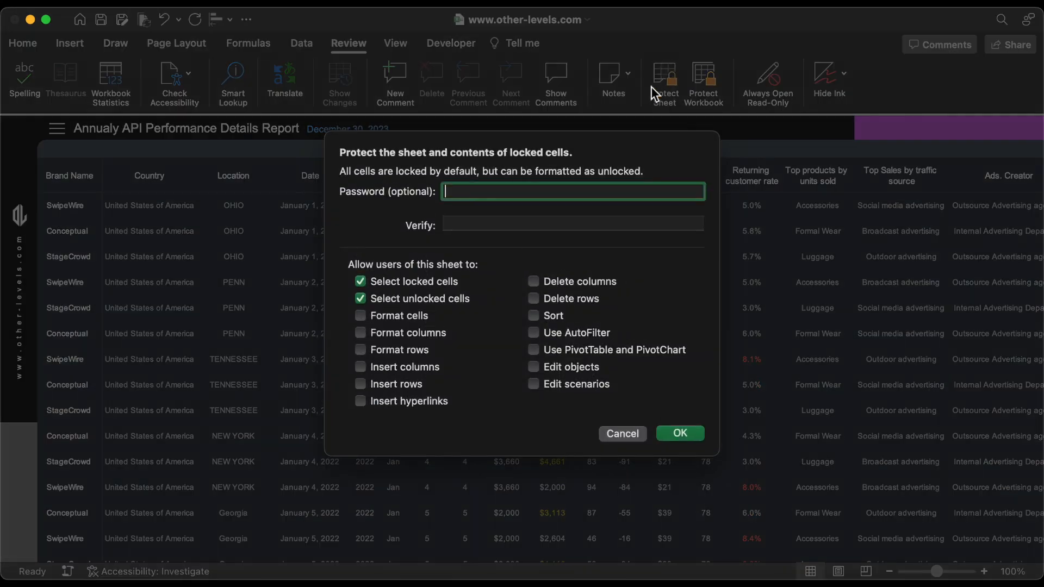
type("•••")
left_click(543, 221)
type("••")
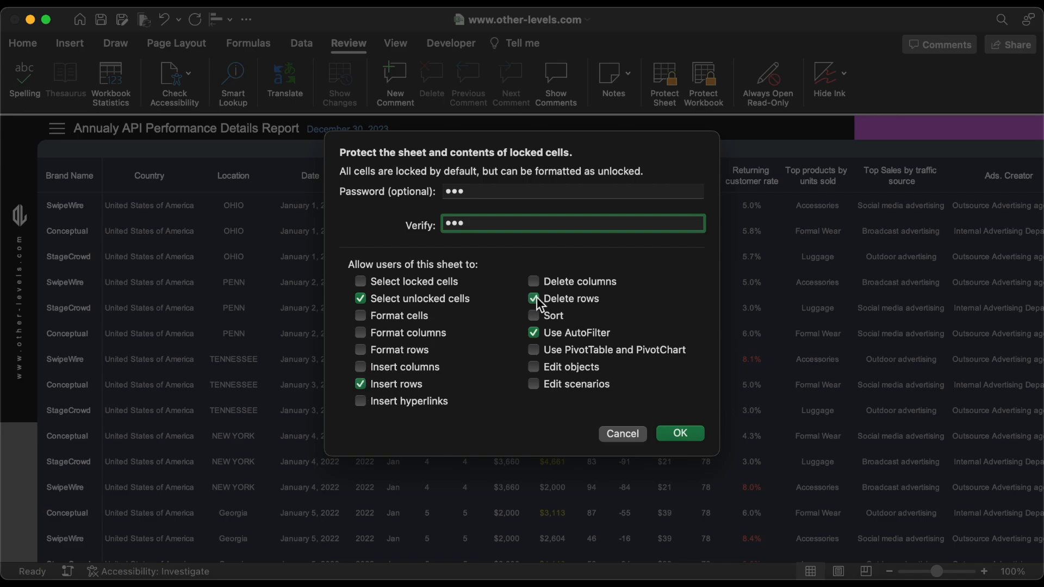
left_click(678, 433)
Step: Check which cells can be selected in the table's header row and above it on the protected Datatable sheet
left_click(463, 206)
left_click(408, 181)
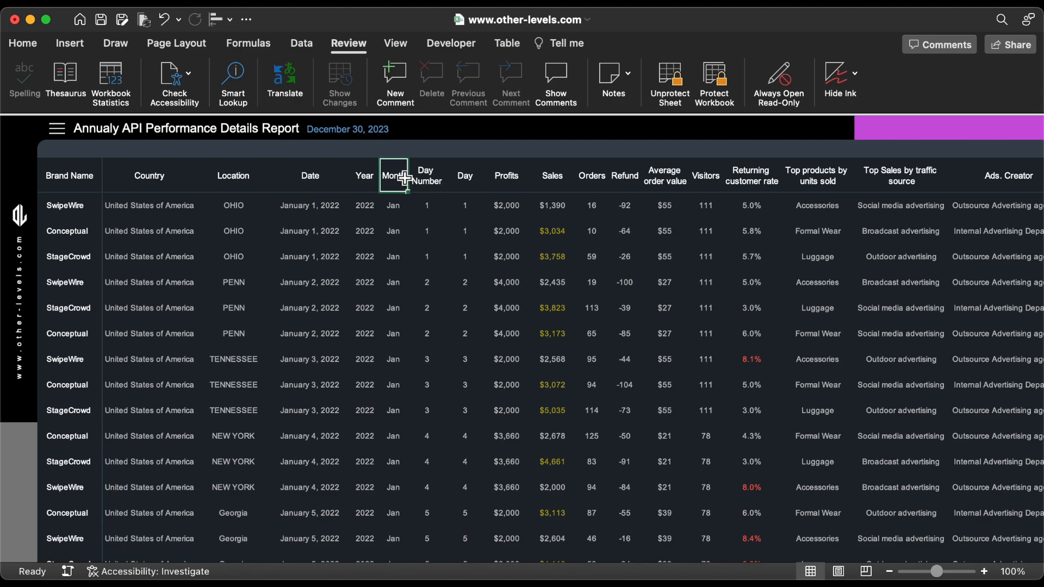
left_click(325, 176)
key("Left")
key("Left")
left_click(41, 149)
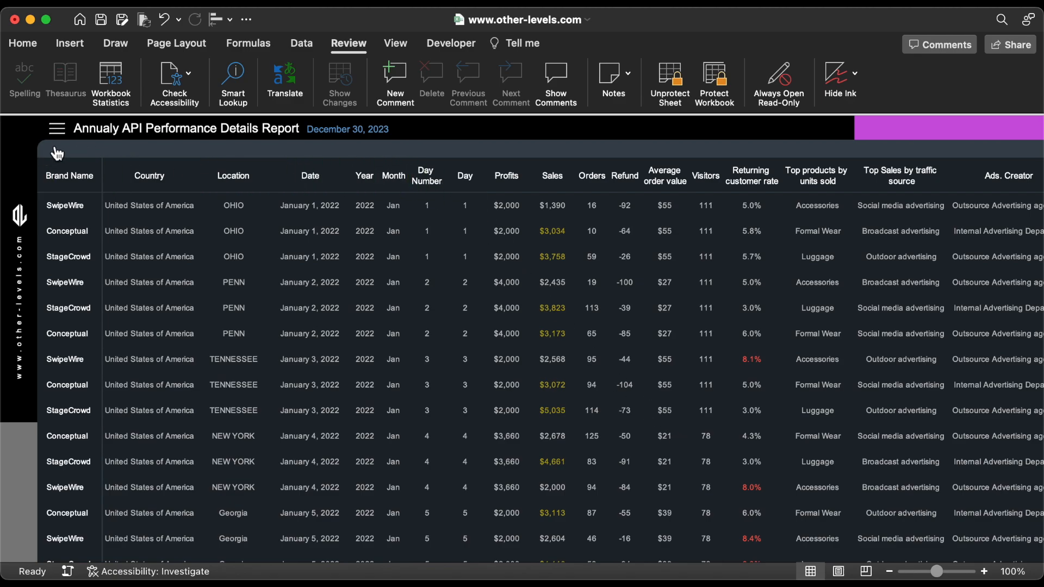
Step: Go to the 1st Dashboard and protect it with a verified password, allowing only the selection of unlocked cells
left_click(55, 133)
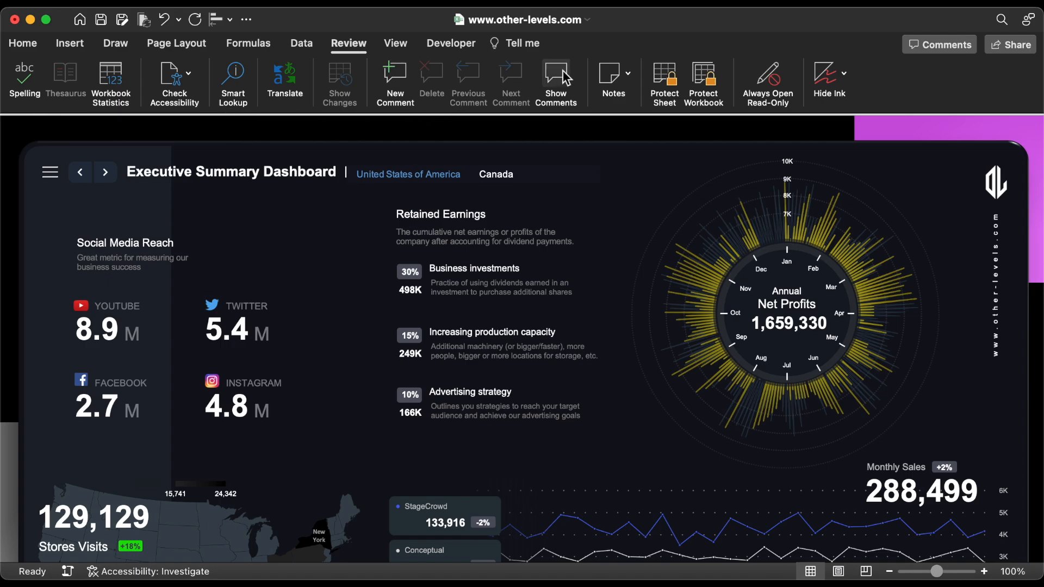
left_click(668, 75)
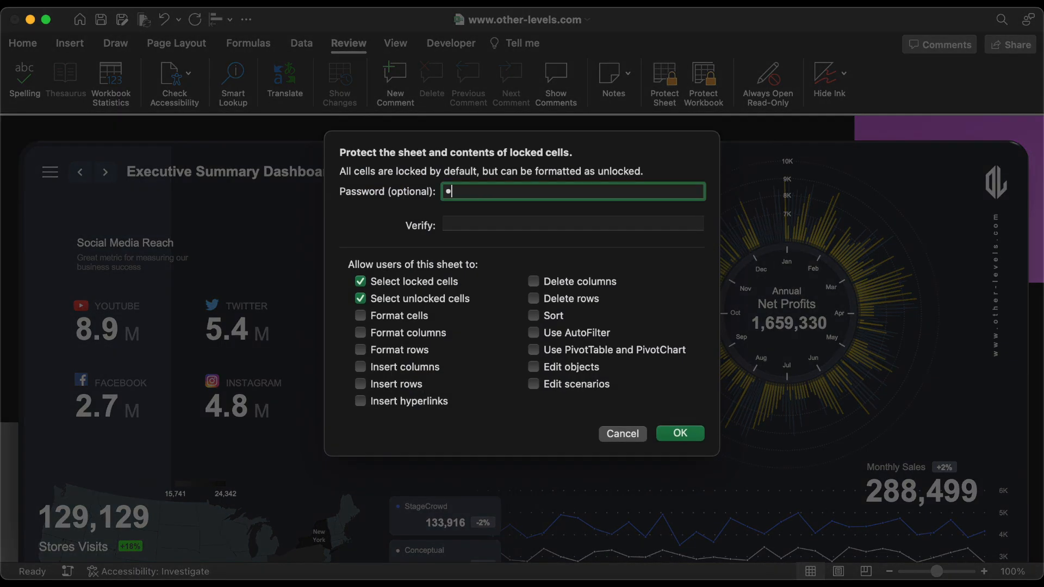
left_click(550, 223)
type("a")
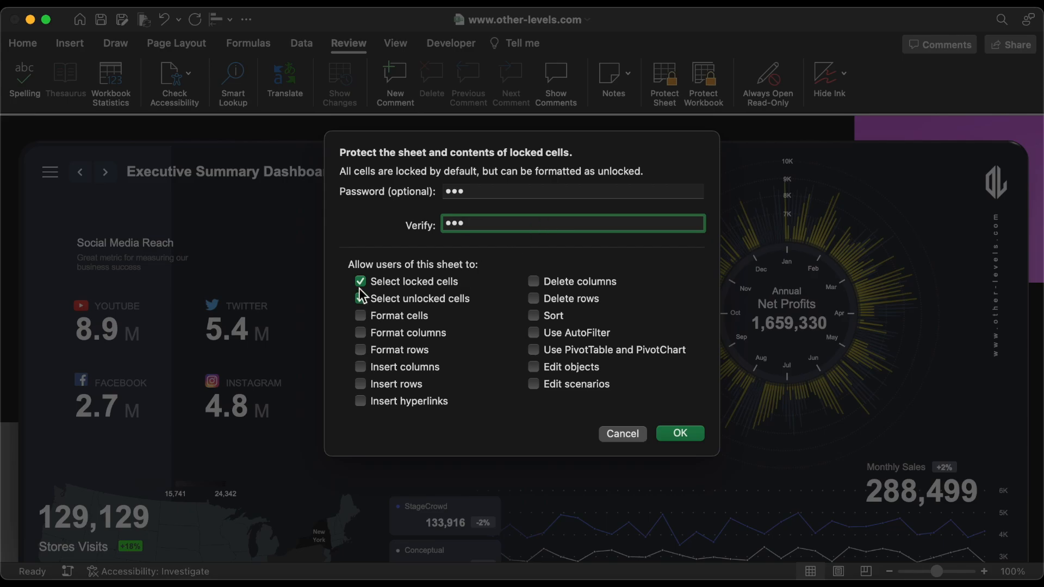
left_click(678, 434)
Step: Test the protected 1st Dashboard's slicers by choosing Canada and United States of America, then the months Jun and Jul
left_click(498, 181)
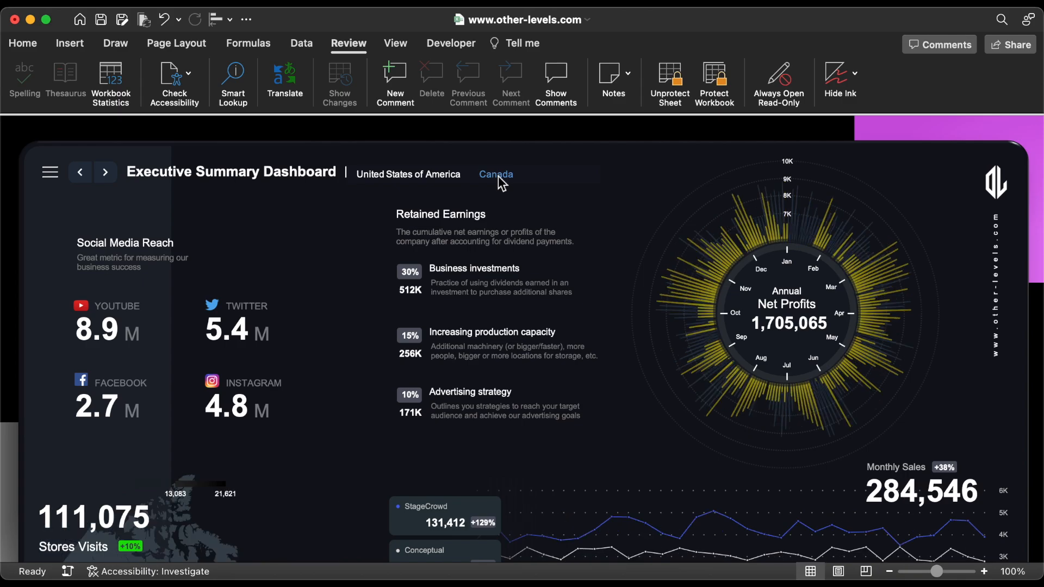
left_click(456, 177)
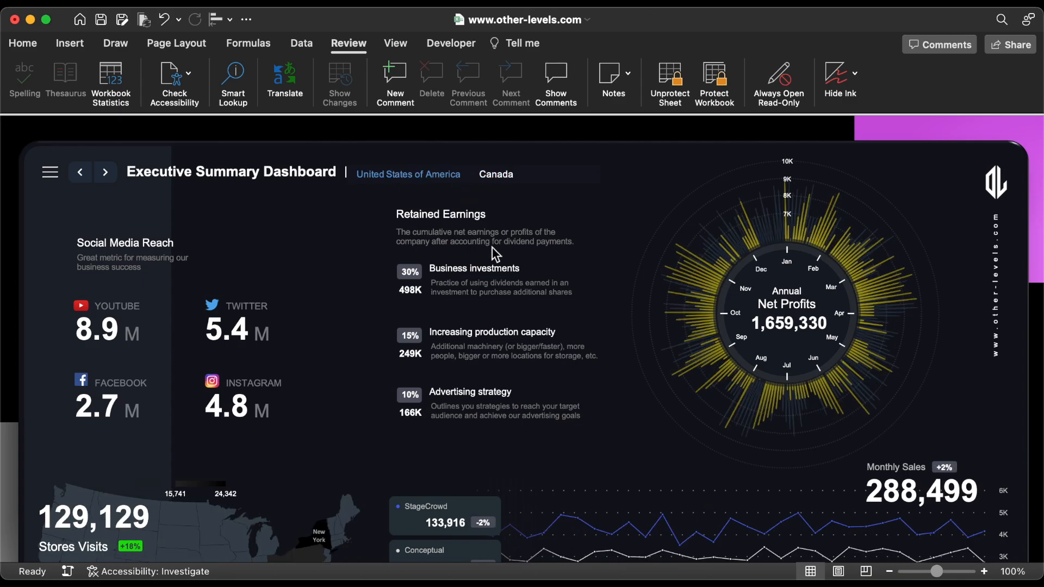
scroll(491, 247, "down", 5)
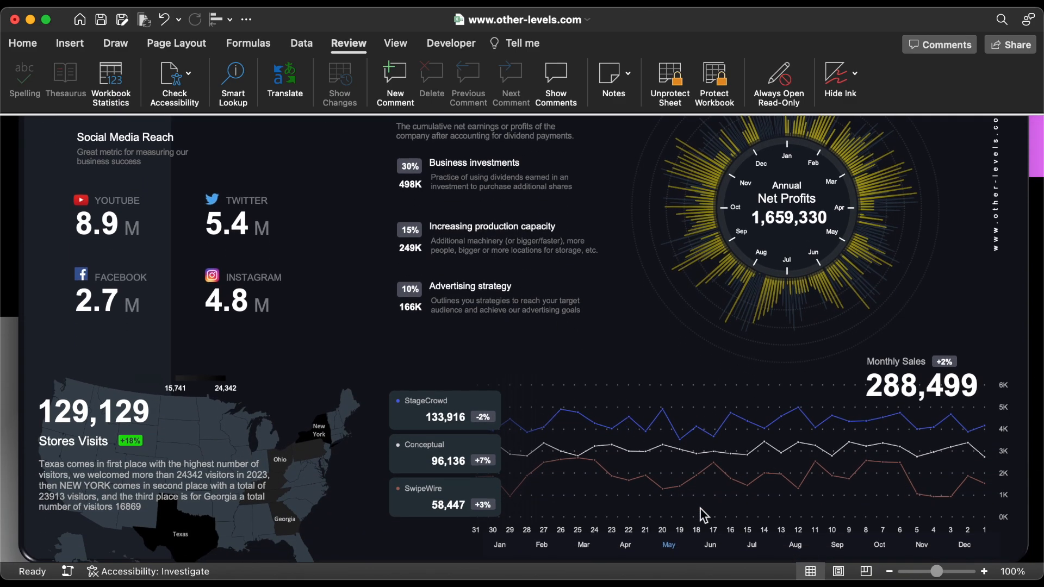
left_click(712, 545)
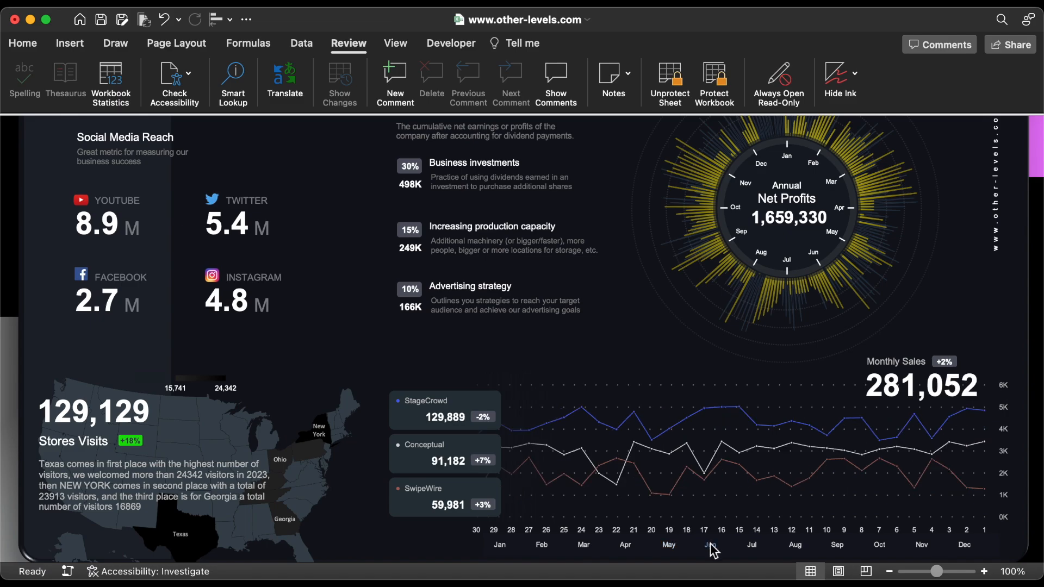
left_click(752, 545)
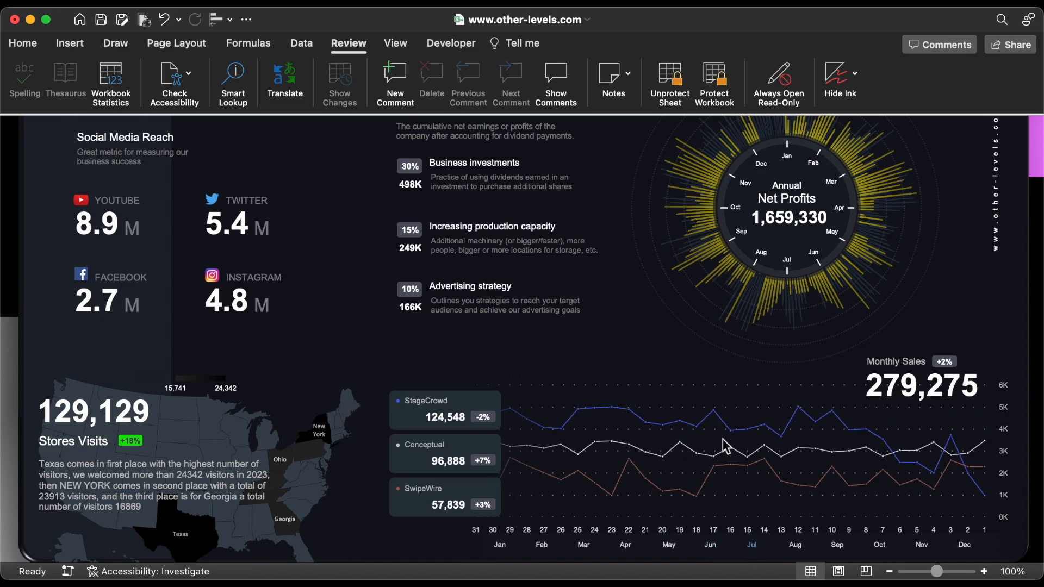
scroll(701, 348, "up", 5)
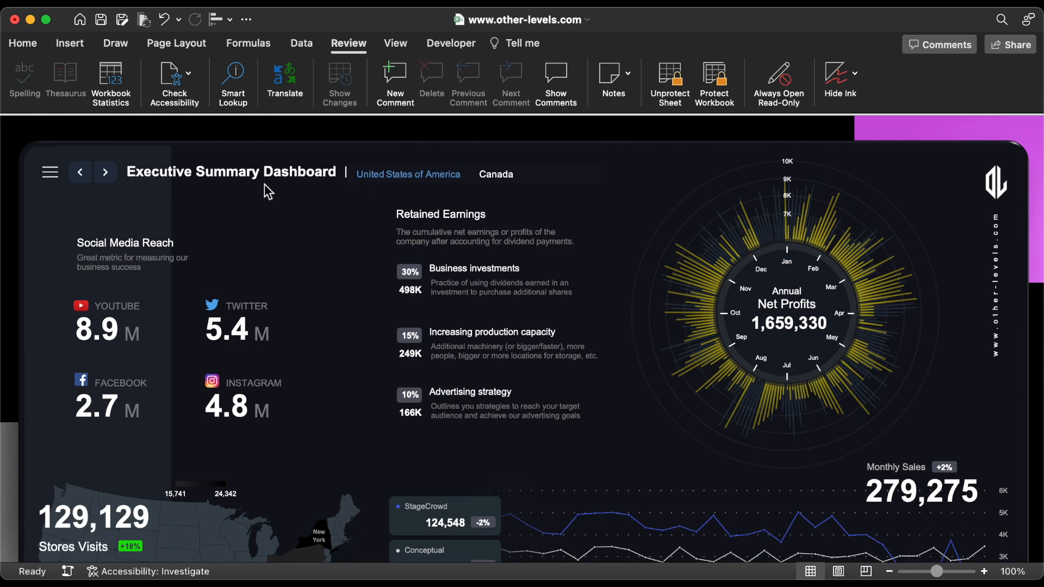
Step: Go to the 2nd Dashboard and protect it with a verified password, allowing only the selection of unlocked cells
left_click(105, 171)
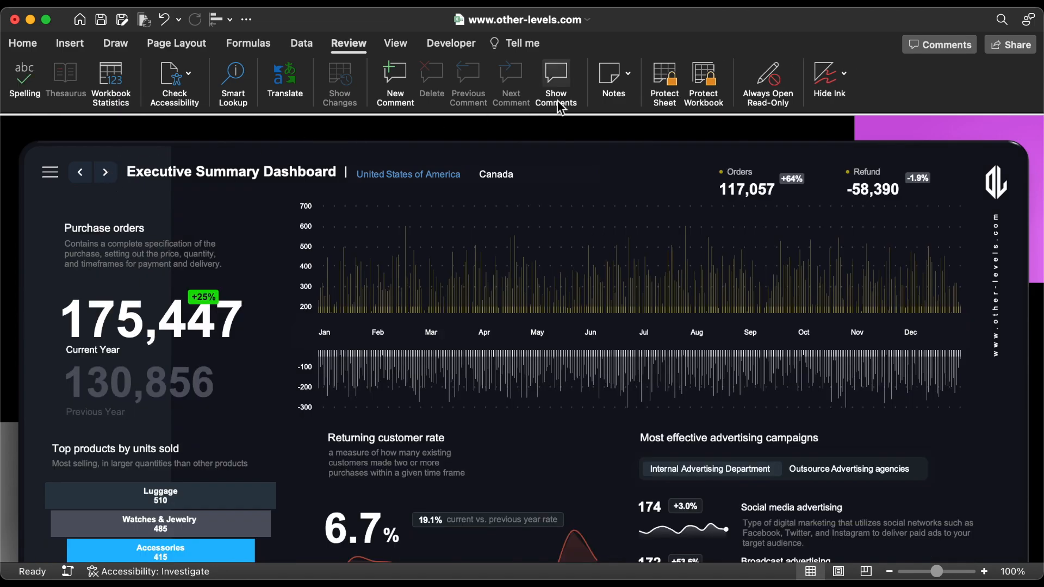
left_click(663, 84)
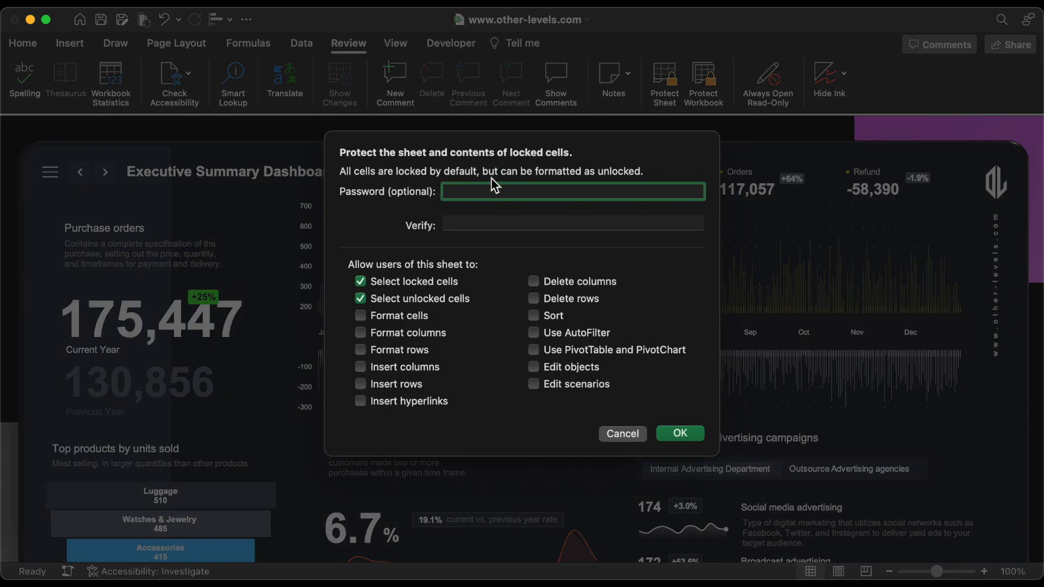
type("•••")
left_click(480, 224)
type("•••")
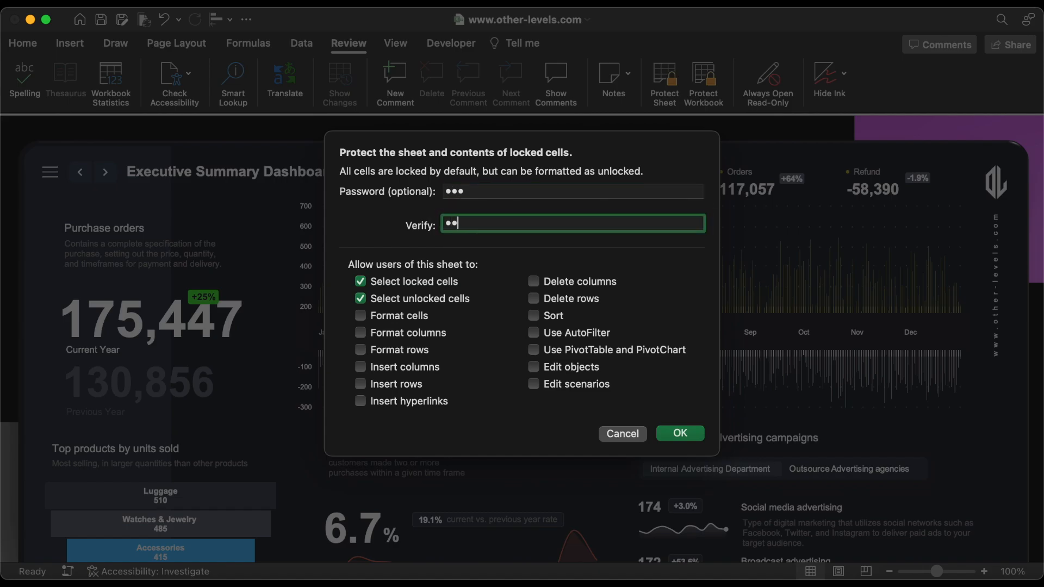
left_click(361, 281)
left_click(681, 434)
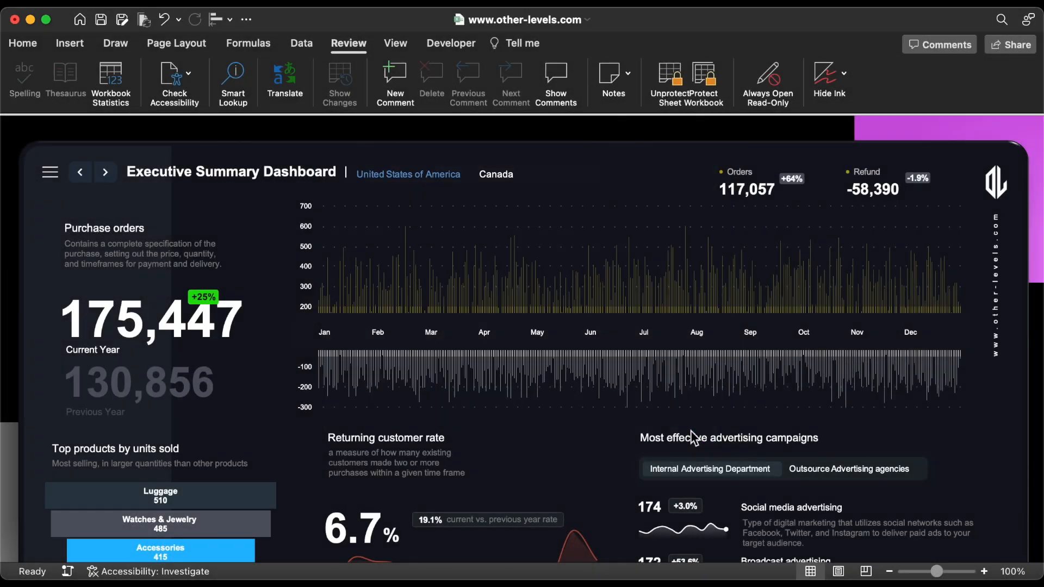
Step: Test the navigation links by going to the 1st Dashboard, the Datatable sheet and back to the 1st Dashboard
left_click(83, 174)
left_click(51, 172)
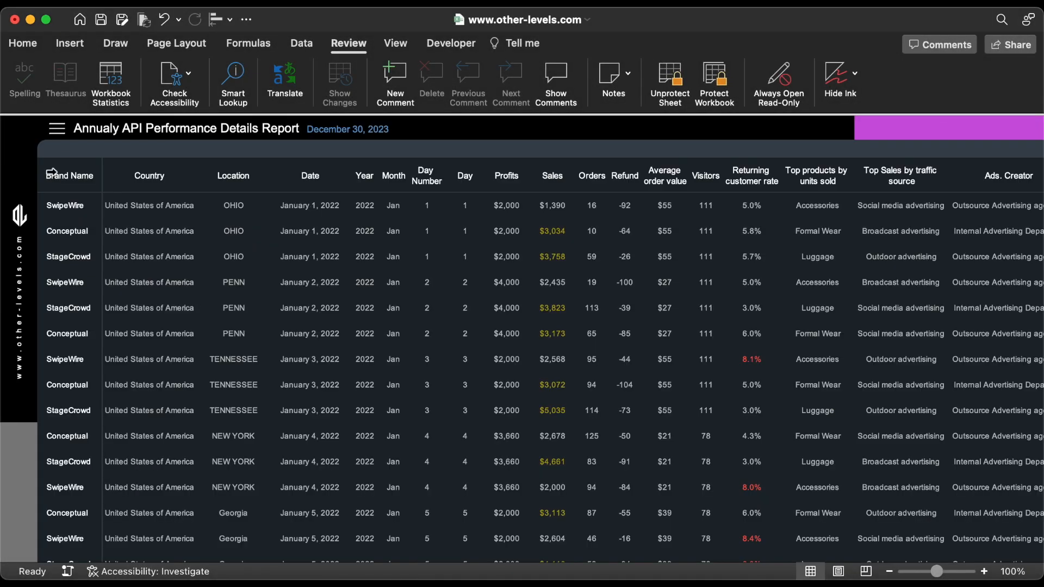
left_click(64, 132)
Step: Collapse the ribbon and display the workbook window in full screen
left_click(343, 48)
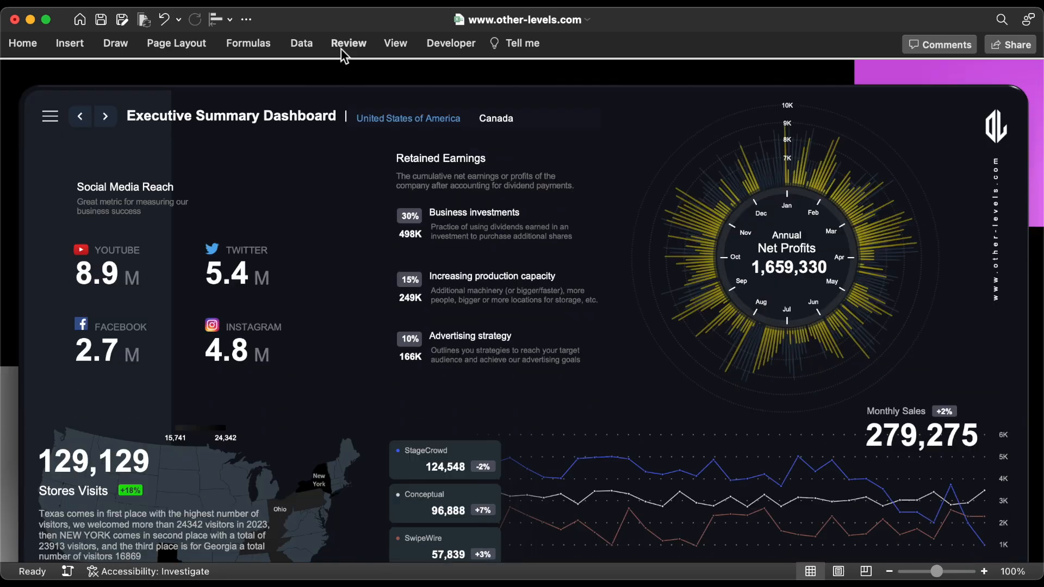
mouse_move(48, 24)
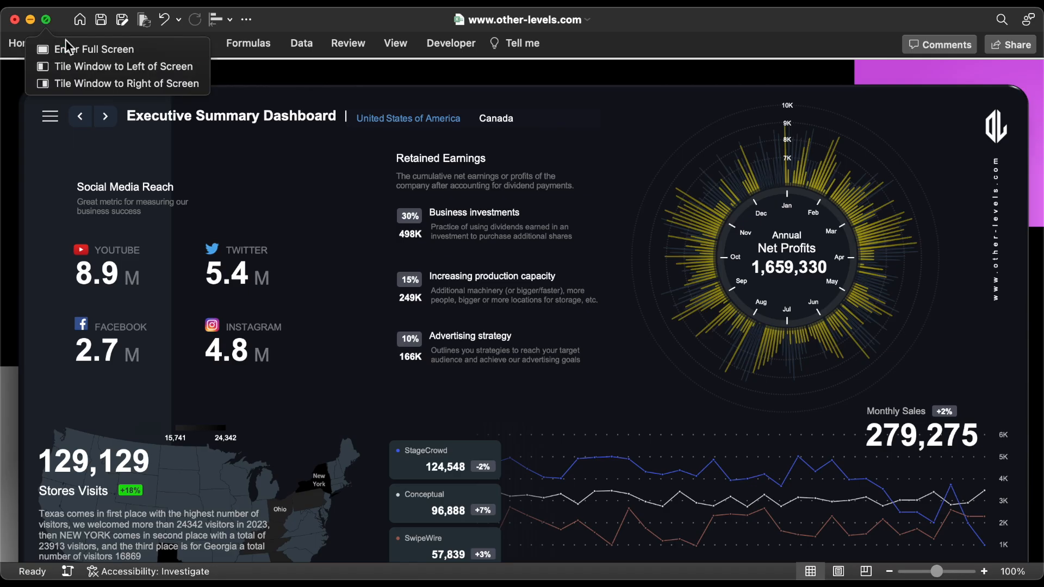
left_click(70, 45)
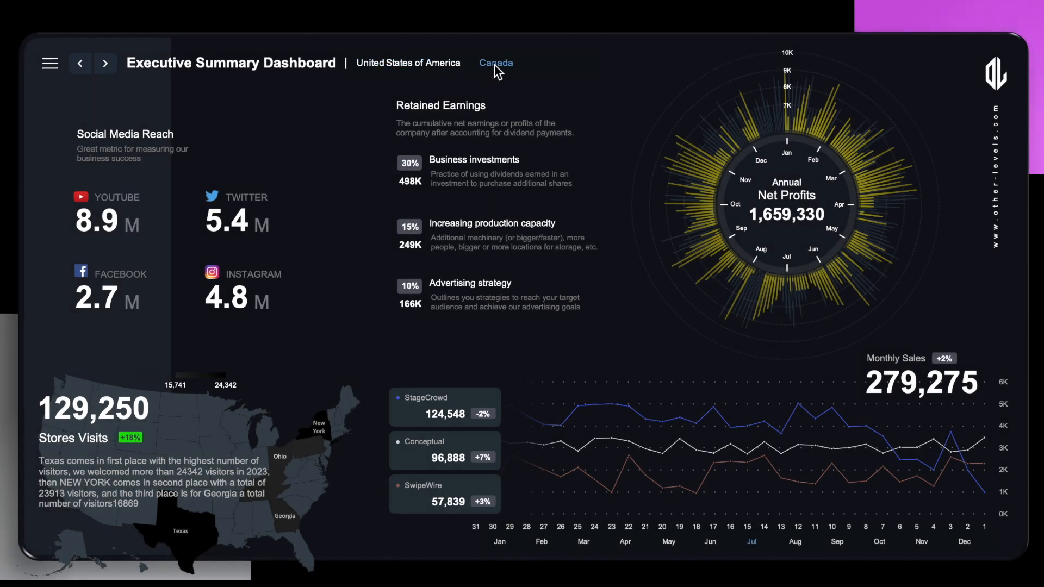
Step: Test the country slicer across both dashboards by alternating Canada and United States of America, finishing with Canada on the 1st Dashboard
left_click(495, 64)
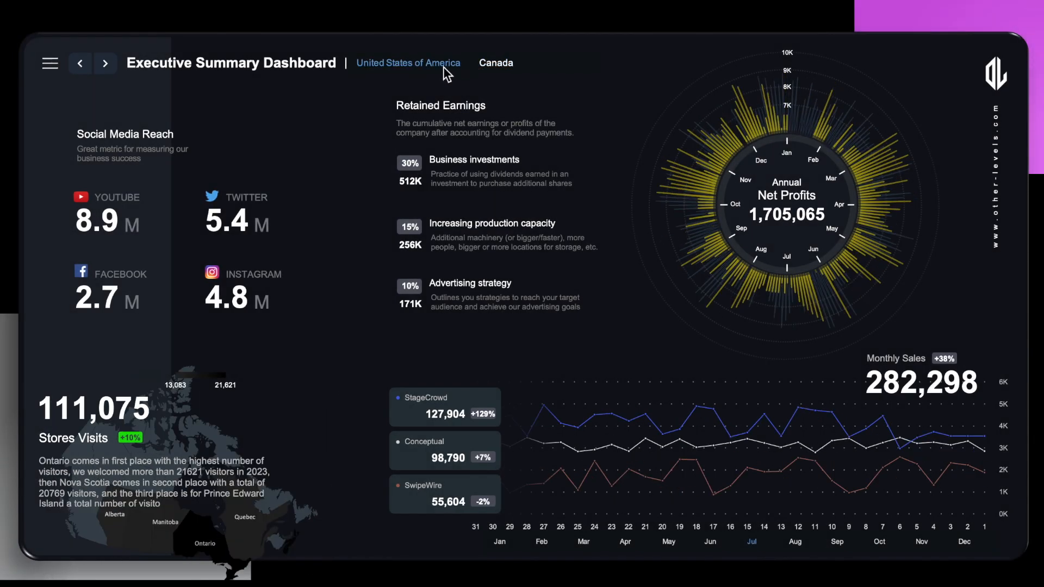
left_click(443, 66)
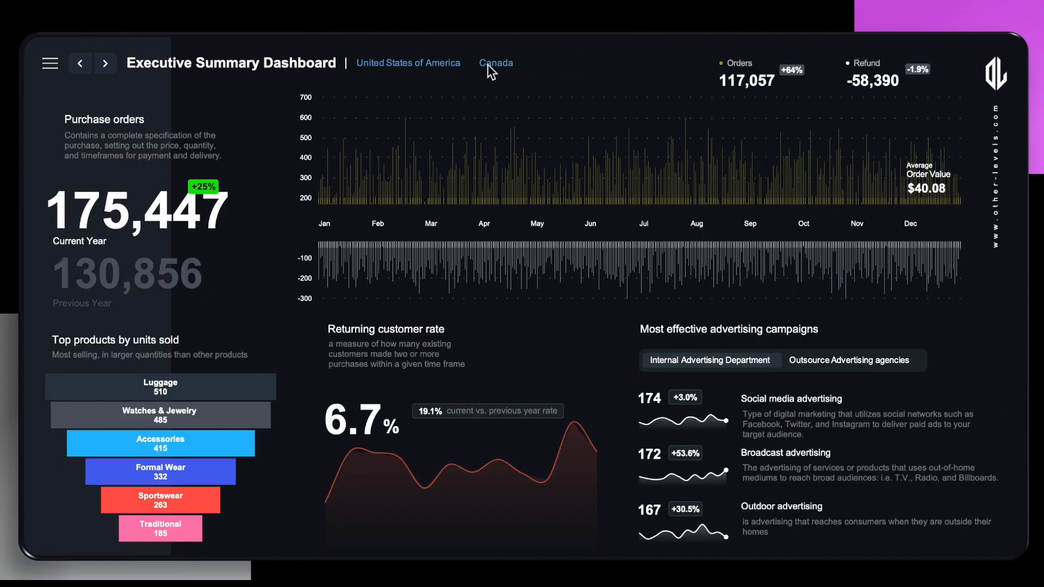
left_click(500, 65)
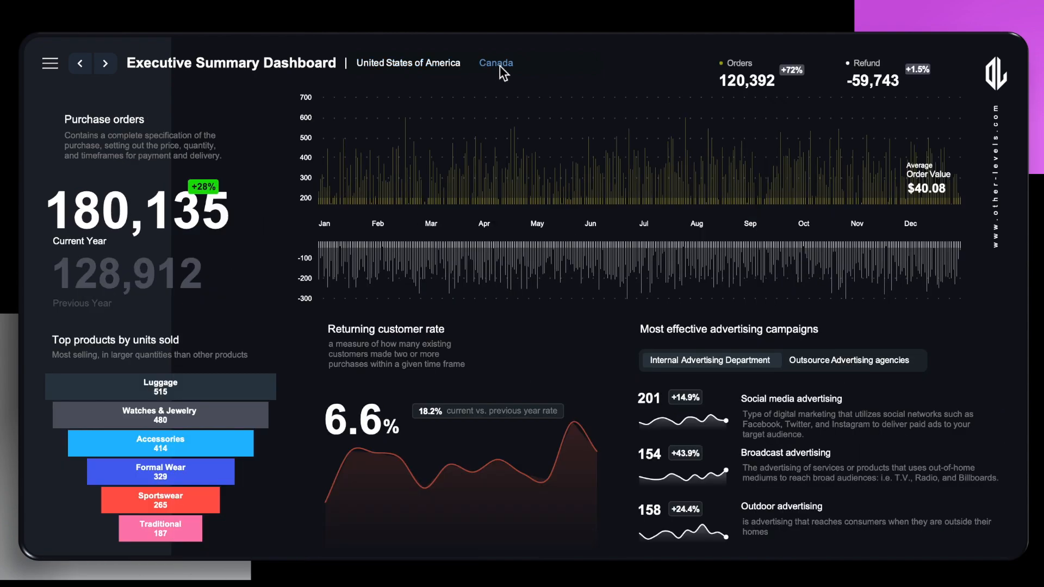
left_click(432, 64)
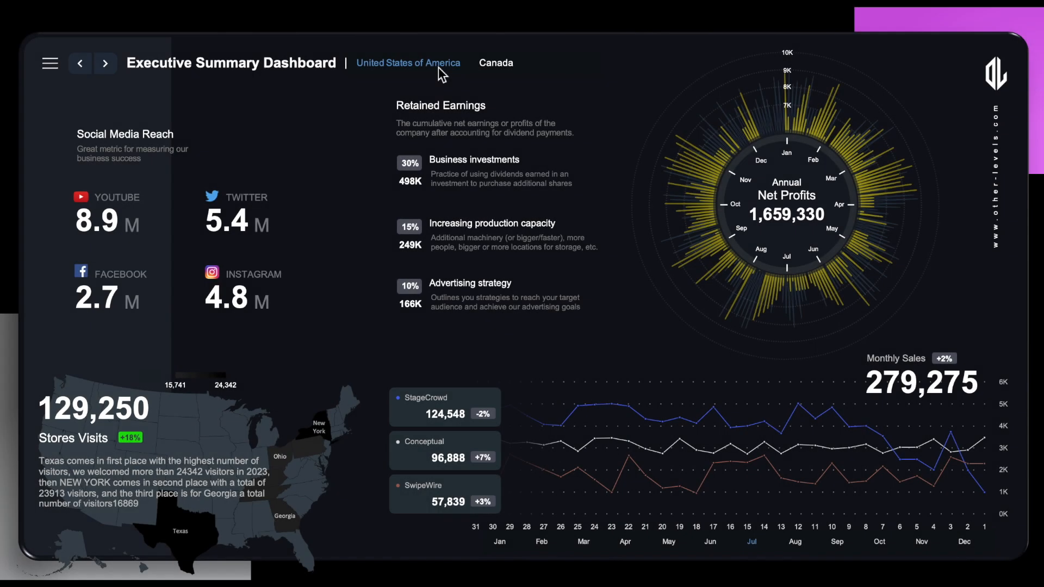
left_click(494, 64)
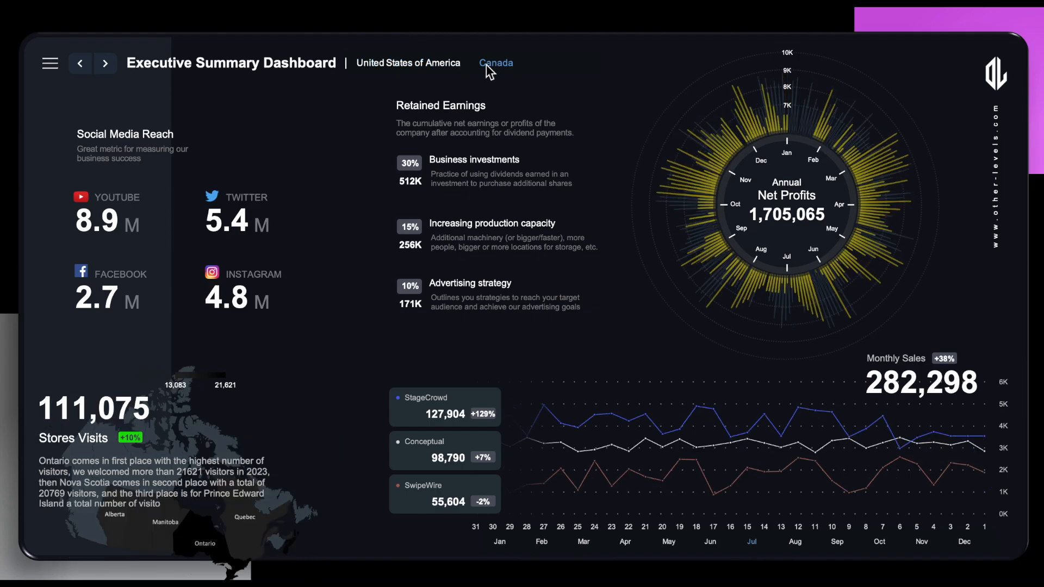